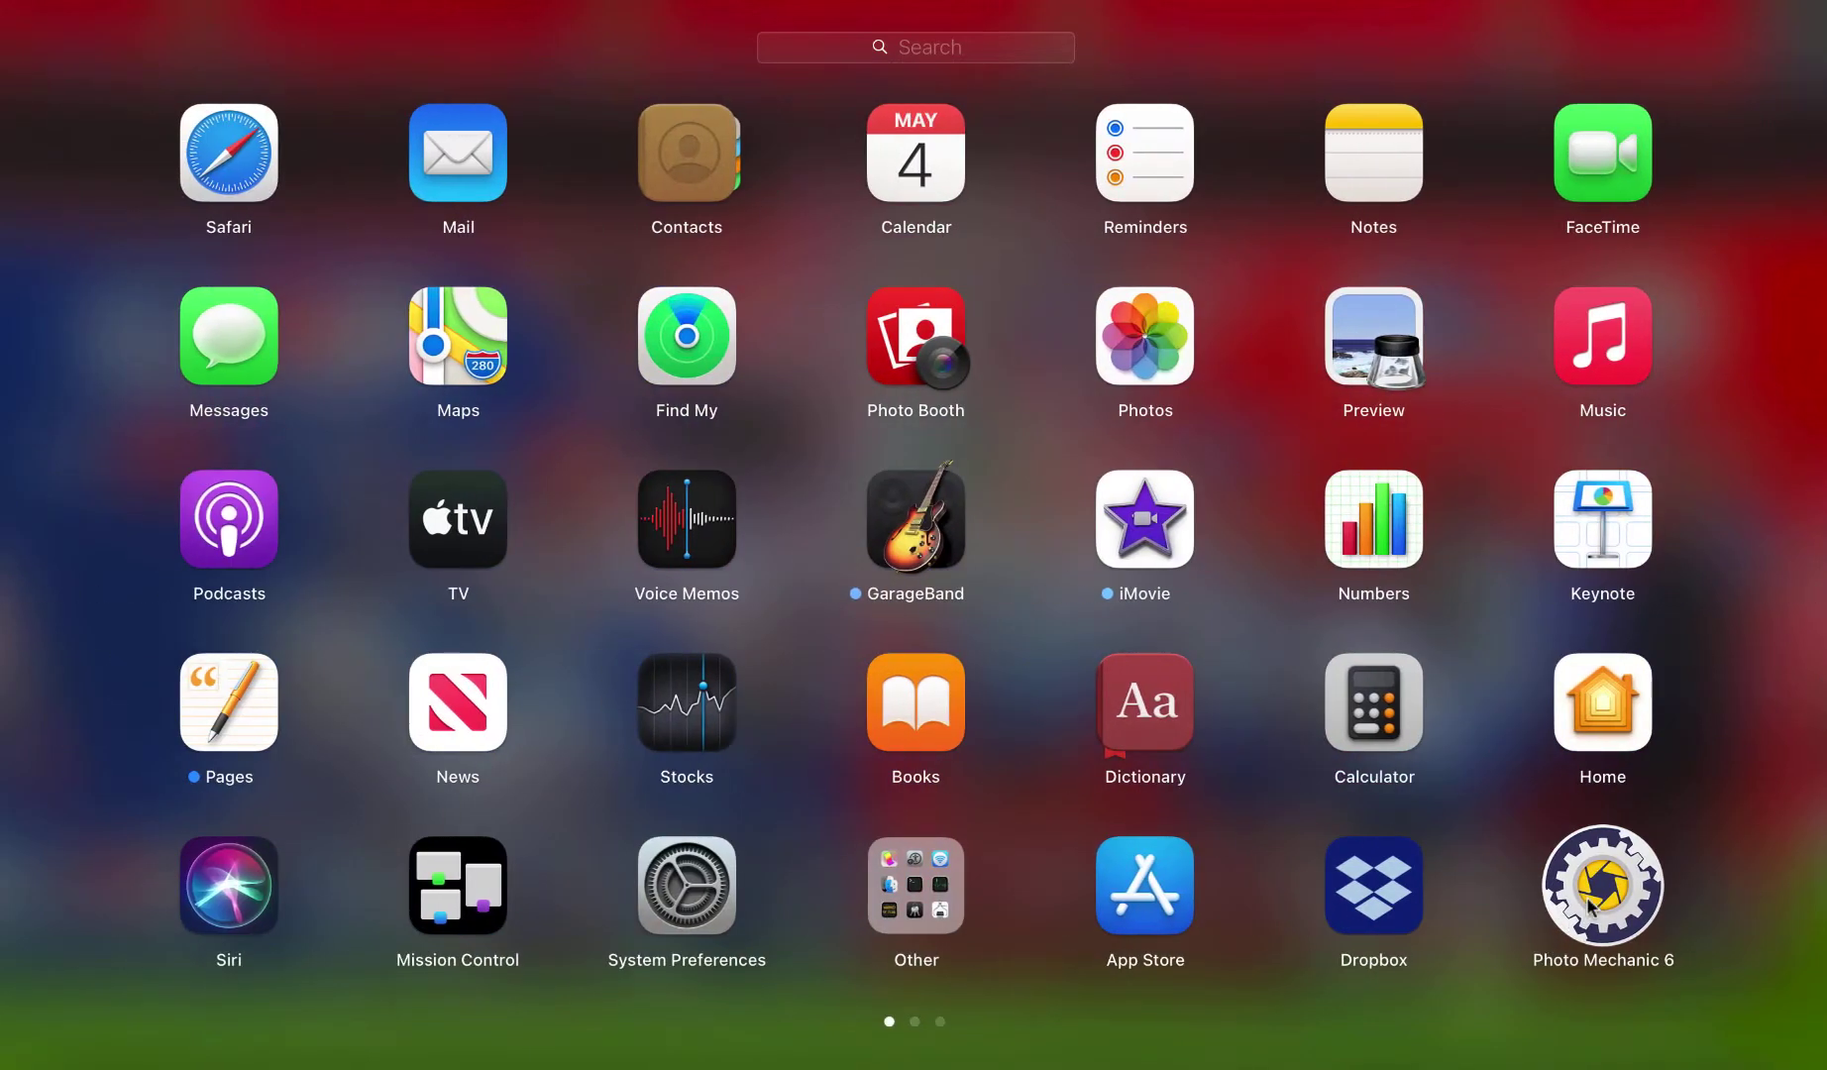
Launch Photo Mechanic 6 and open Preferences, advancing two pages to the Contact Sheet settings
{"action": "left_click", "coordinate": [1592, 905]}
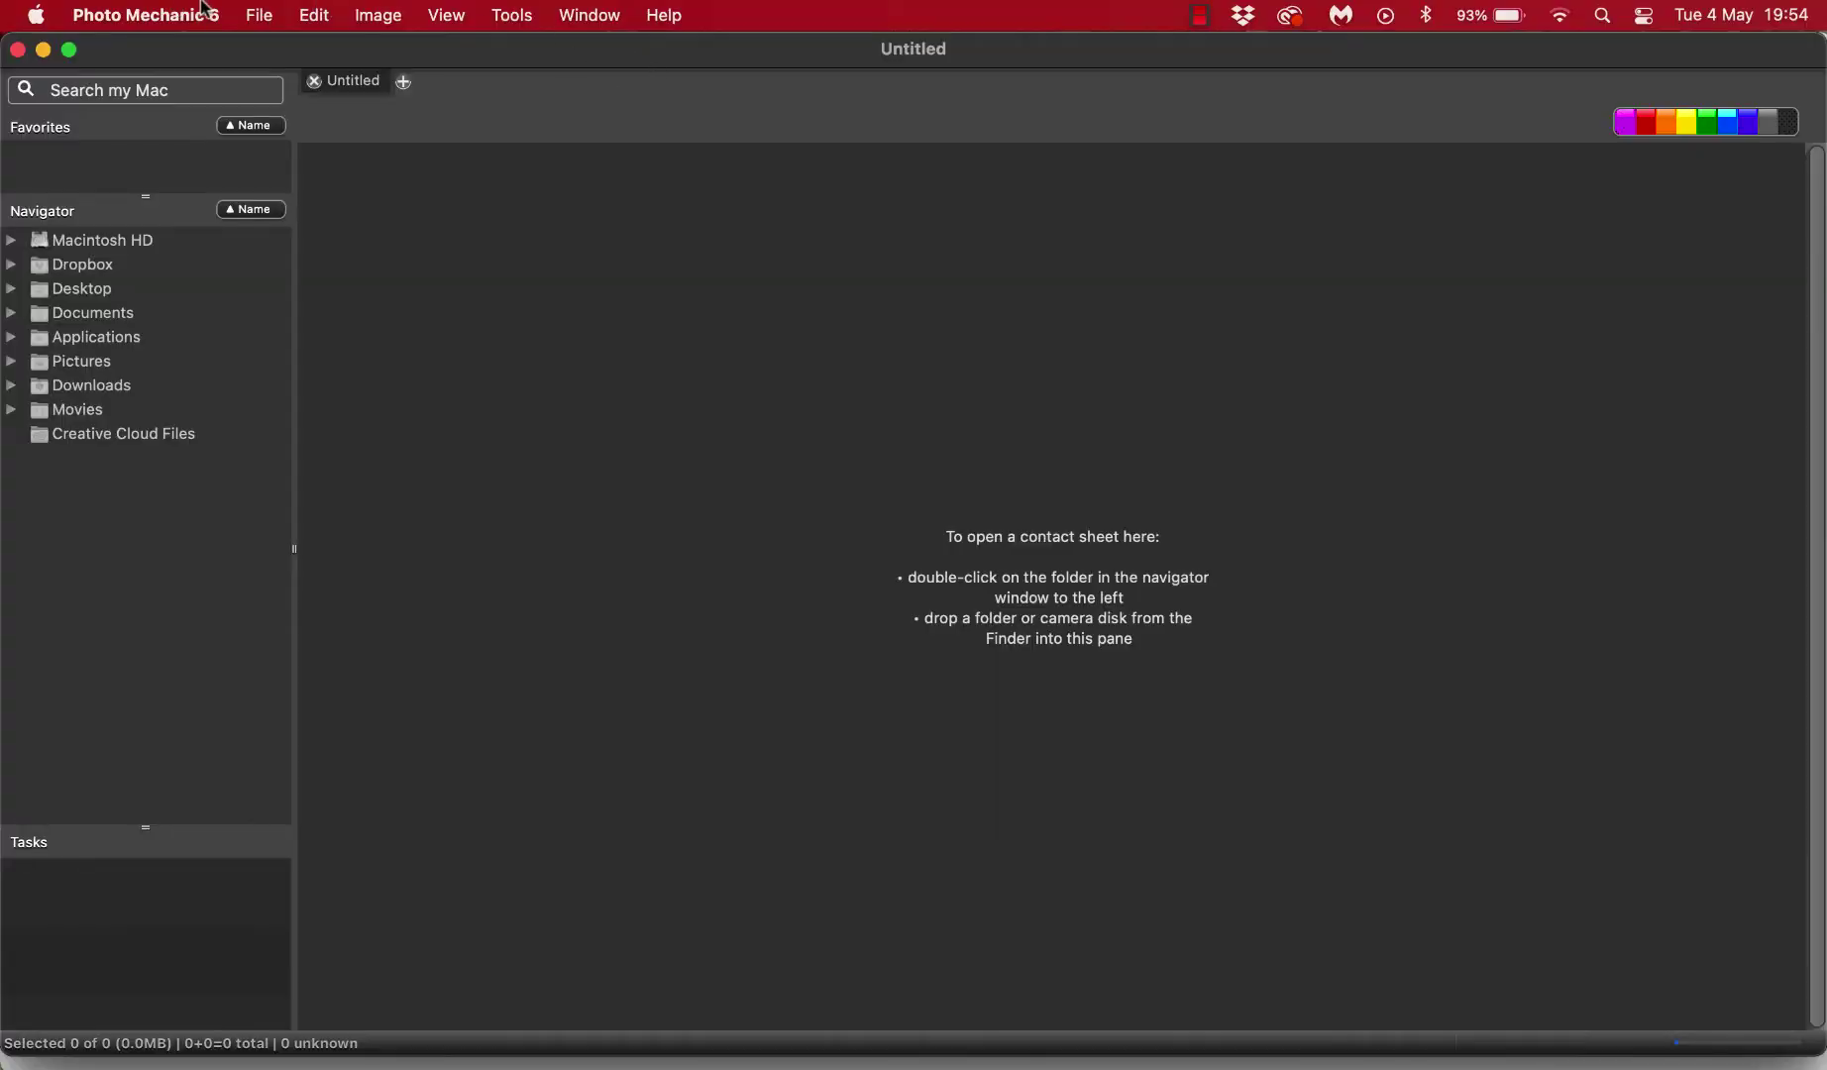
{"action": "left_click", "coordinate": [203, 12]}
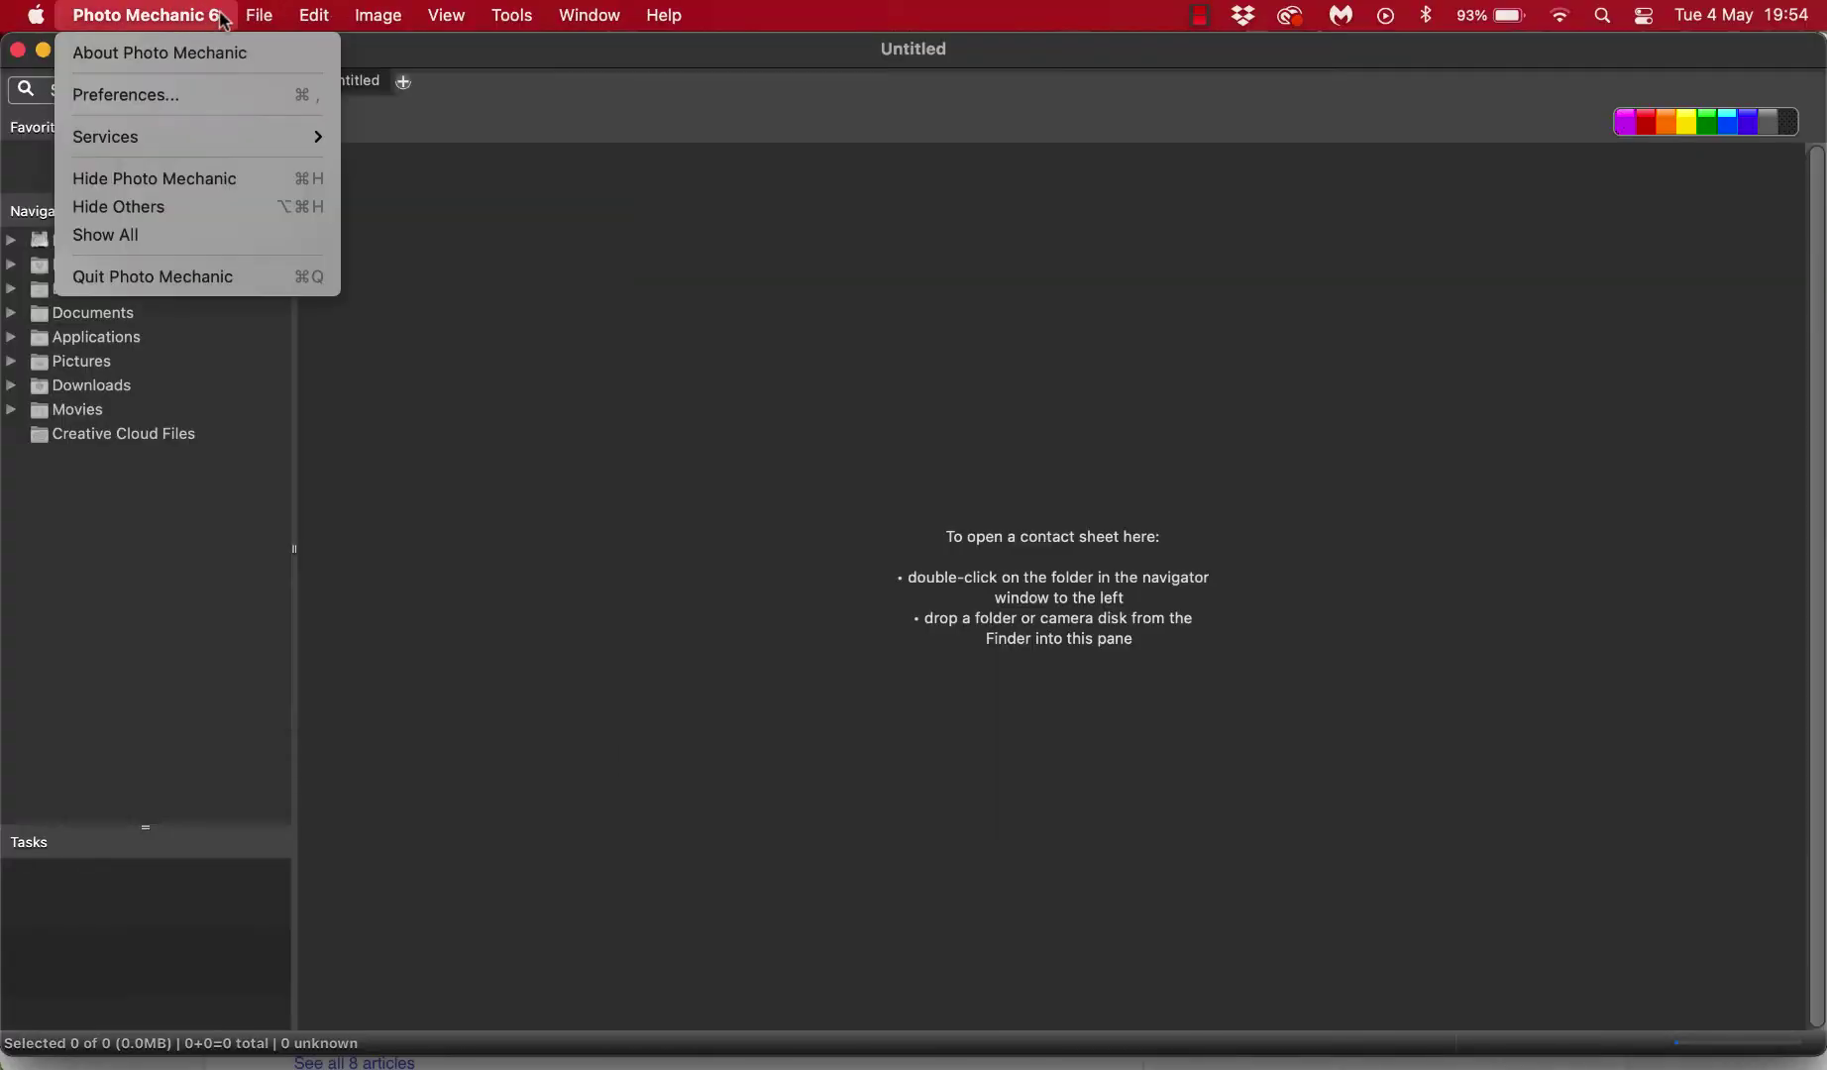
{"action": "left_click", "coordinate": [184, 93]}
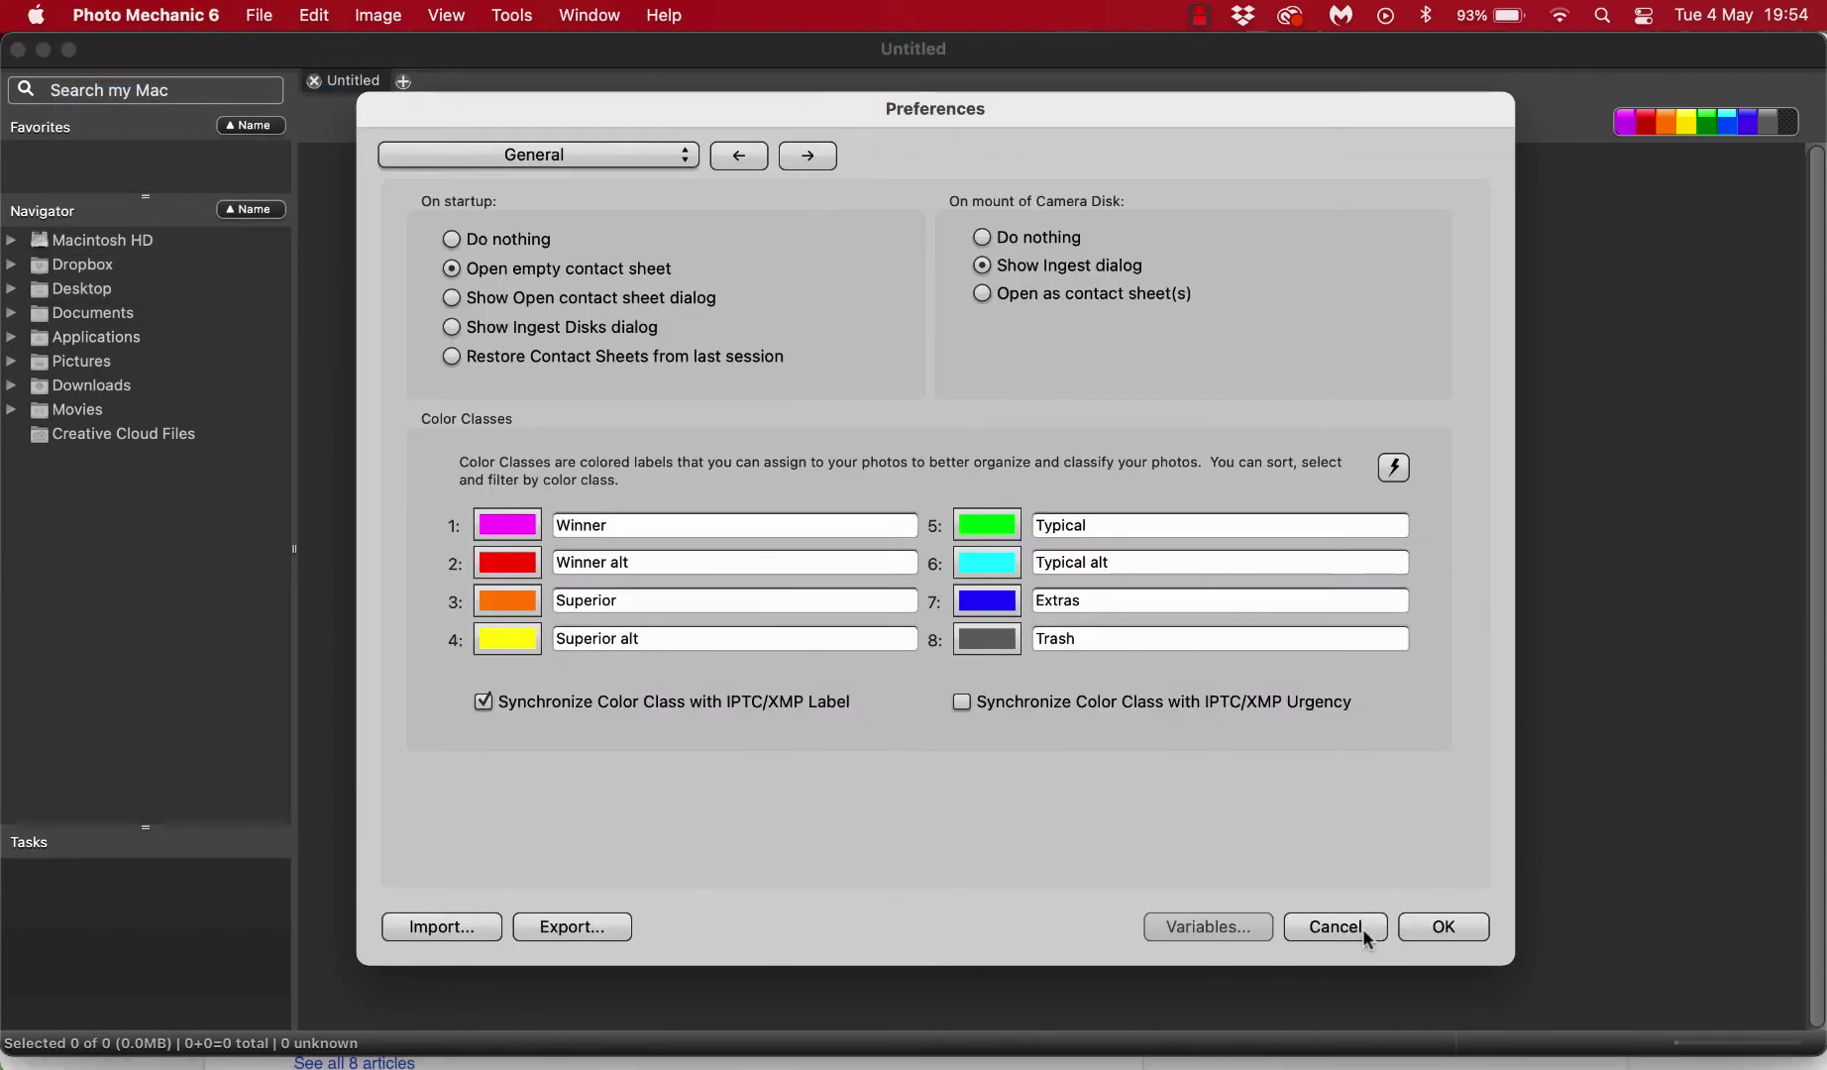
{"action": "left_click", "coordinate": [807, 157]}
{"action": "left_click", "coordinate": [806, 156]}
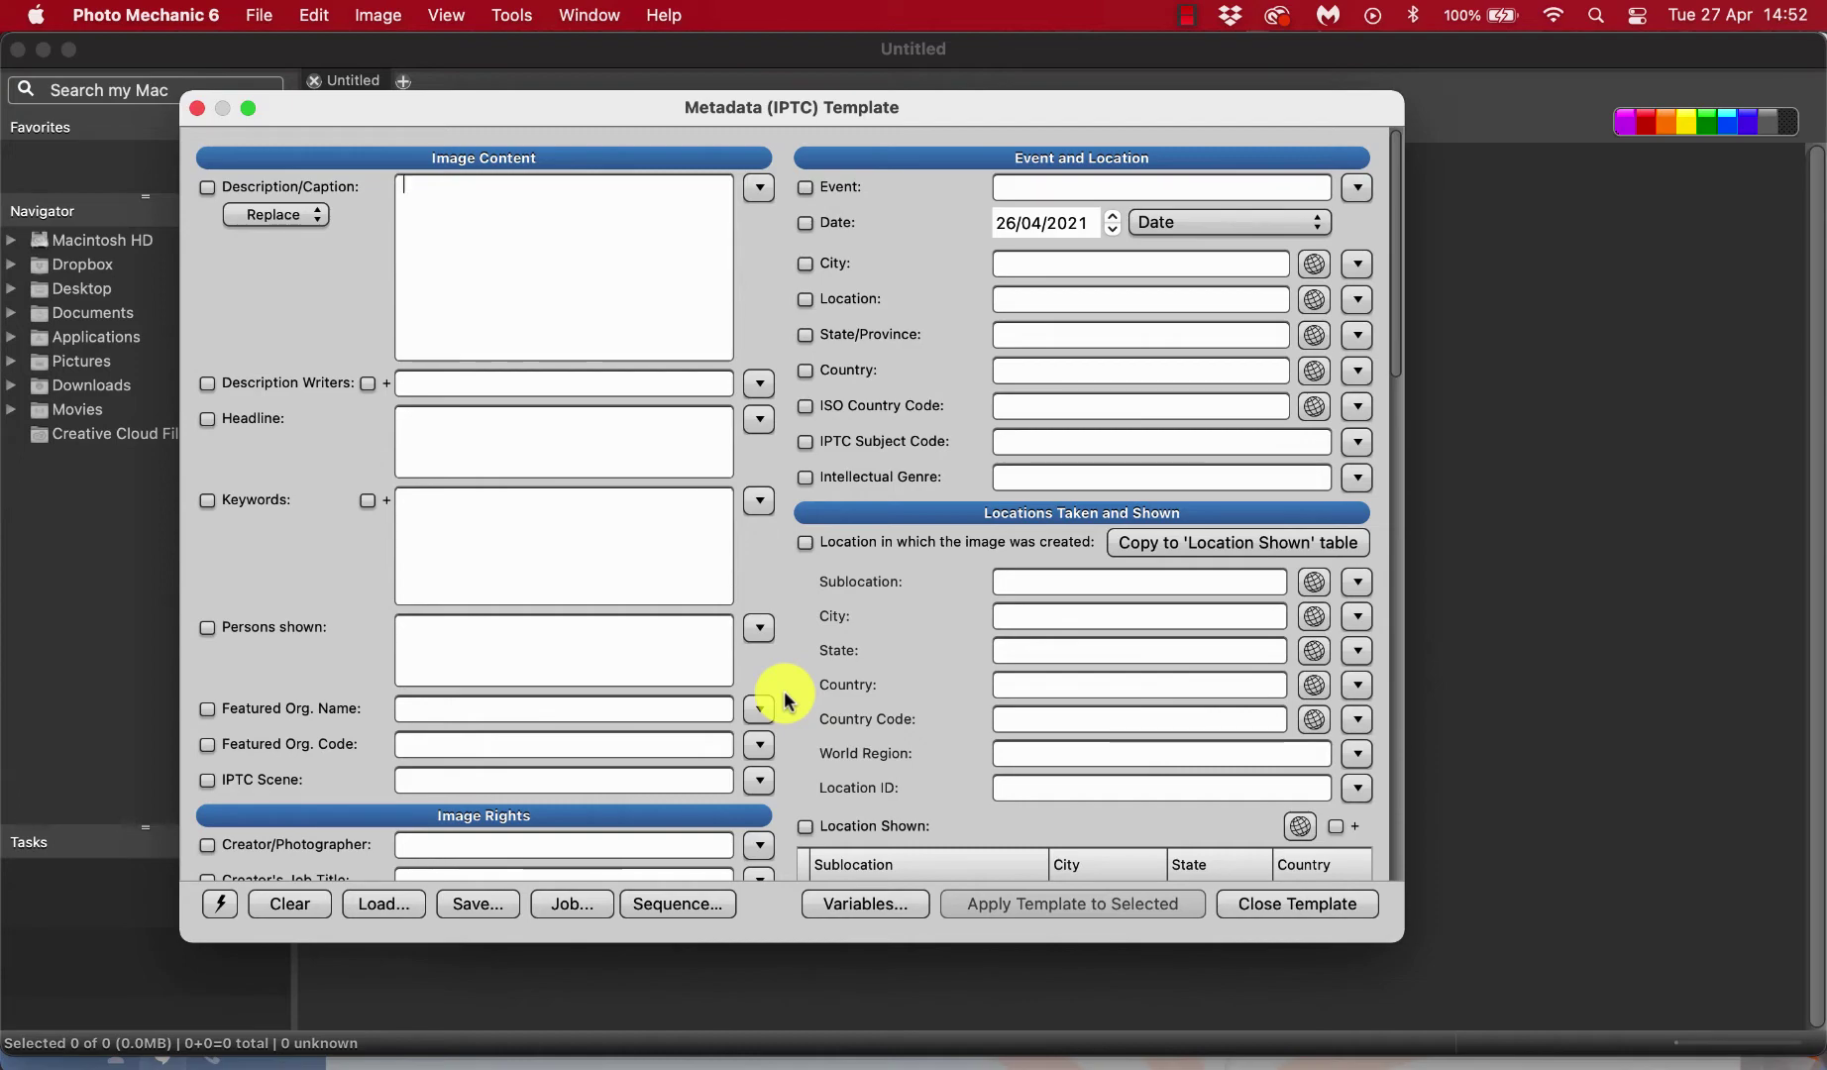
Scroll down through the empty Metadata (IPTC) Template fields and back to the top
{"action": "scroll", "coordinate": [783, 708], "scroll_direction": "down", "scroll_amount": 15}
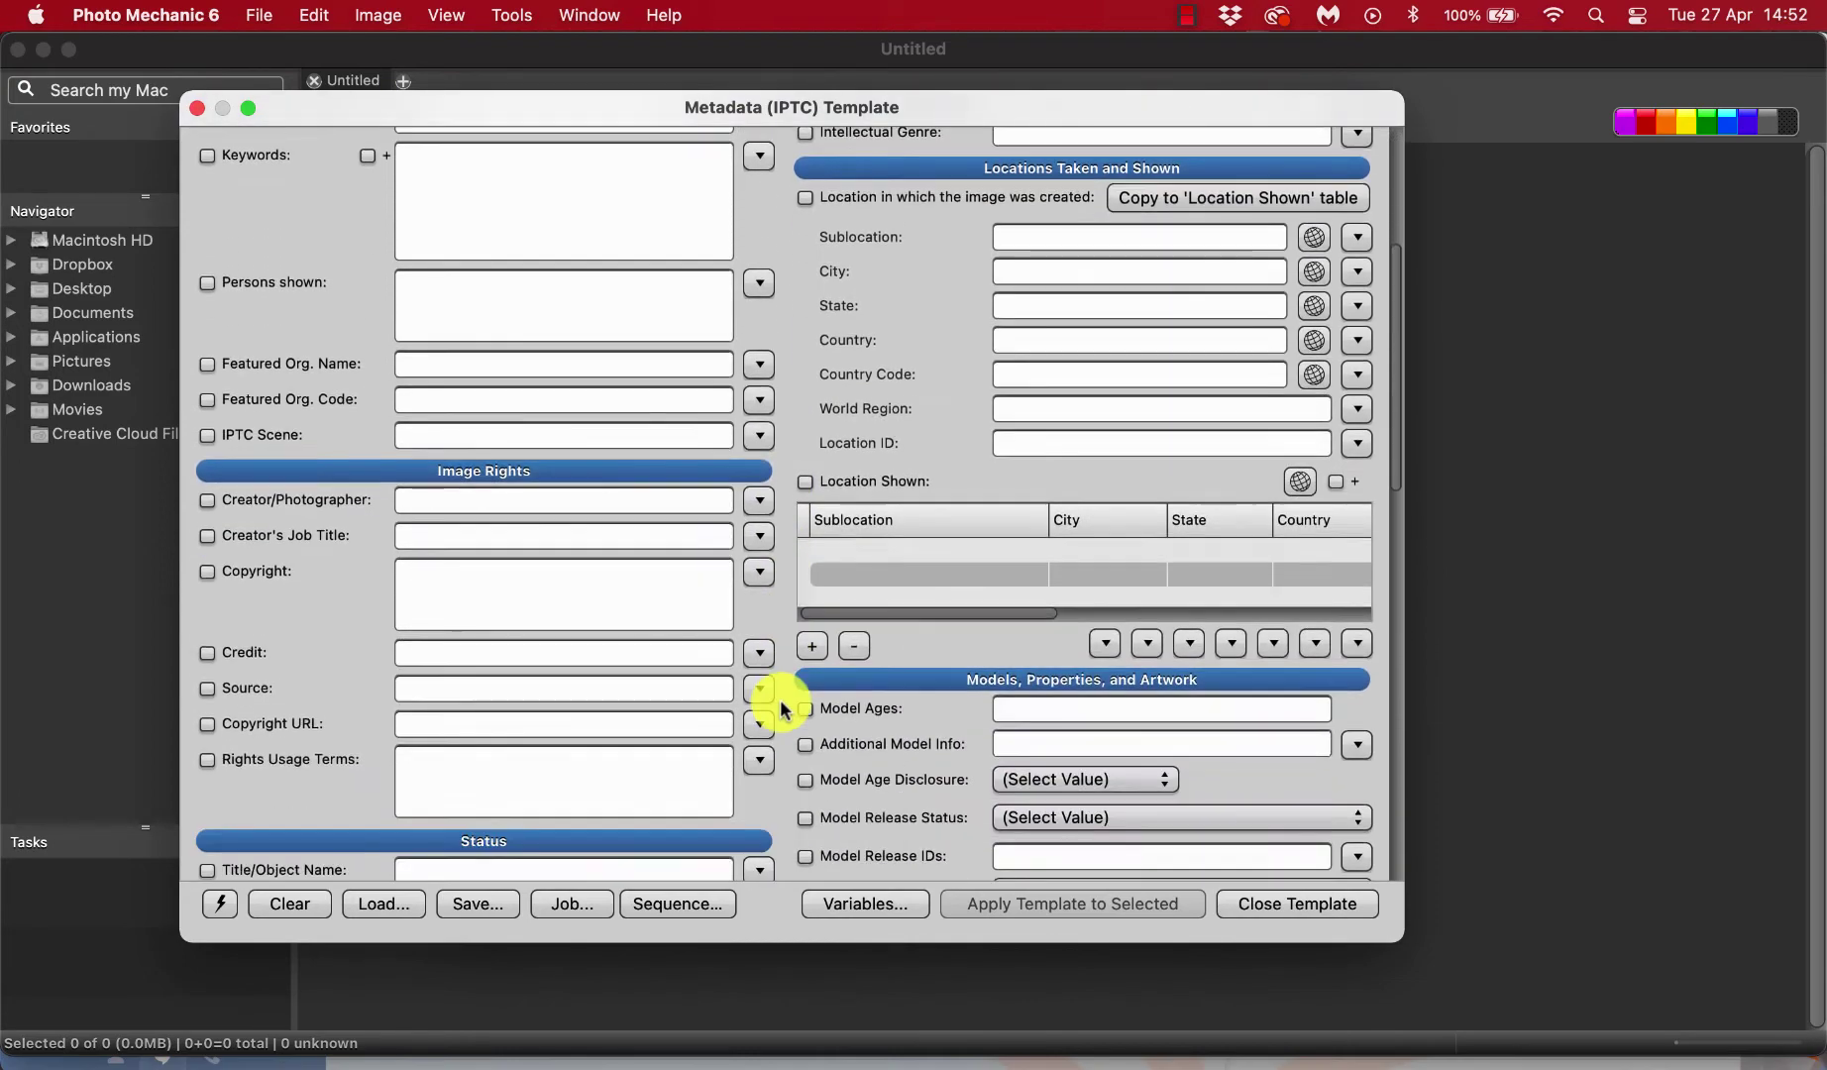
{"action": "scroll", "coordinate": [779, 707], "scroll_direction": "up", "scroll_amount": 15}
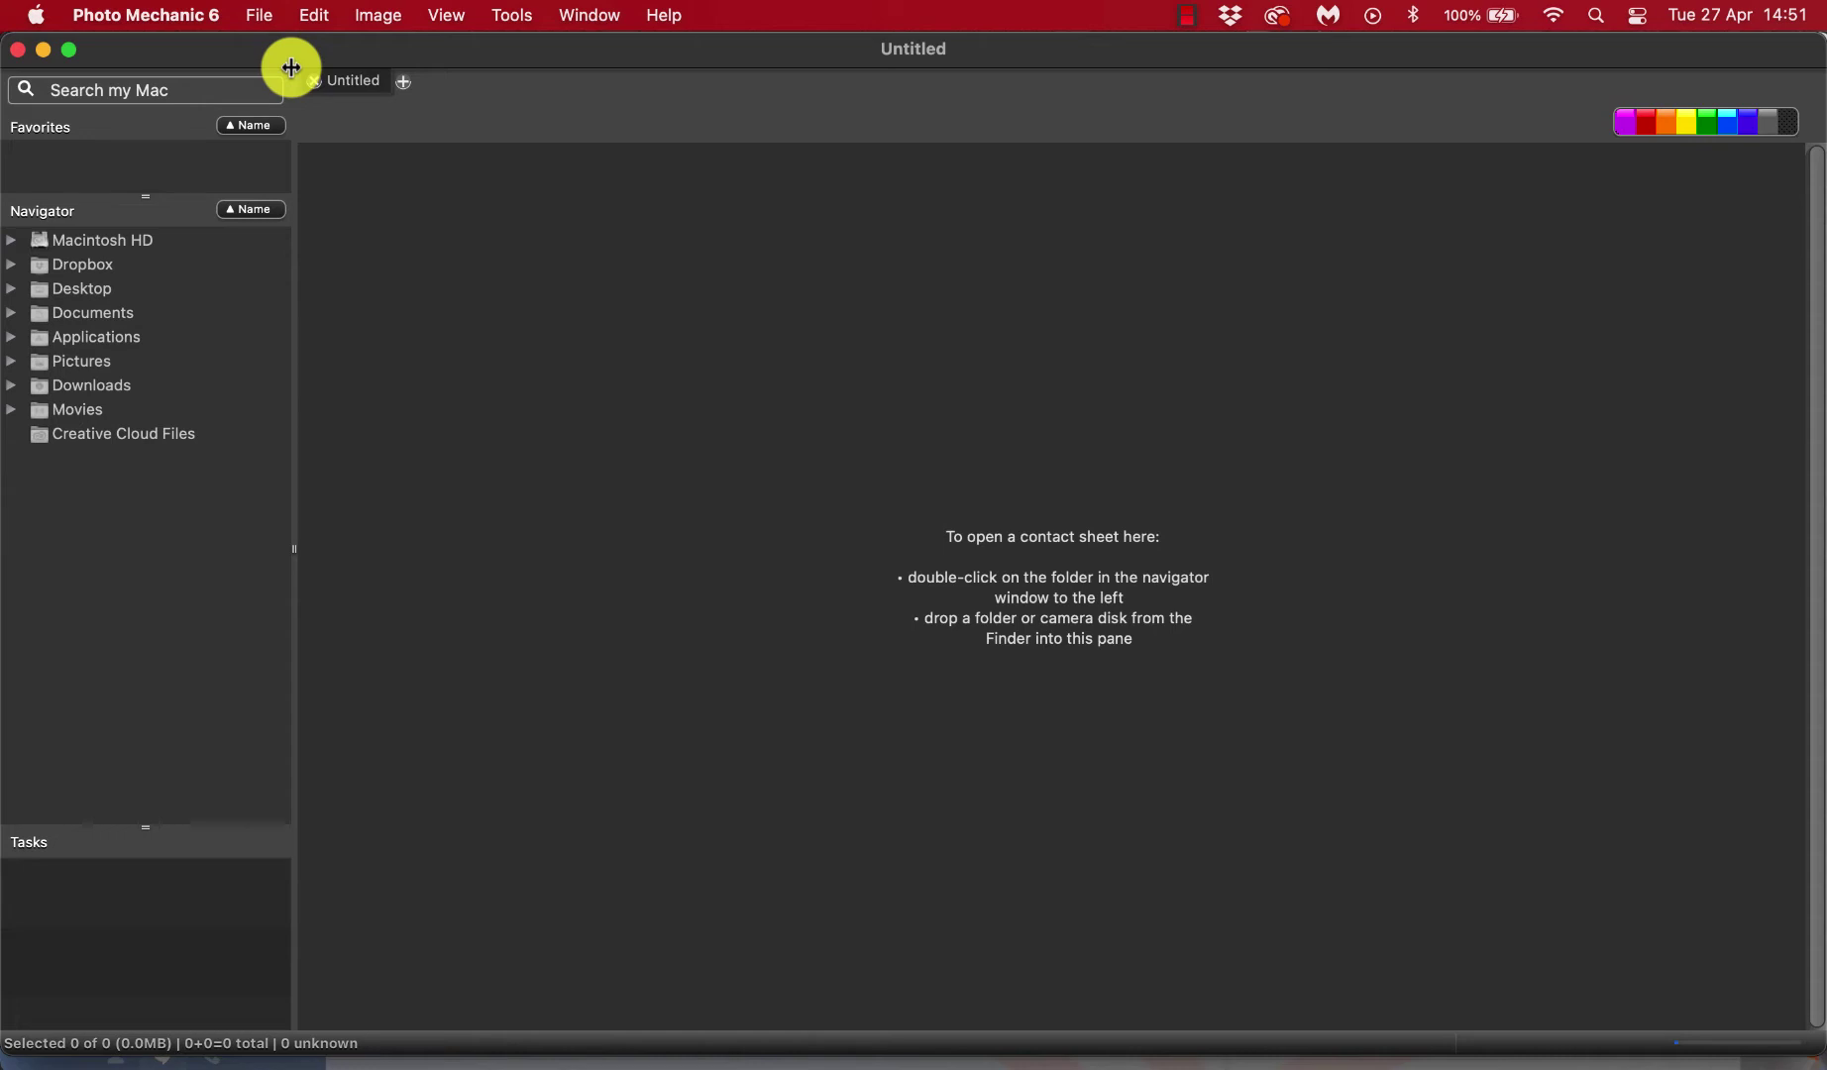
Start a new photo ingest from the File menu to bring up the Ingest dialog
{"action": "left_click", "coordinate": [261, 17]}
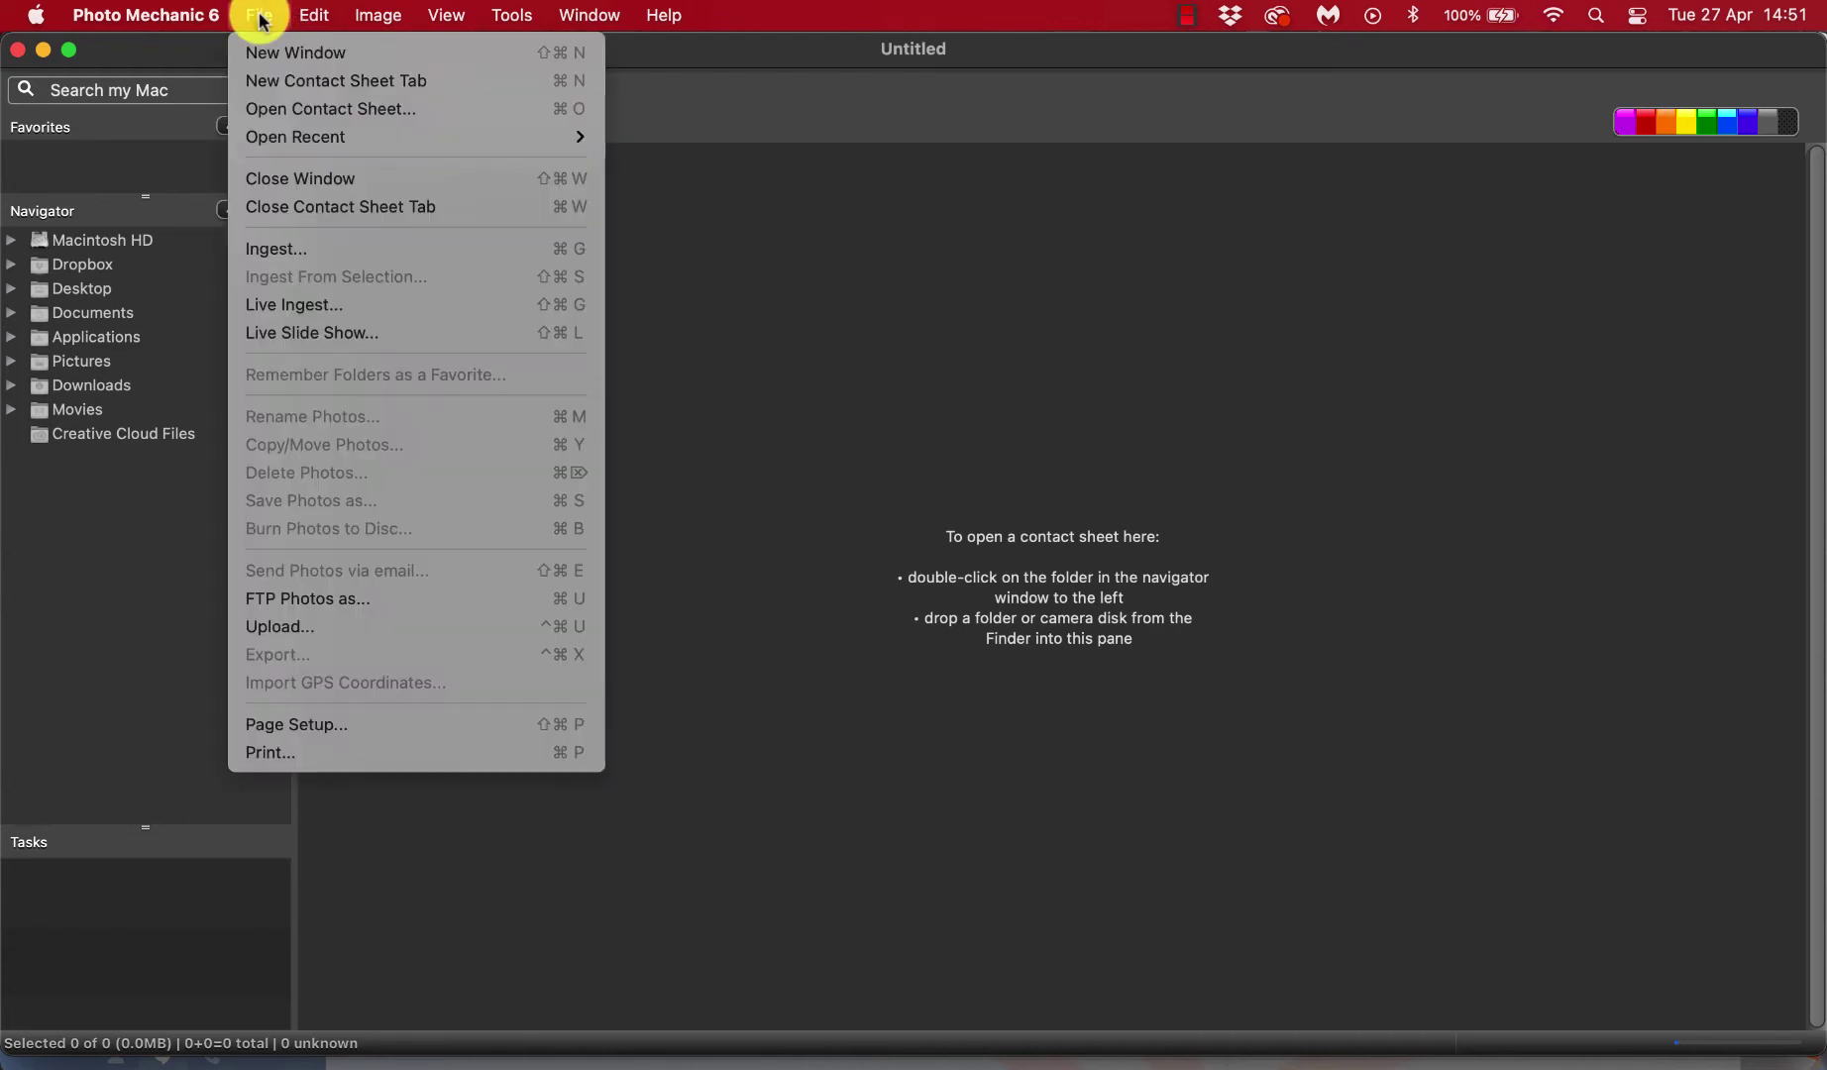
{"action": "left_click", "coordinate": [355, 248]}
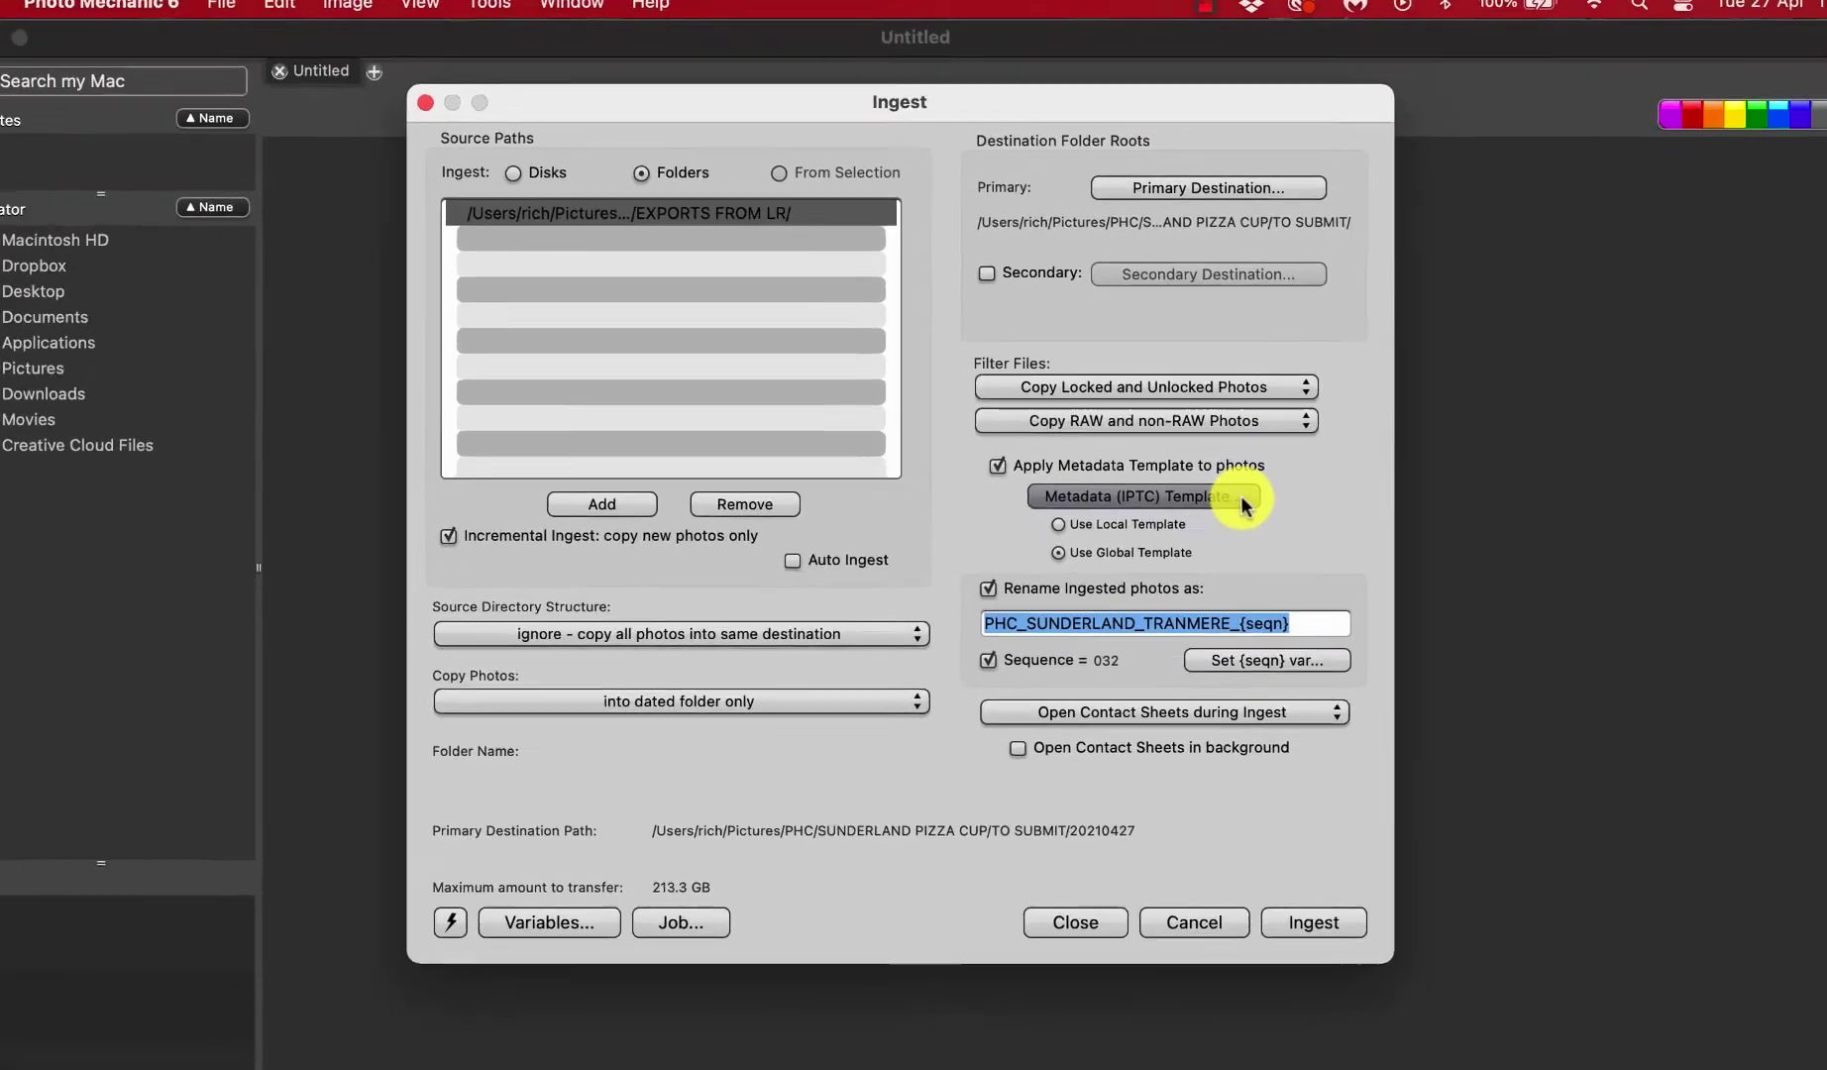
{"action": "left_click", "coordinate": [1407, 615]}
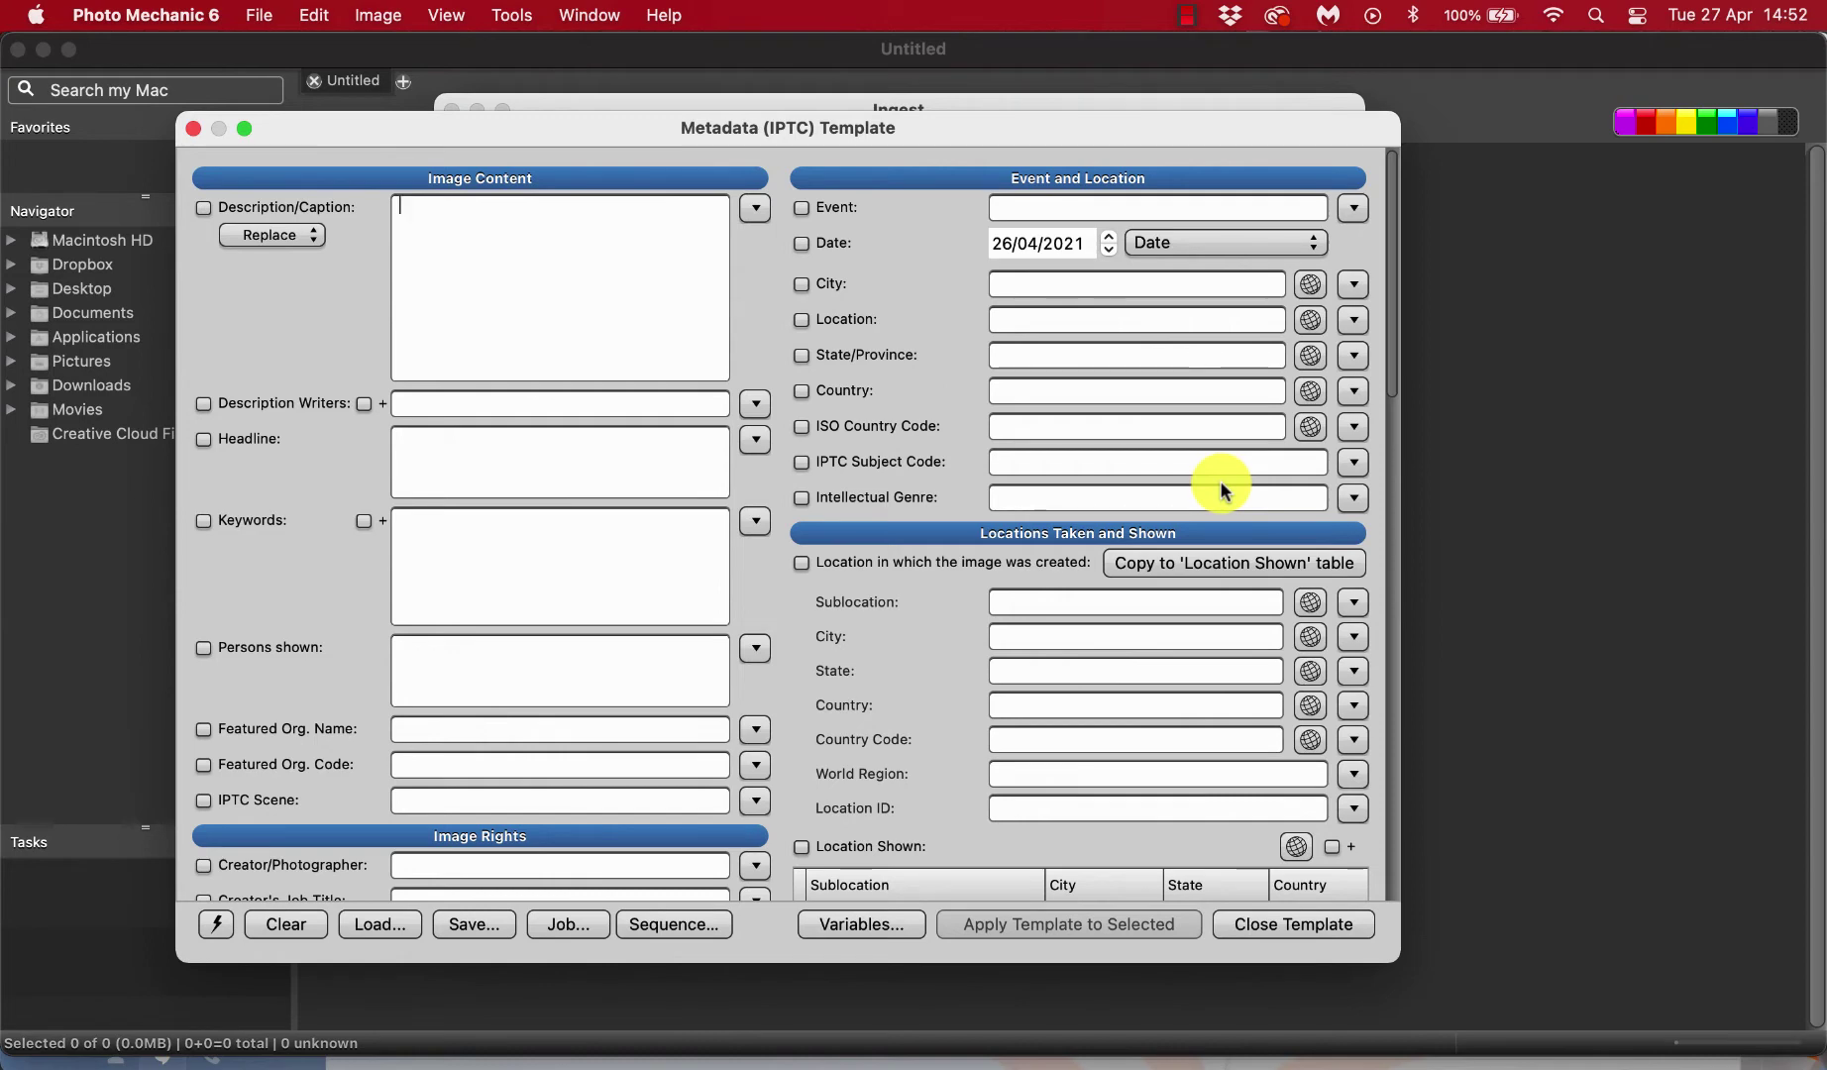
{"action": "left_click_drag", "start_coordinate": [1049, 132], "coordinate": [1057, 111]}
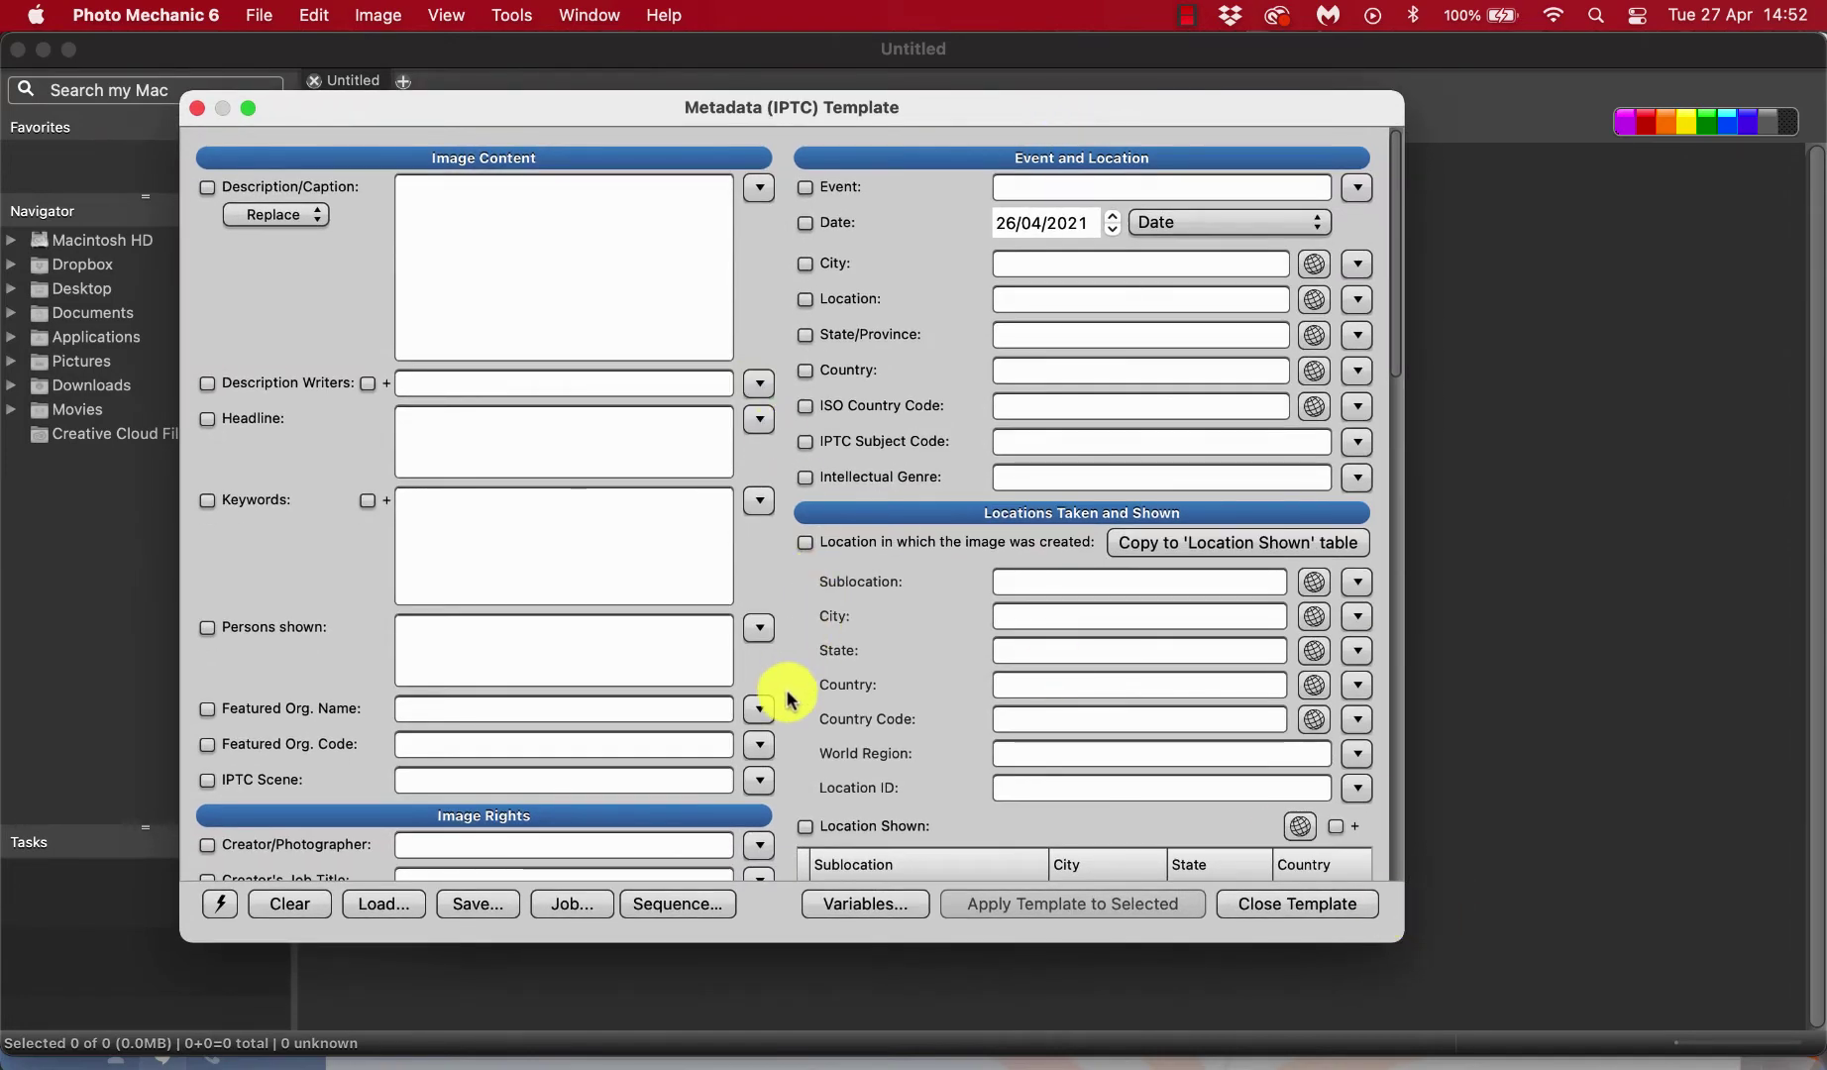
{"action": "scroll", "coordinate": [786, 700], "scroll_direction": "down", "scroll_amount": 15}
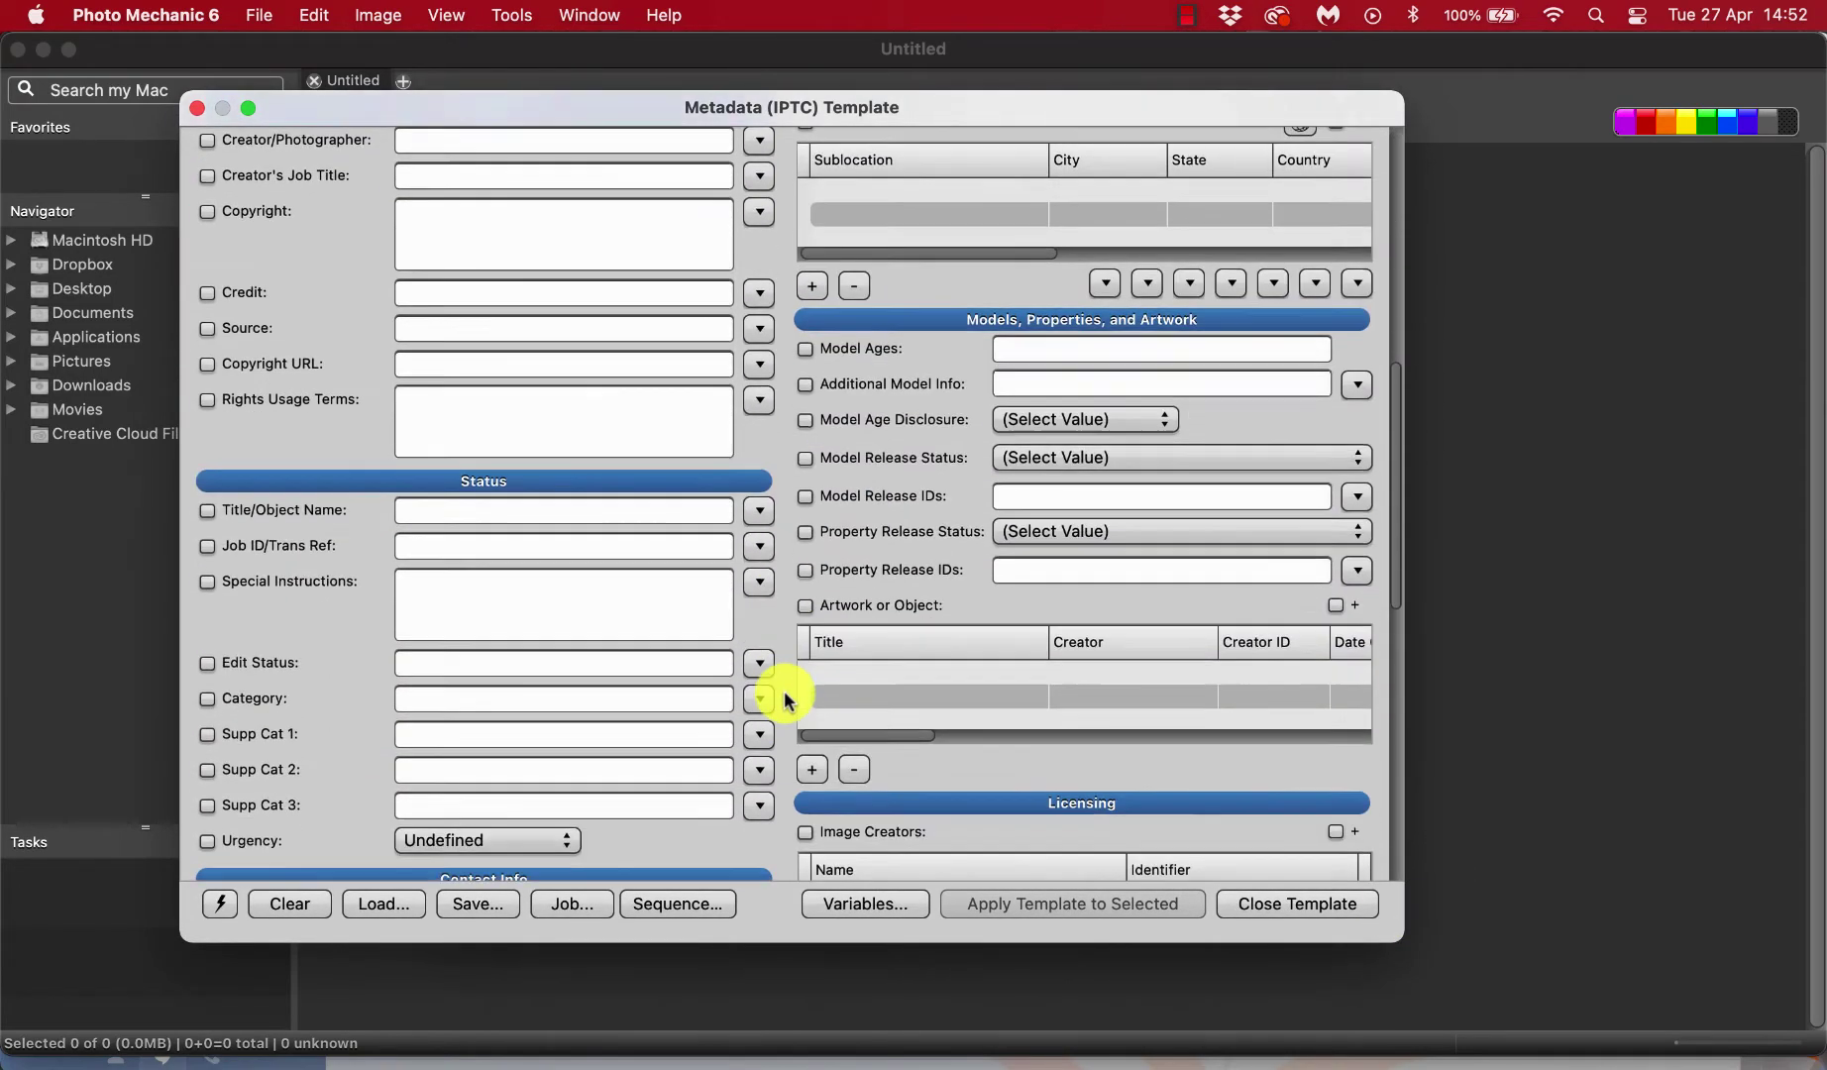
{"action": "scroll", "coordinate": [784, 698], "scroll_direction": "down", "scroll_amount": 15}
{"action": "scroll", "coordinate": [784, 699], "scroll_direction": "up", "scroll_amount": 20}
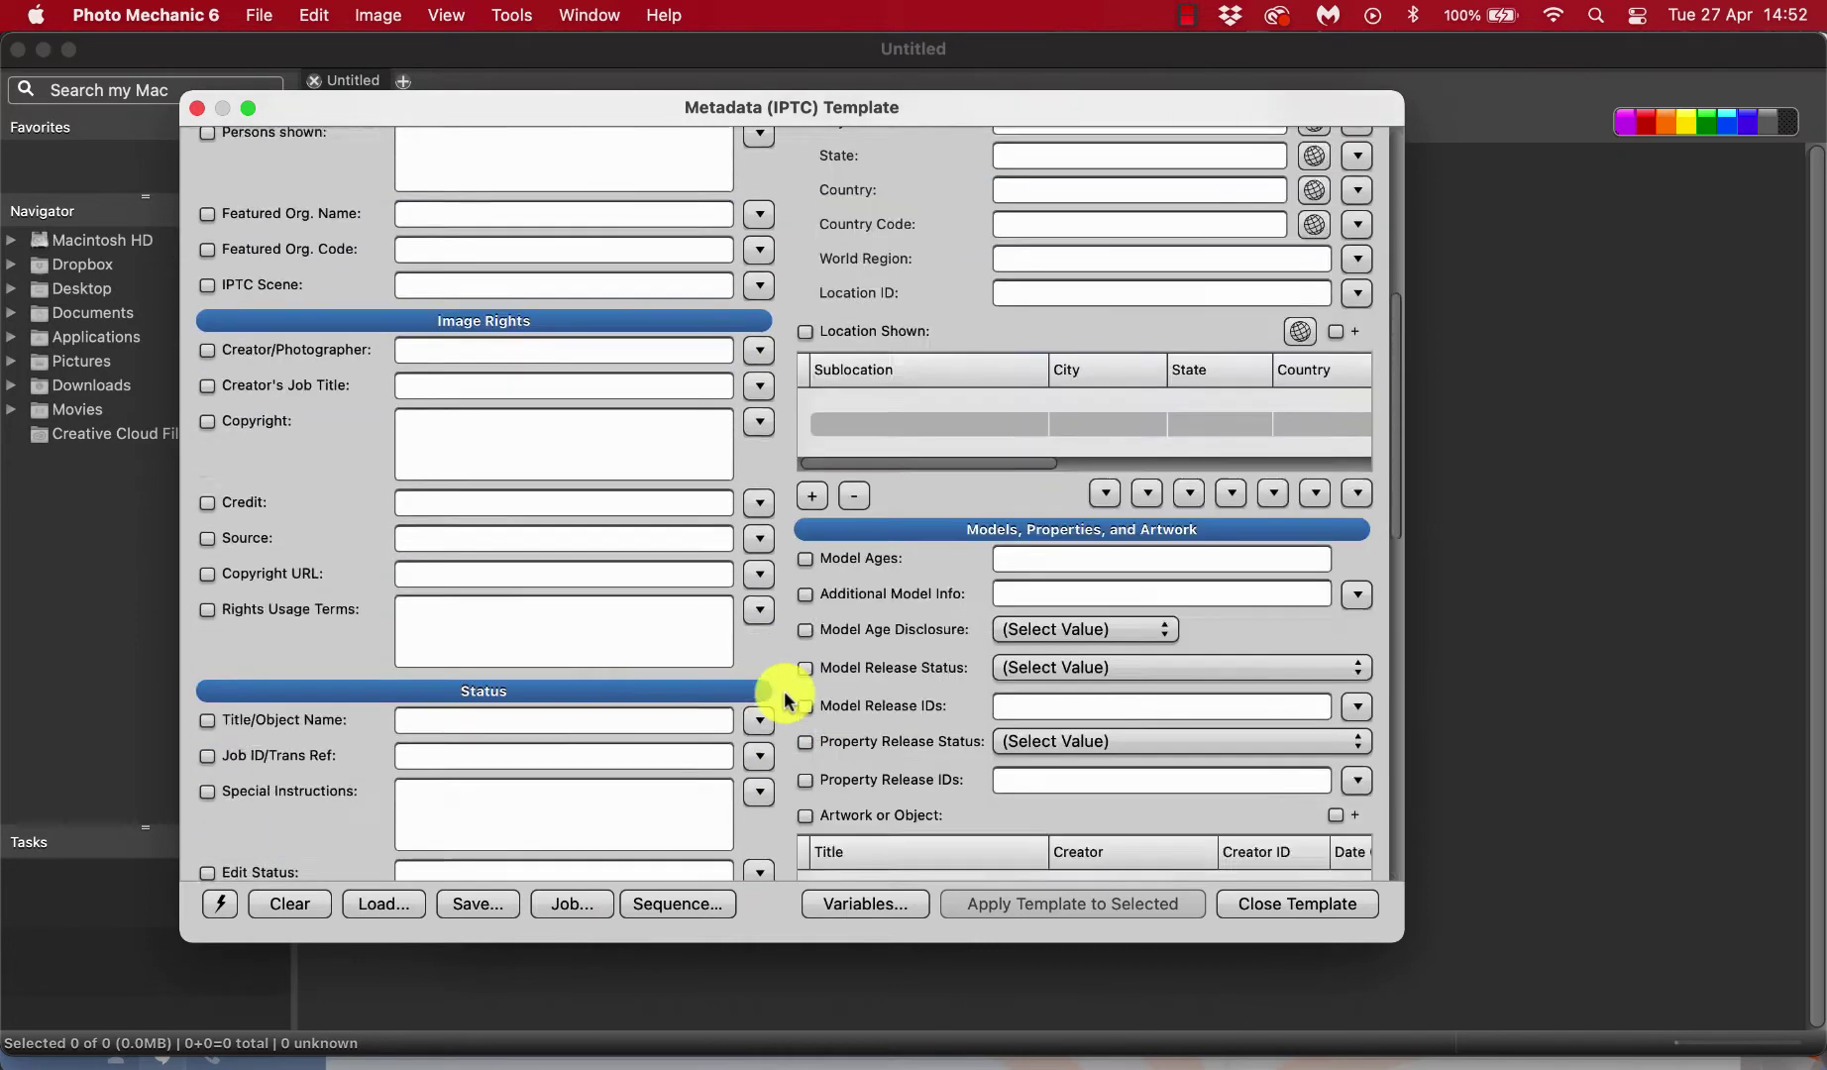
{"action": "scroll", "coordinate": [784, 699], "scroll_direction": "up", "scroll_amount": 5}
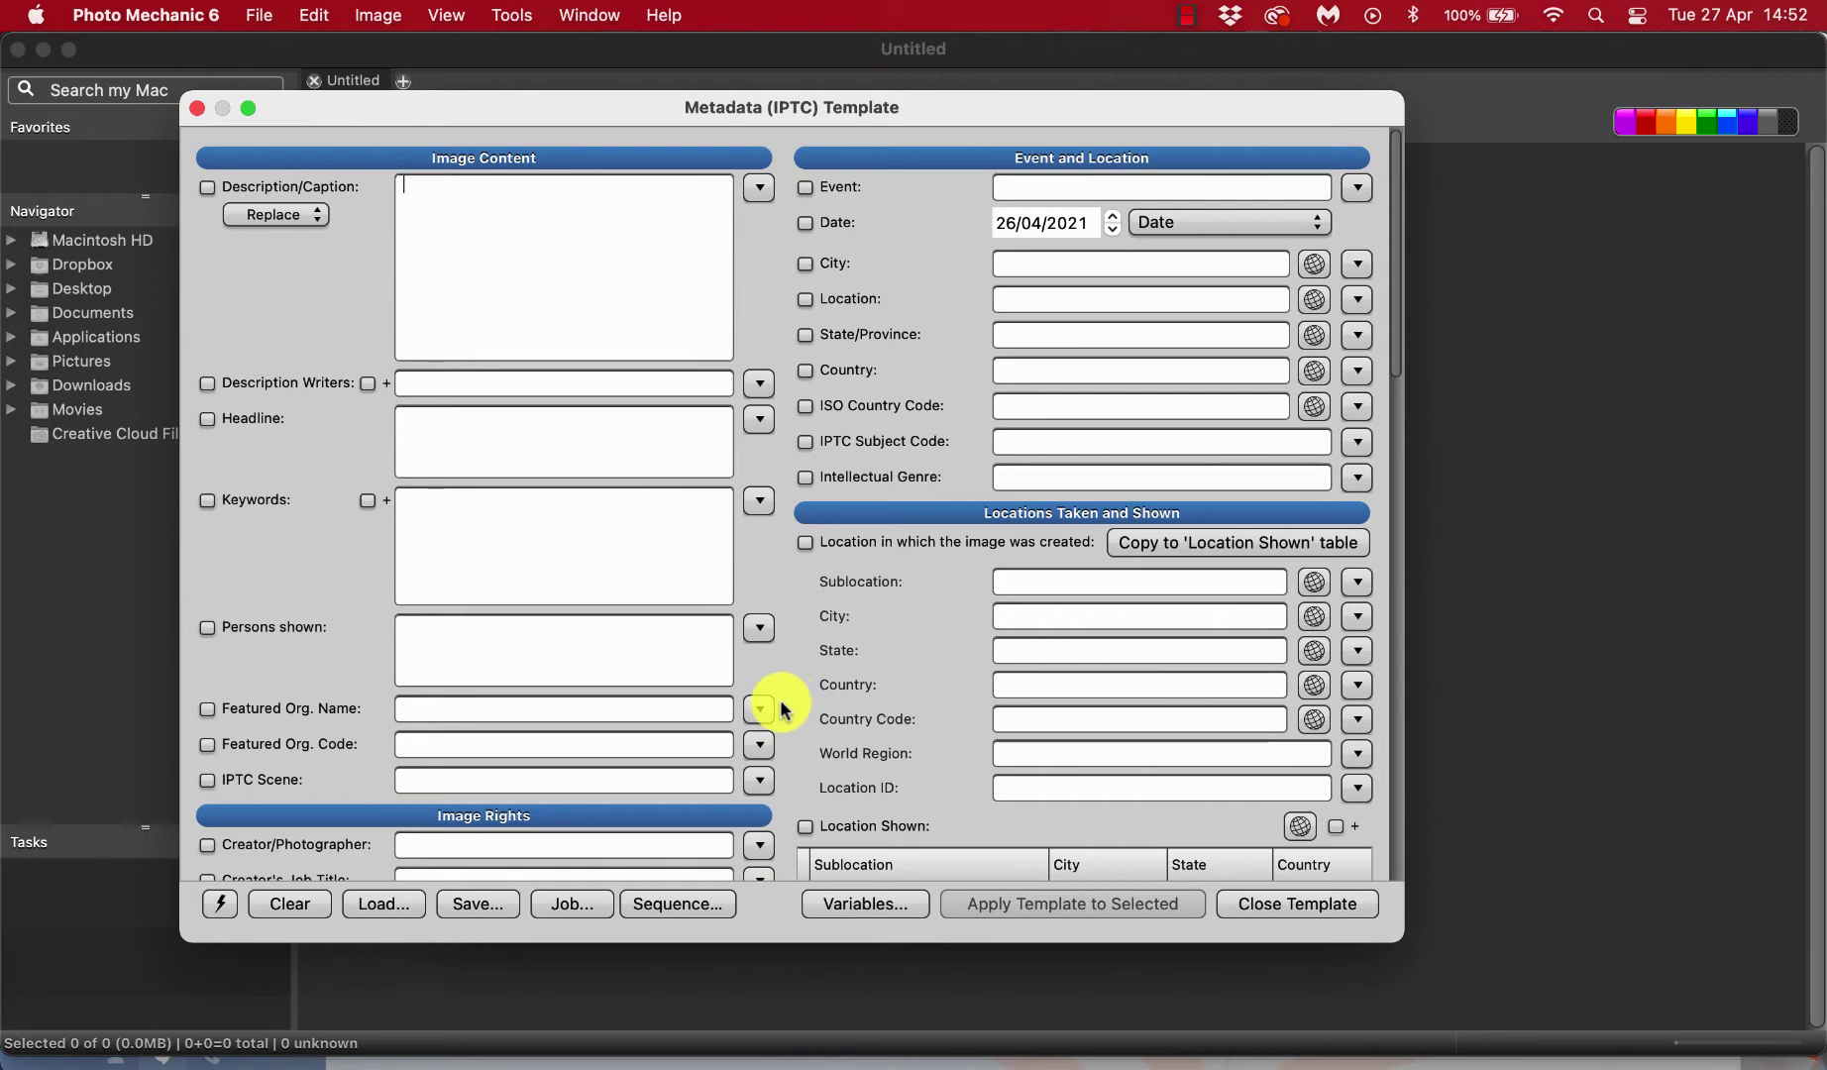
{"action": "scroll", "coordinate": [785, 693], "scroll_direction": "down", "scroll_amount": 3}
{"action": "scroll", "coordinate": [781, 708], "scroll_direction": "down", "scroll_amount": 10}
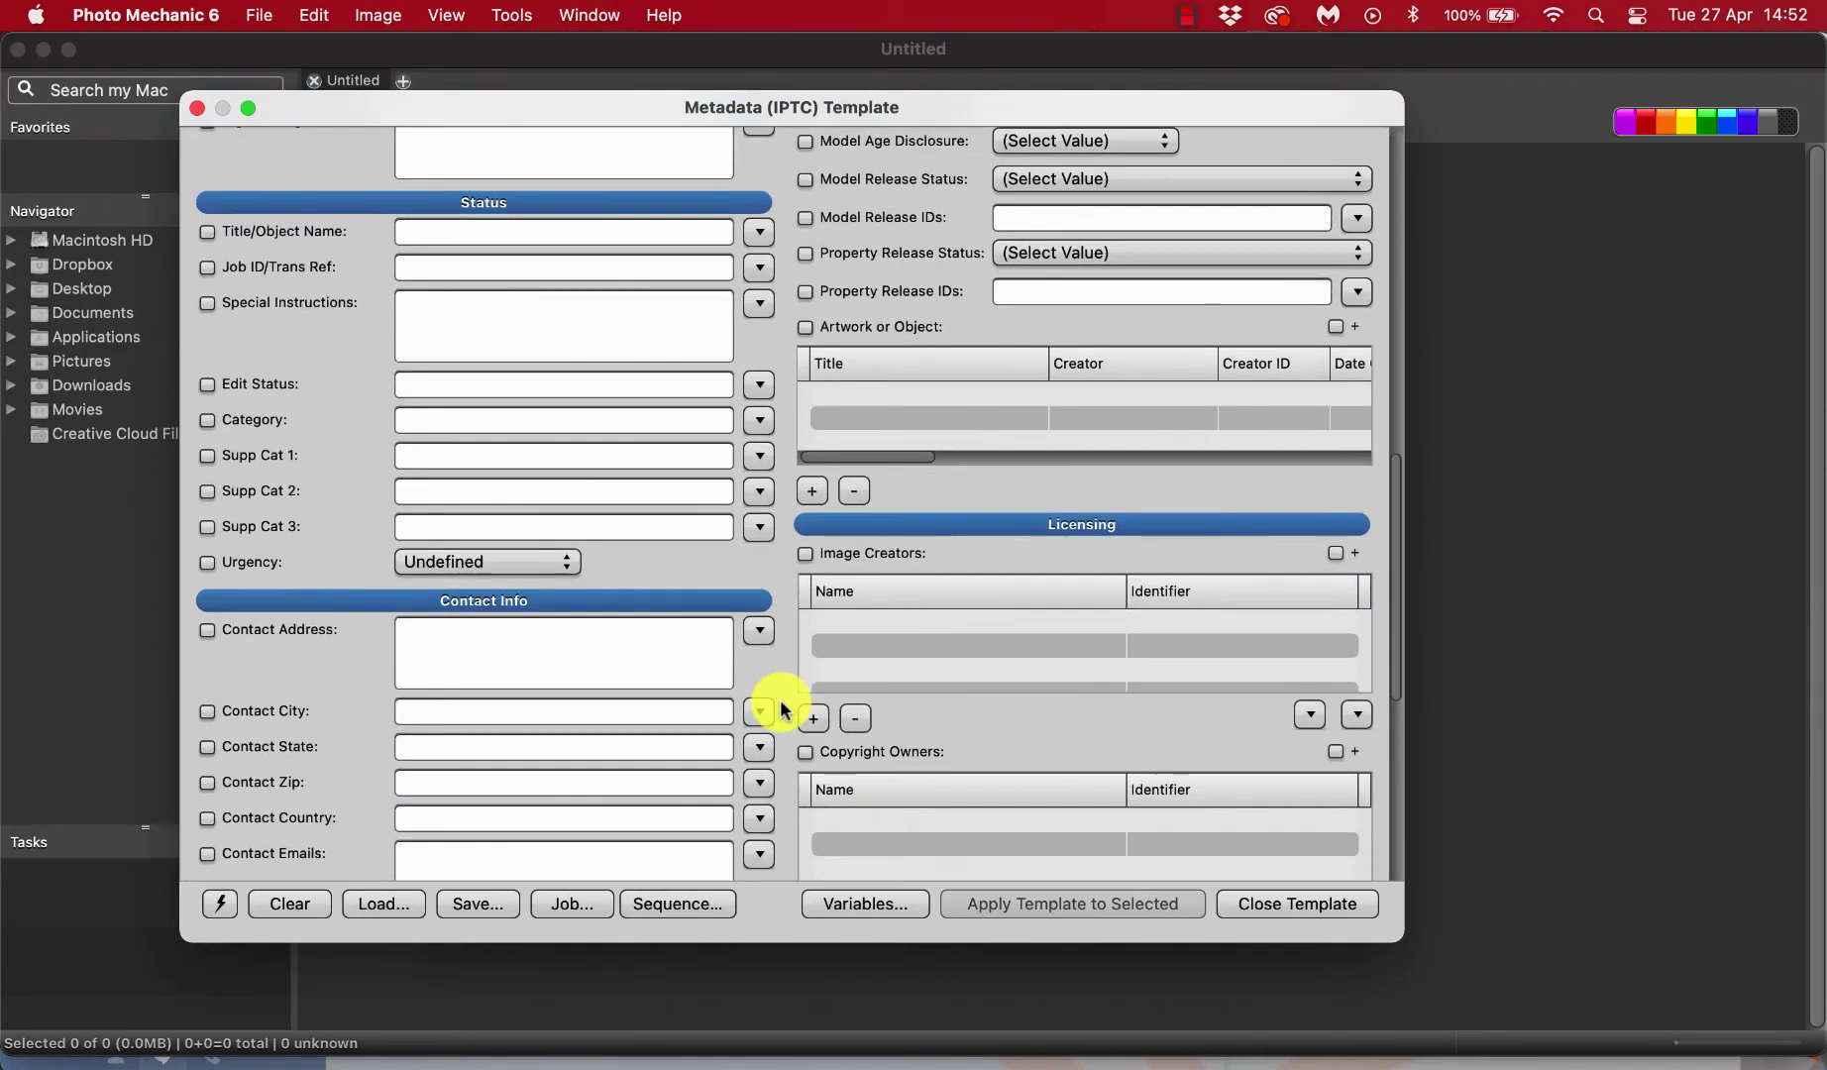
{"action": "scroll", "coordinate": [781, 708], "scroll_direction": "up", "scroll_amount": 20}
{"action": "scroll", "coordinate": [781, 708], "scroll_direction": "down", "scroll_amount": 2}
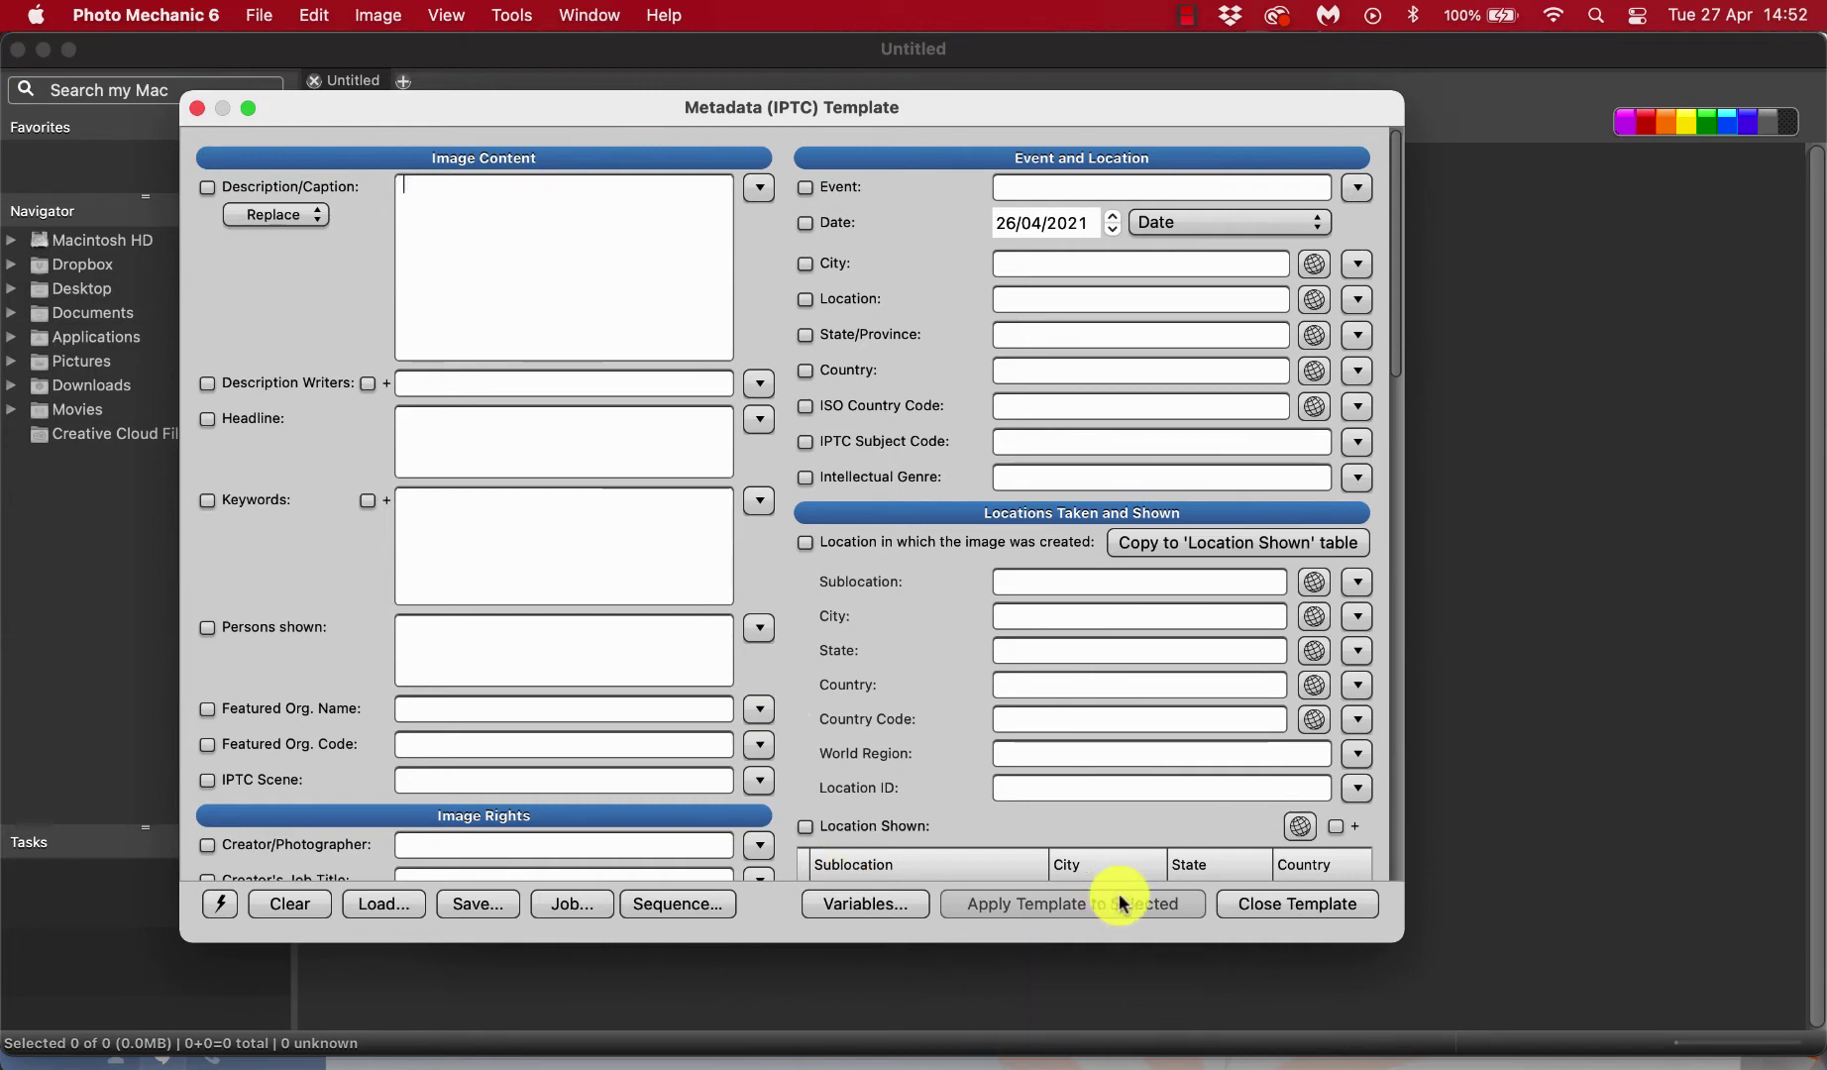
Close the template and Ingest dialog, then reopen Image > Metadata (IPTC) Template and nudge it right
{"action": "left_click", "coordinate": [1252, 903]}
{"action": "left_click", "coordinate": [1064, 884]}
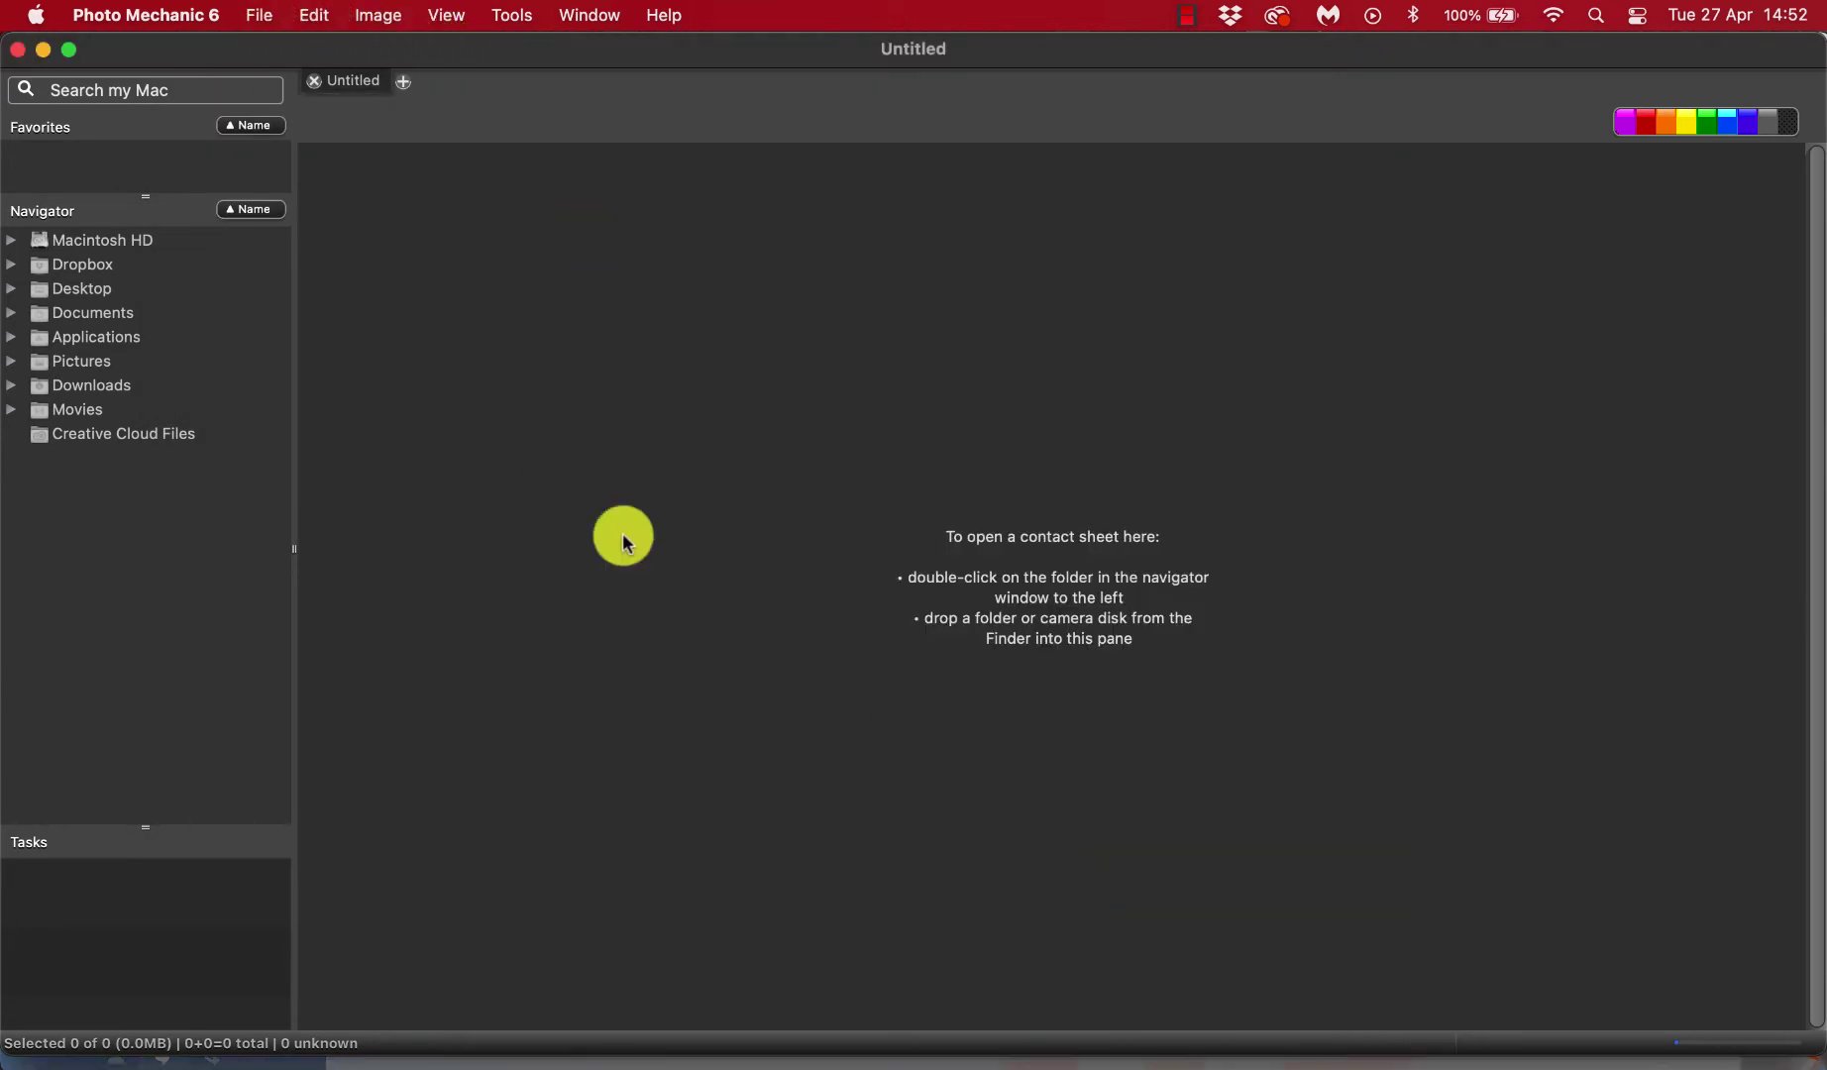
{"action": "left_click", "coordinate": [263, 14]}
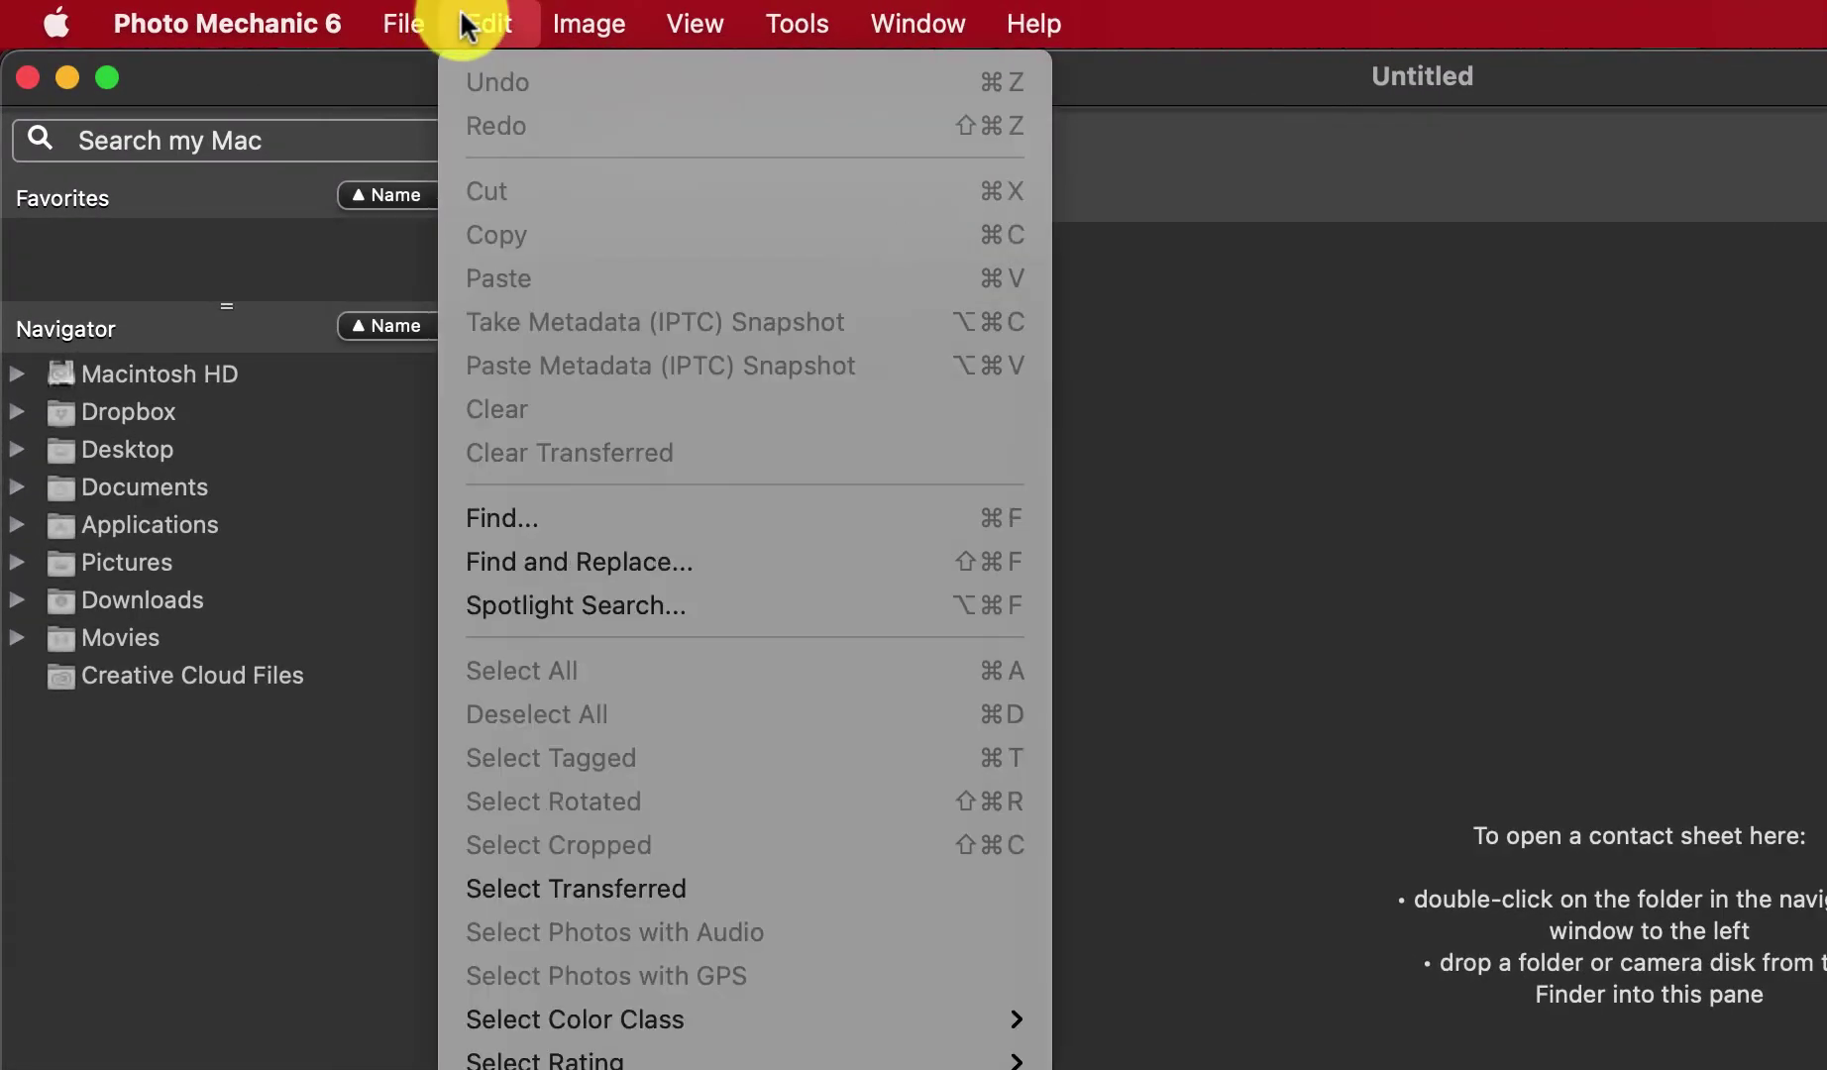
{"action": "mouse_move", "coordinate": [572, 27]}
{"action": "left_click", "coordinate": [582, 67]}
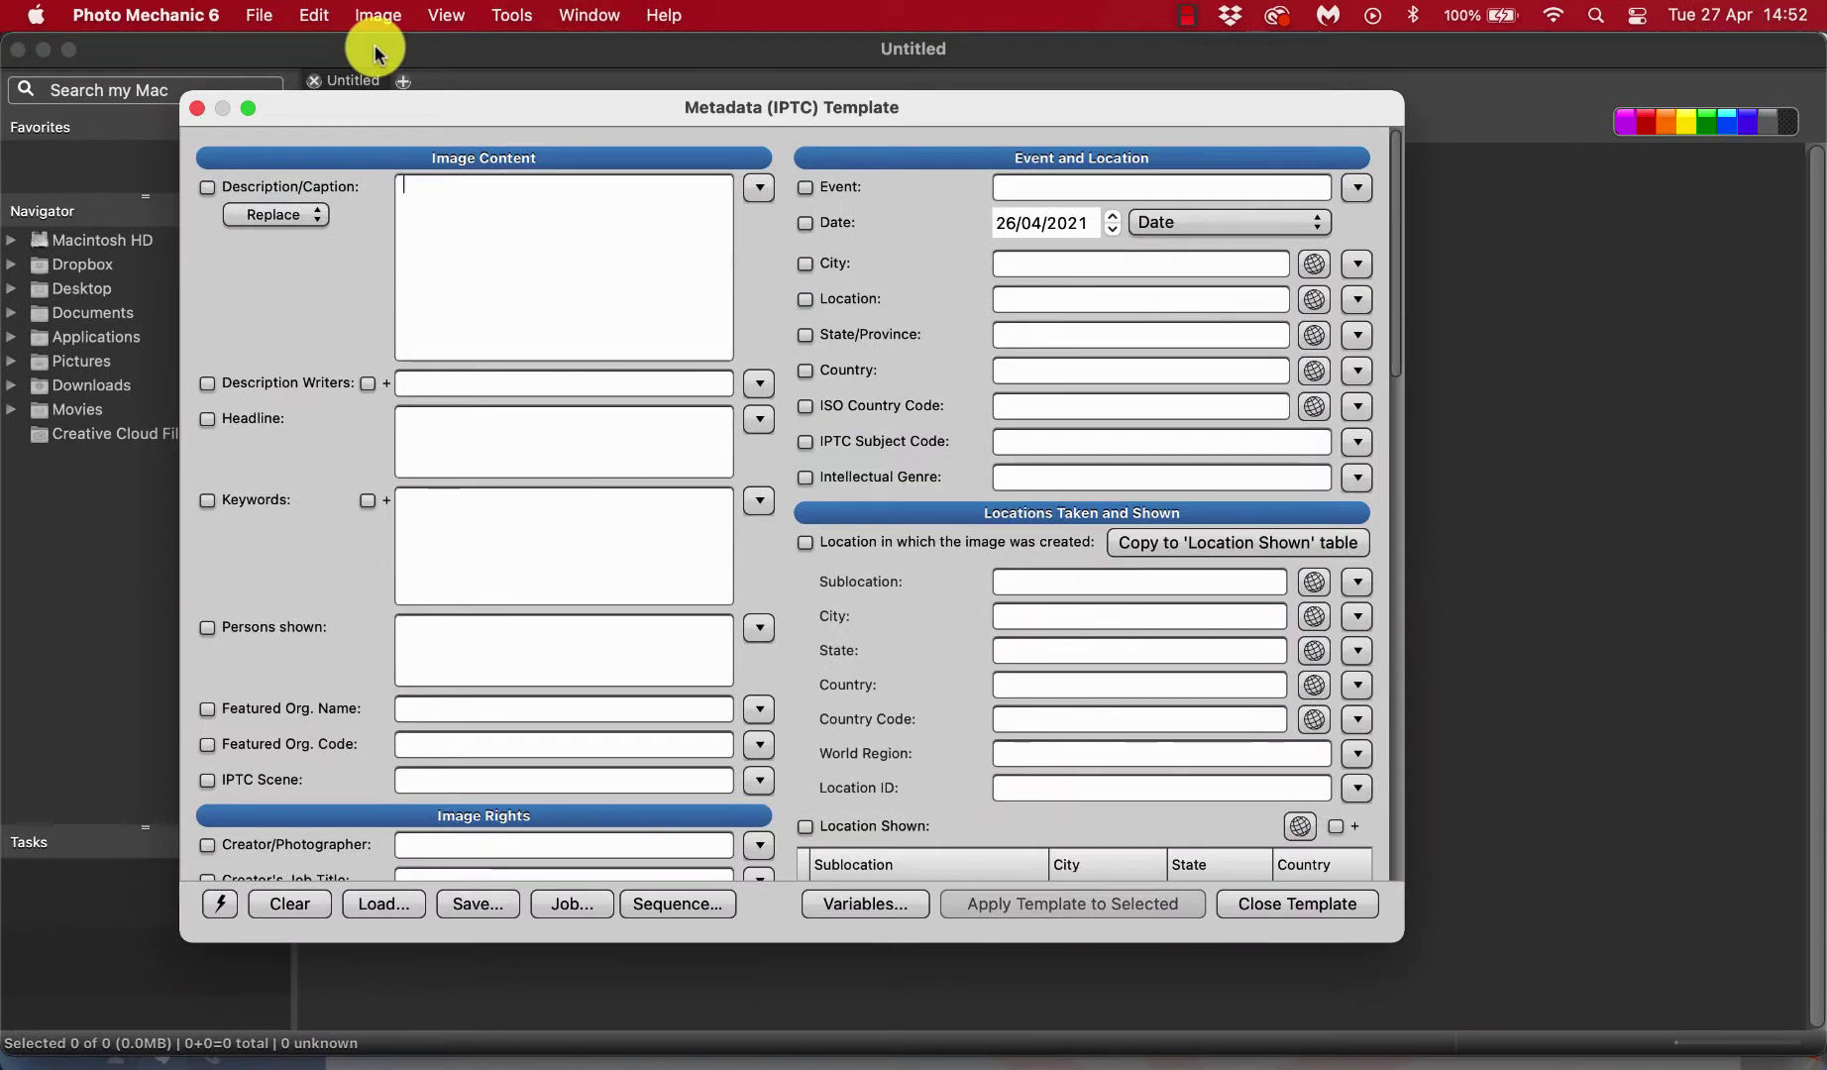
{"action": "left_click_drag", "start_coordinate": [422, 111], "coordinate": [519, 107]}
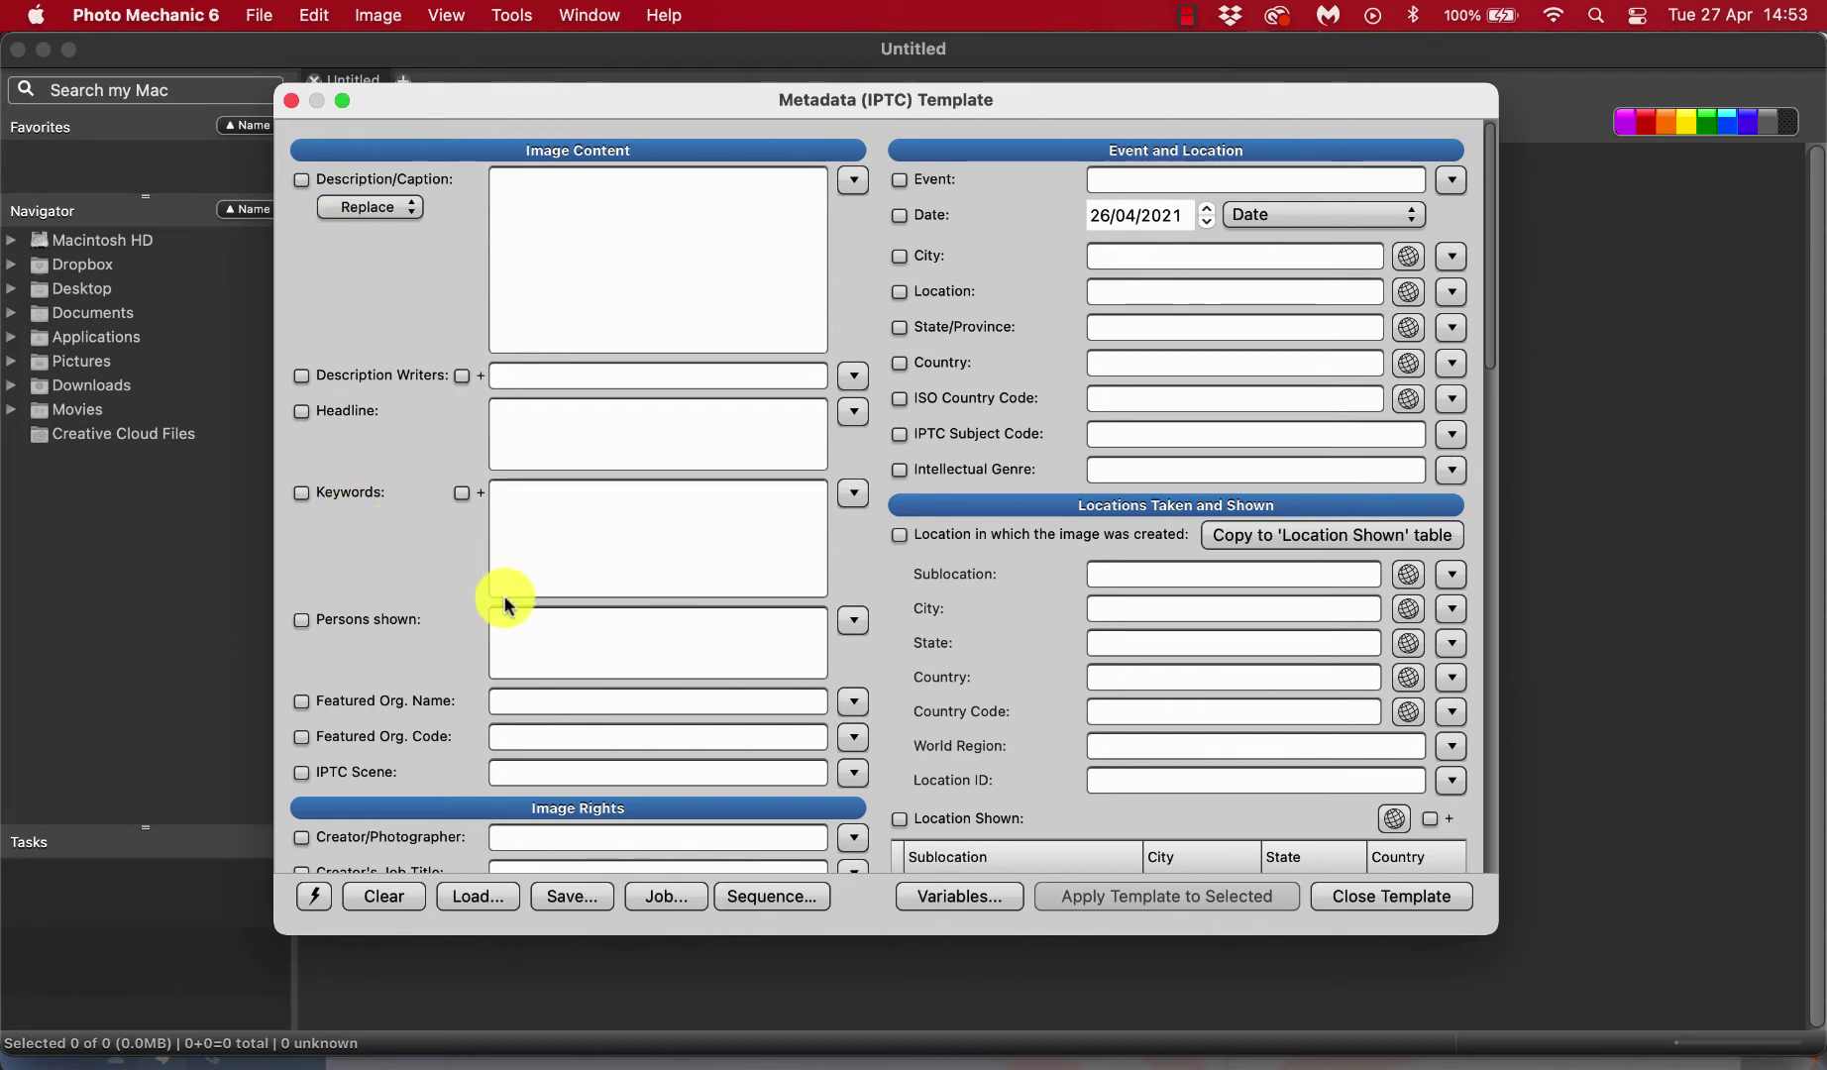
{"action": "scroll", "coordinate": [833, 694], "scroll_direction": "down", "scroll_amount": 3}
{"action": "scroll", "coordinate": [694, 516], "scroll_direction": "up", "scroll_amount": 3}
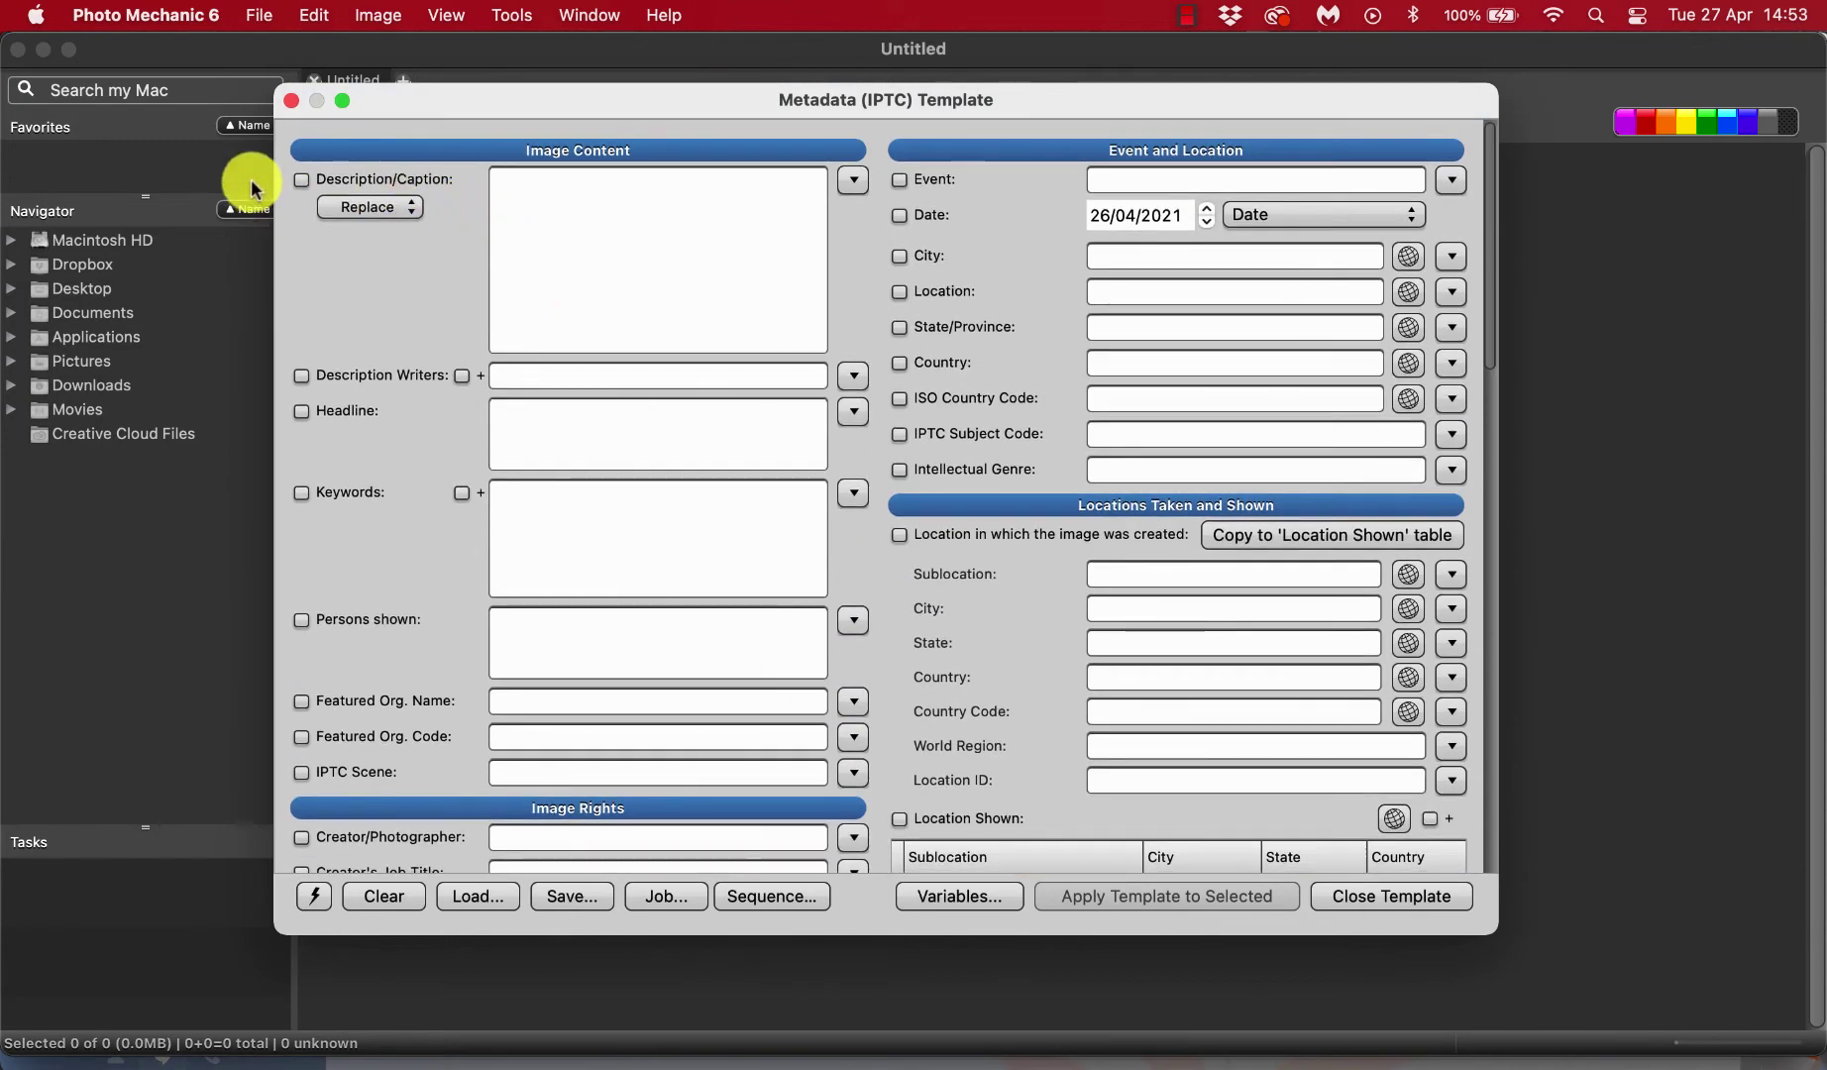
Enable Description/Caption, clear some test typing, and enter X as the caption placeholder
{"action": "left_click", "coordinate": [302, 181]}
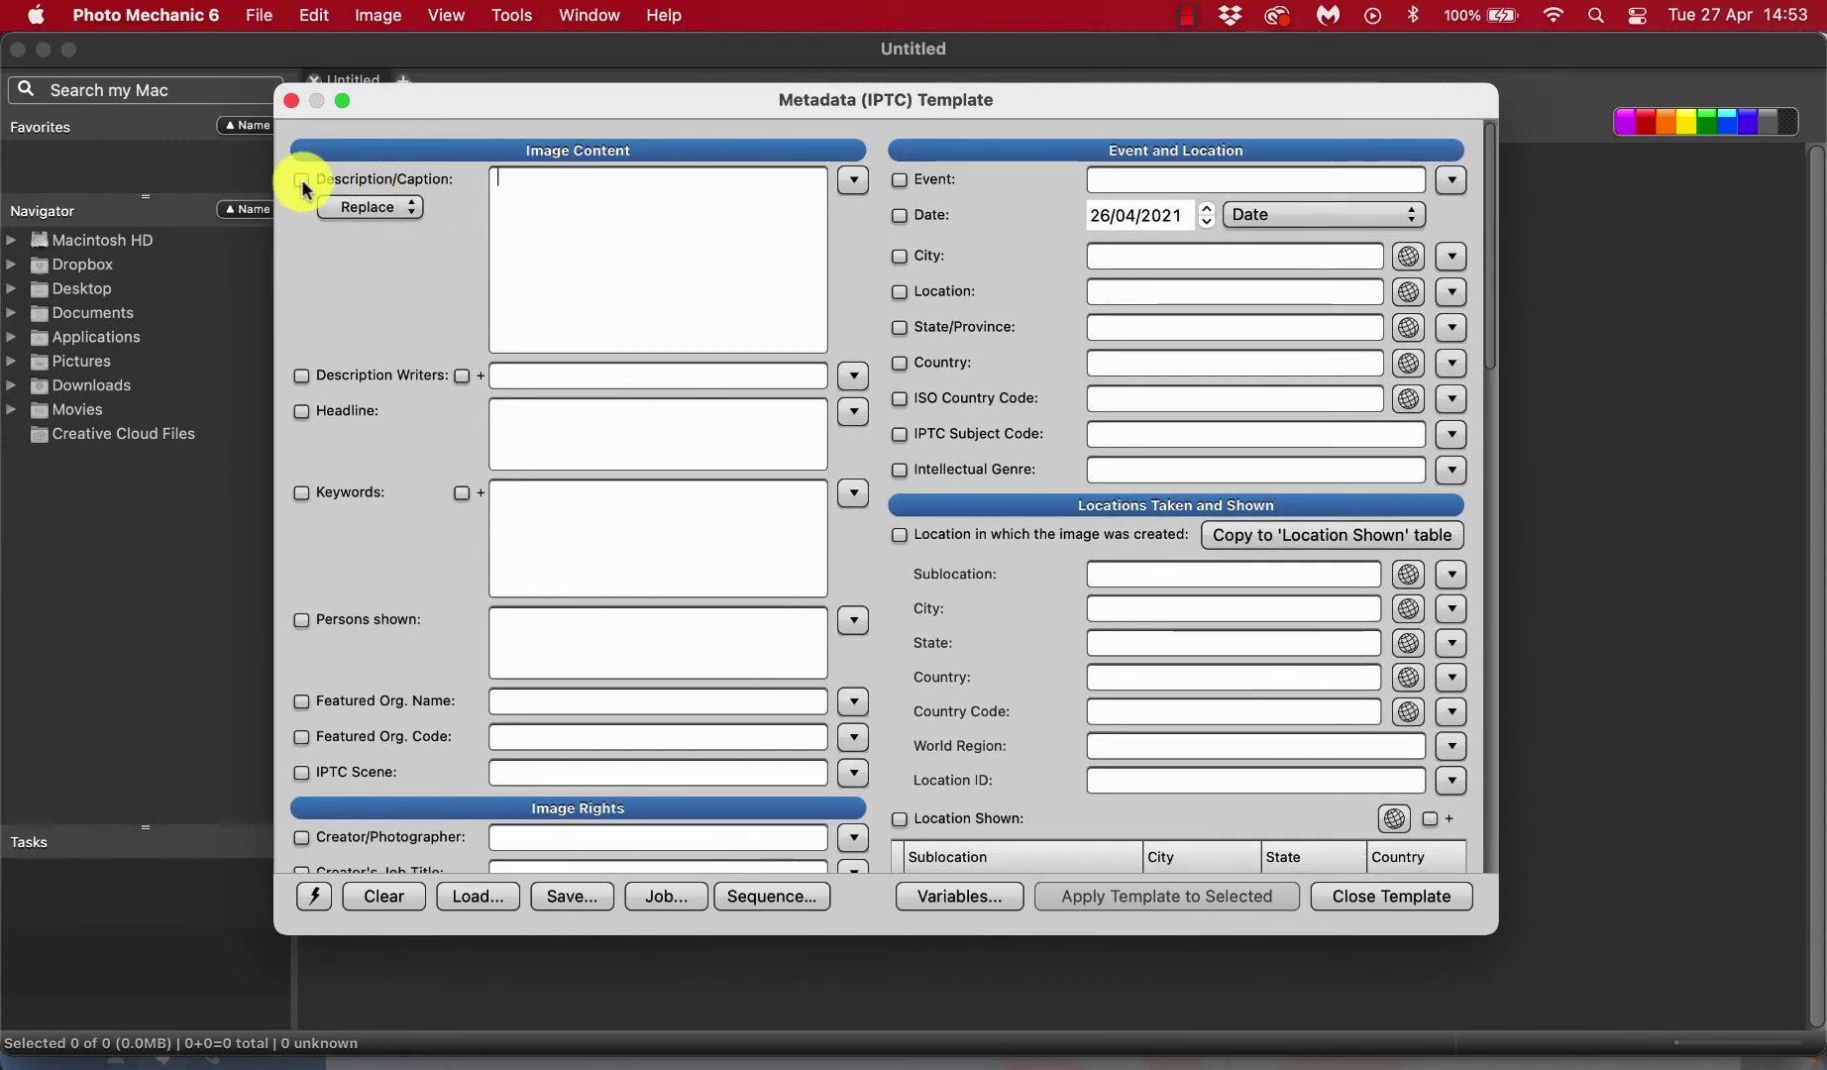
{"action": "left_click", "coordinate": [620, 285]}
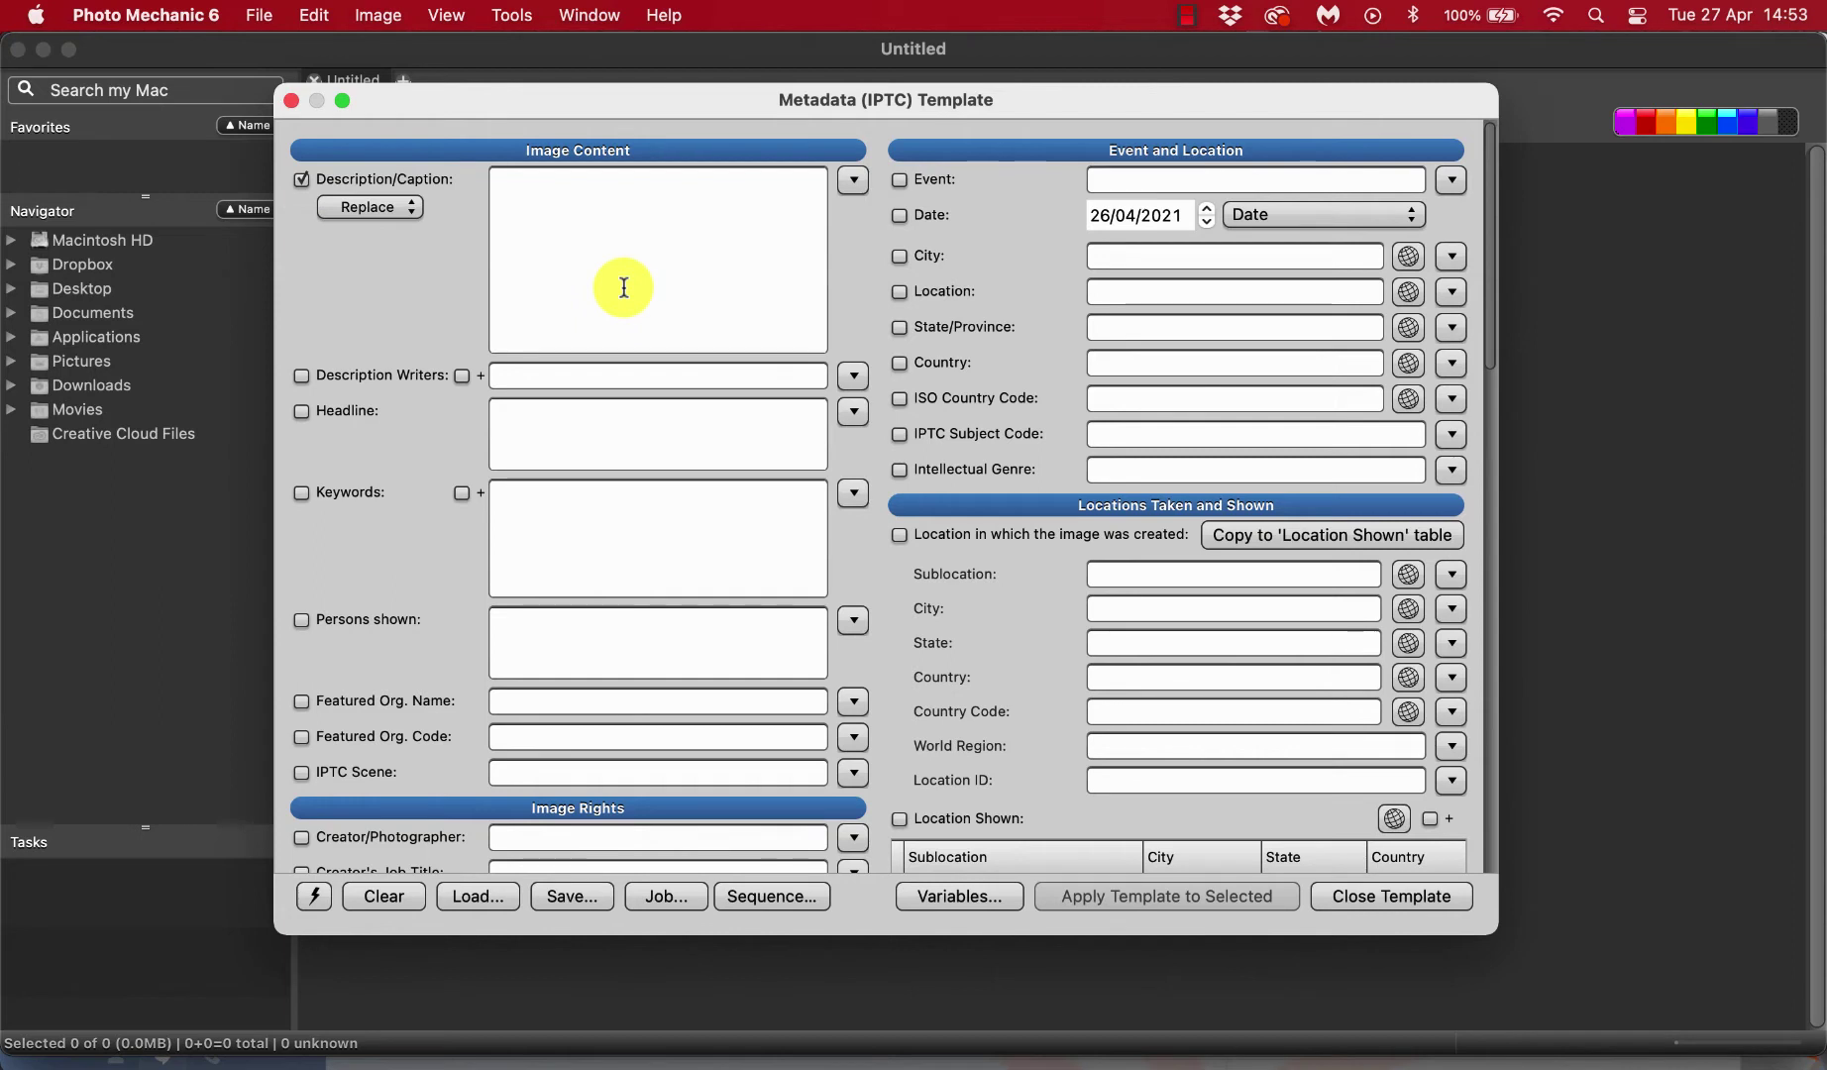
{"action": "type", "text": "kjhgkjkjhgkjkjhgkjkjhgkjkj"}
{"action": "key", "text": "BackSpace"}
{"action": "key", "text": "BackSpace"}
{"action": "key", "text": "alt+BackSpace"}
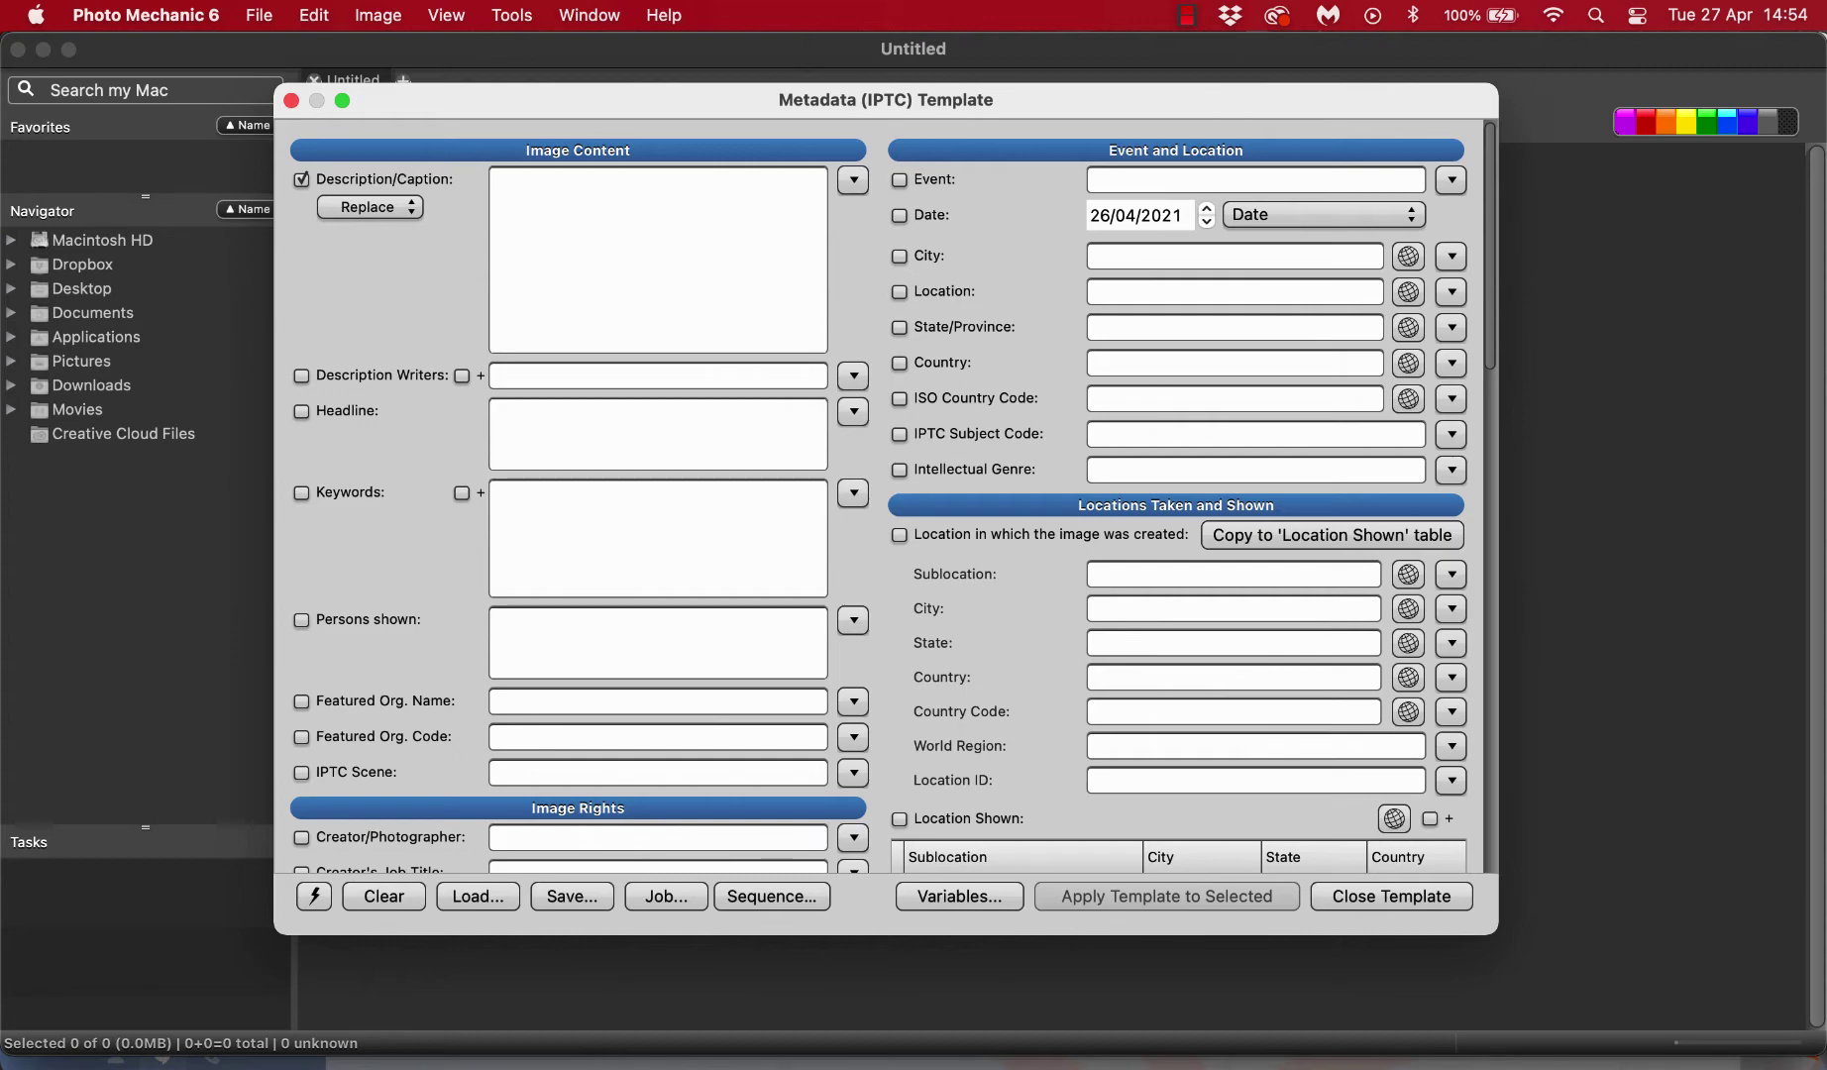
{"action": "type", "text": "X"}
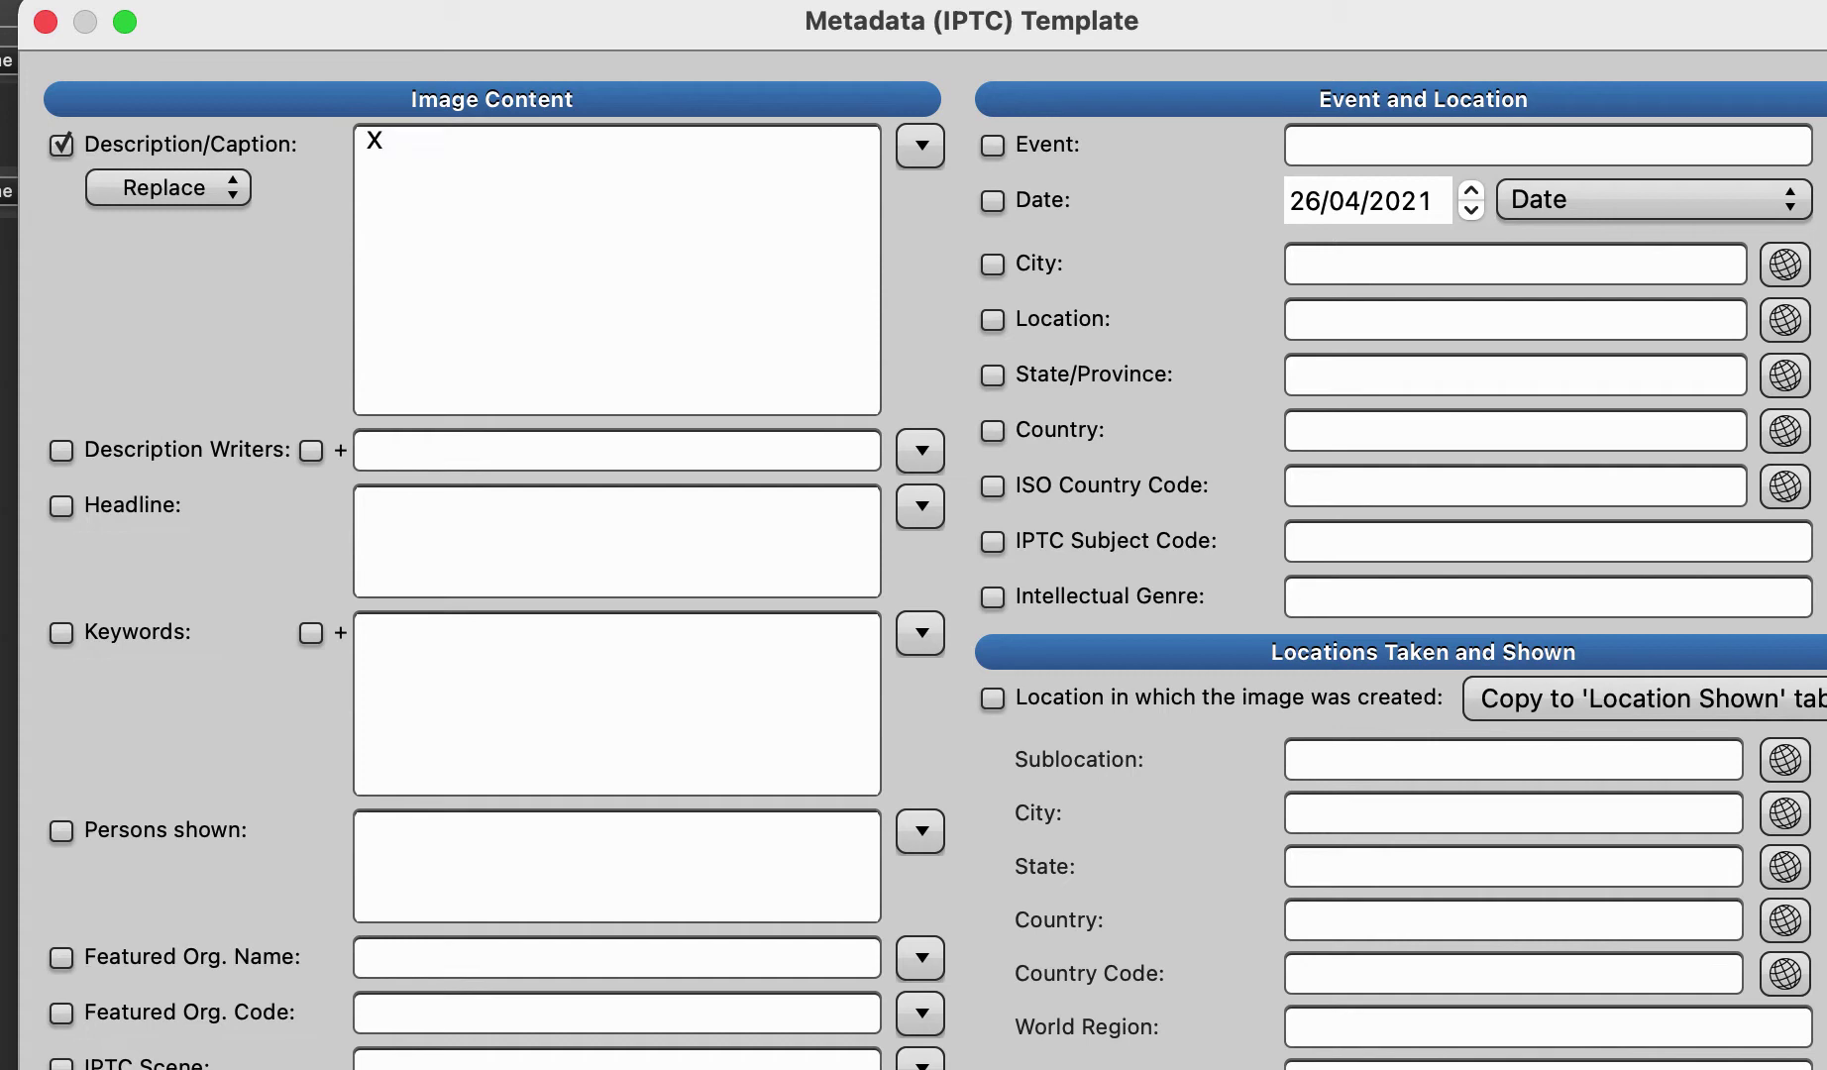
Extend the caption with the Premier League Liverpool vs Manchester United match at Anfield and the photographer credit
{"action": "type", "text": "during the Engli"}
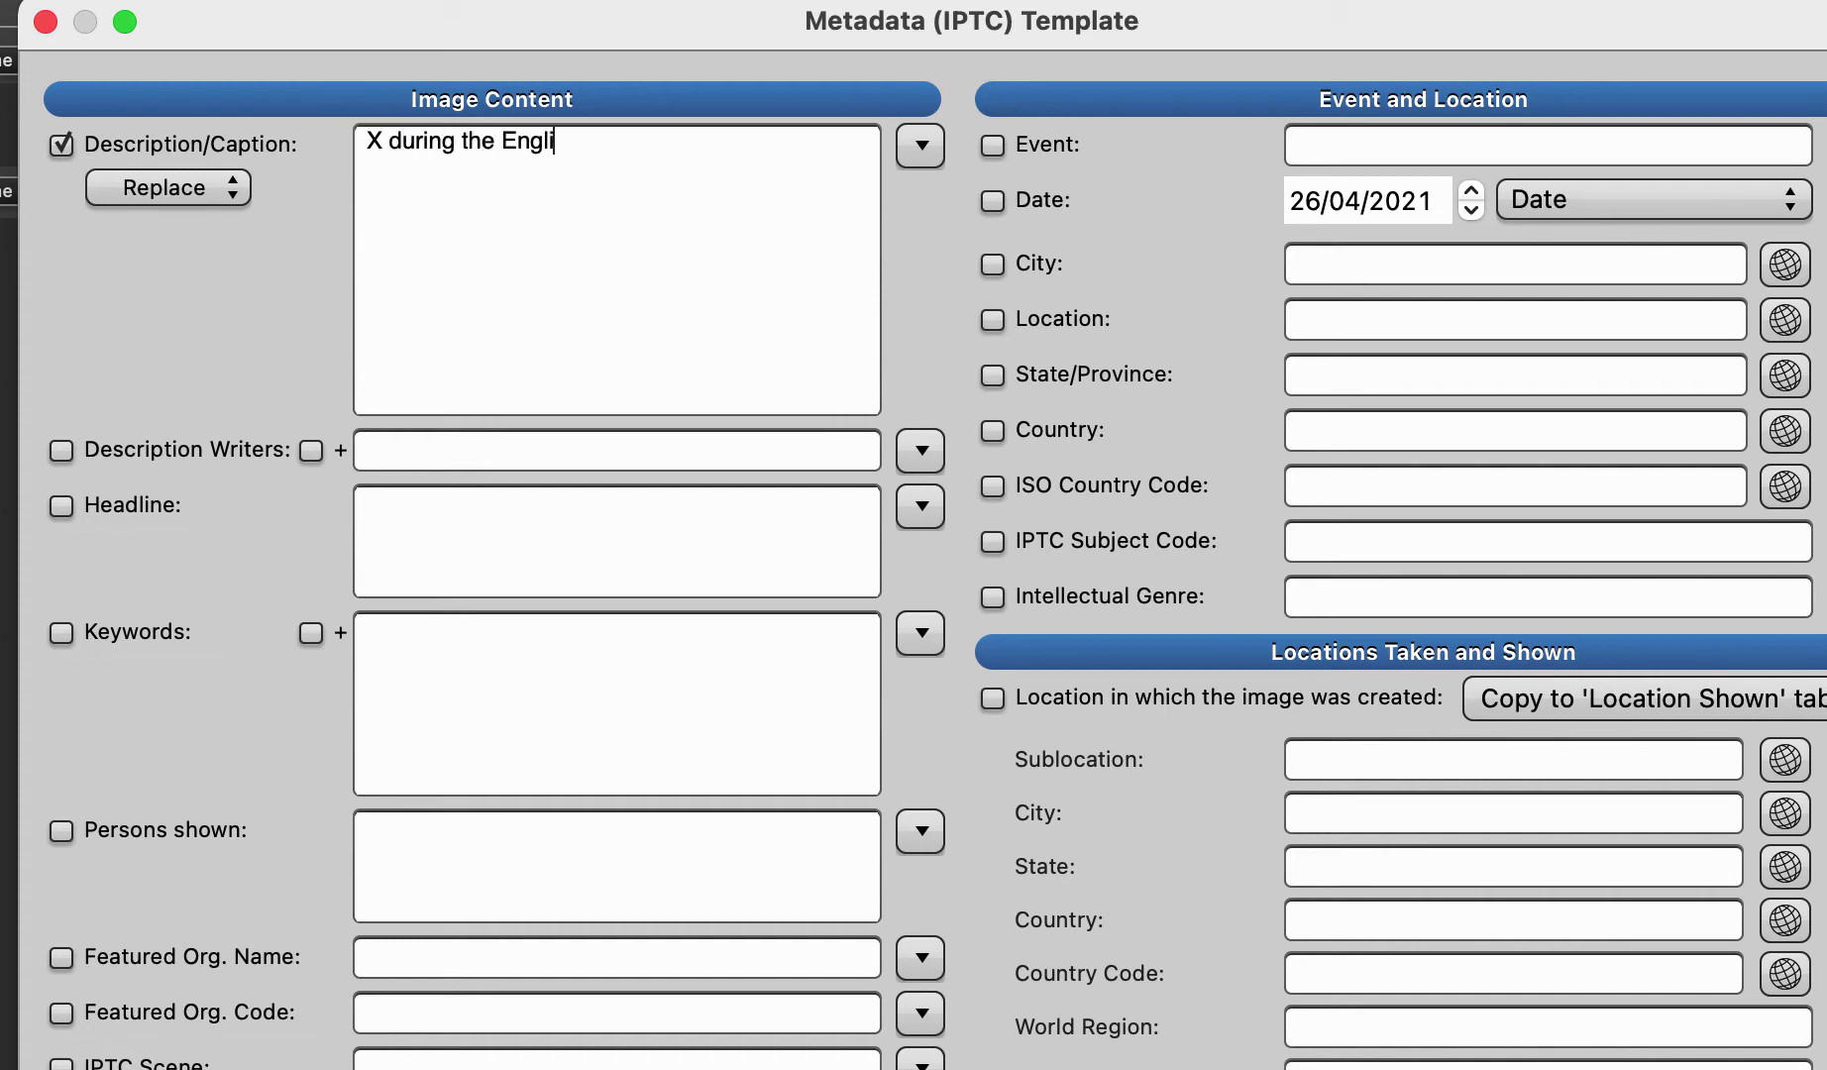
{"action": "type", "text": "sh Premier League"}
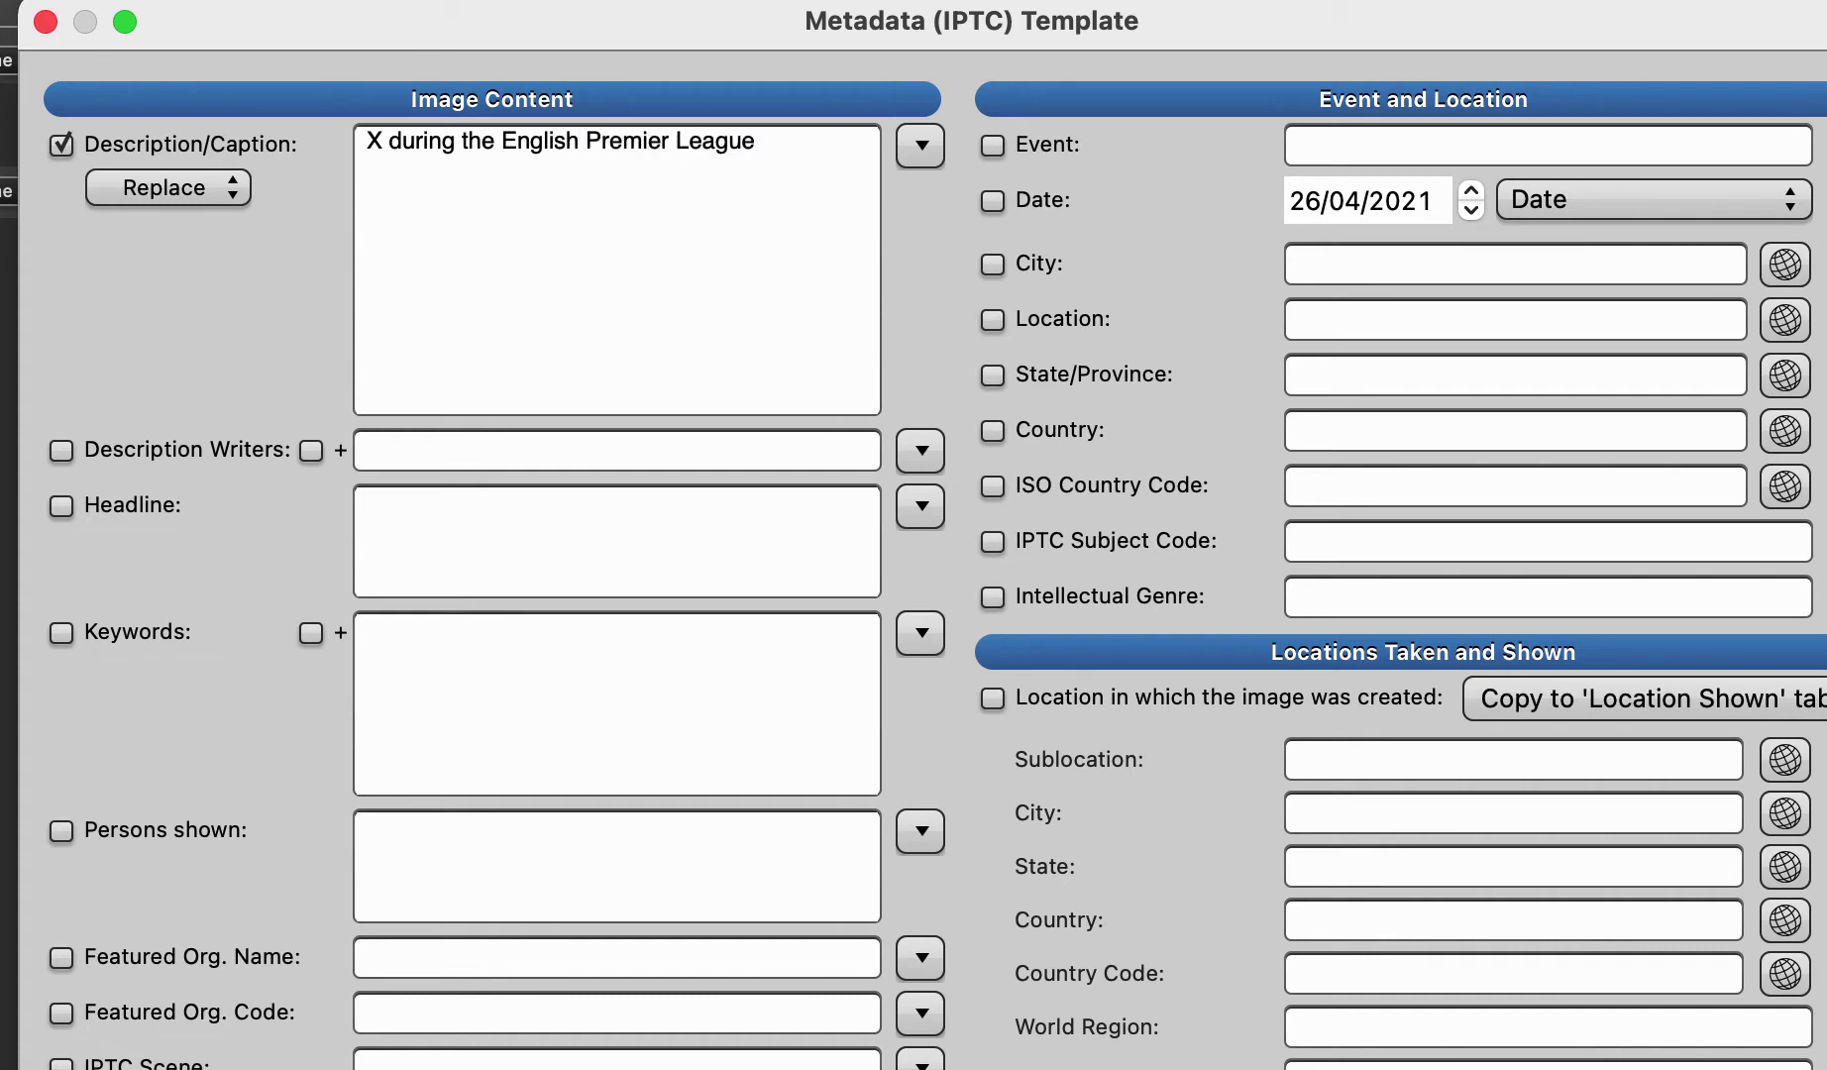
{"action": "type", "text": " match between"}
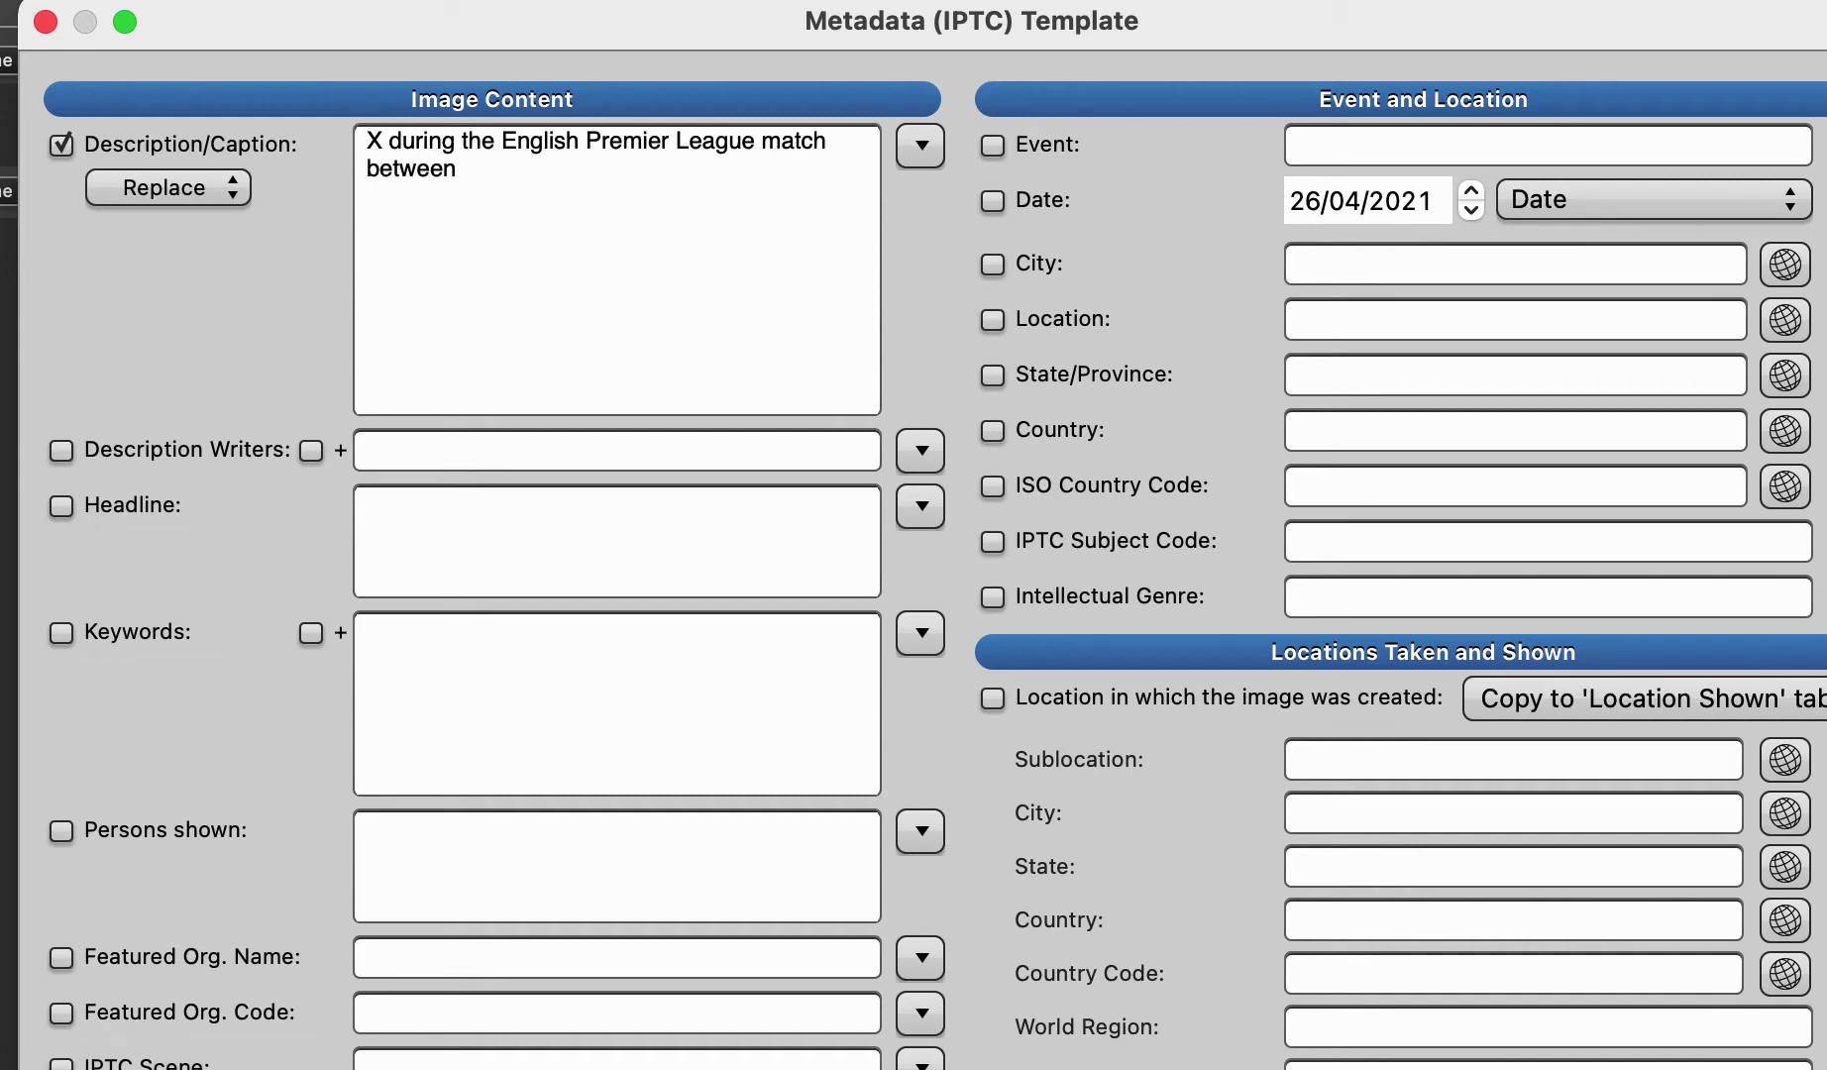
{"action": "type", "text": " Liverpool "}
{"action": "type", "text": "and Mcnehs"}
{"action": "key", "text": "BackSpace"}
{"action": "key", "text": "BackSpace"}
{"action": "key", "text": "BackSpace"}
{"action": "key", "text": "BackSpace"}
{"action": "key", "text": "BackSpace"}
{"action": "type", "text": "anche"}
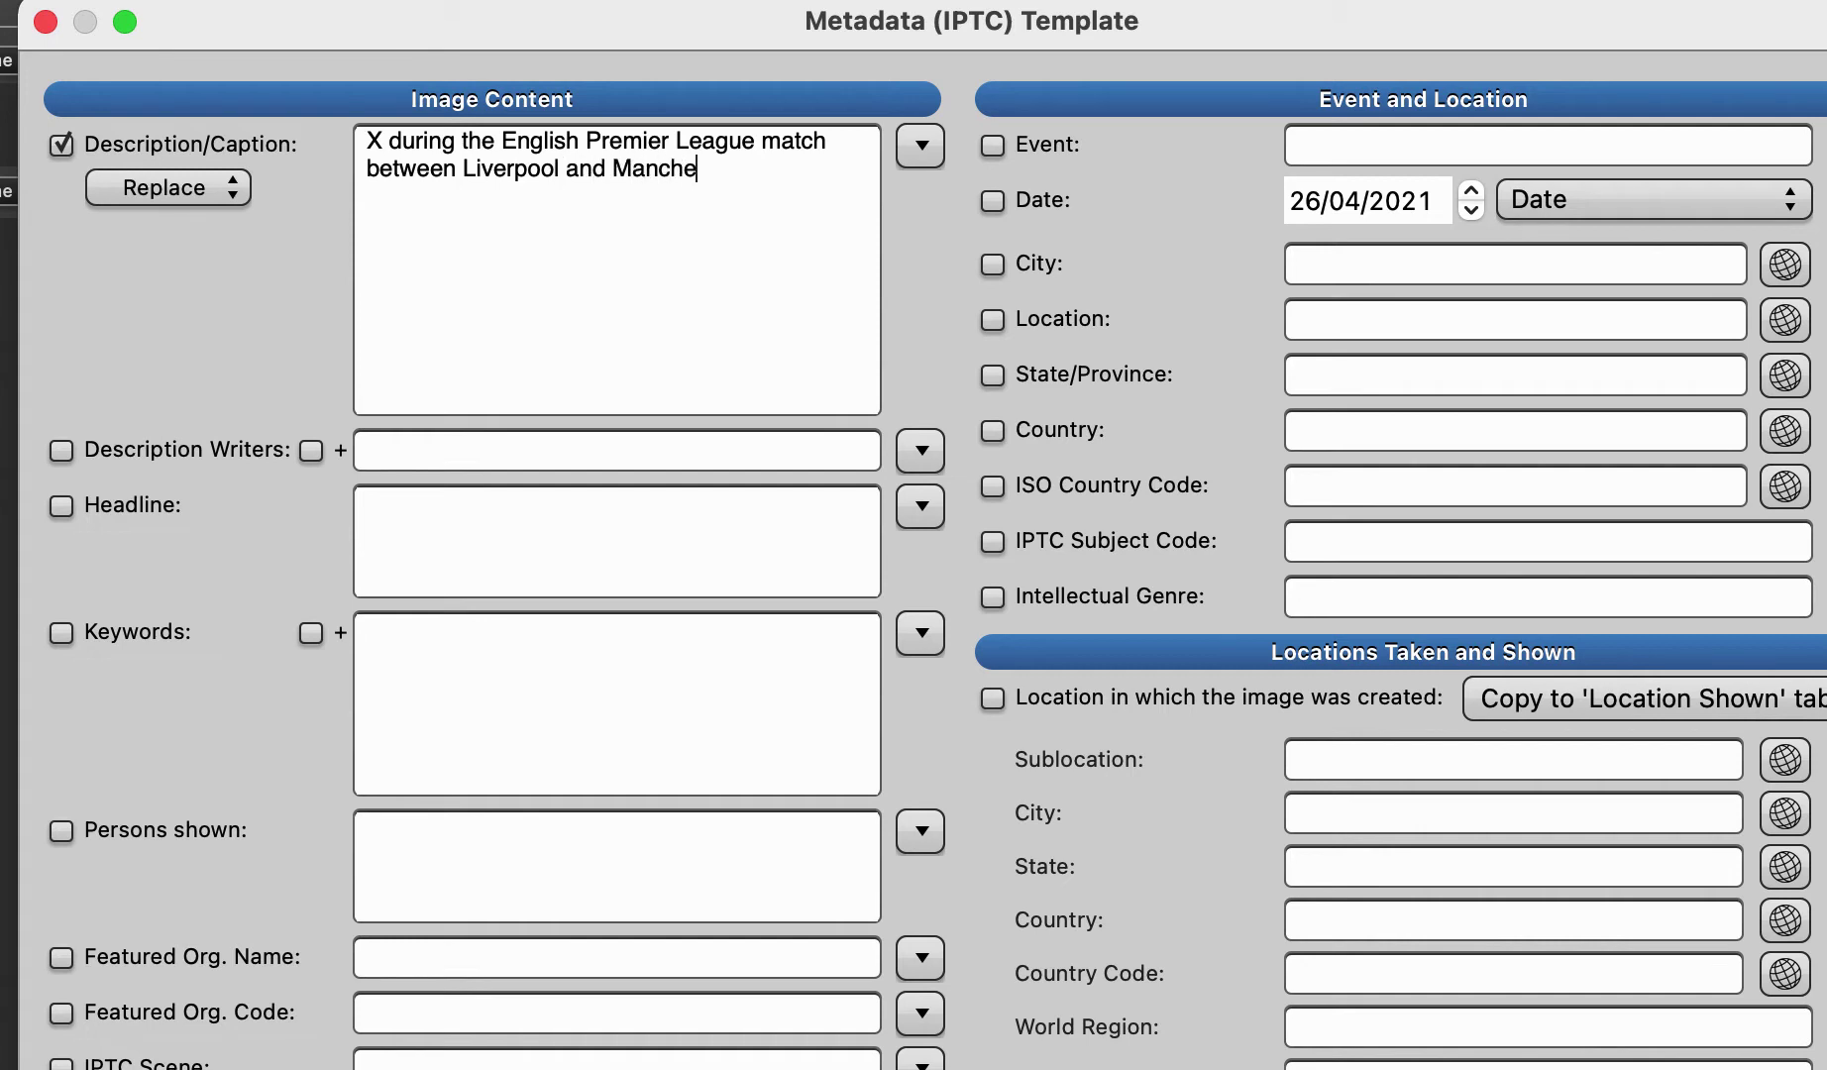
{"action": "type", "text": "ster United at Anfield"}
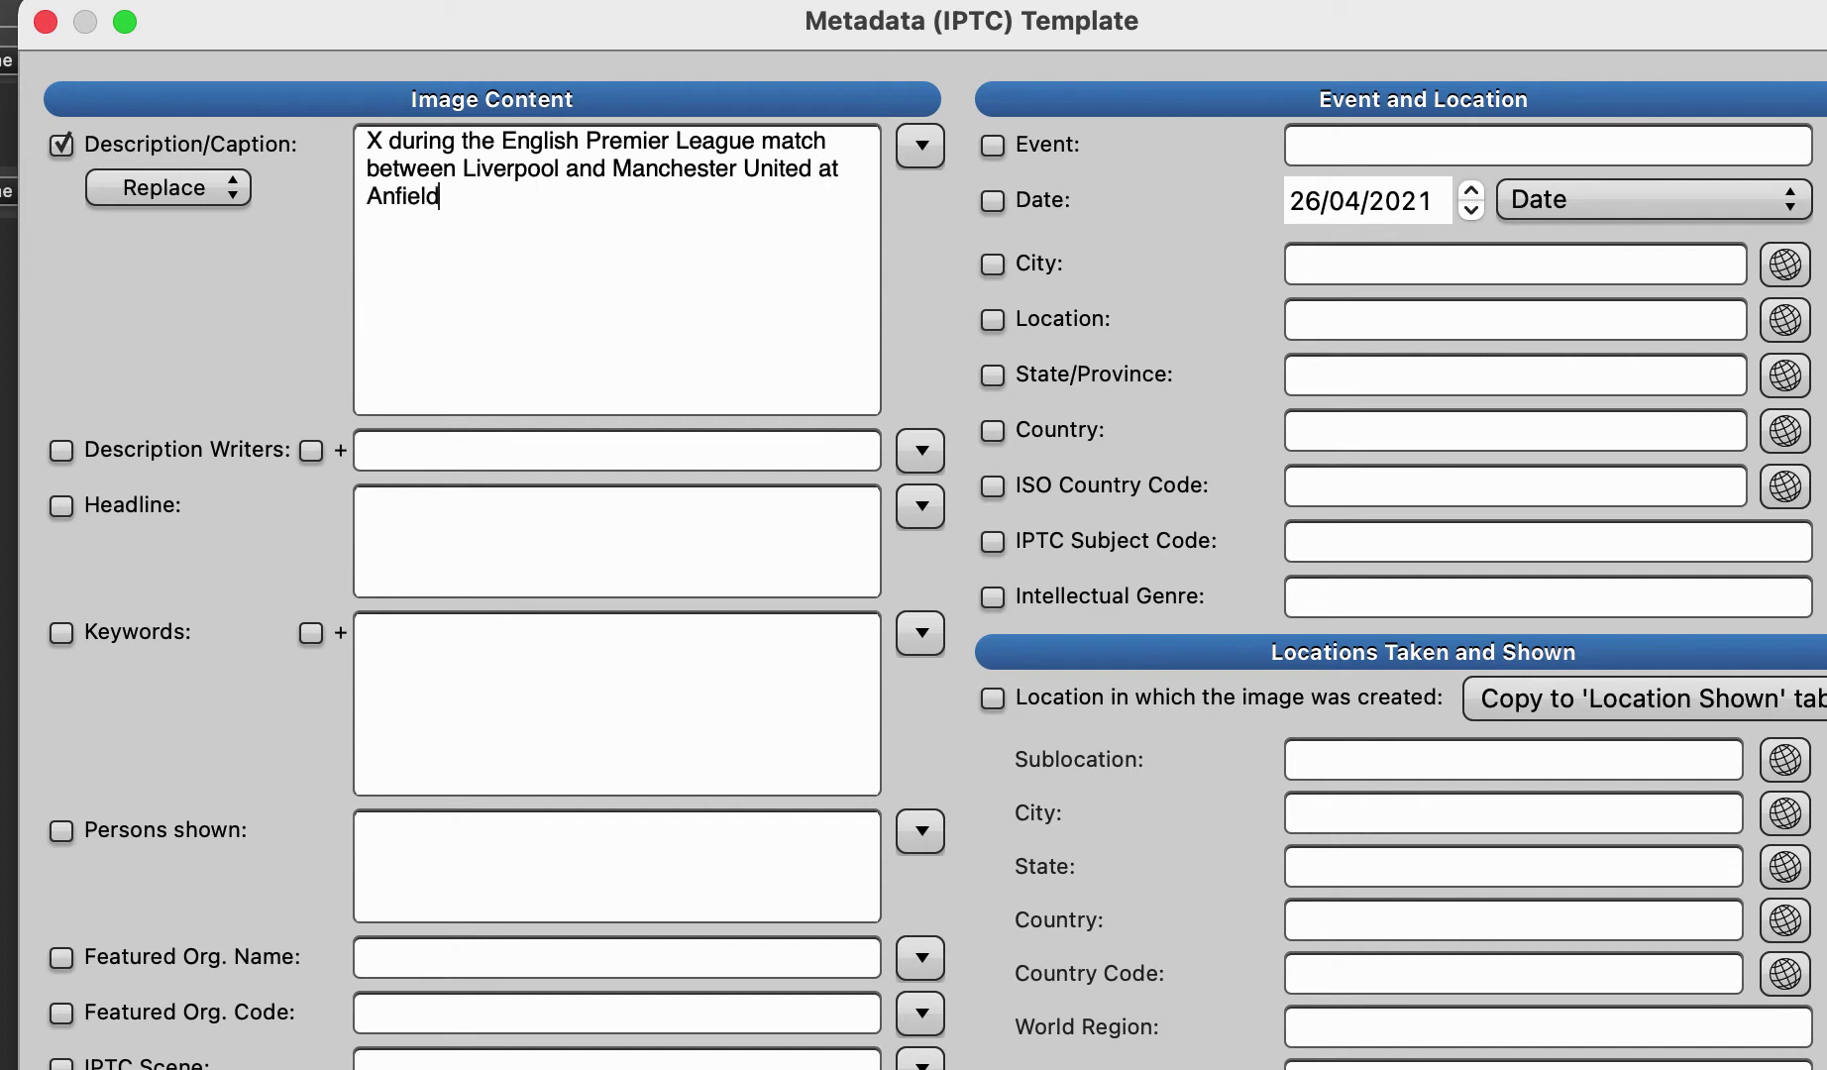
{"action": "type", "text": ", Liverpool. (Richard Ault/Talkr"}
{"action": "key", "text": "BackSpace"}
{"action": "key", "text": "BackSpace"}
{"action": "type", "text": "ru.com)"}
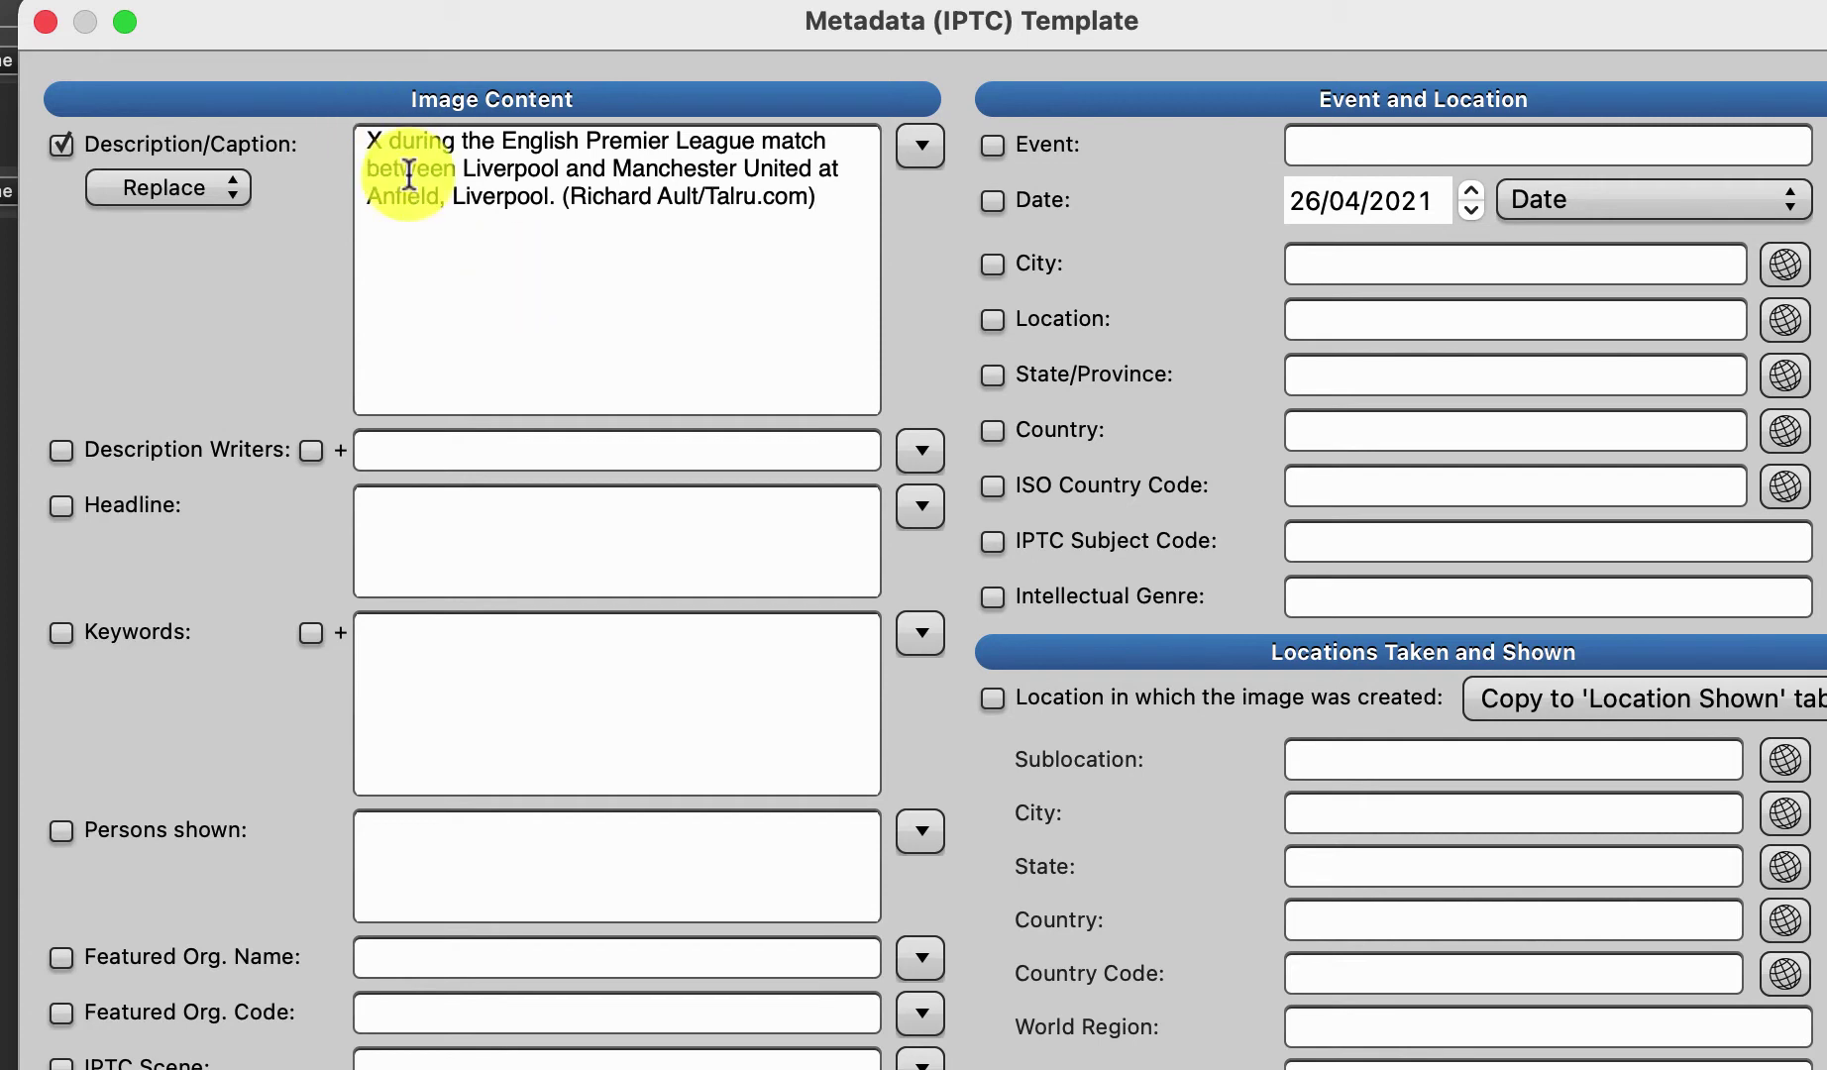
Replace the leading X with the player's name followed by 'scores Manchester United's first goal'
{"action": "left_click_drag", "start_coordinate": [387, 149], "coordinate": [348, 149]}
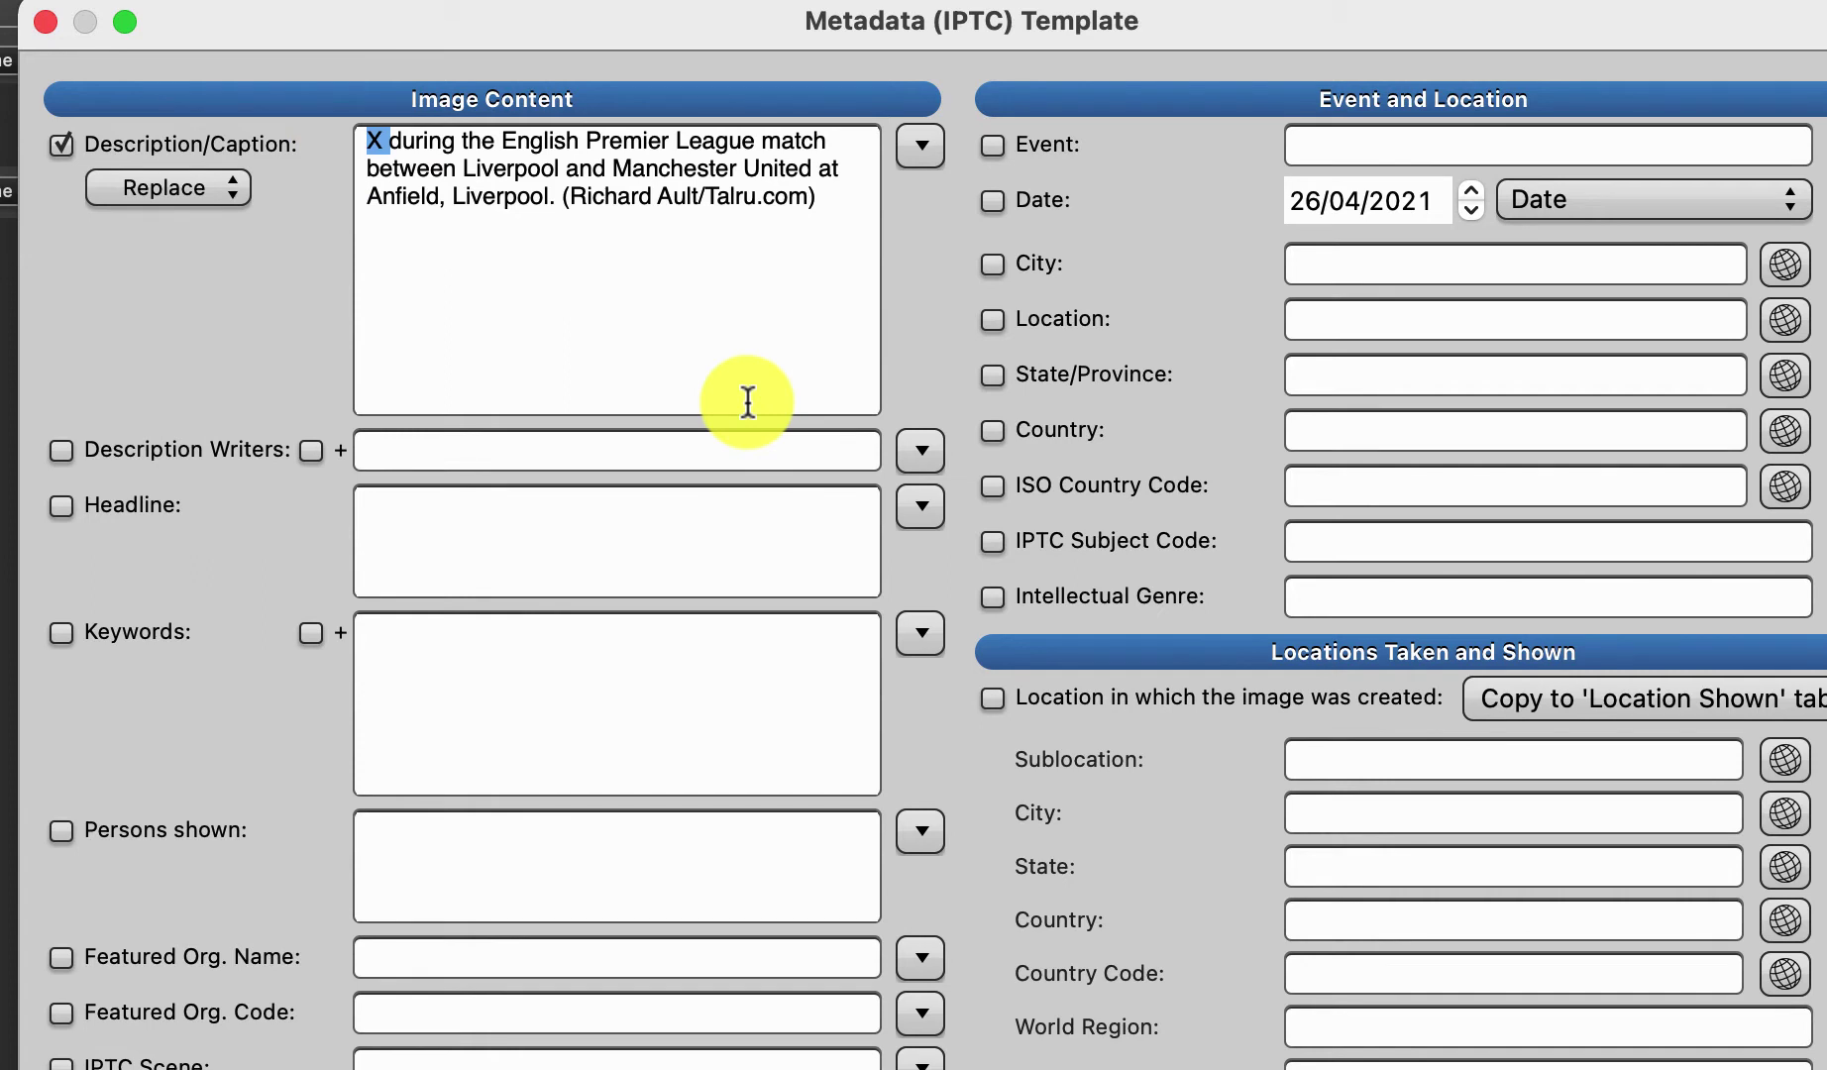
{"action": "type", "text": "Marcus R"}
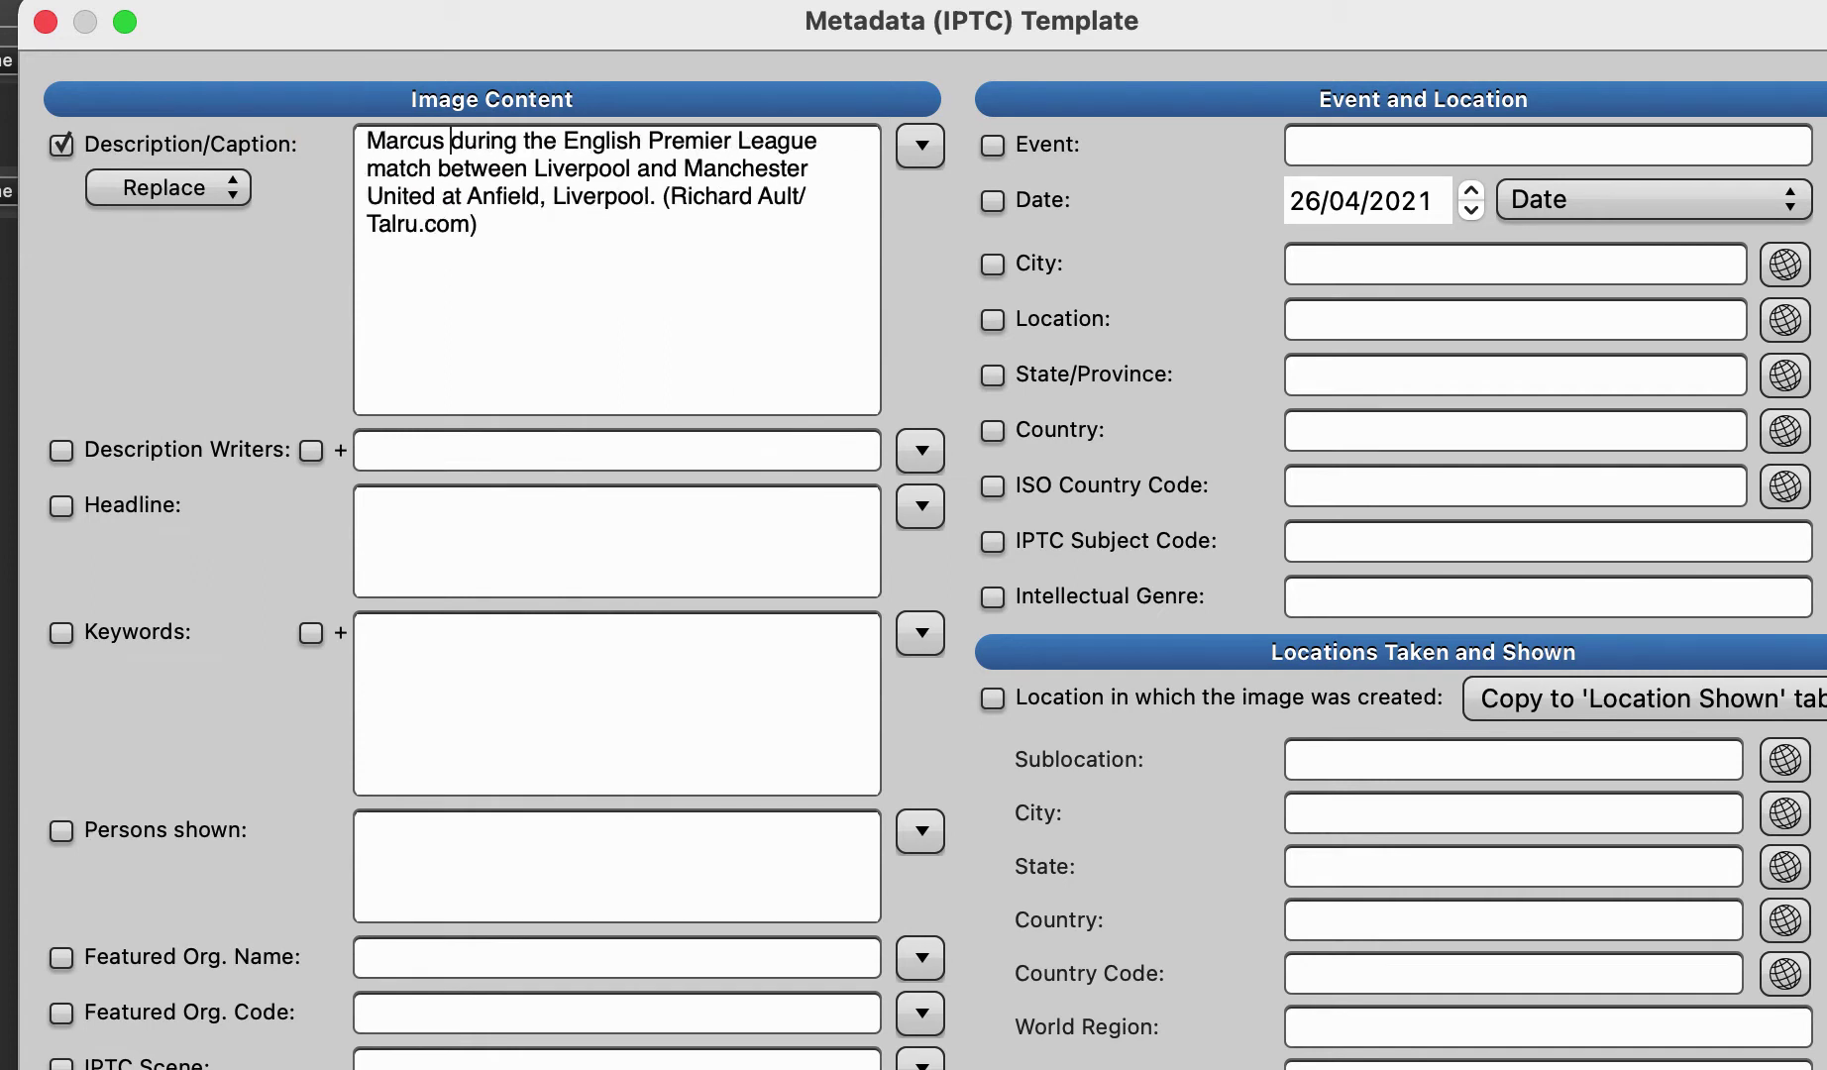
{"action": "type", "text": "ahfod"}
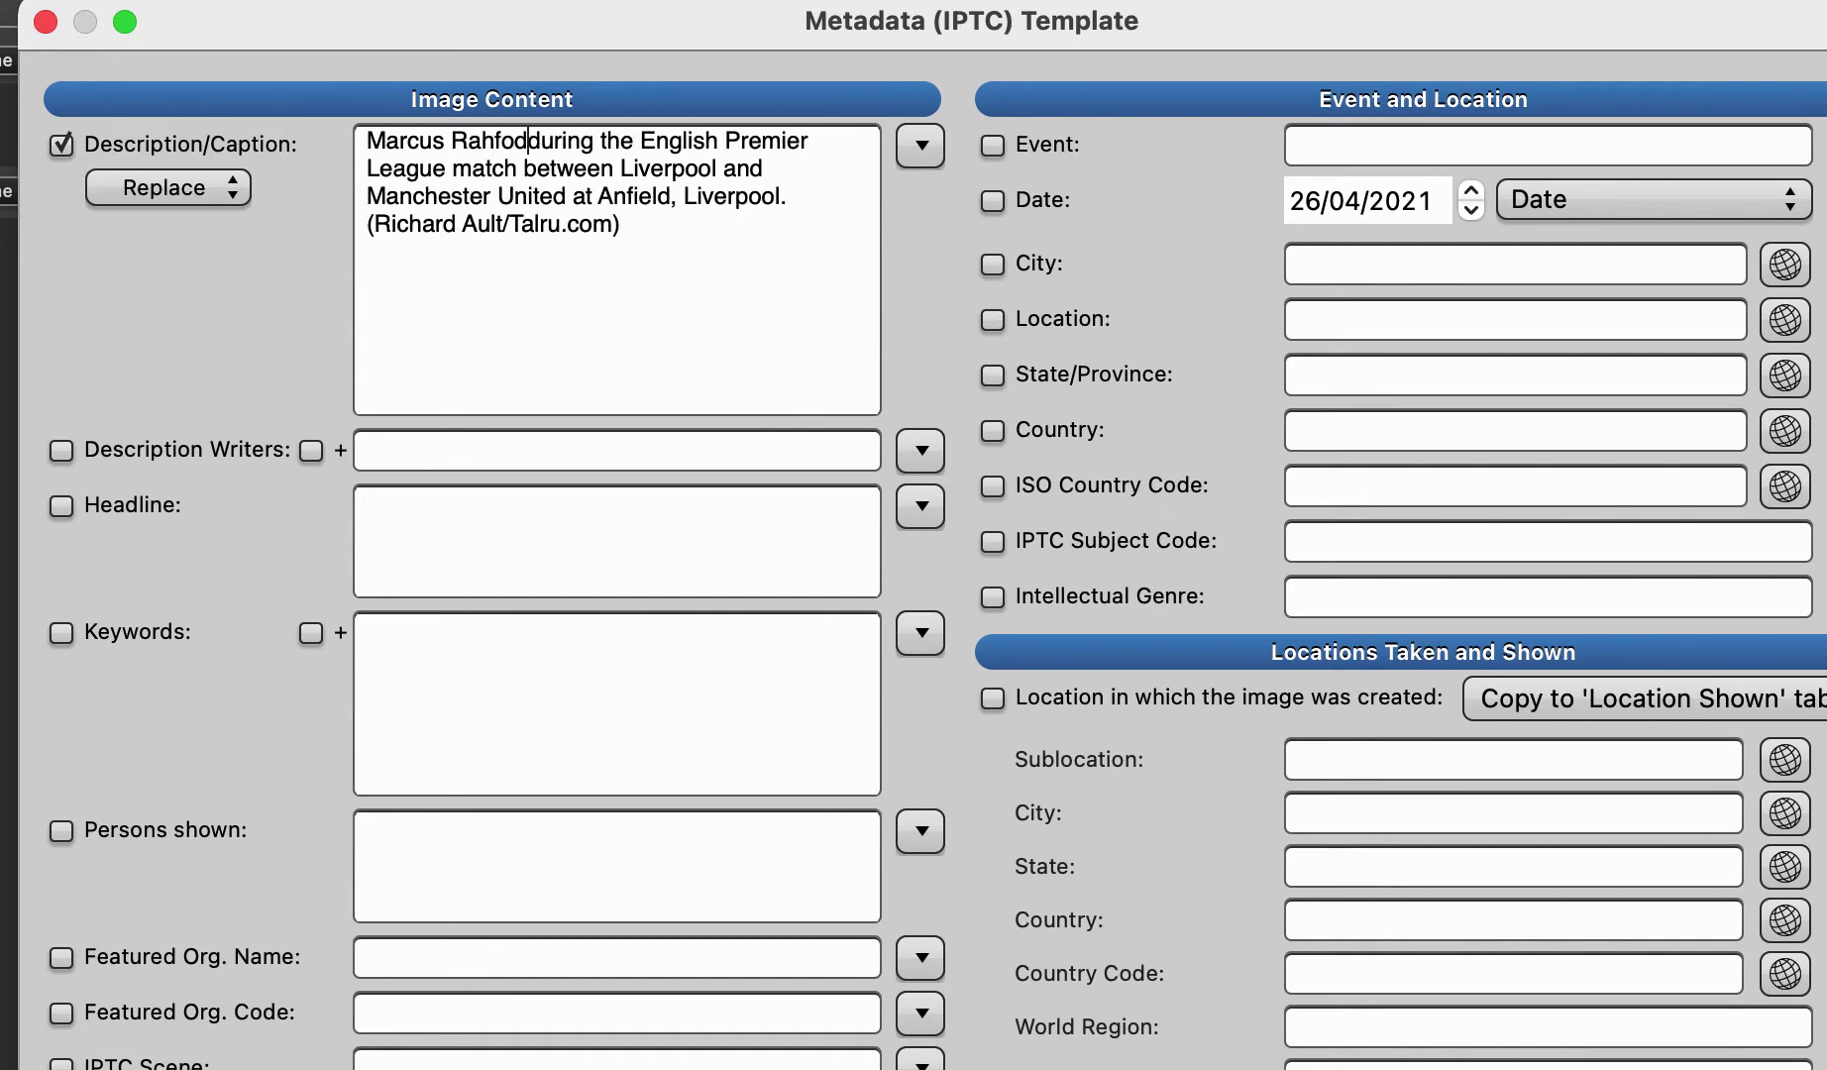
{"action": "key", "text": "BackSpace"}
{"action": "key", "text": "BackSpace"}
{"action": "key", "text": "BackSpace"}
{"action": "key", "text": "BackSpace"}
{"action": "type", "text": "shford scor"}
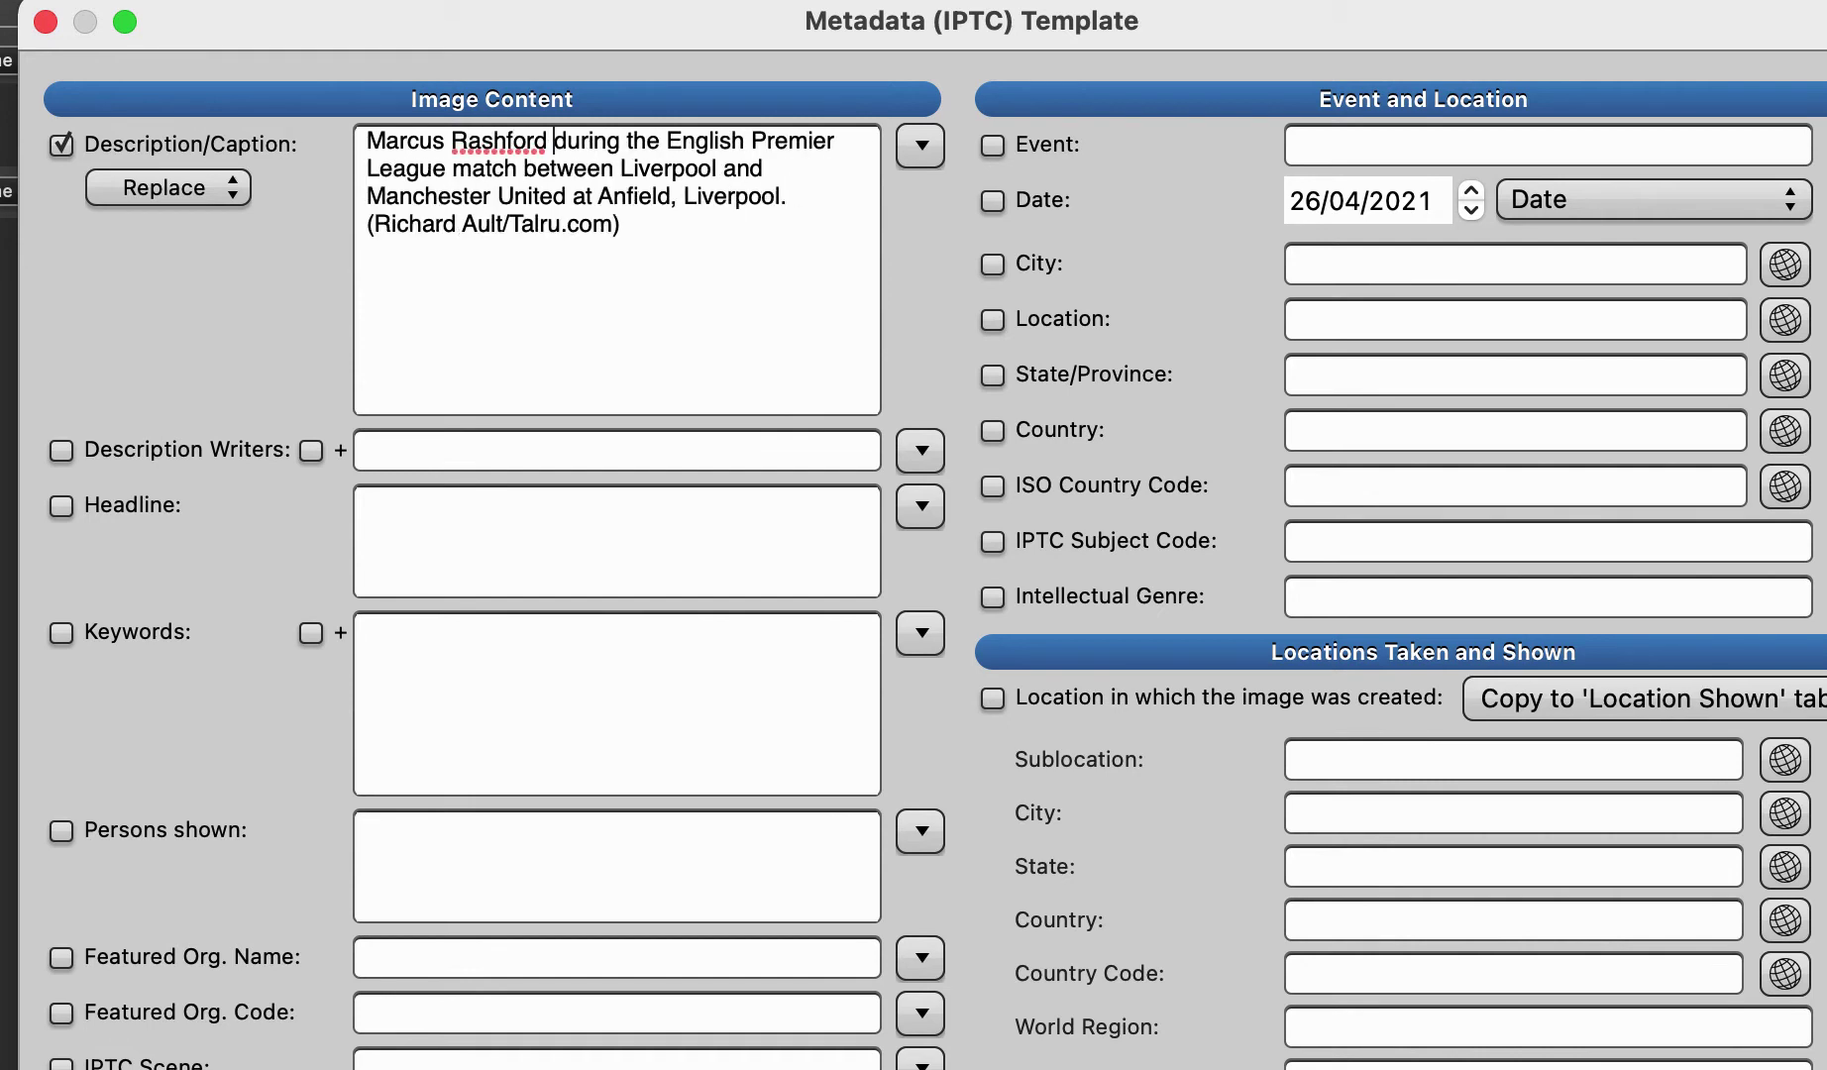
{"action": "type", "text": "es Manchester U"}
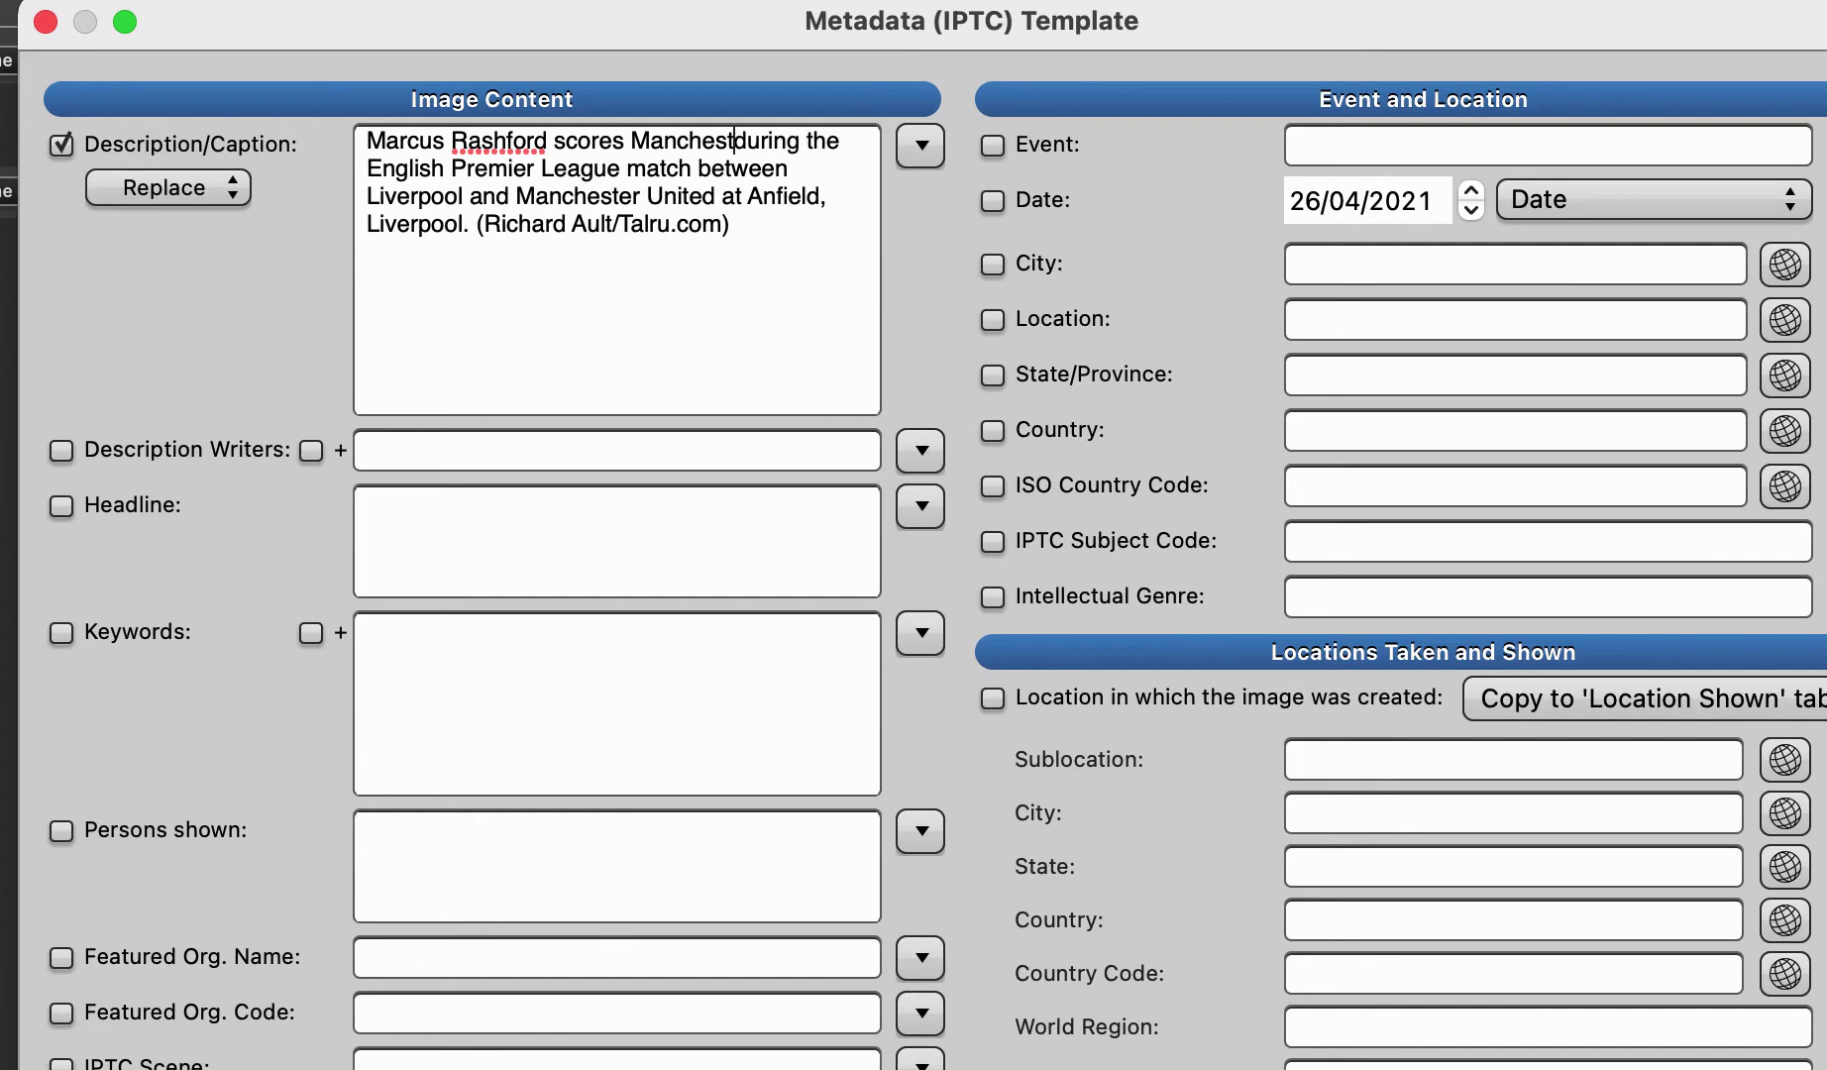
{"action": "type", "text": "nited's first go"}
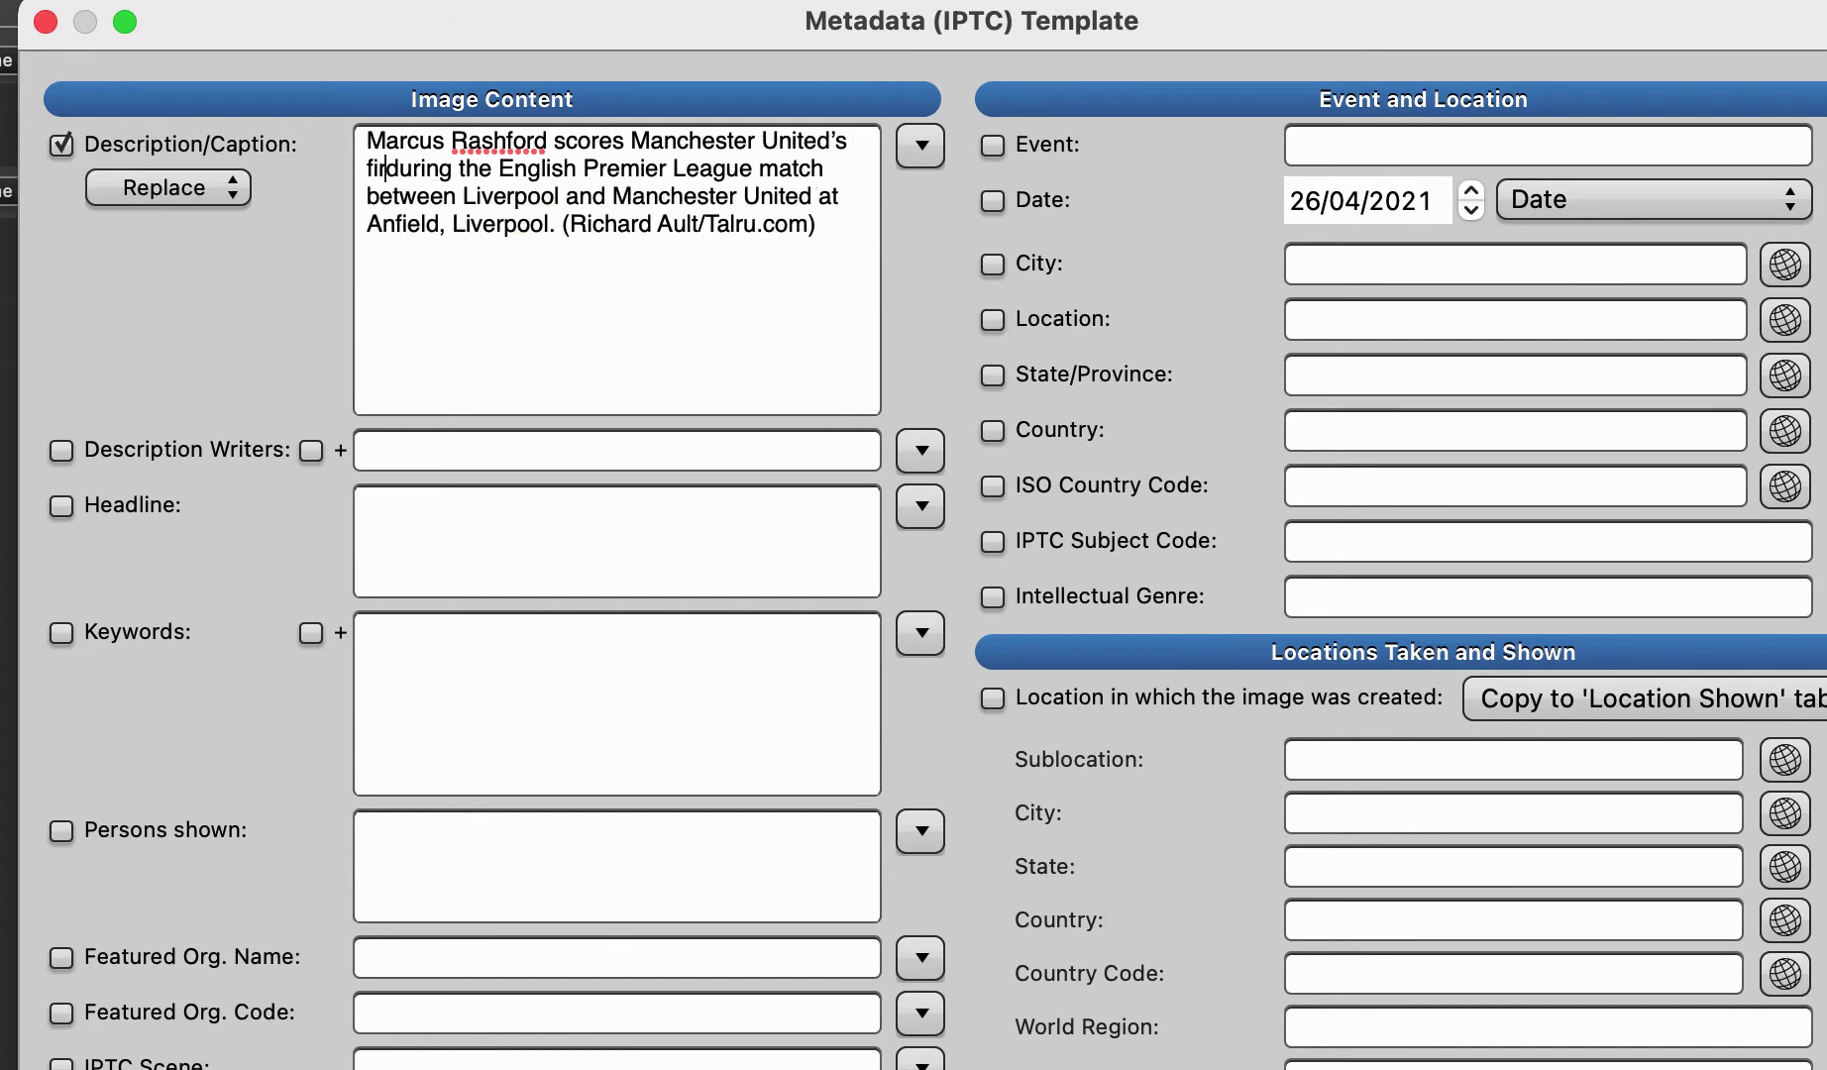
{"action": "type", "text": "al"}
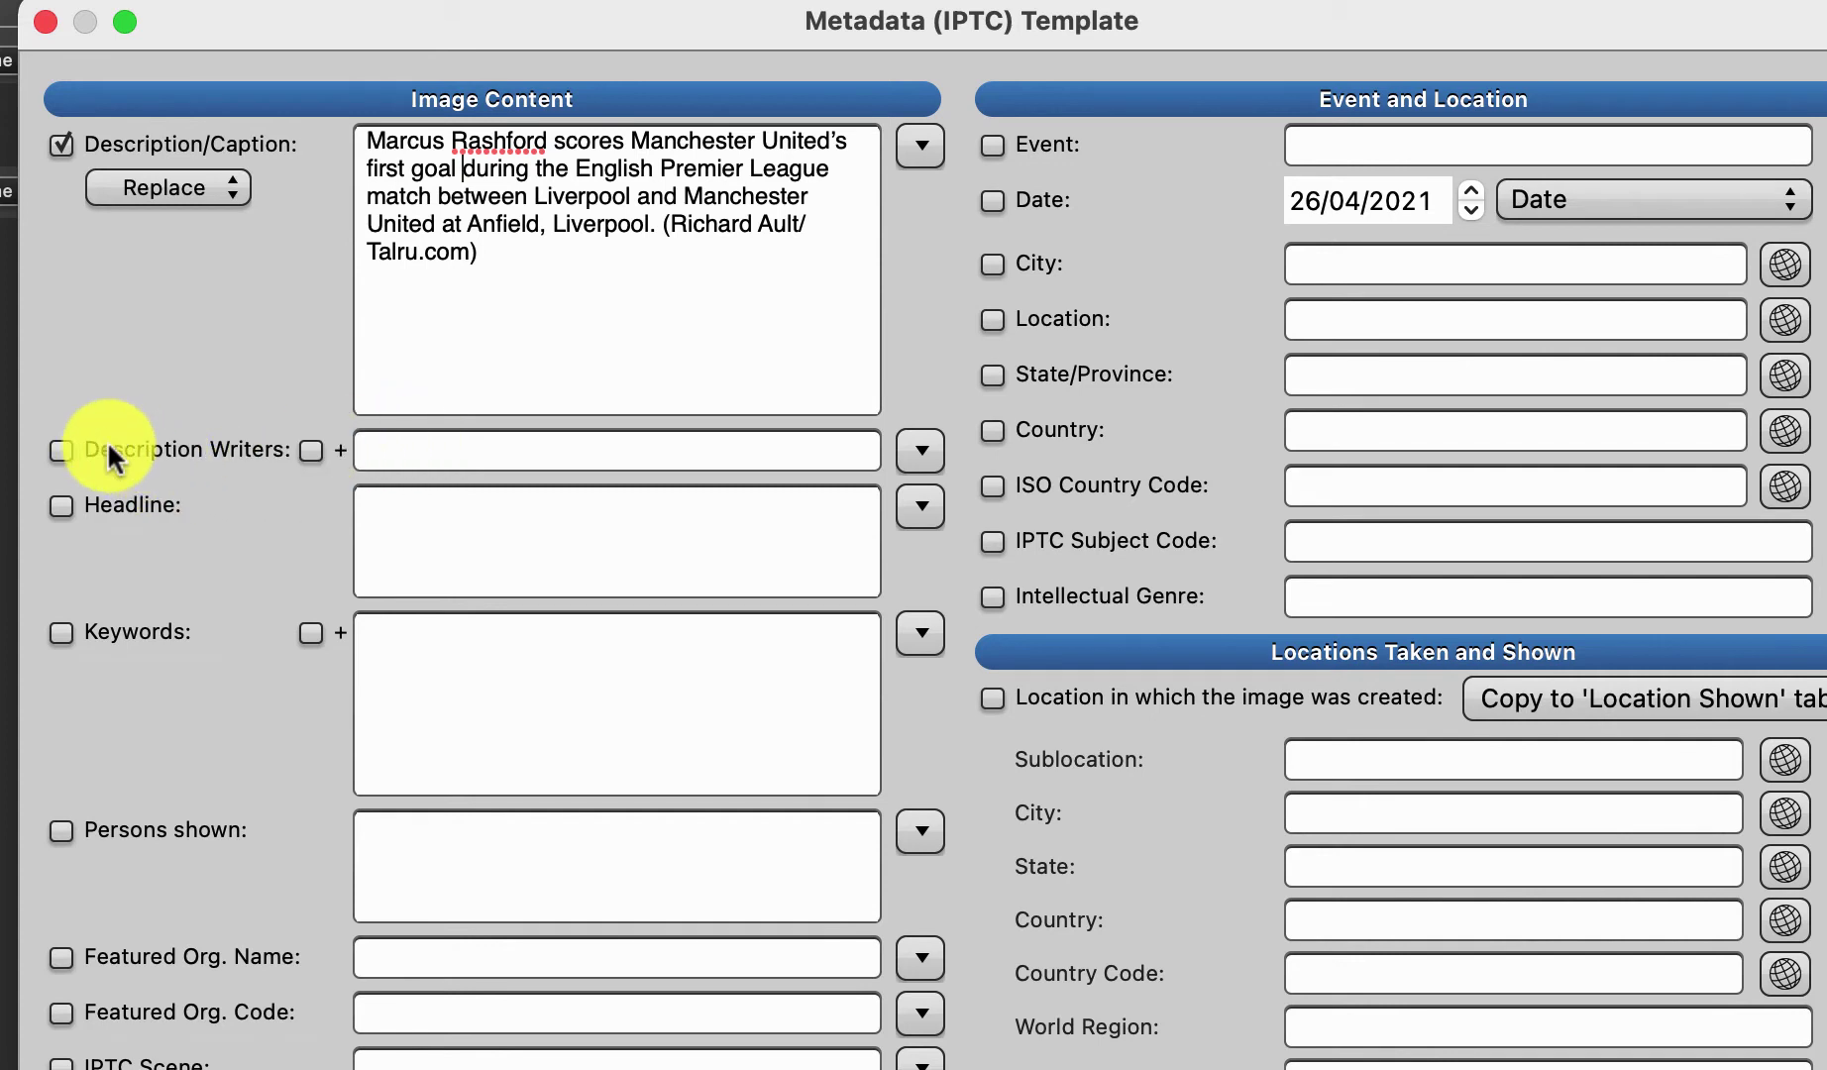
Enable Description Writers and enter the writer's initials
{"action": "left_click", "coordinate": [61, 450]}
{"action": "left_click", "coordinate": [503, 437]}
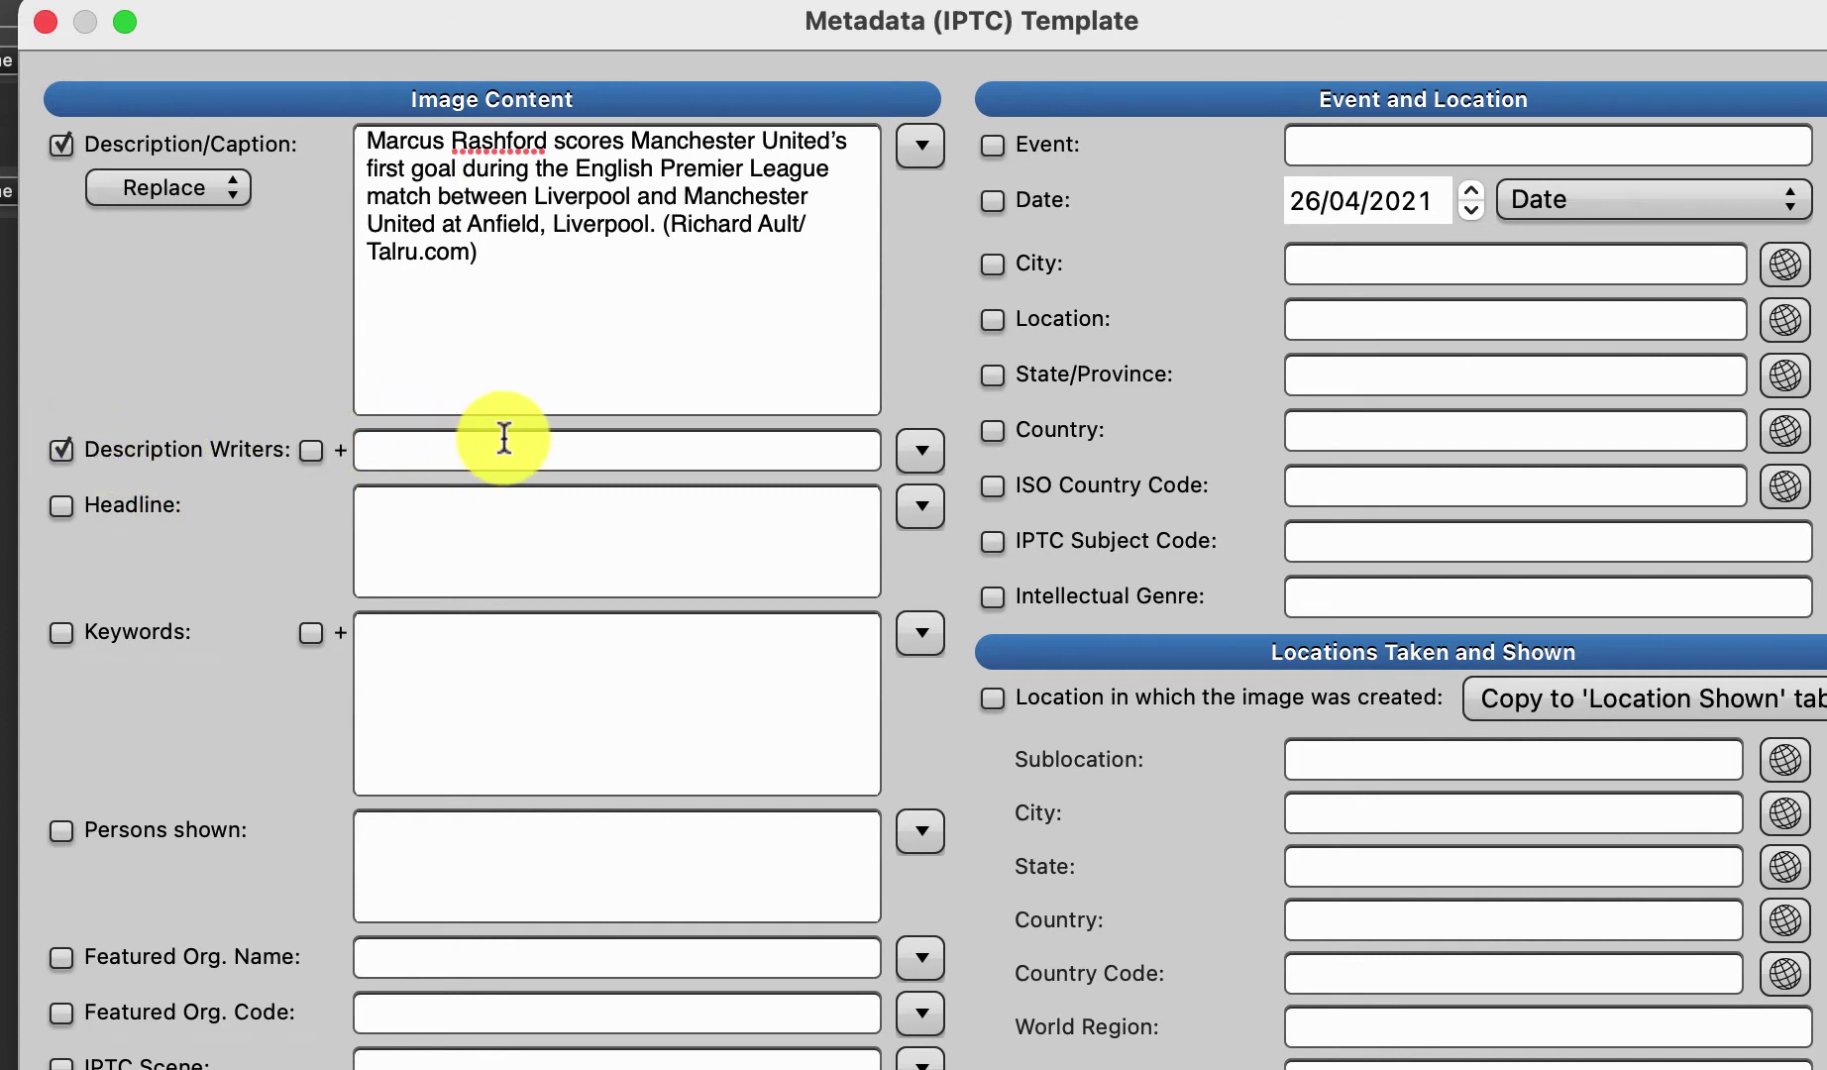
{"action": "type", "text": "RA"}
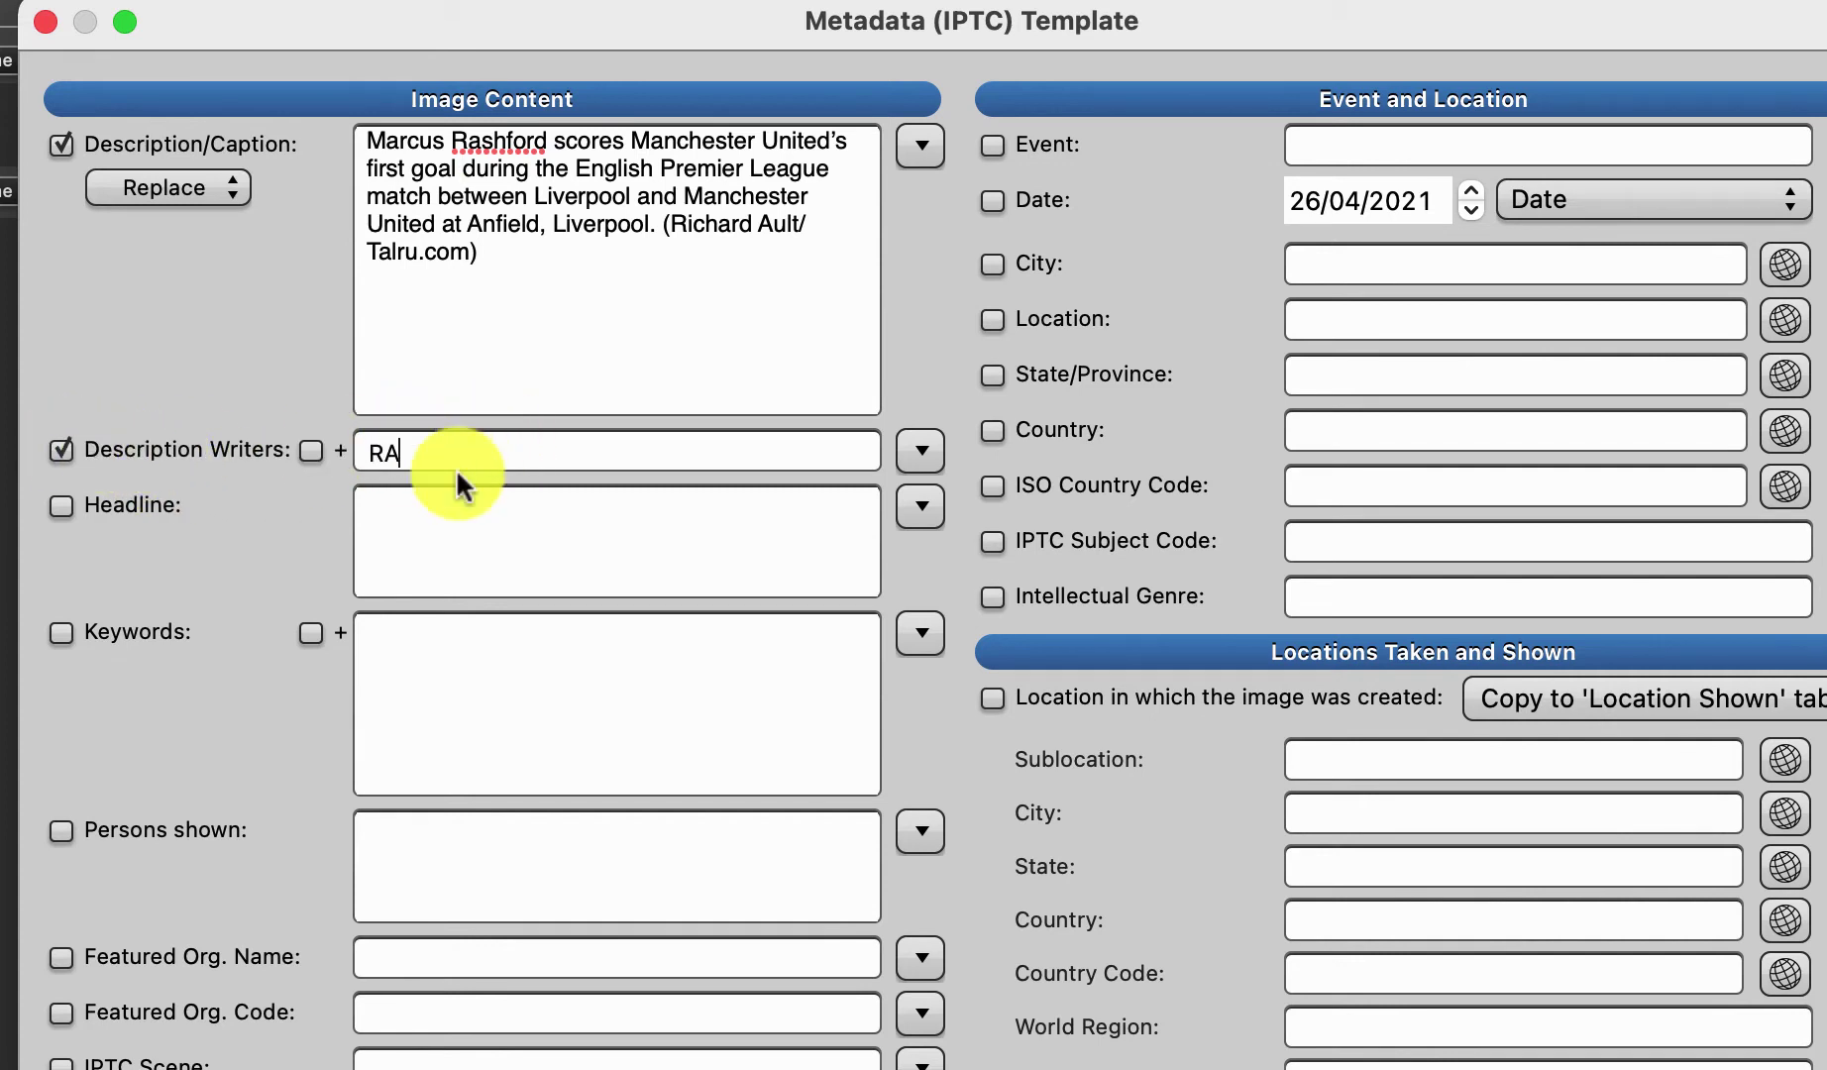
Set headline 'Liverpool vs Manchester United' and keywords liverpool, manchester united, the player's surname, english premier league
{"action": "left_click", "coordinate": [429, 516]}
{"action": "left_click", "coordinate": [103, 496]}
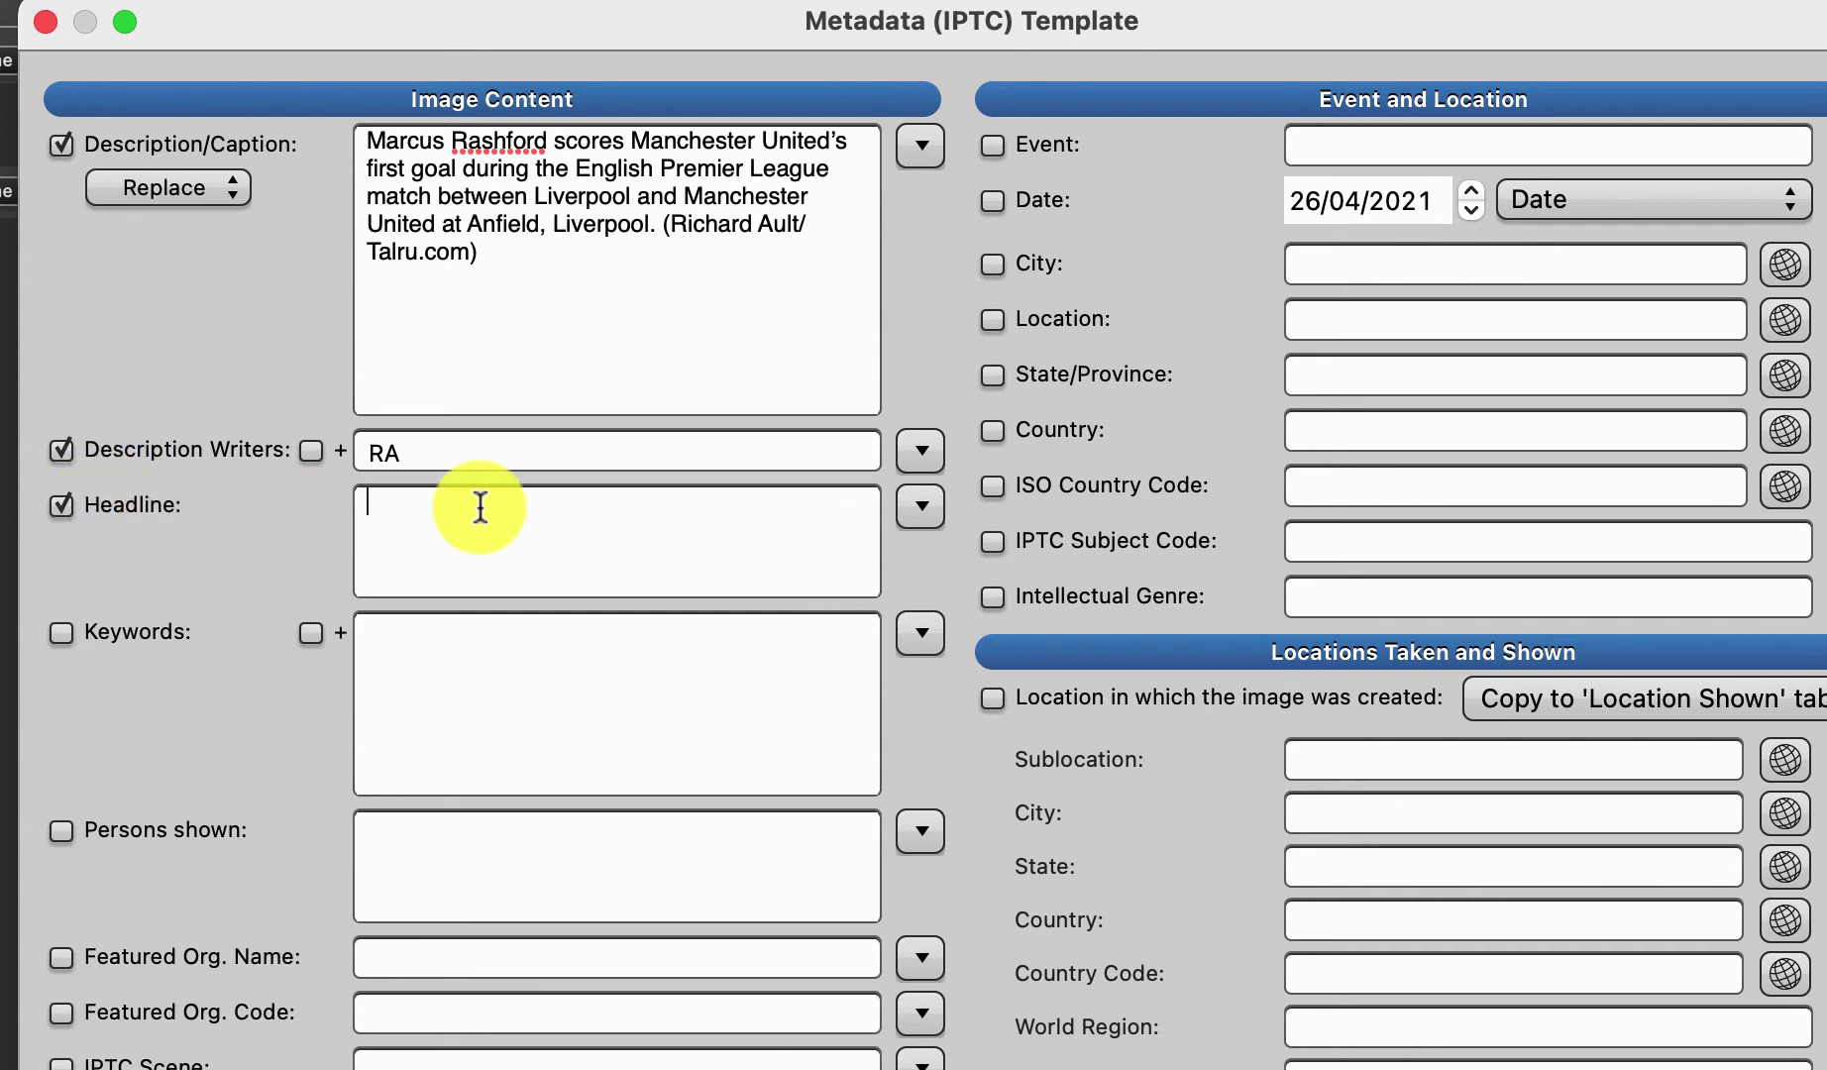
{"action": "type", "text": "Liverpool "}
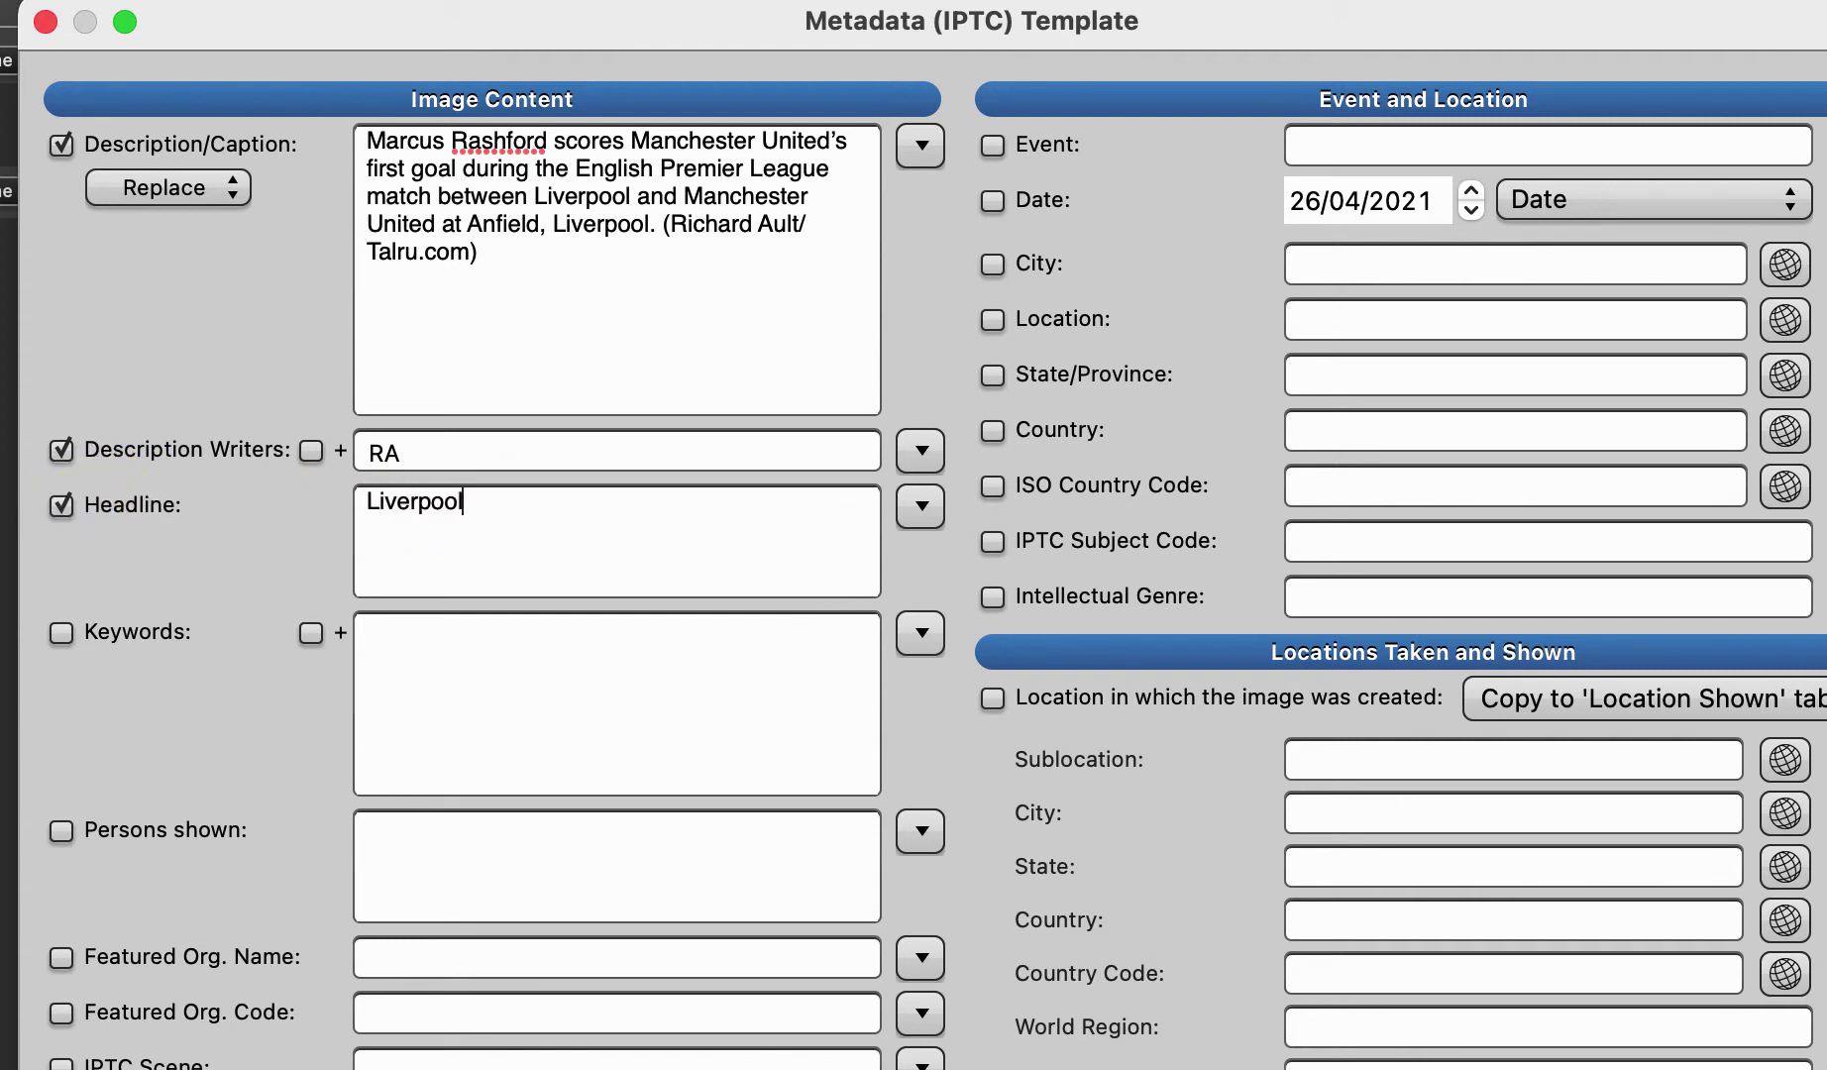
{"action": "type", "text": "vs Manchester "}
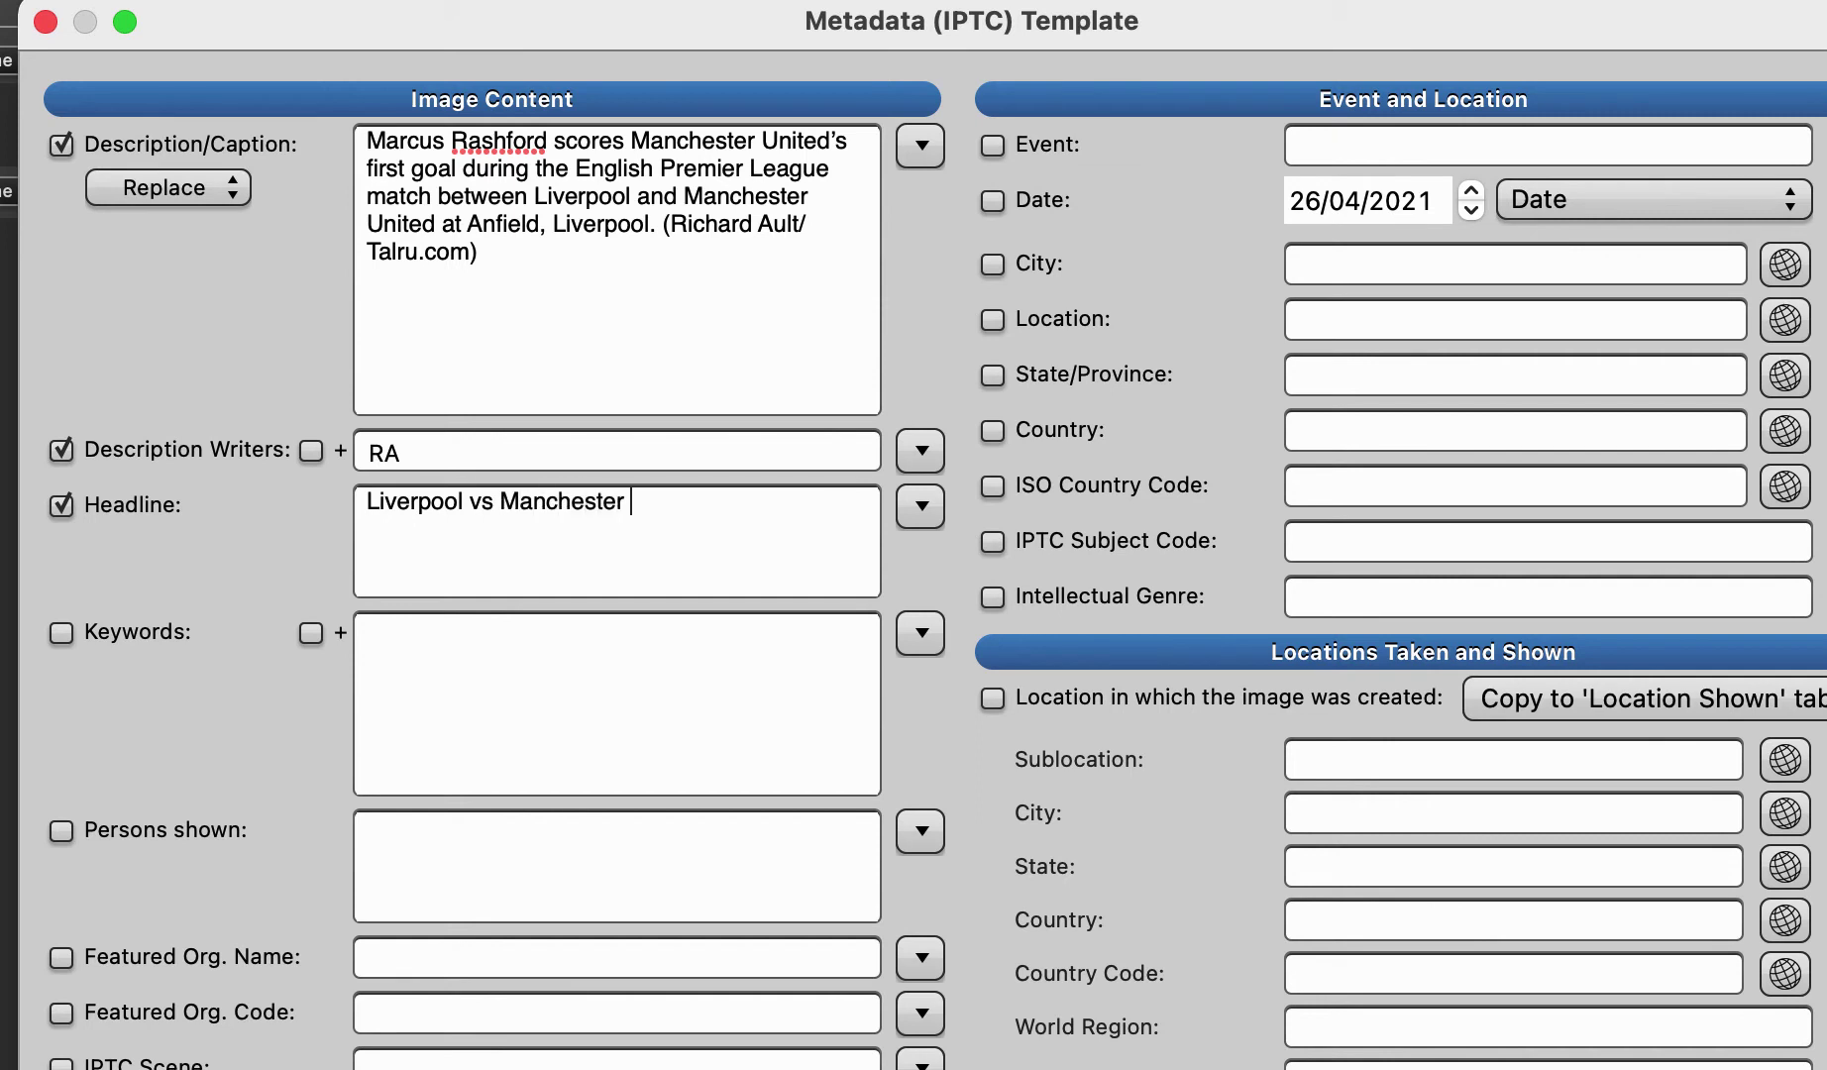
{"action": "type", "text": "Unuted"}
{"action": "key", "text": "BackSpace"}
{"action": "key", "text": "BackSpace"}
{"action": "key", "text": "BackSpace"}
{"action": "key", "text": "BackSpace"}
{"action": "type", "text": "ited"}
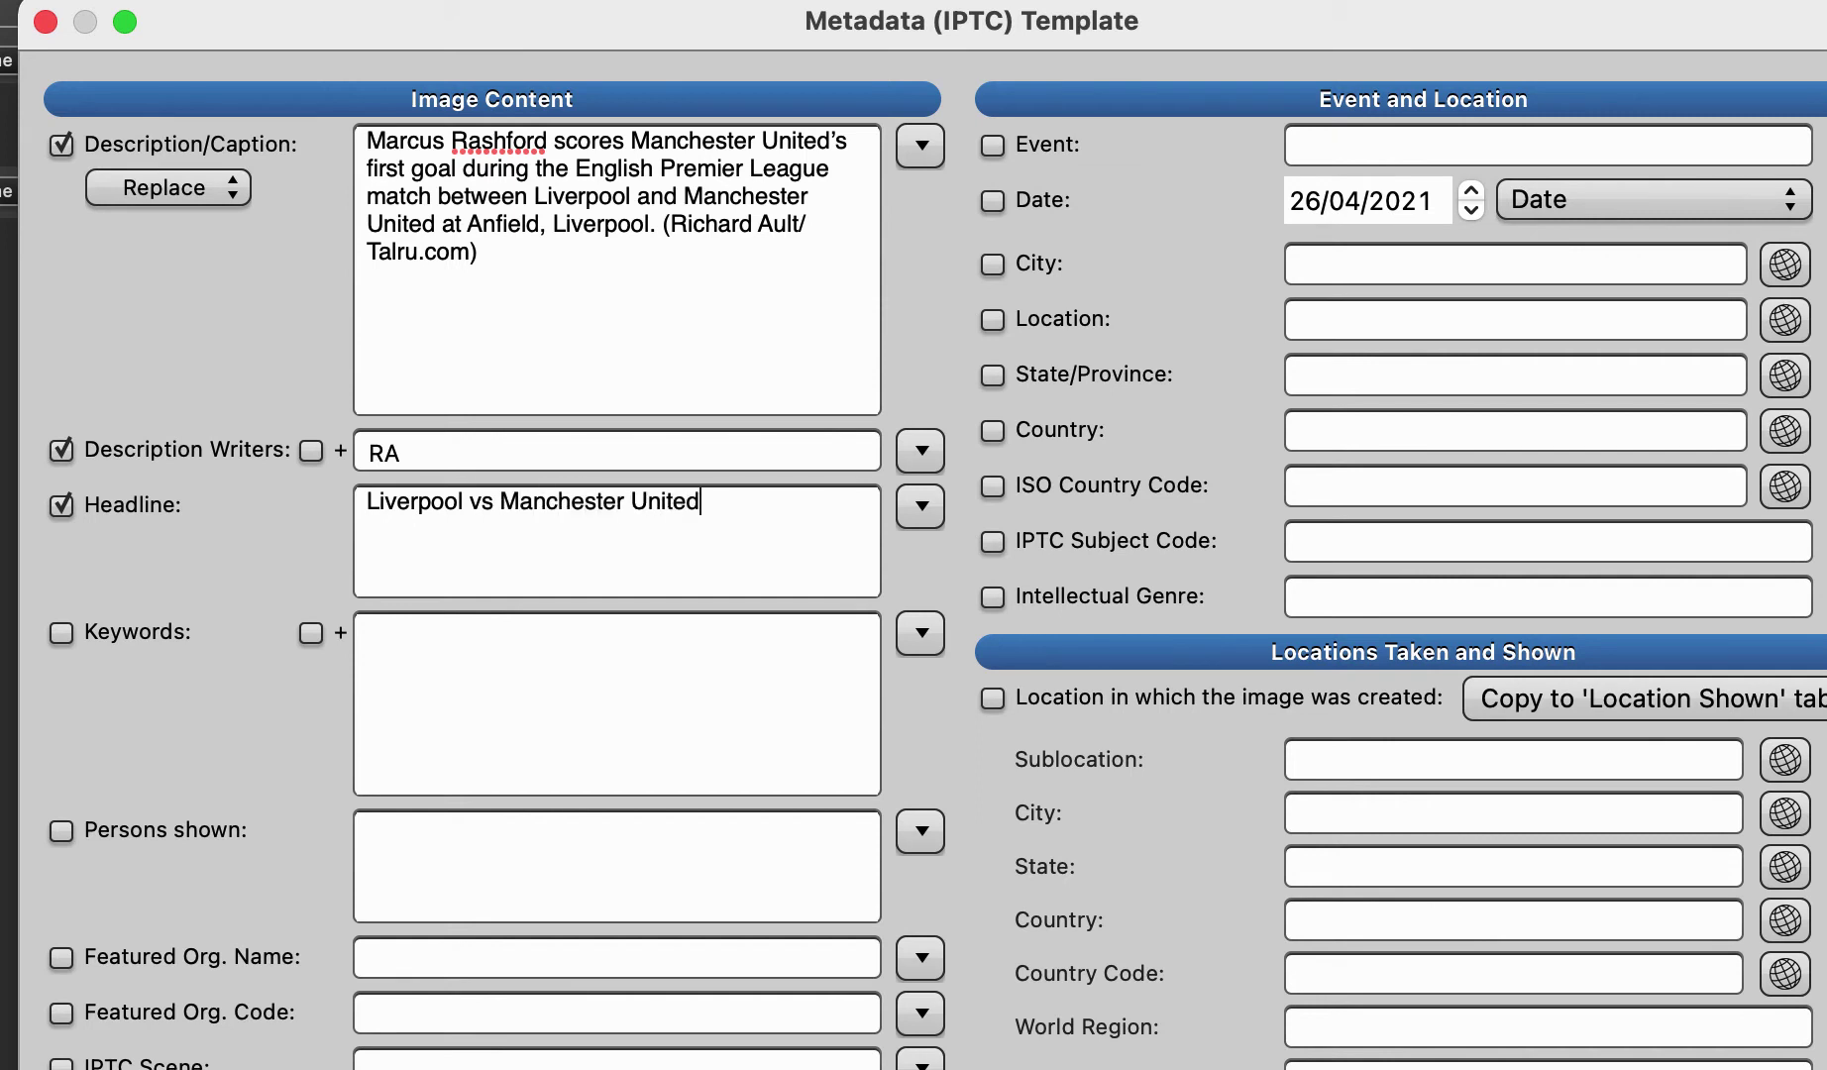
{"action": "left_click", "coordinate": [61, 632]}
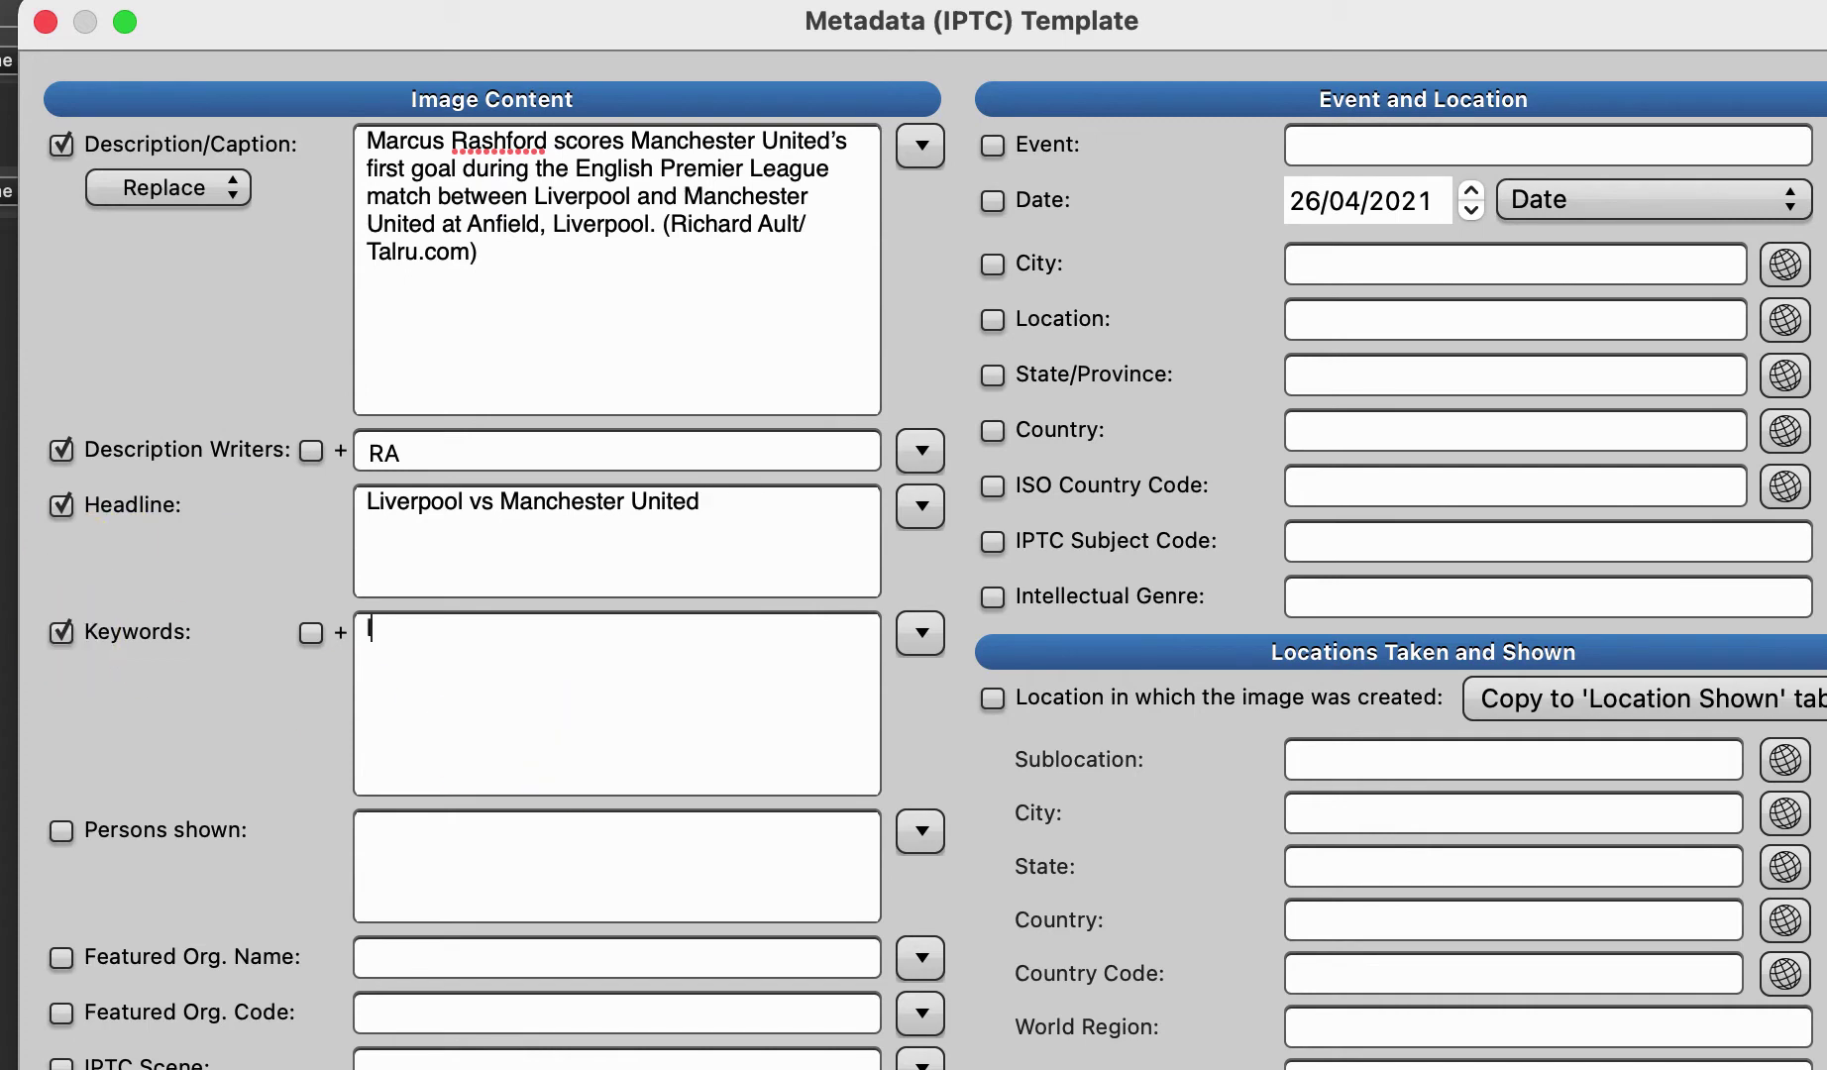
{"action": "type", "text": "liverpool, manchester united, "}
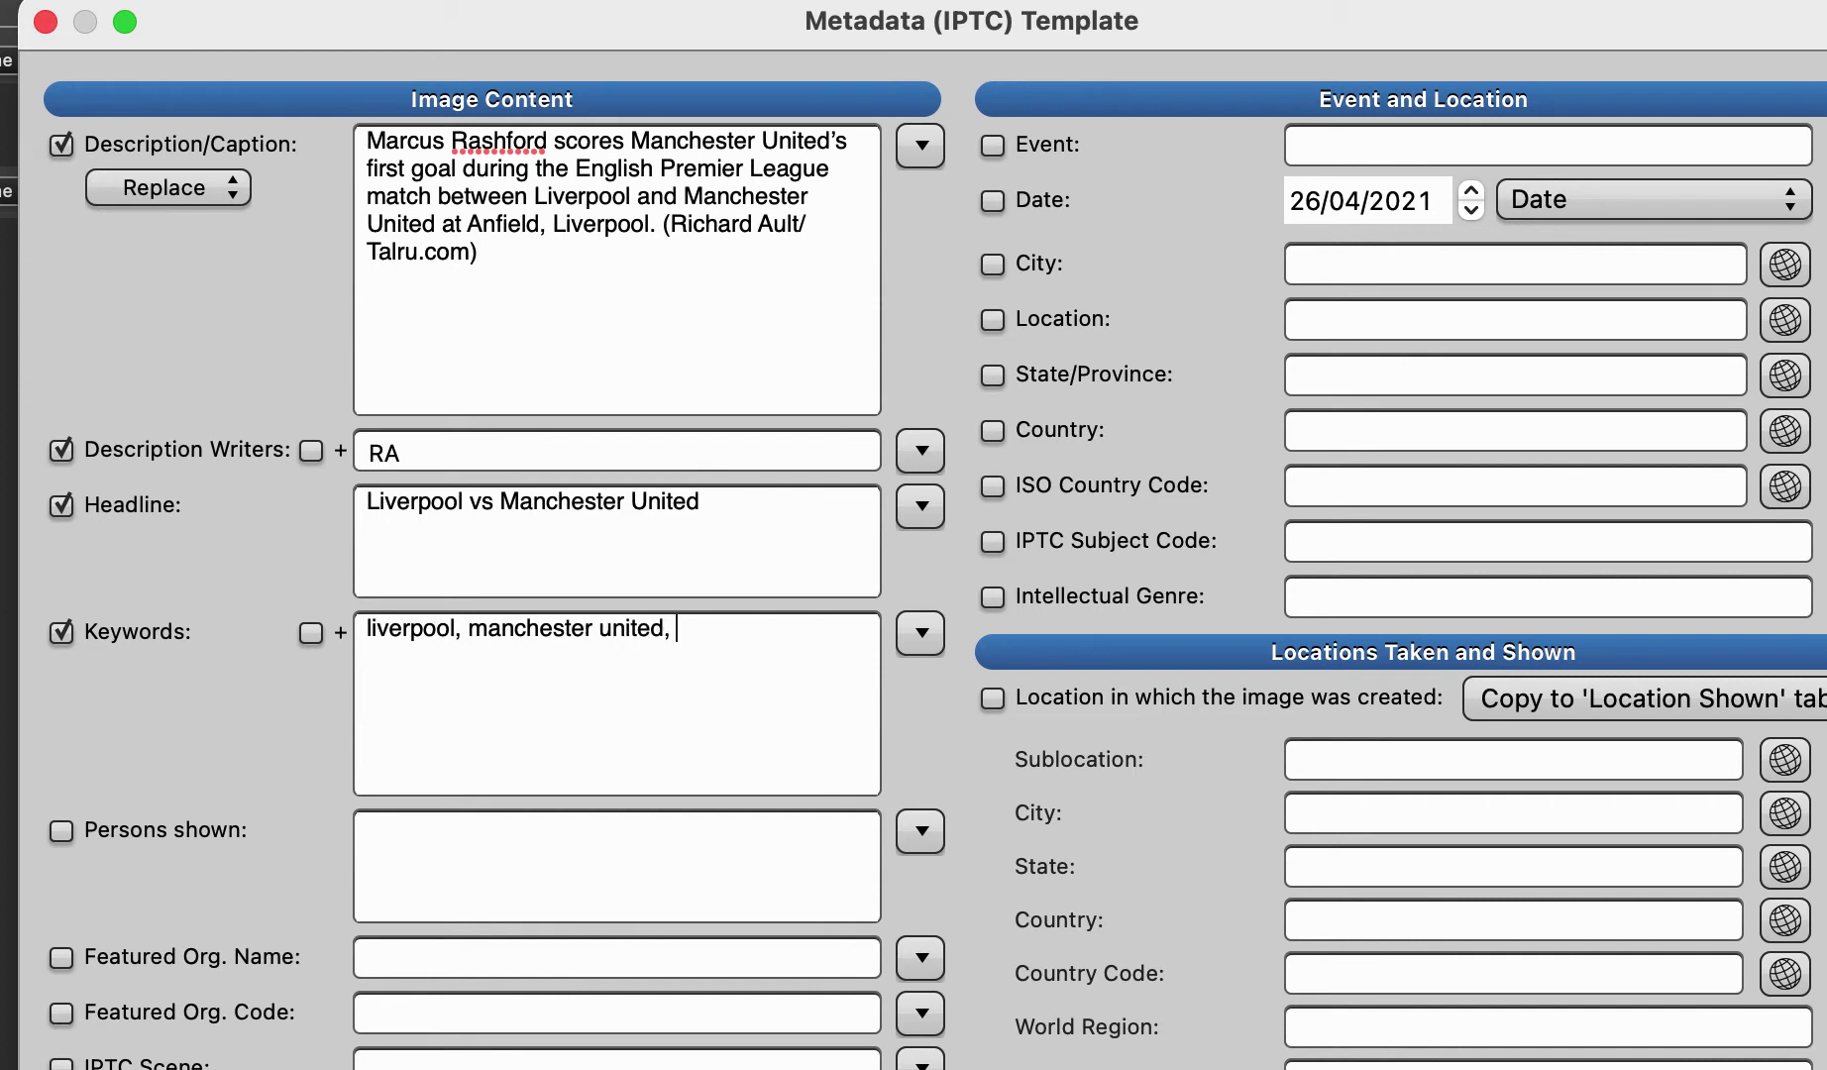
{"action": "type", "text": "rashford, english premier leag"}
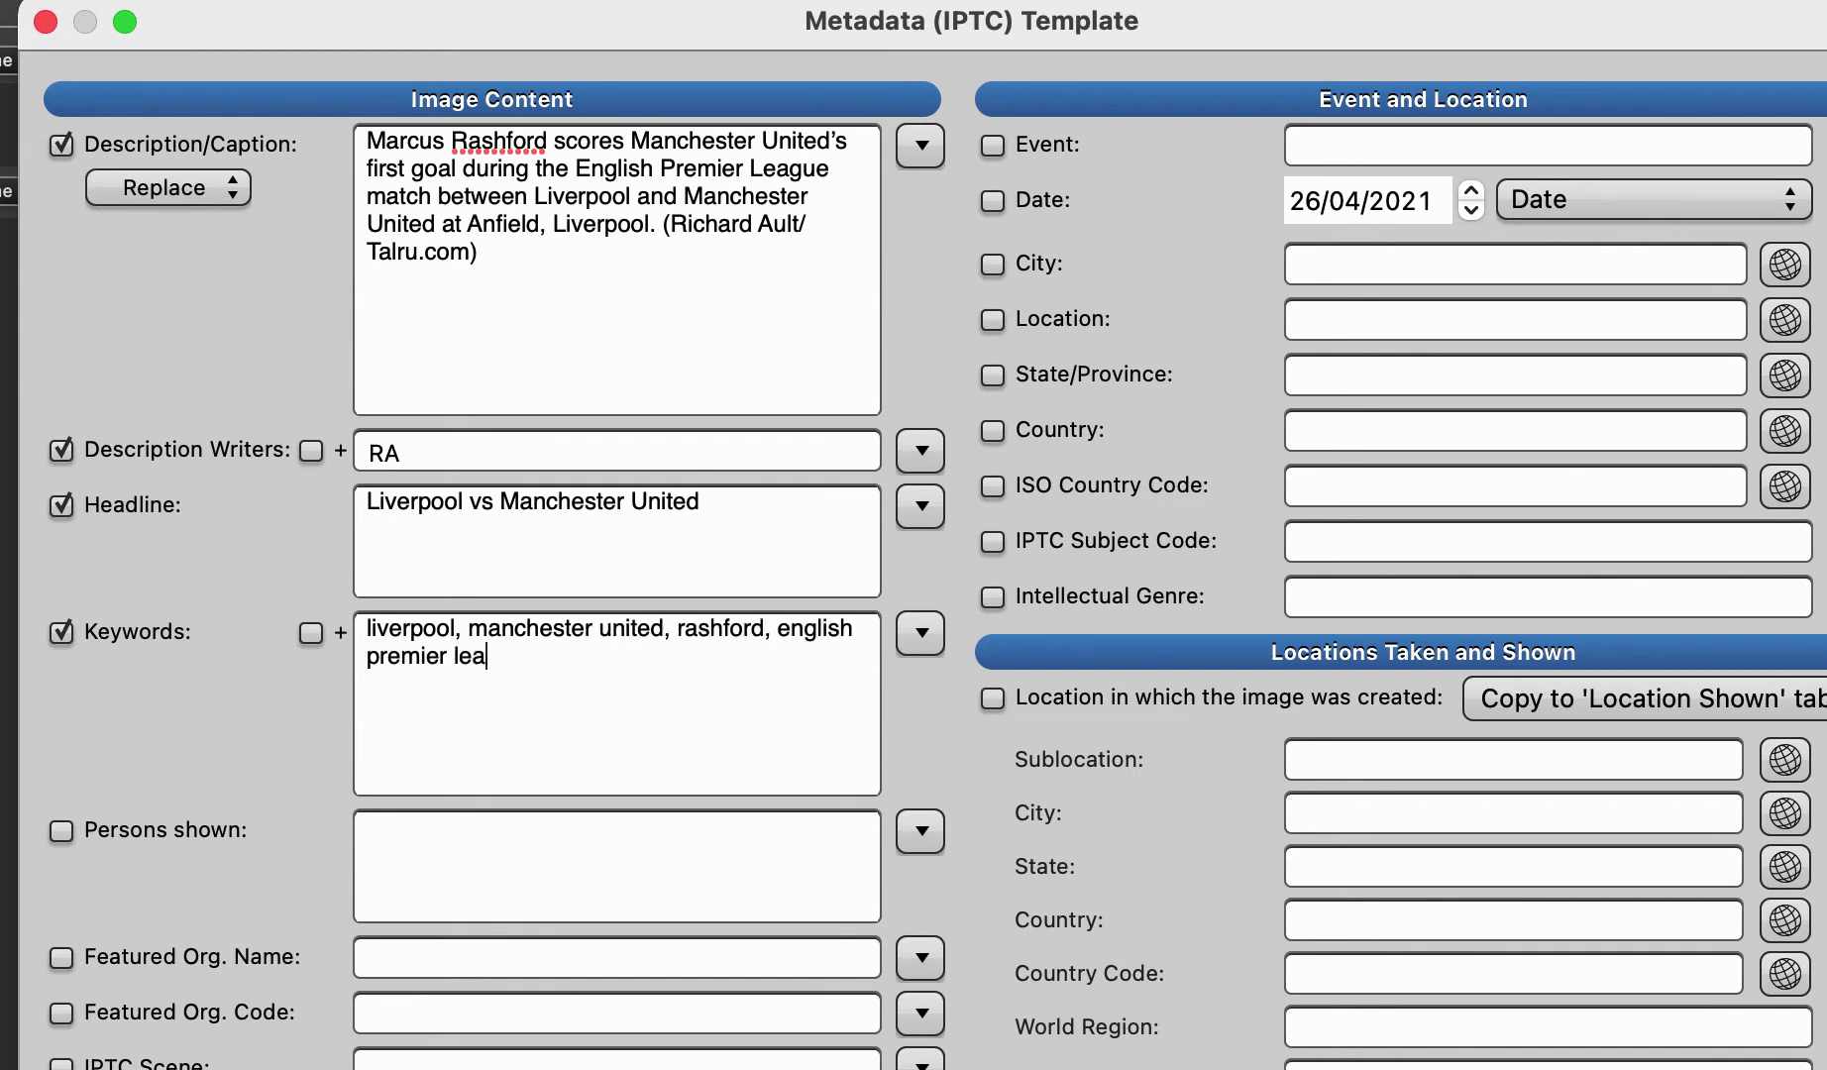
{"action": "type", "text": "ue,"}
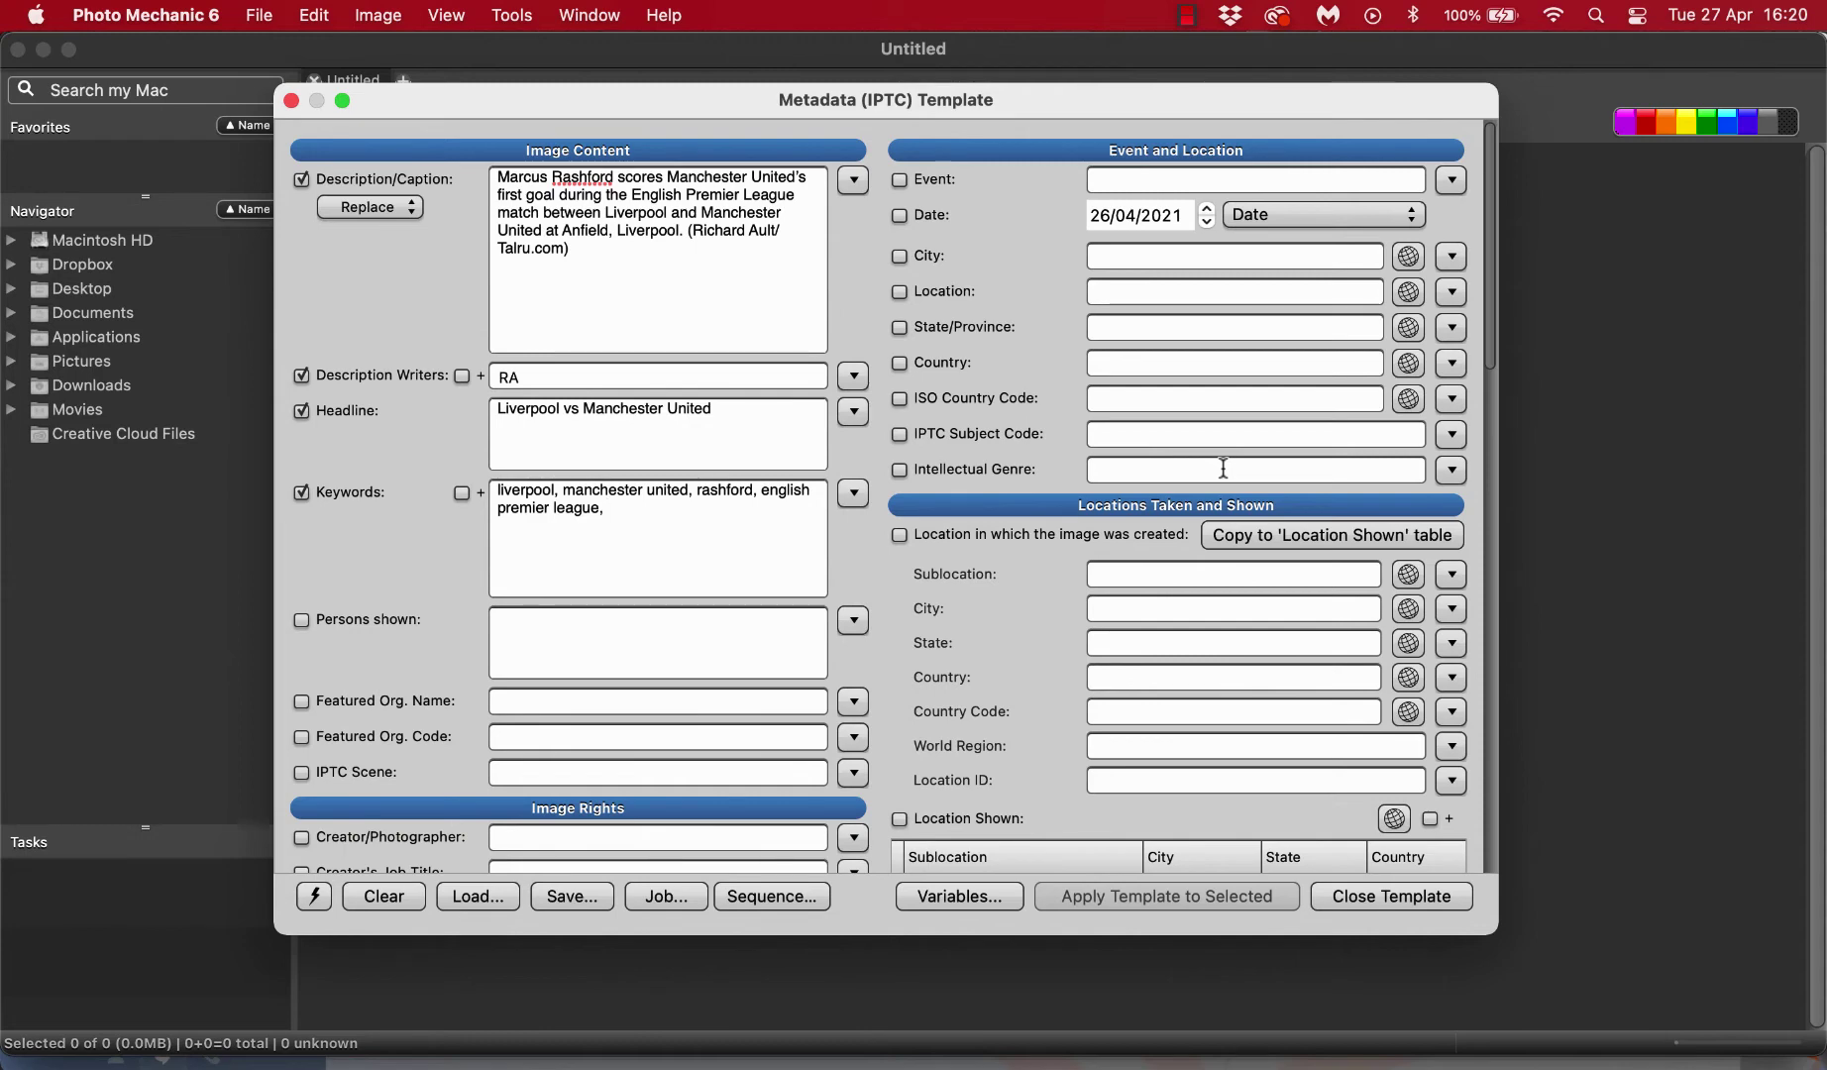
Enable Persons shown and enter the pictured player's full name
{"action": "scroll", "coordinate": [1029, 647], "scroll_direction": "down", "scroll_amount": 5}
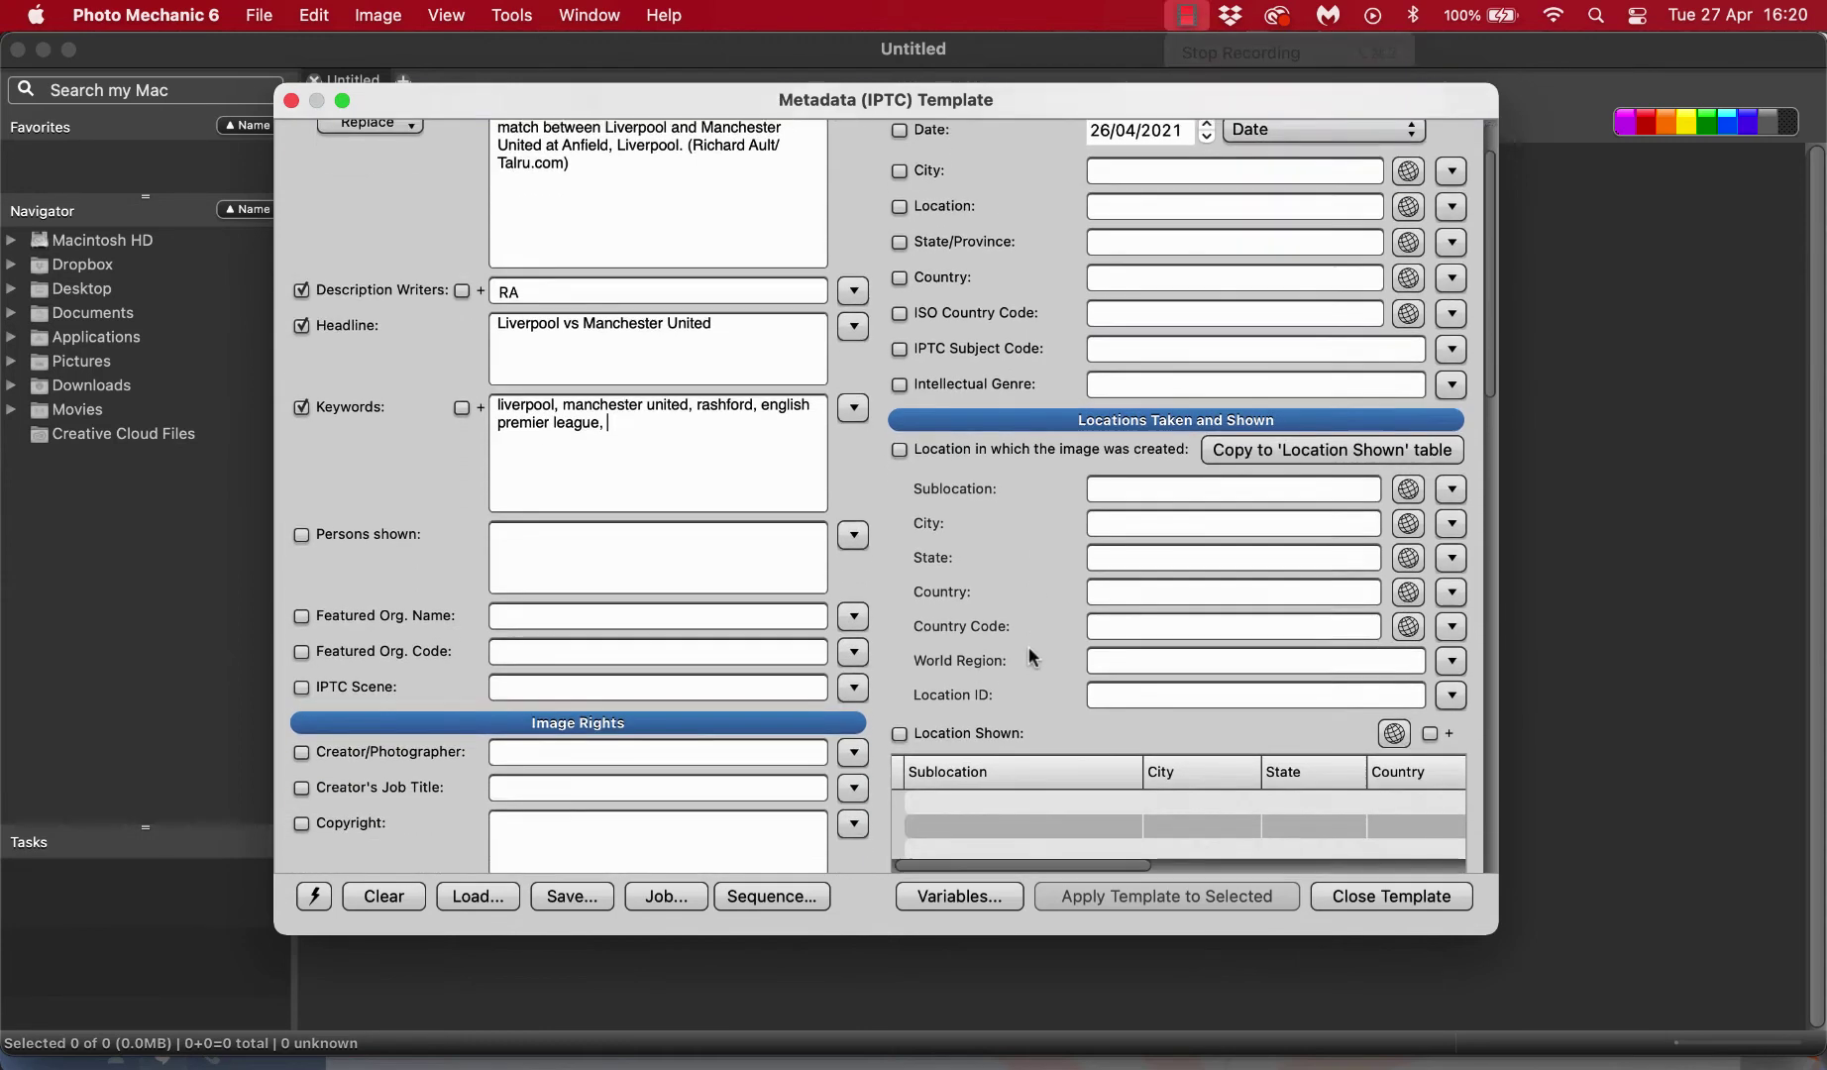
{"action": "left_click", "coordinate": [579, 432]}
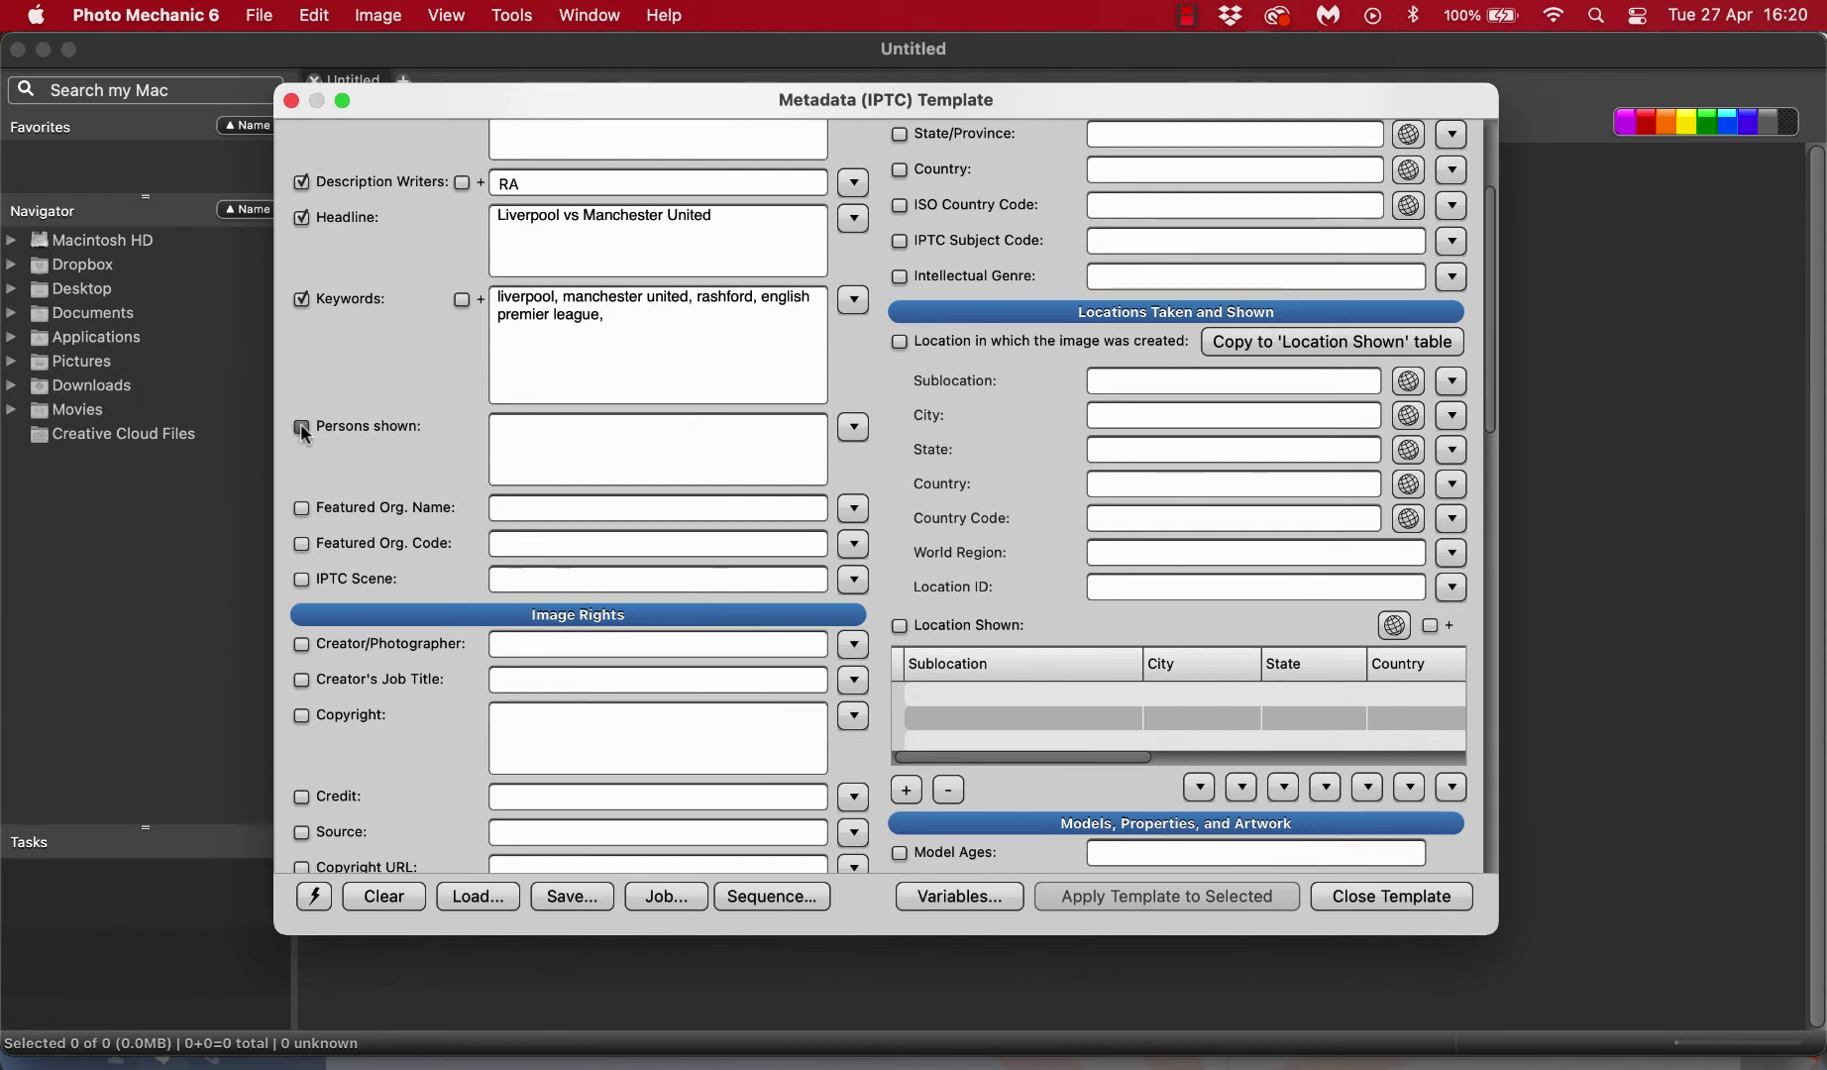
{"action": "left_click", "coordinate": [302, 428]}
{"action": "type", "text": "marcus rashford"}
Locate the Scene Code entry in the browser's IPTC specification by searching for 'scene'
{"action": "left_click", "coordinate": [582, 581]}
{"action": "left_click", "coordinate": [163, 1058]}
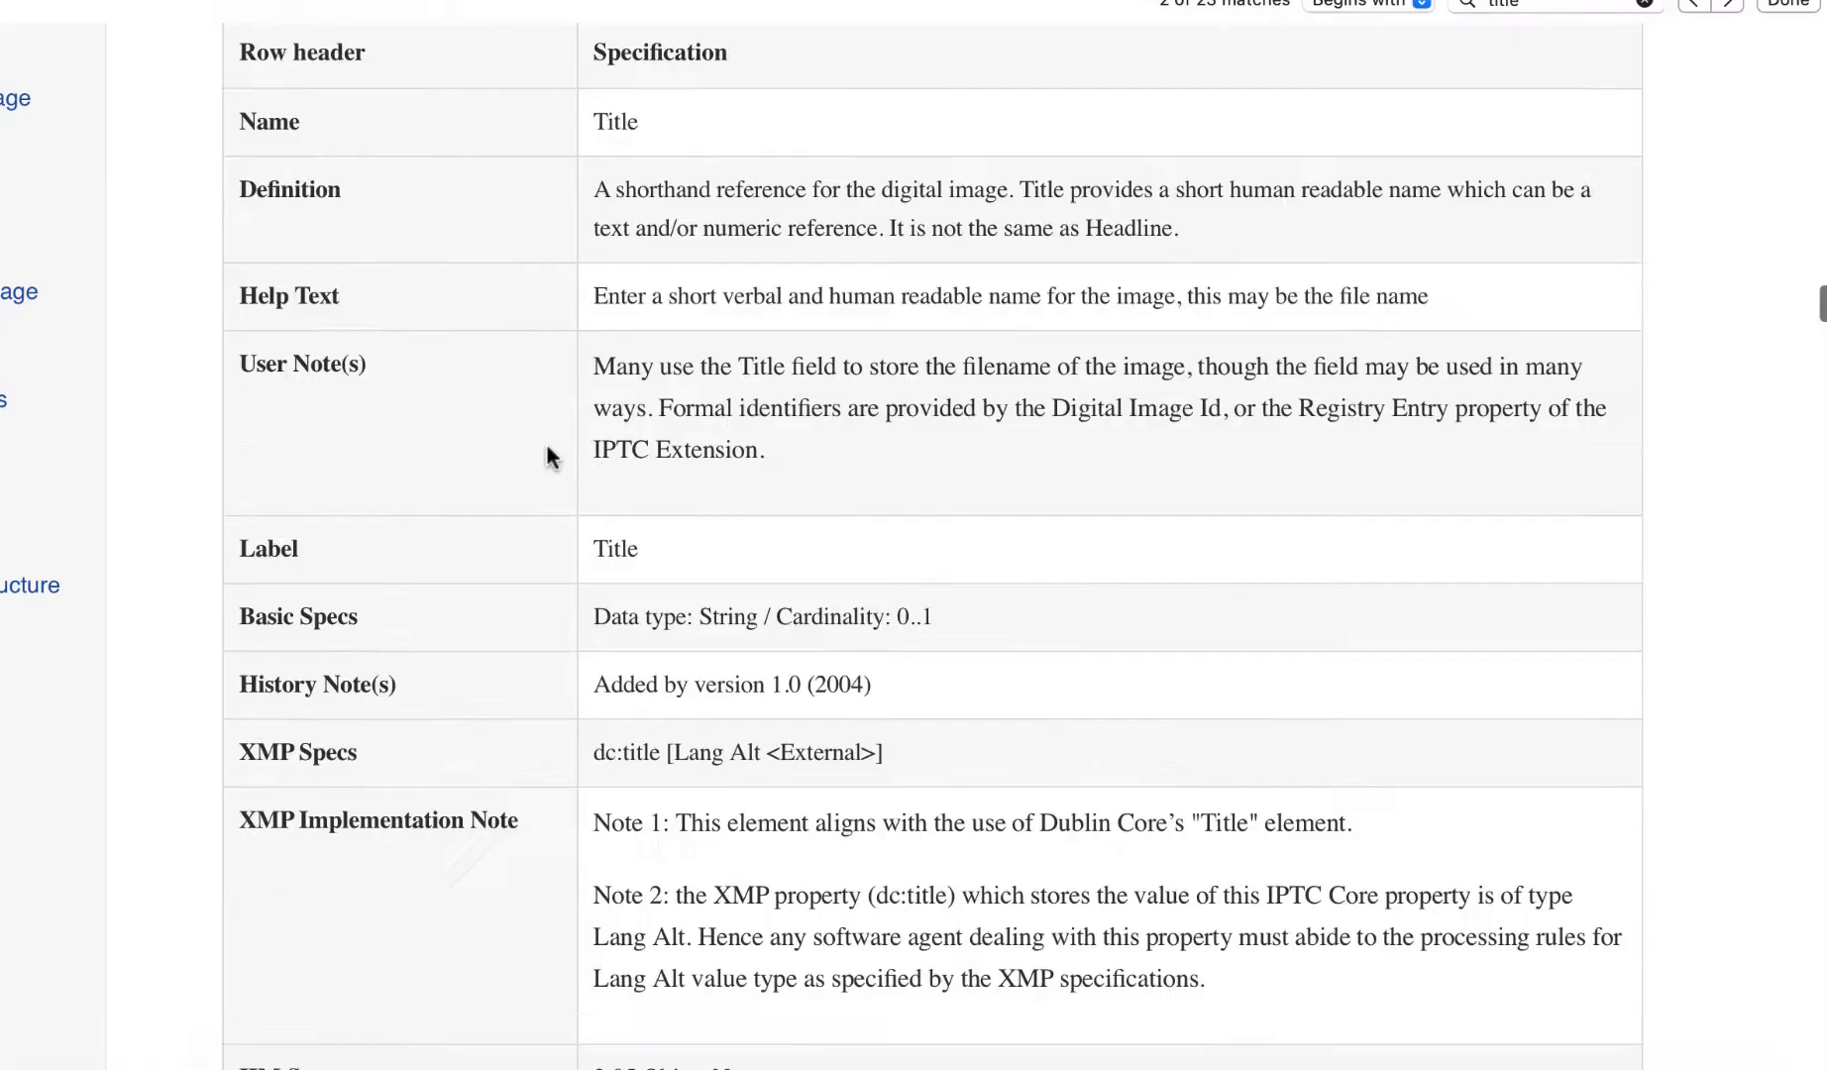
{"action": "scroll", "coordinate": [545, 457], "scroll_direction": "up", "scroll_amount": 10}
{"action": "scroll", "coordinate": [545, 441], "scroll_direction": "up", "scroll_amount": 20}
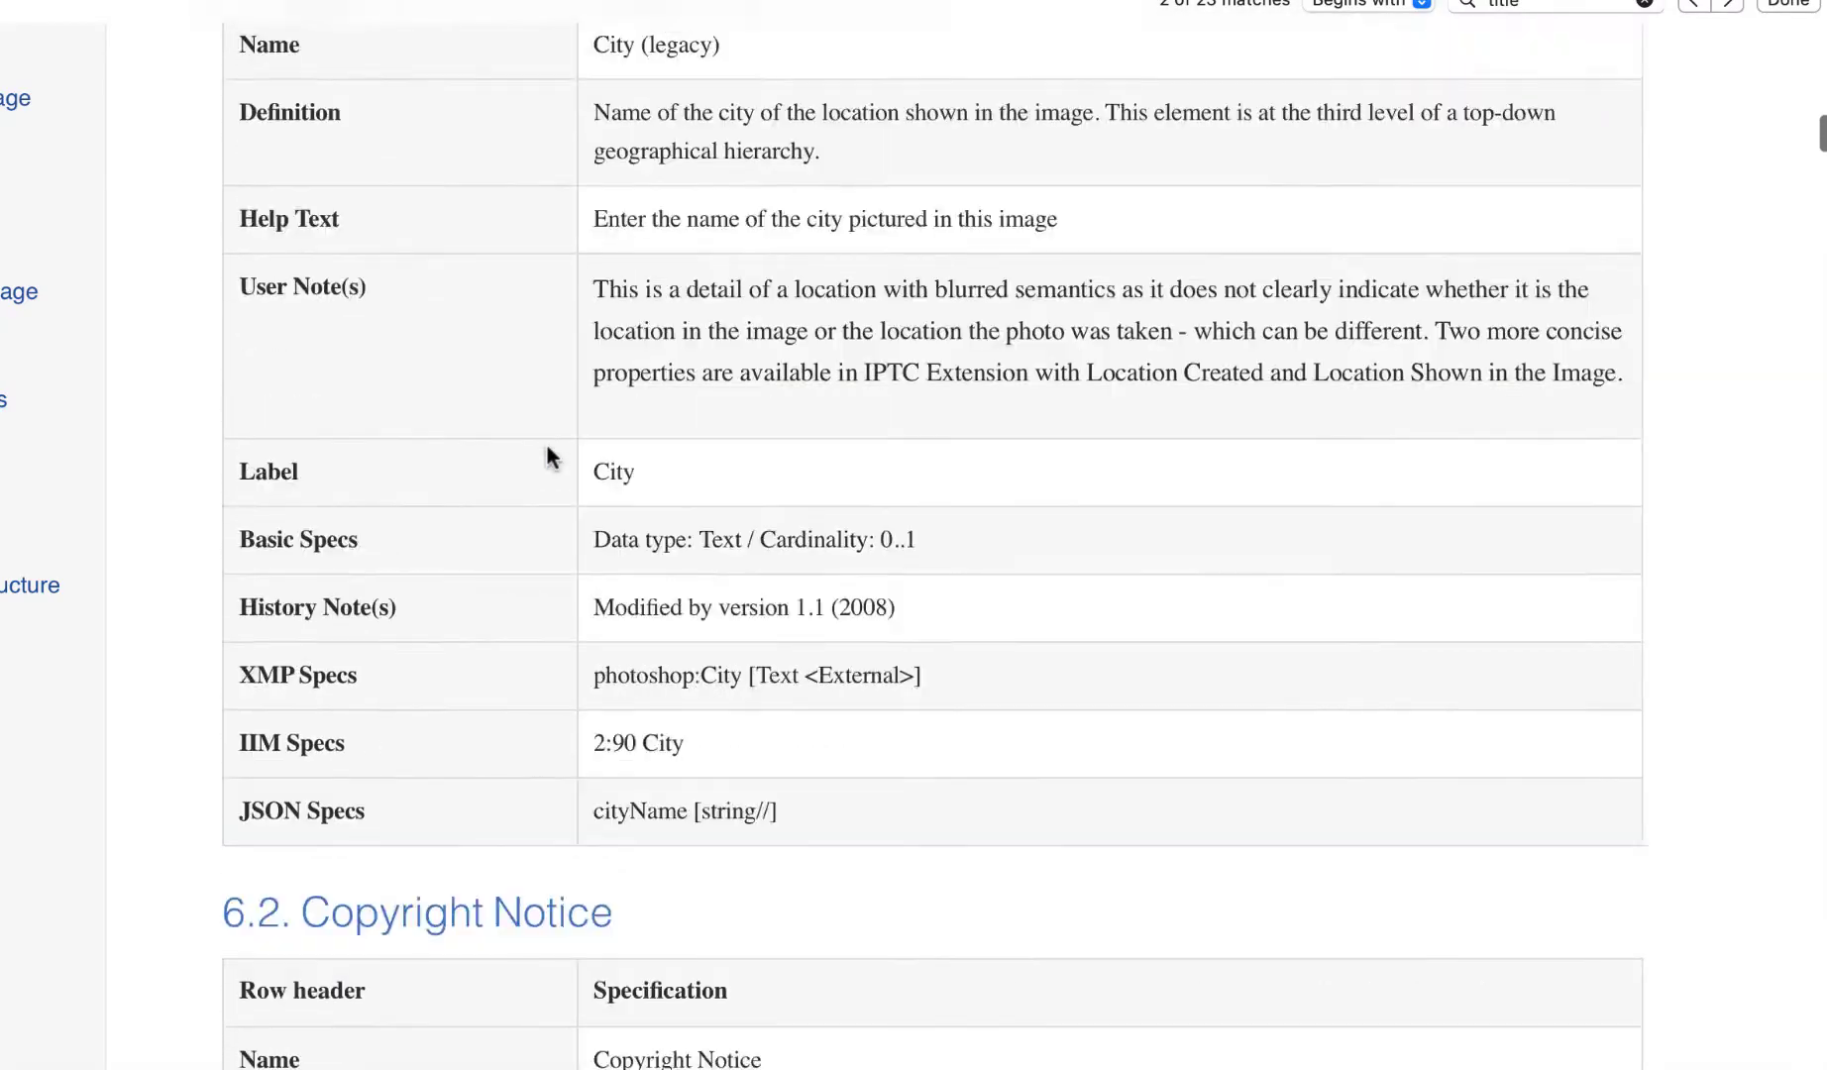
{"action": "scroll", "coordinate": [723, 418], "scroll_direction": "up", "scroll_amount": 5}
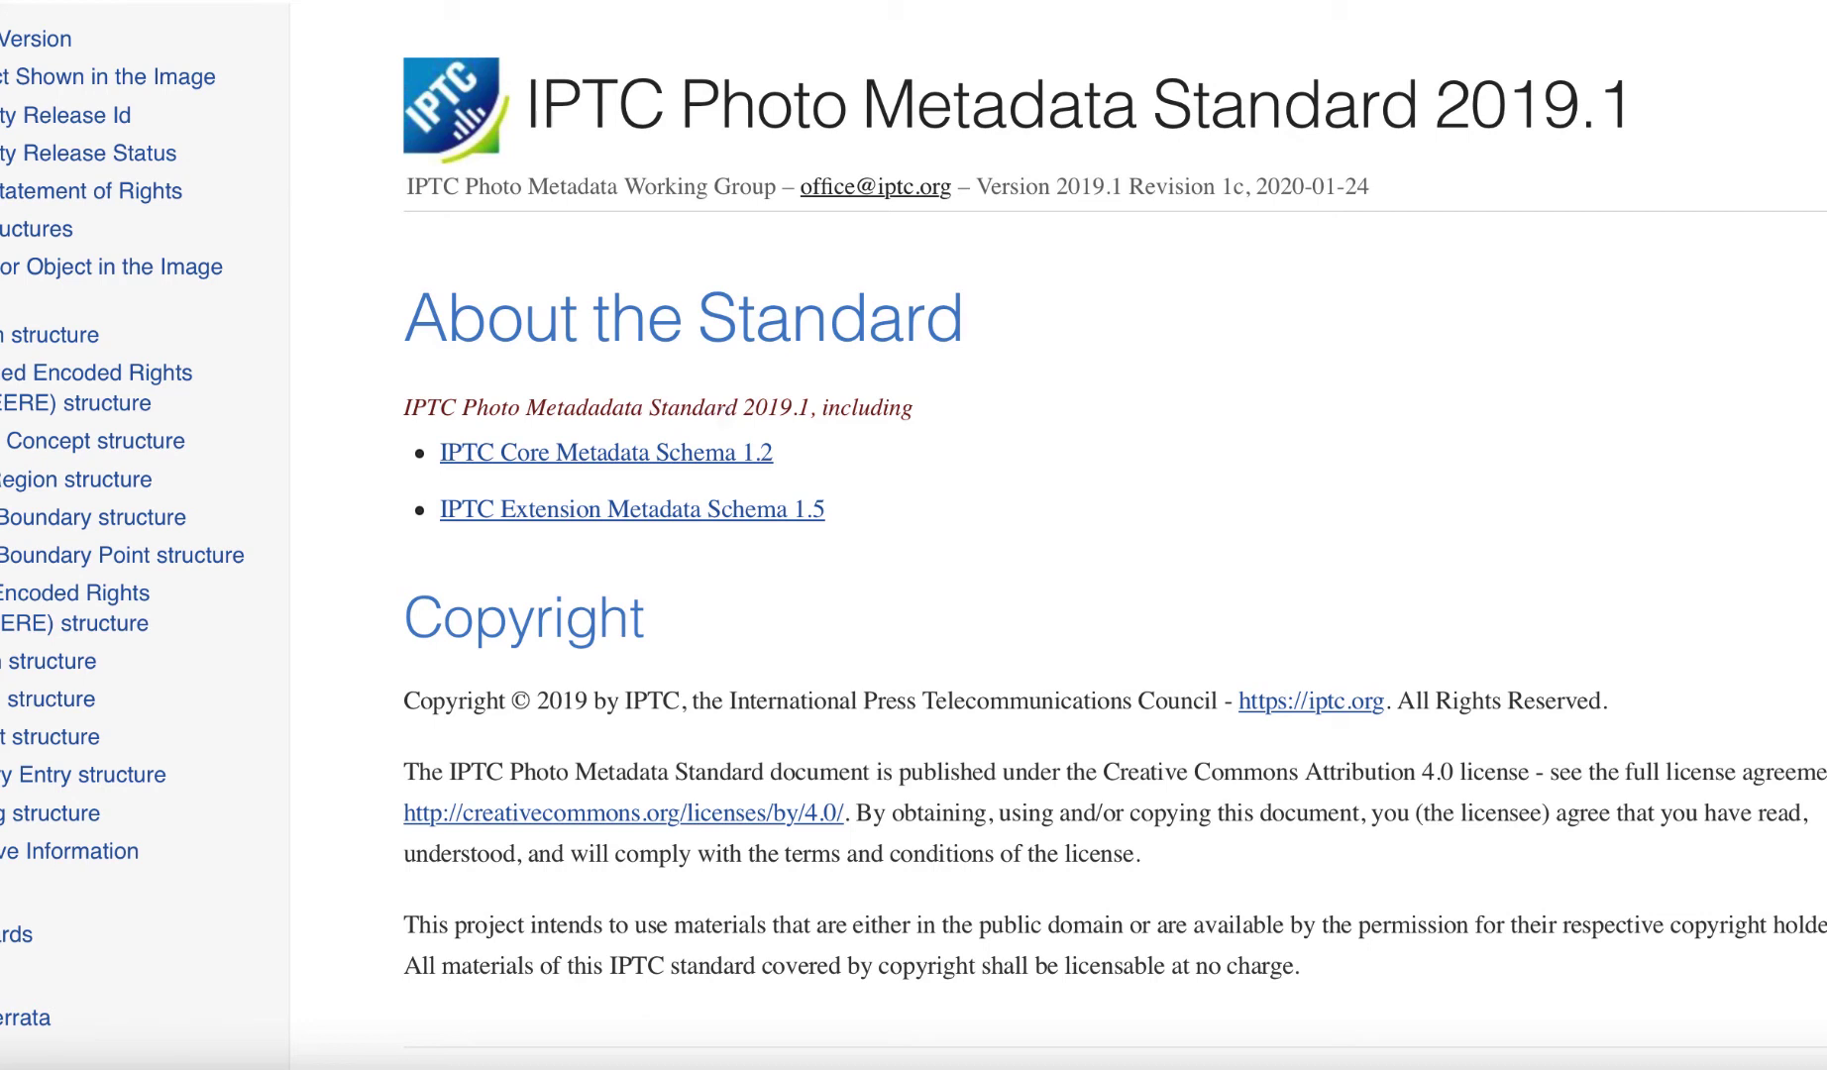
{"action": "type", "text": "scene"}
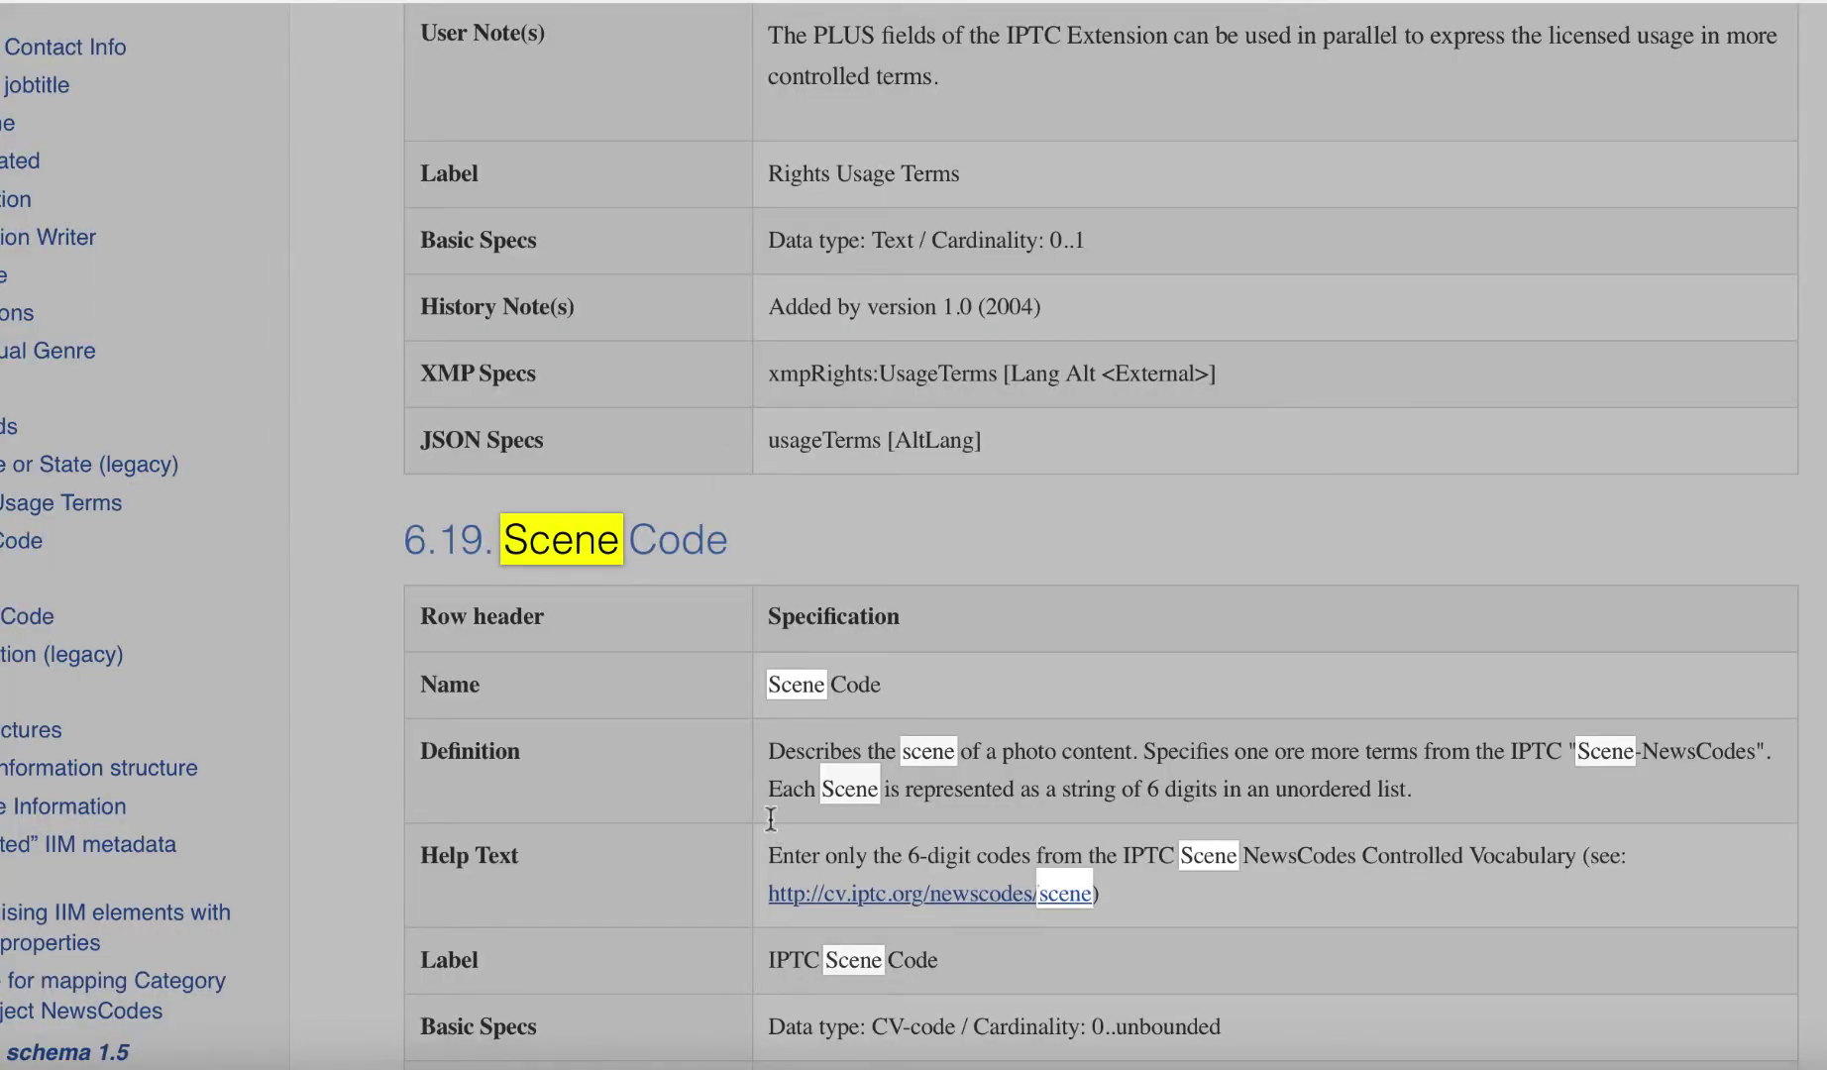
{"action": "scroll", "coordinate": [771, 818], "scroll_direction": "down", "scroll_amount": 5}
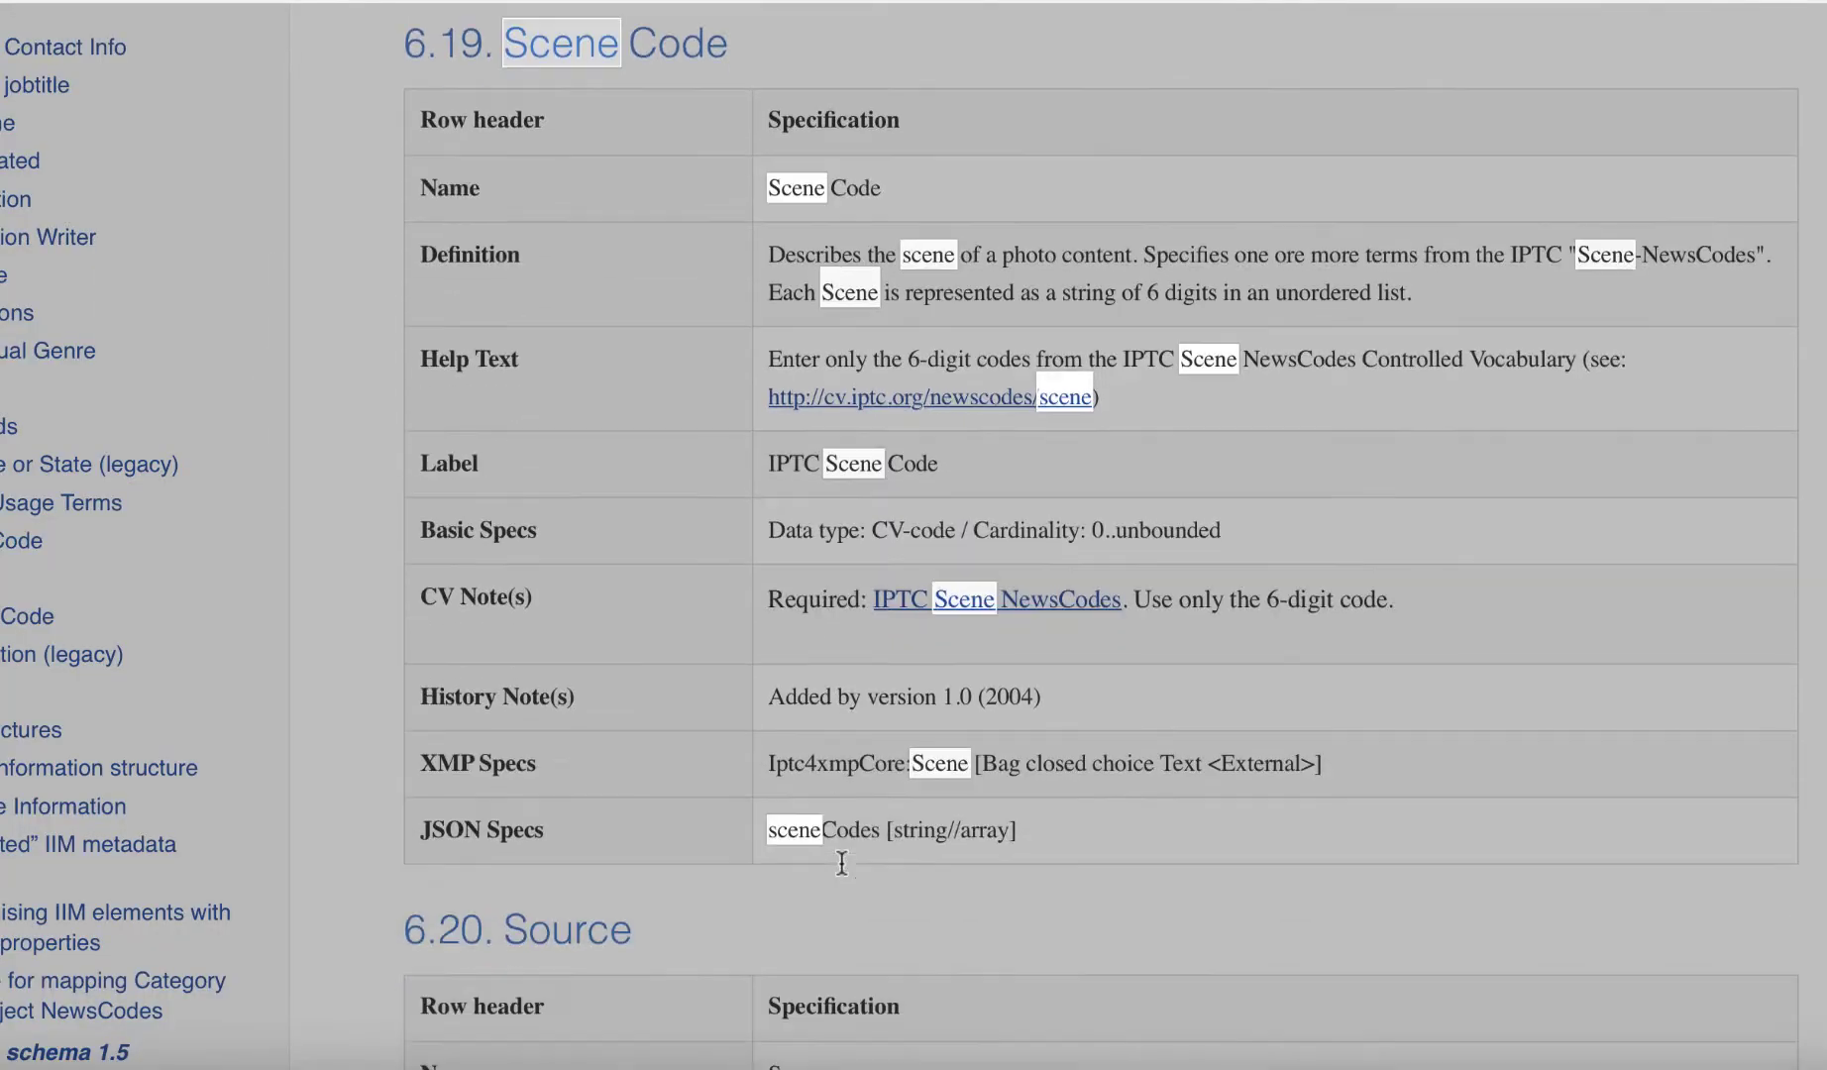
{"action": "left_click", "coordinate": [1527, 537]}
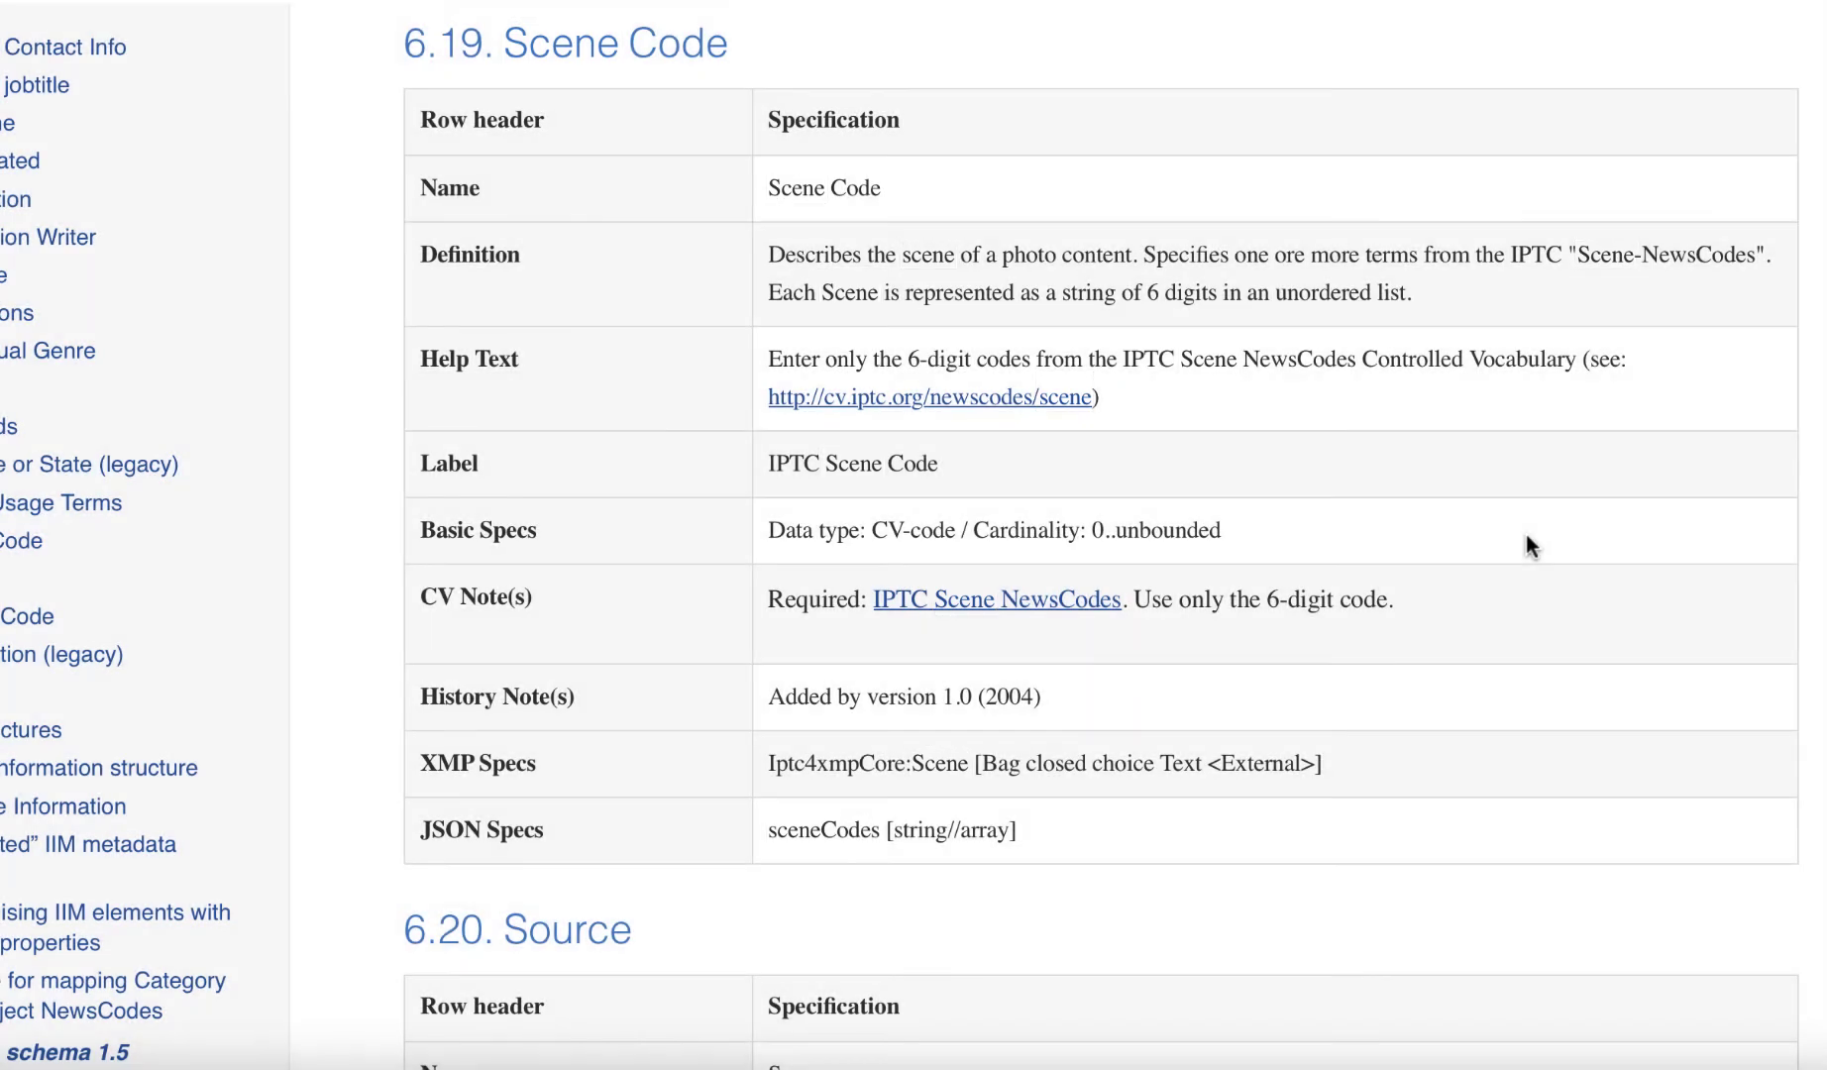
Open the Scene NewsCodes vocabulary and scroll through concepts from headshot to movie scene
{"action": "left_click", "coordinate": [1058, 393]}
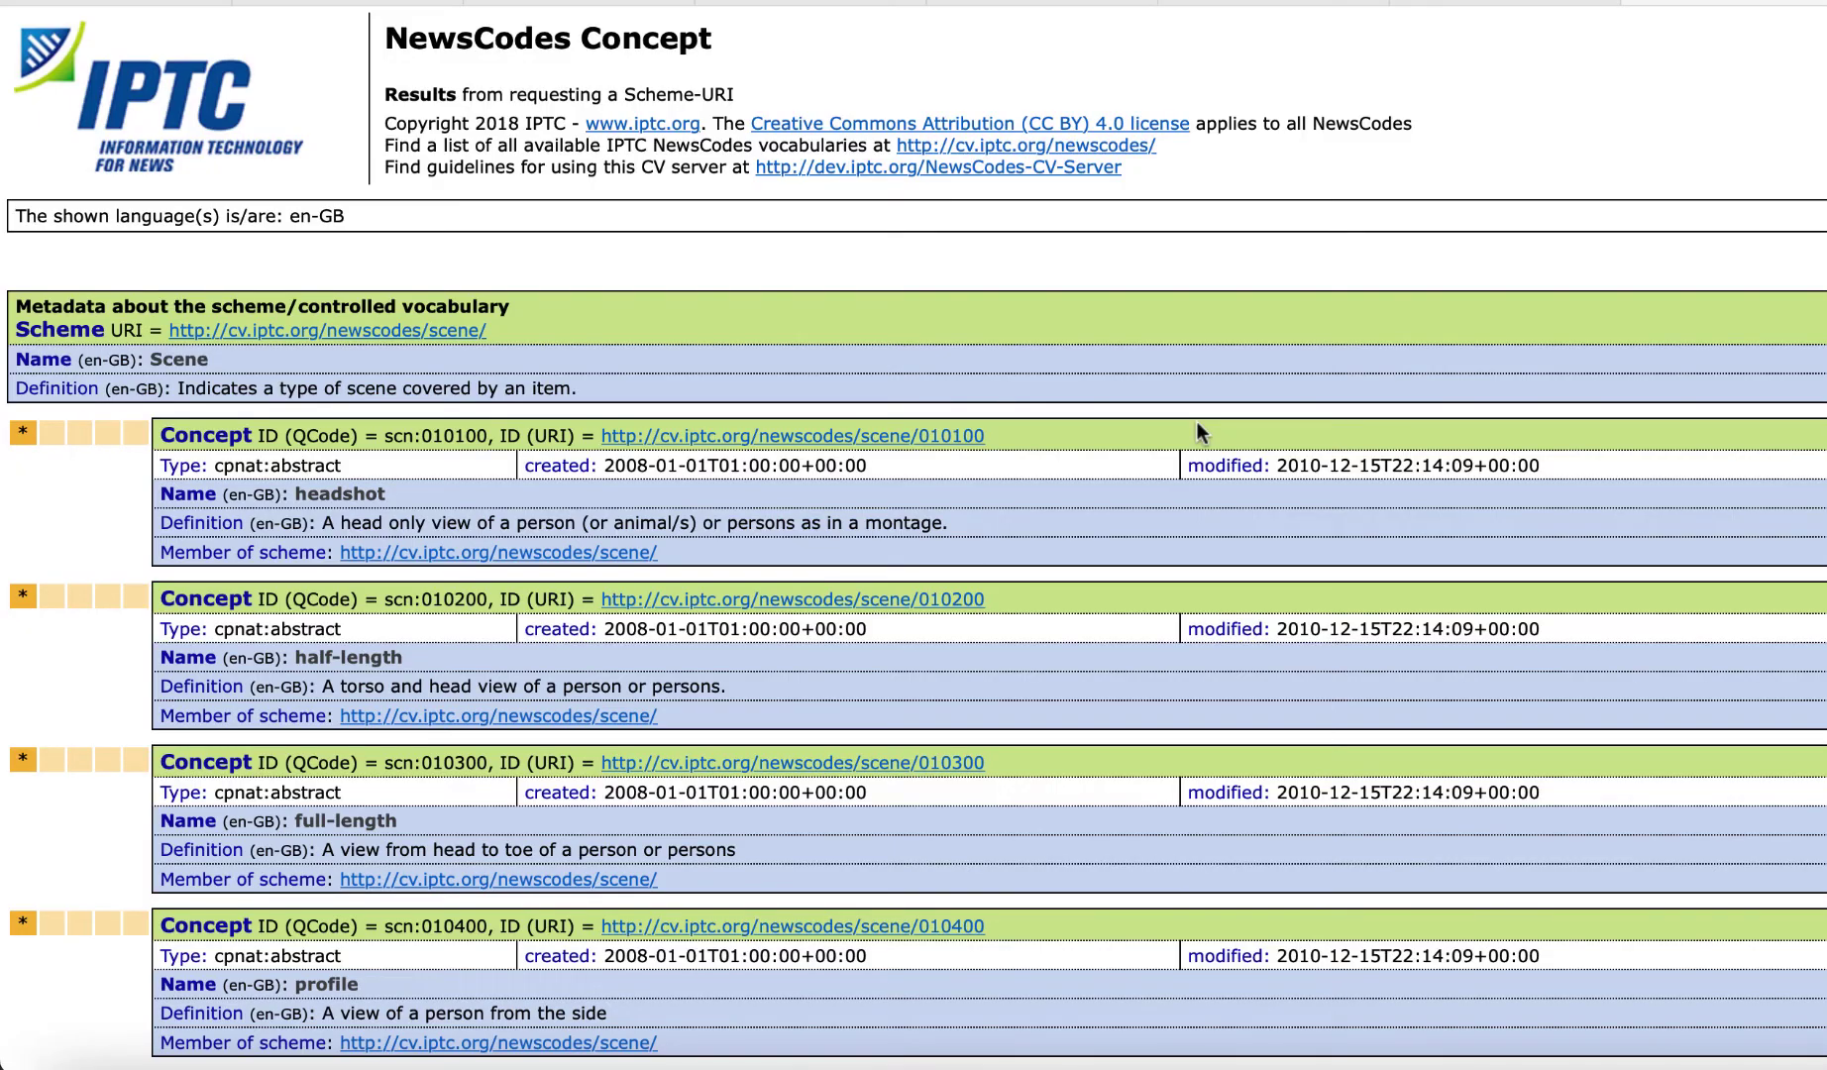
{"action": "scroll", "coordinate": [1198, 421], "scroll_direction": "down", "scroll_amount": 3}
{"action": "scroll", "coordinate": [1198, 423], "scroll_direction": "down", "scroll_amount": 10}
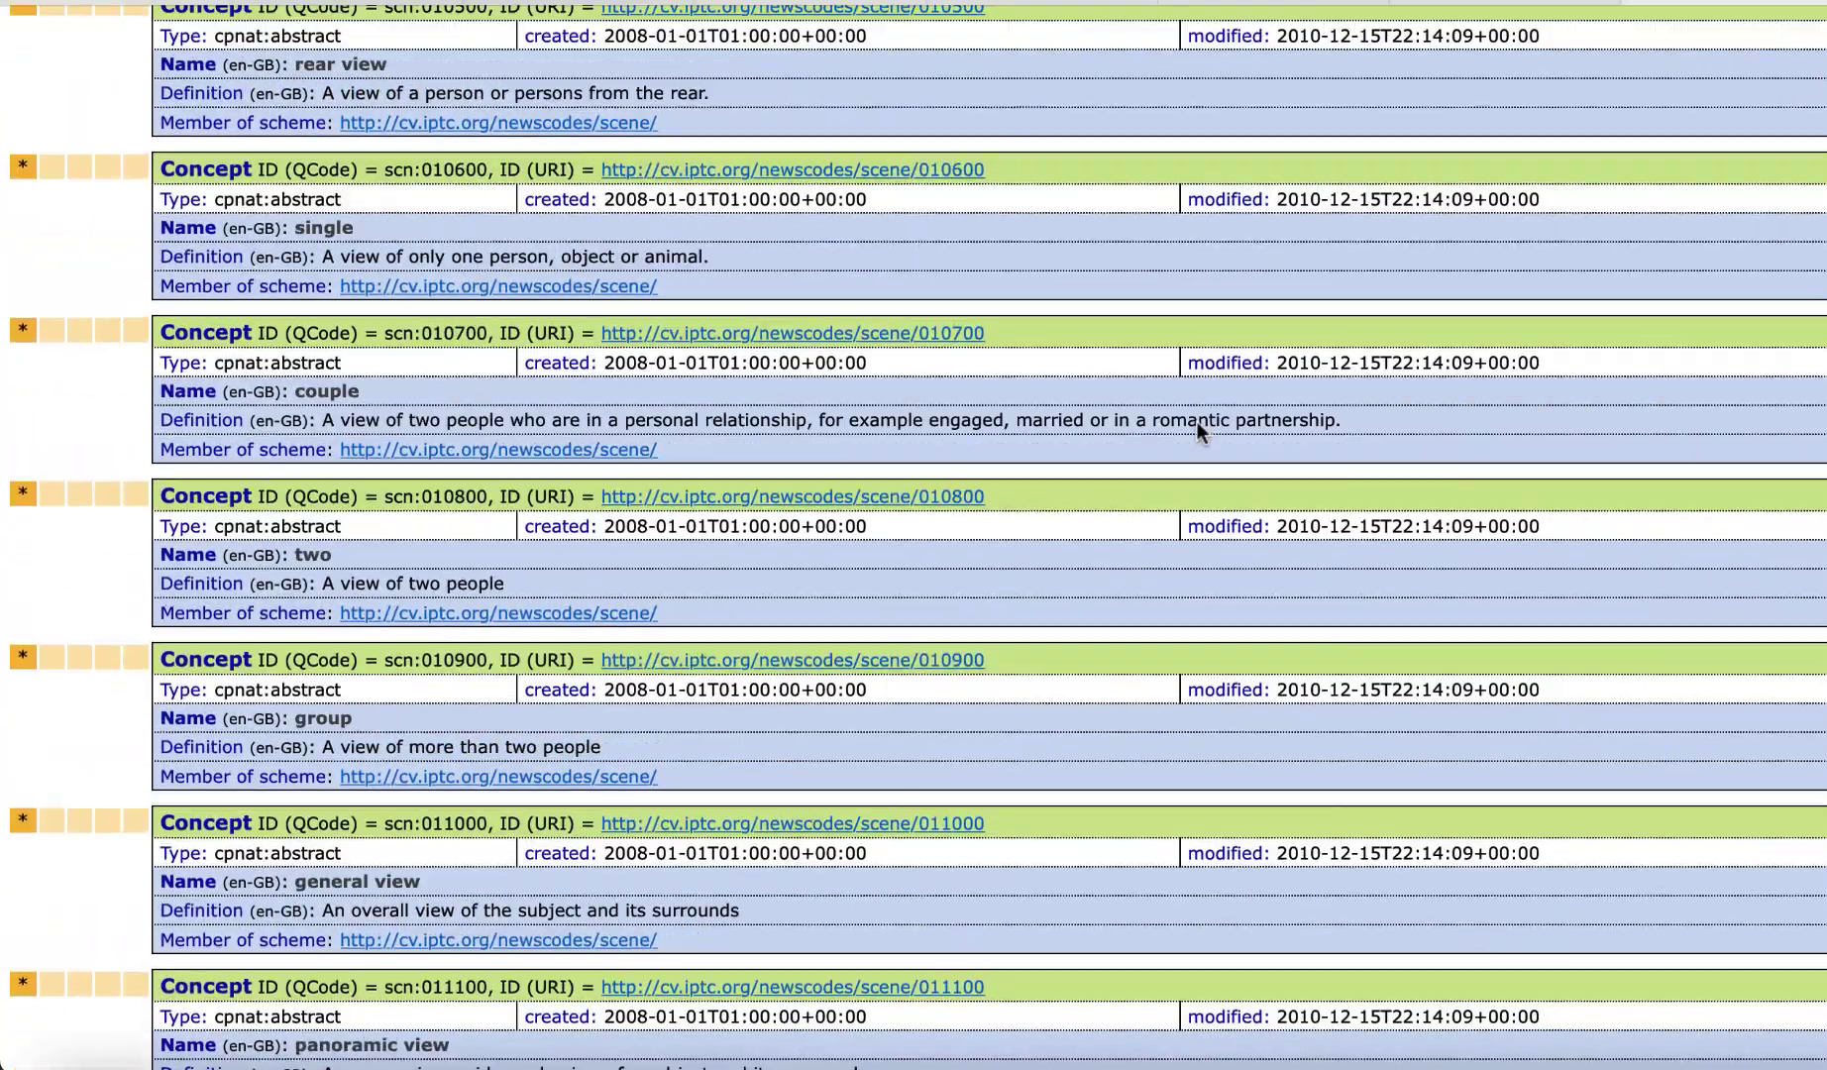
{"action": "scroll", "coordinate": [1198, 428], "scroll_direction": "up", "scroll_amount": 8}
{"action": "scroll", "coordinate": [1198, 428], "scroll_direction": "down", "scroll_amount": 5}
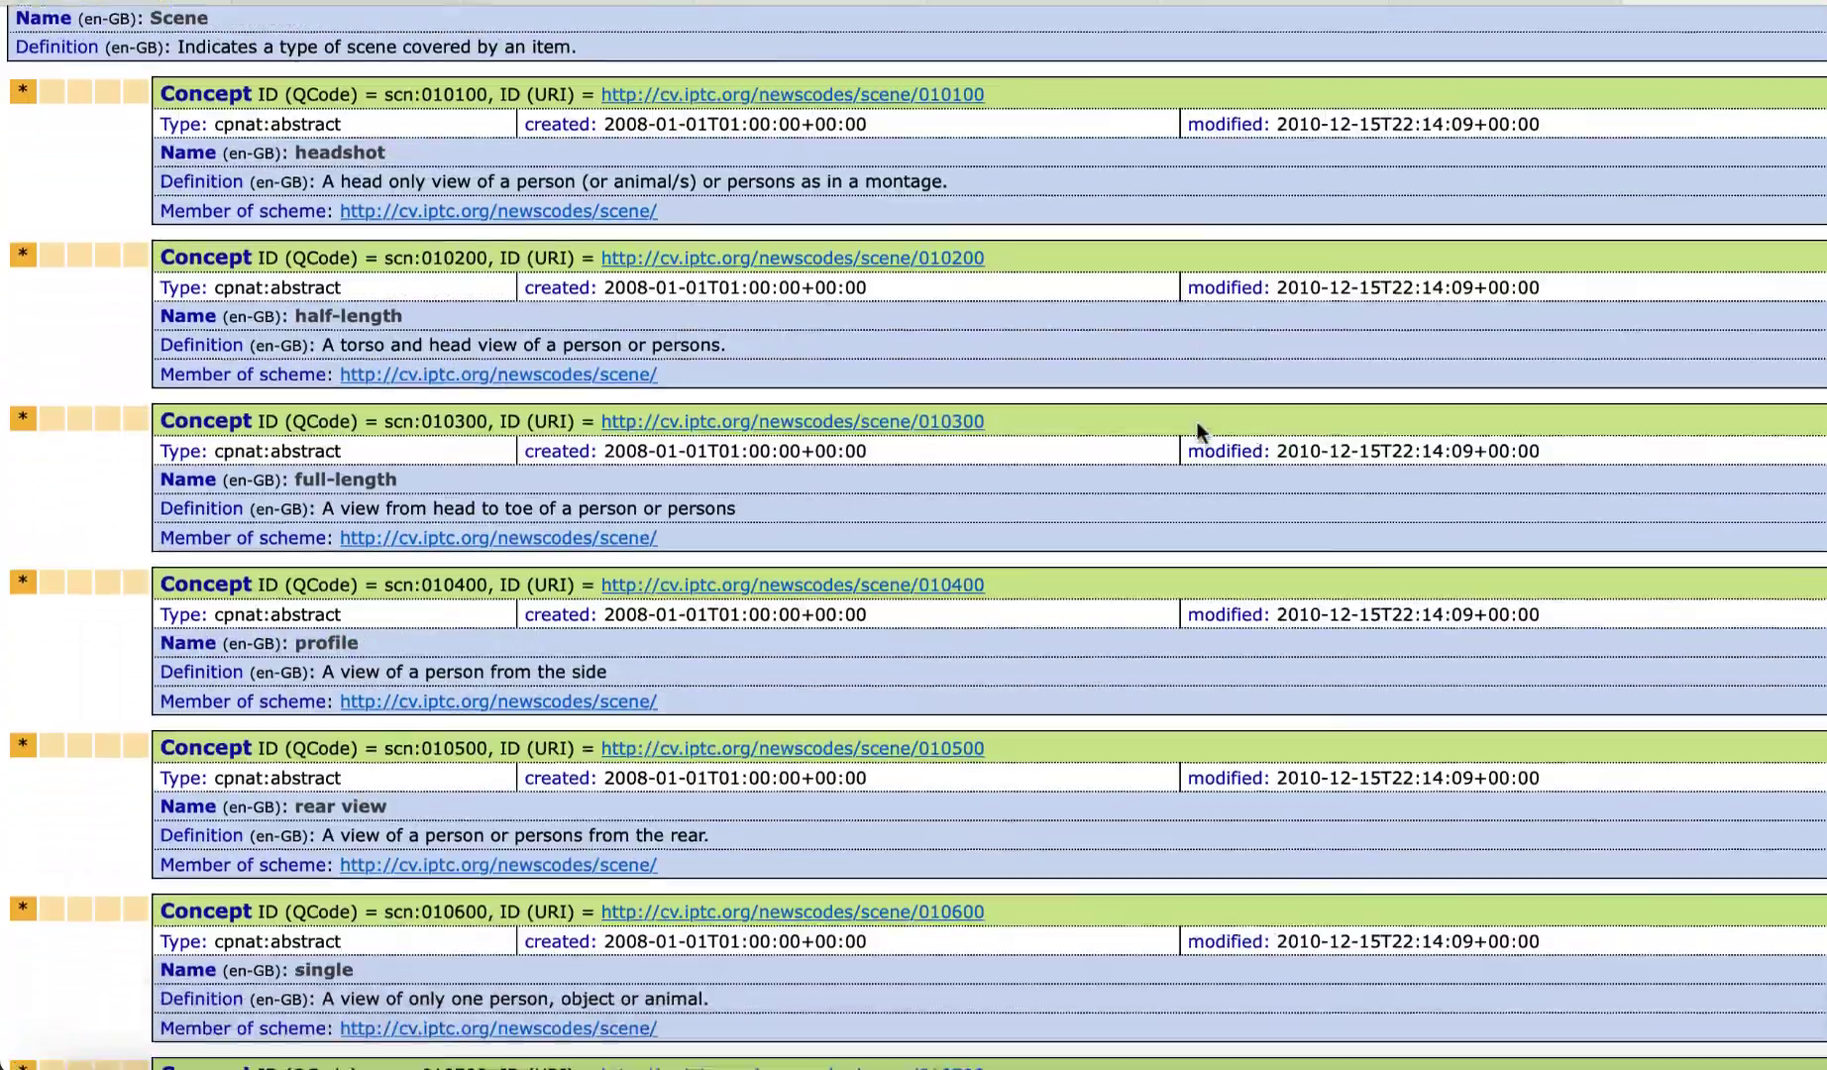
{"action": "scroll", "coordinate": [1198, 424], "scroll_direction": "down", "scroll_amount": 8}
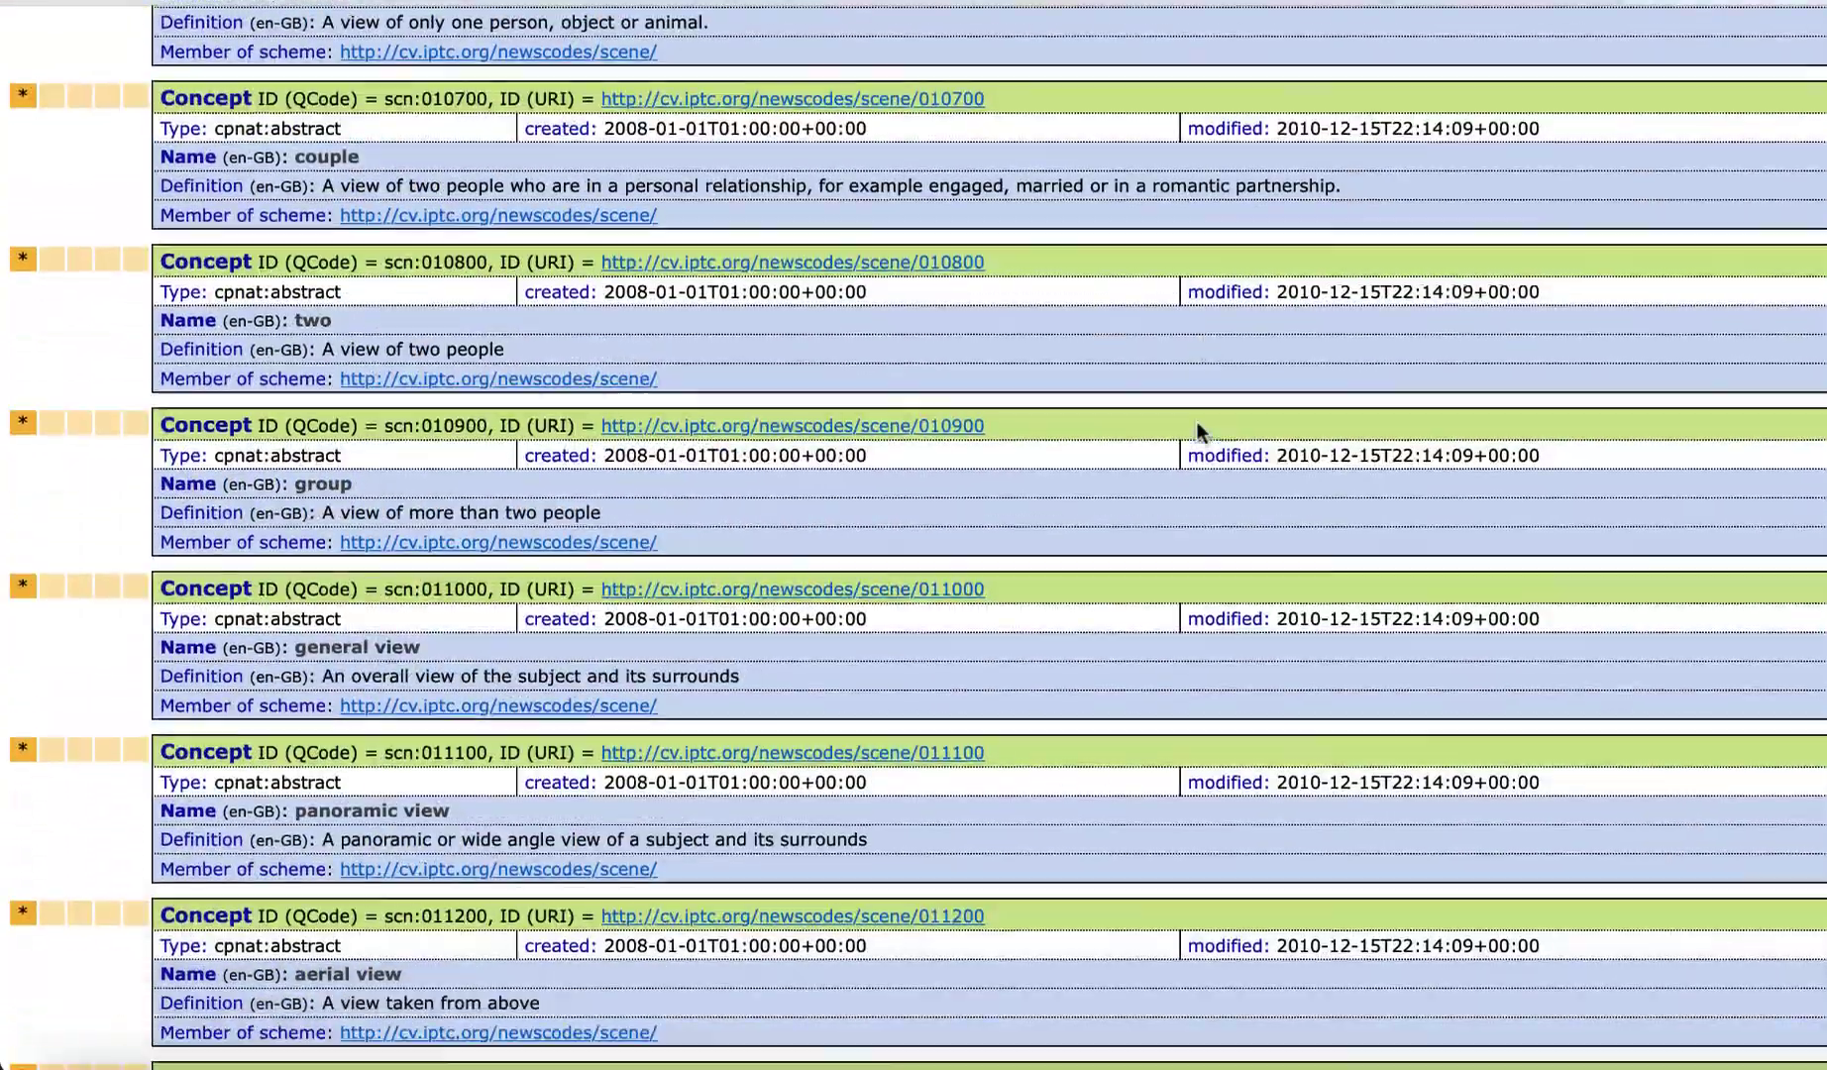
{"action": "scroll", "coordinate": [1198, 428], "scroll_direction": "down", "scroll_amount": 8}
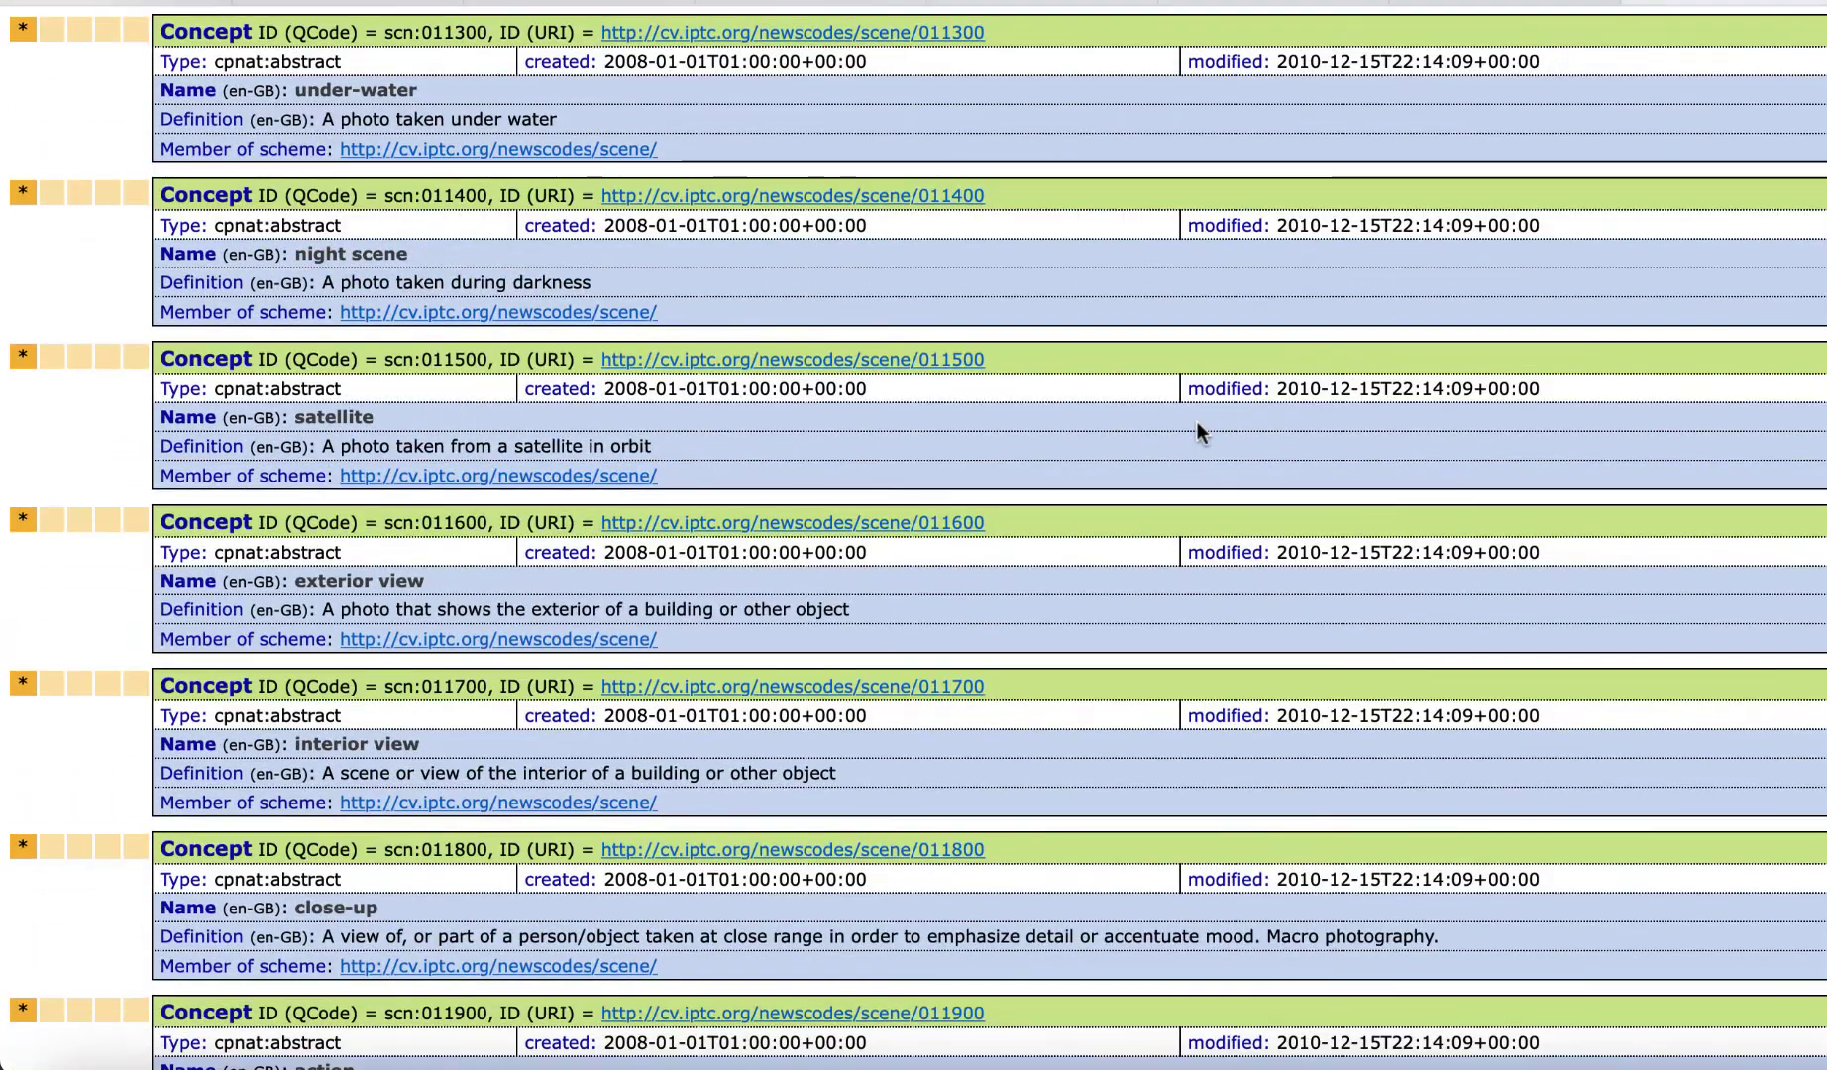
{"action": "scroll", "coordinate": [1198, 424], "scroll_direction": "down", "scroll_amount": 9}
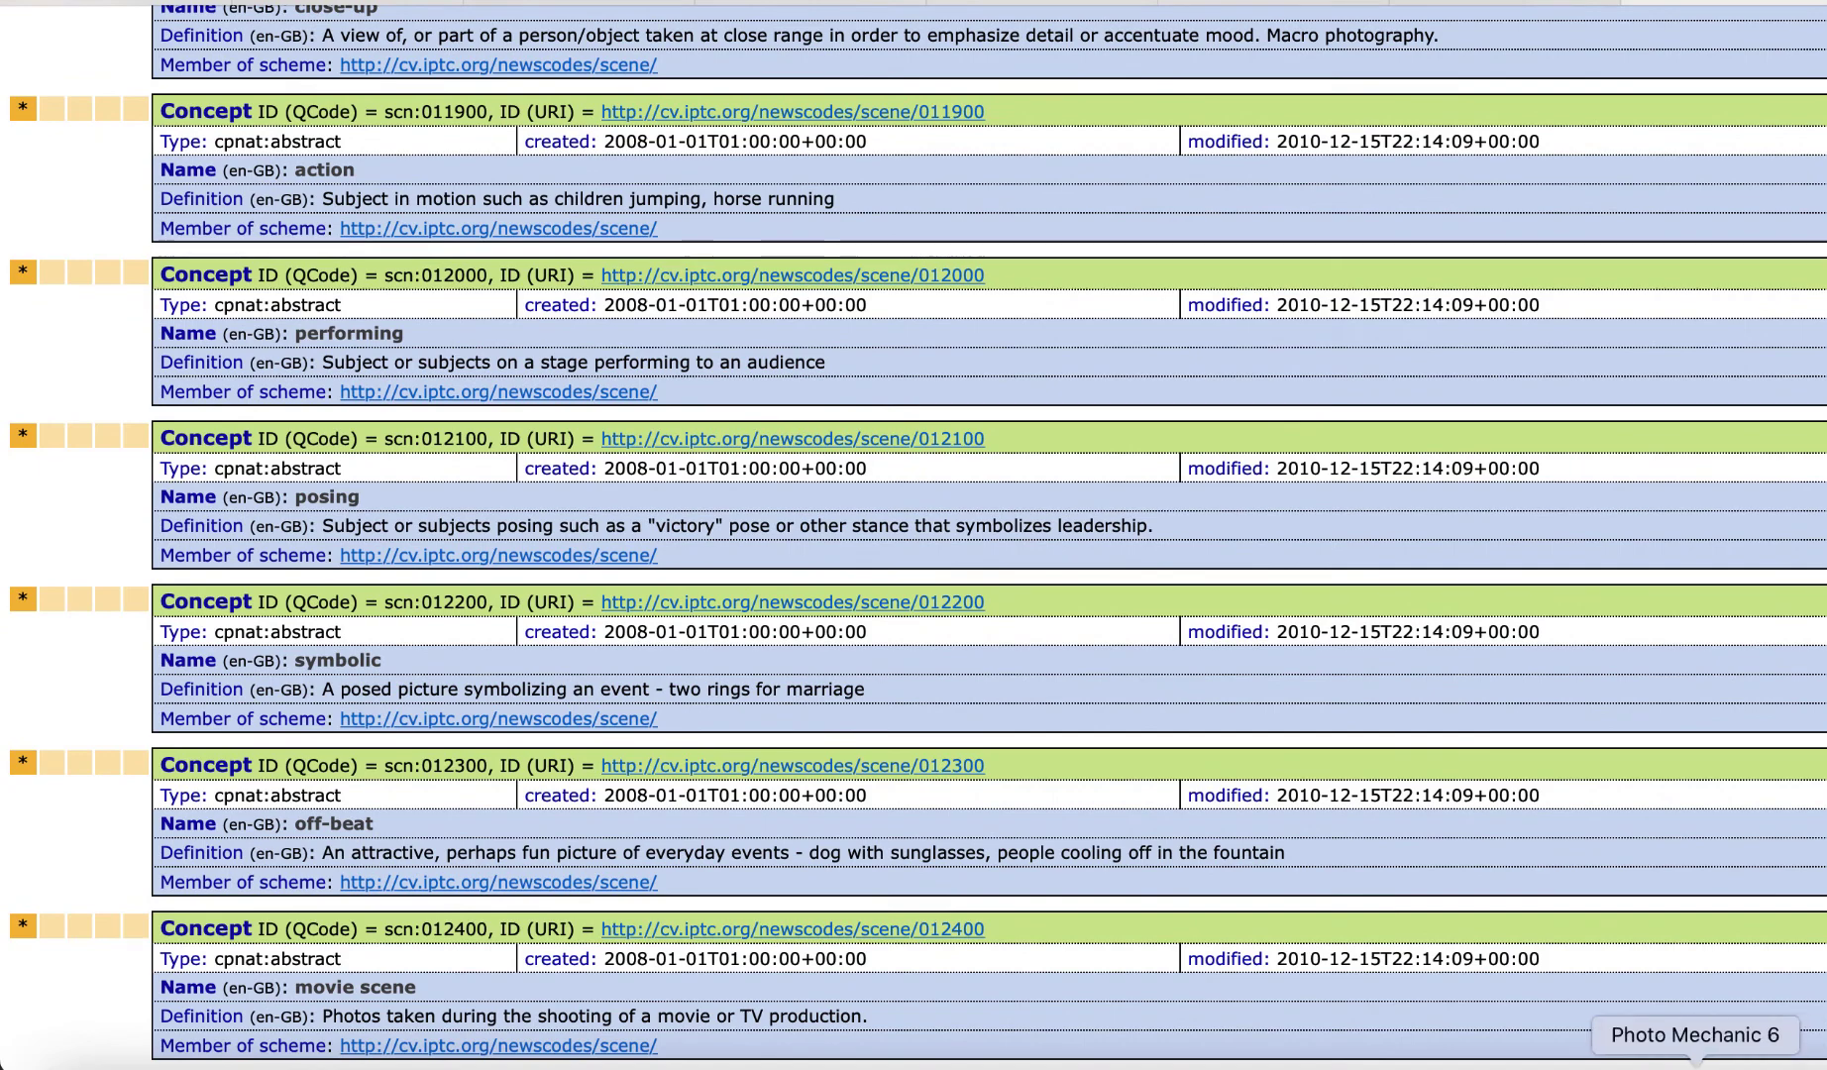
Include IPTC Scene, enter the photographer's name as Creator, and set Job Title to Stringer
{"action": "left_click", "coordinate": [1696, 1064]}
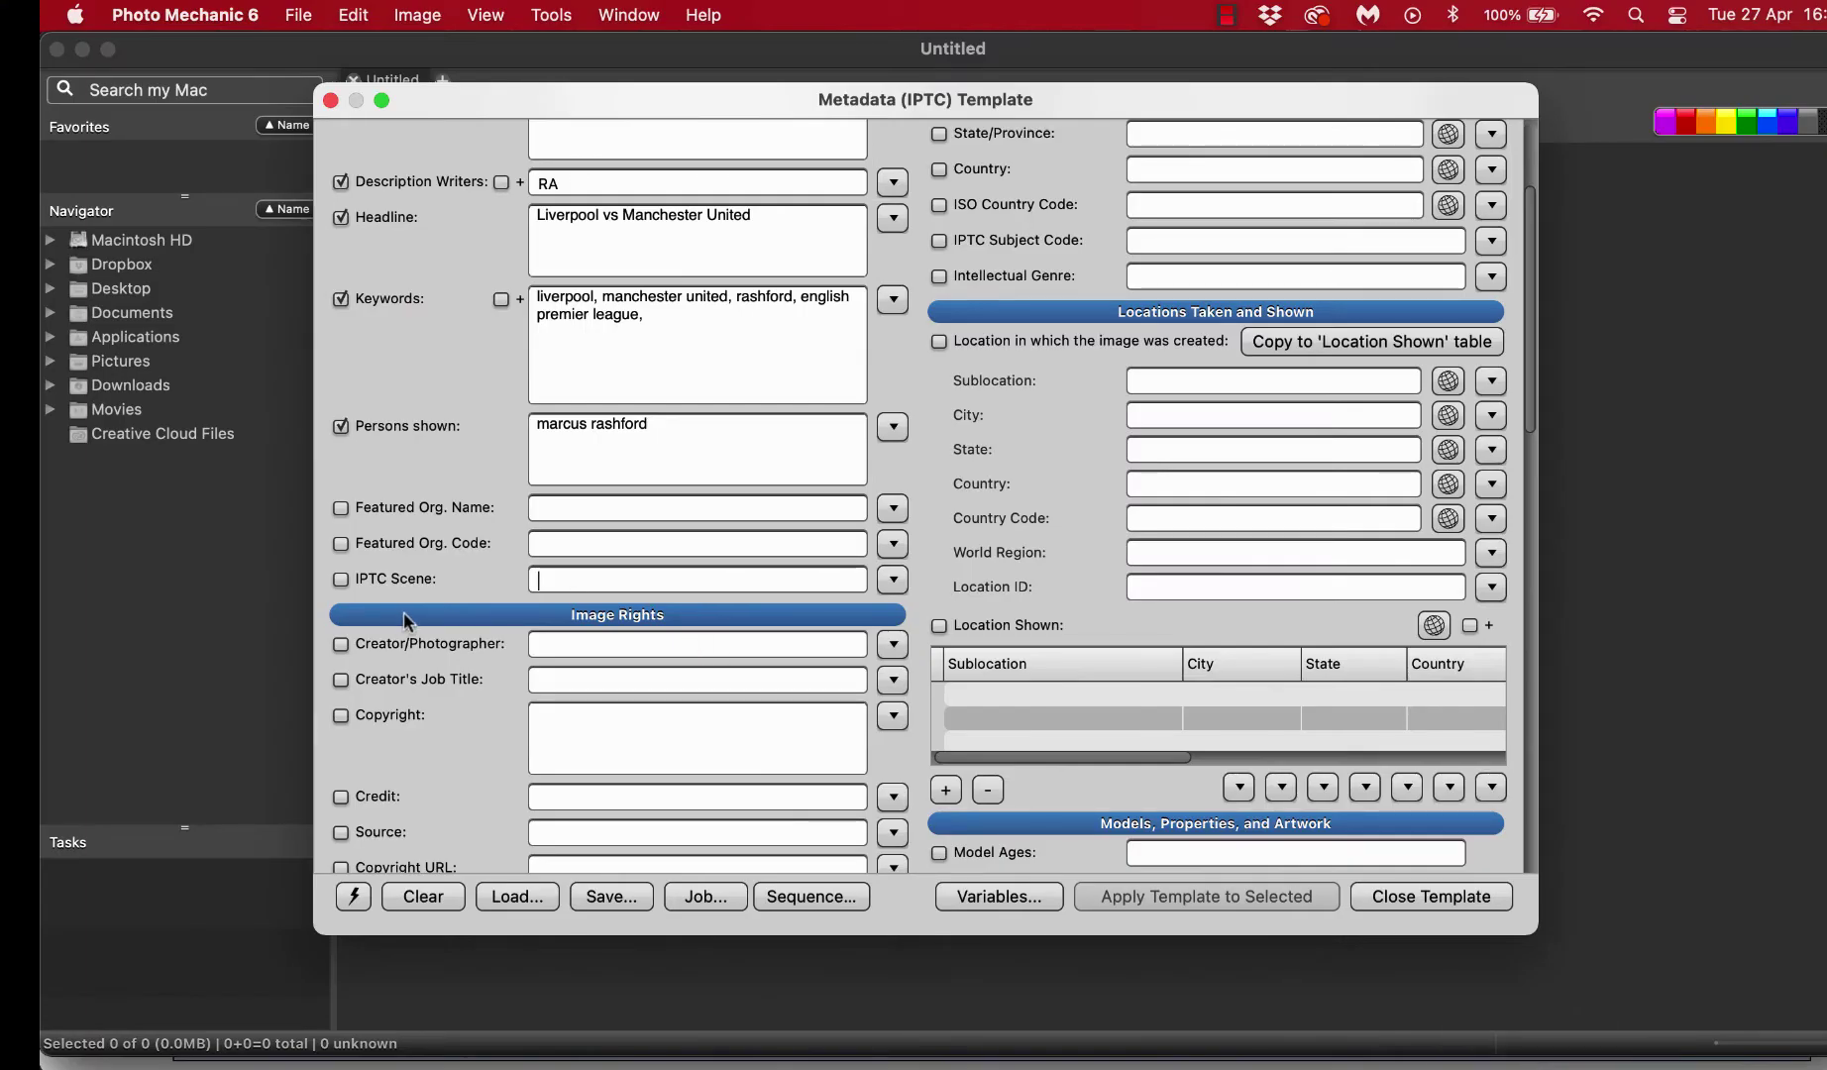
{"action": "left_click", "coordinate": [341, 580]}
{"action": "scroll", "coordinate": [438, 723], "scroll_direction": "down", "scroll_amount": 5}
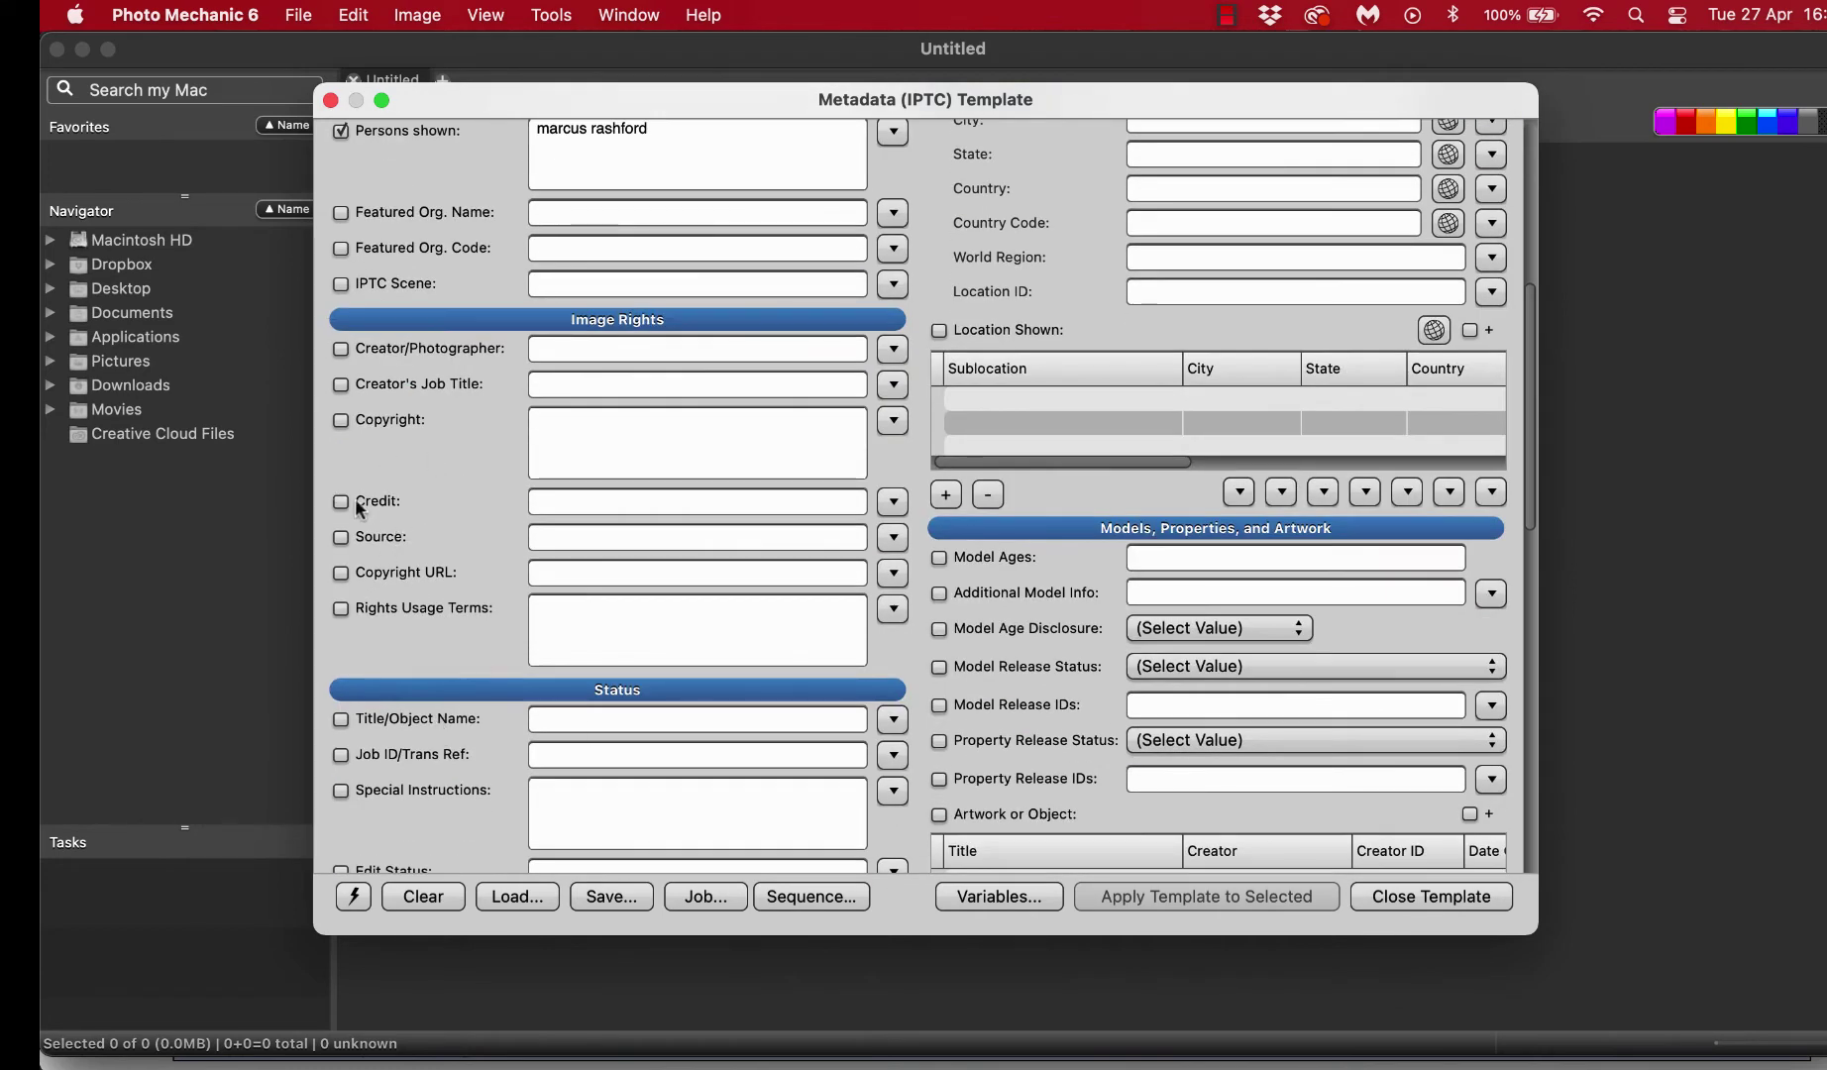
{"action": "left_click", "coordinate": [590, 350]}
{"action": "type", "text": "Richard Ault"}
{"action": "key", "text": "Tab"}
{"action": "left_click", "coordinate": [341, 385]}
{"action": "type", "text": "Stringer"}
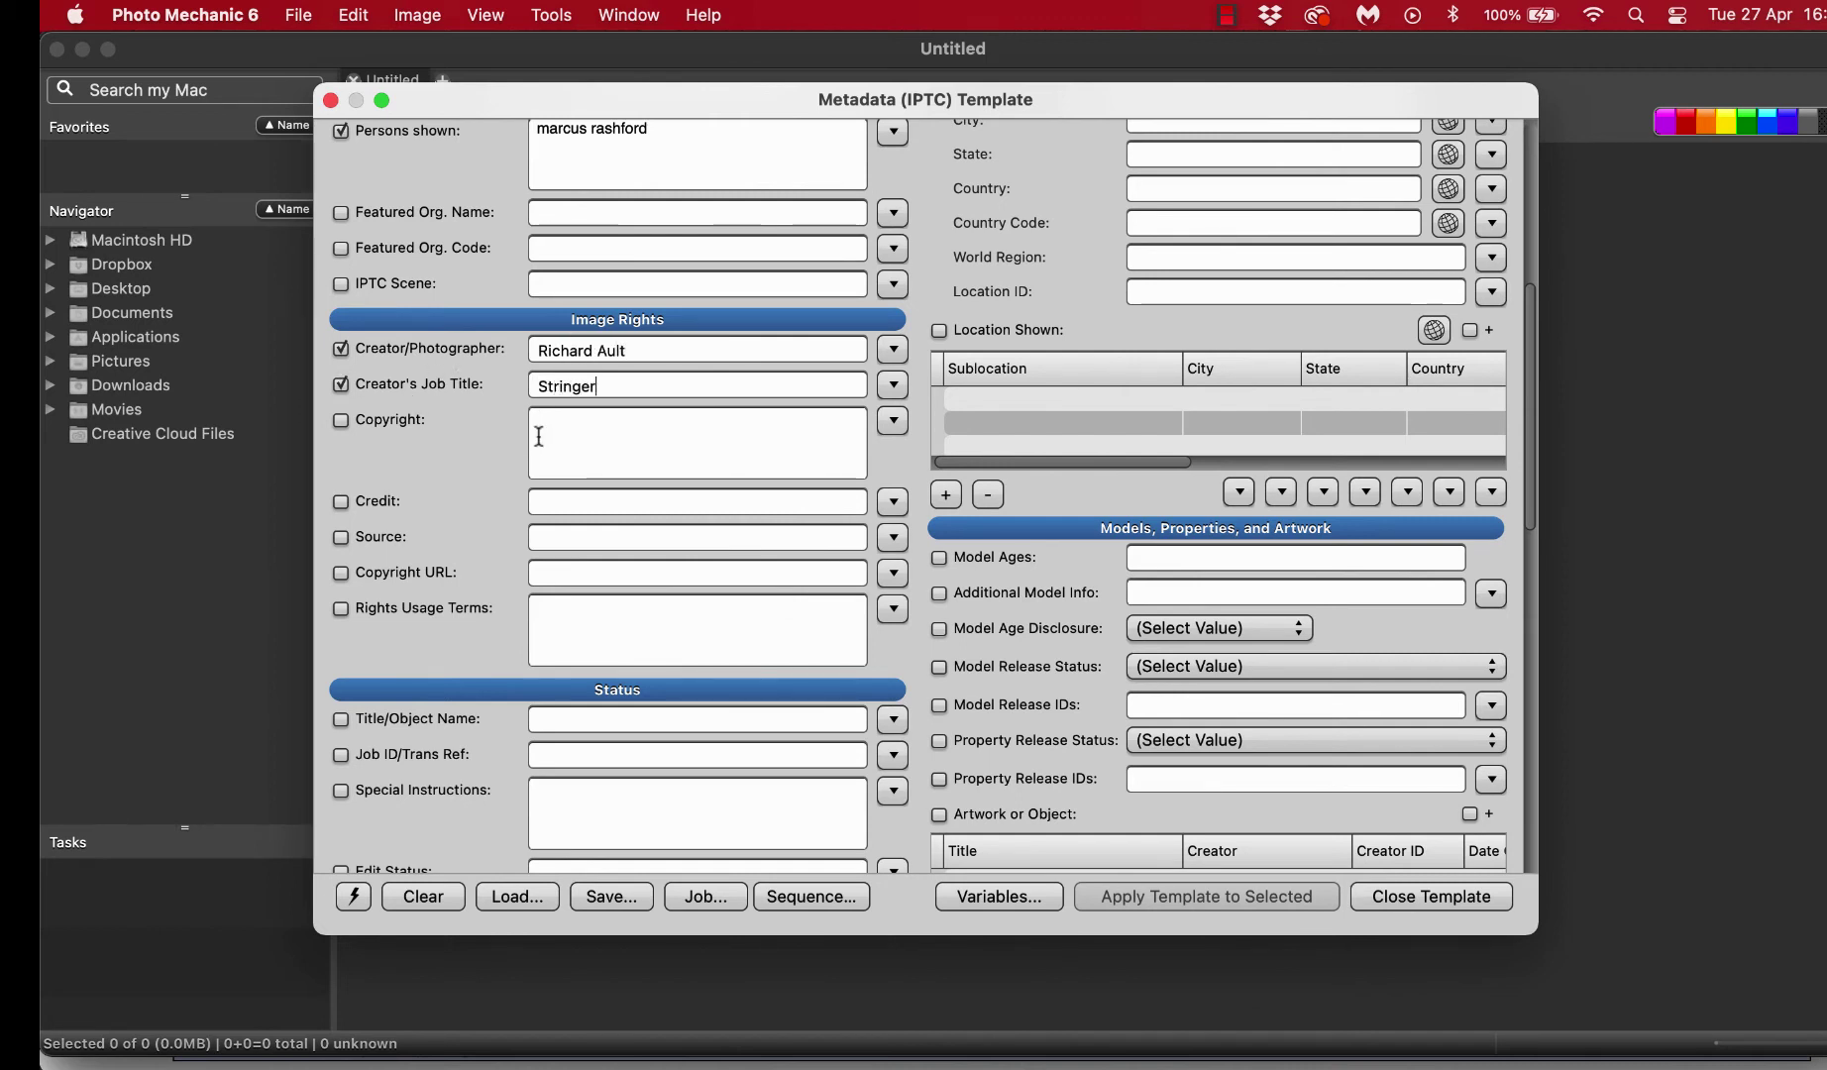
Enable Copyright with the photographer's name and talru.com, and paste the same line into Credit
{"action": "left_click", "coordinate": [539, 437]}
{"action": "left_click", "coordinate": [340, 420]}
{"action": "left_click", "coordinate": [648, 431]}
{"action": "type", "text": "Richard Ault"}
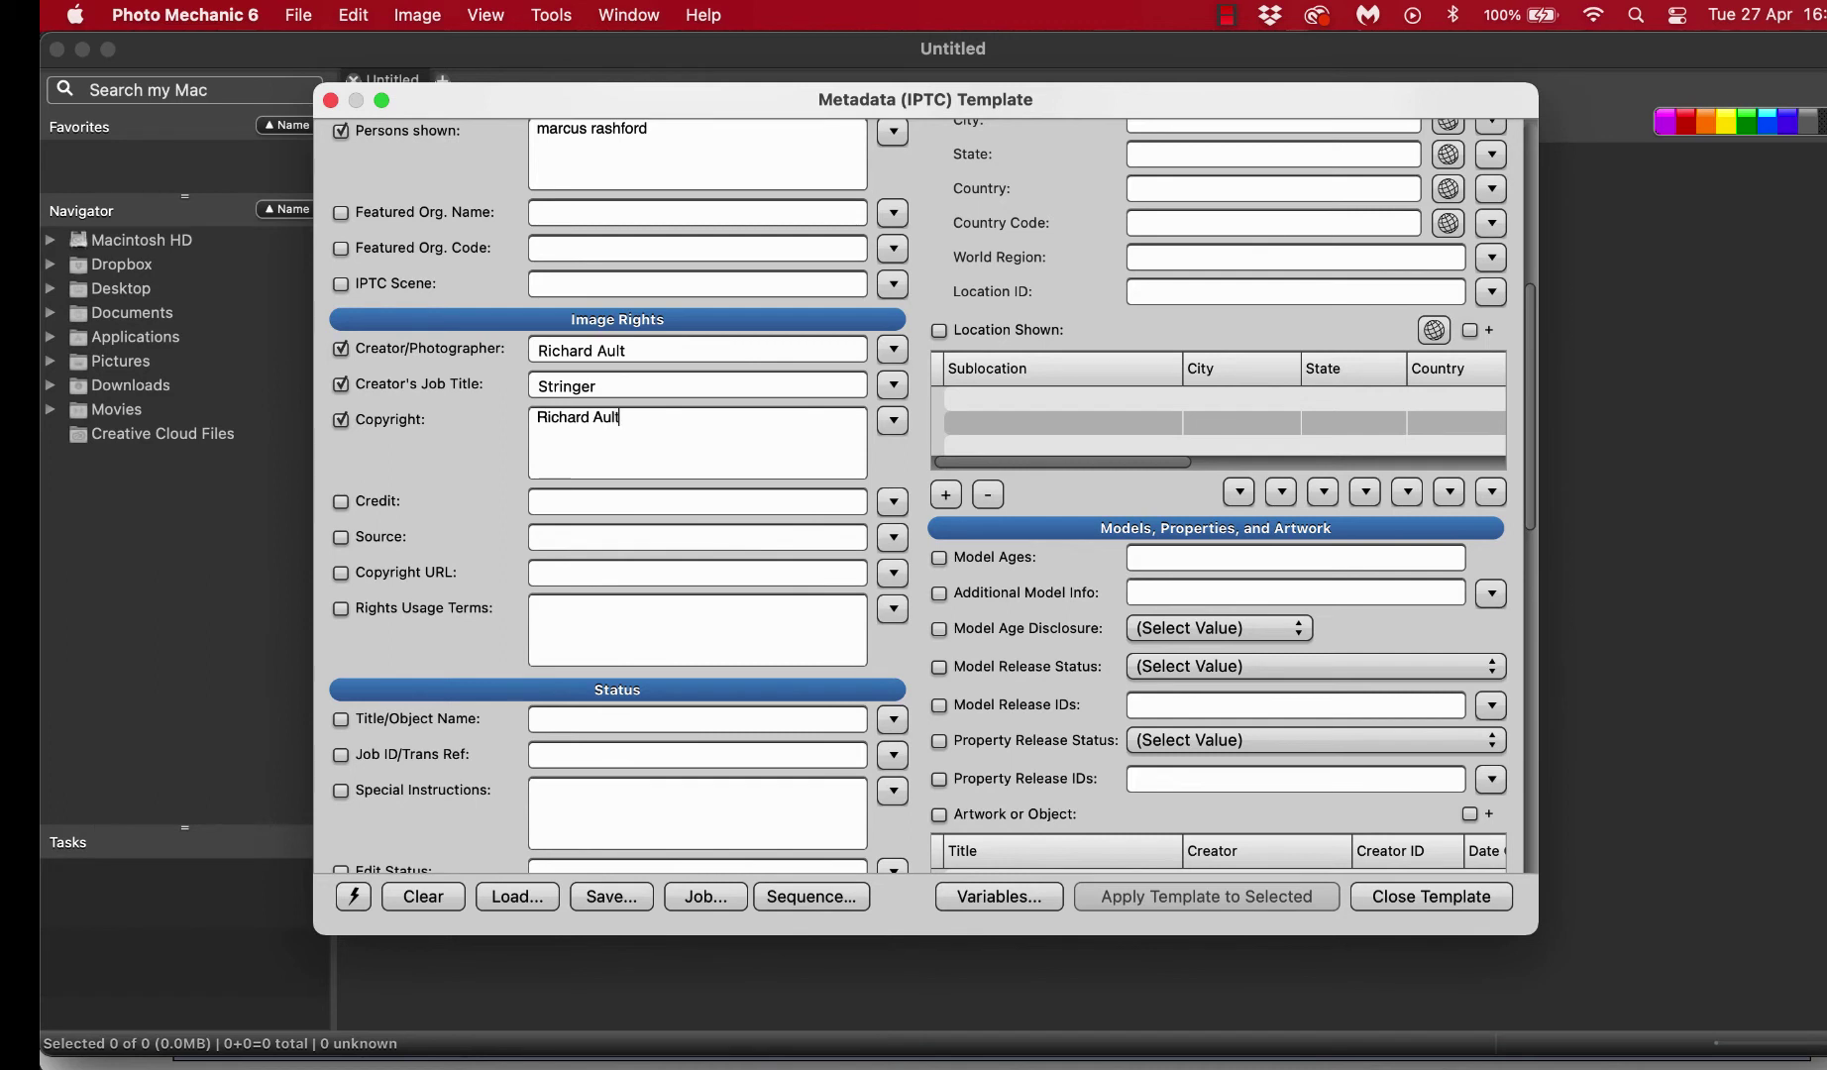
{"action": "type", "text": "/Talru.com"}
{"action": "key", "text": "super+a"}
{"action": "key", "text": "super+c"}
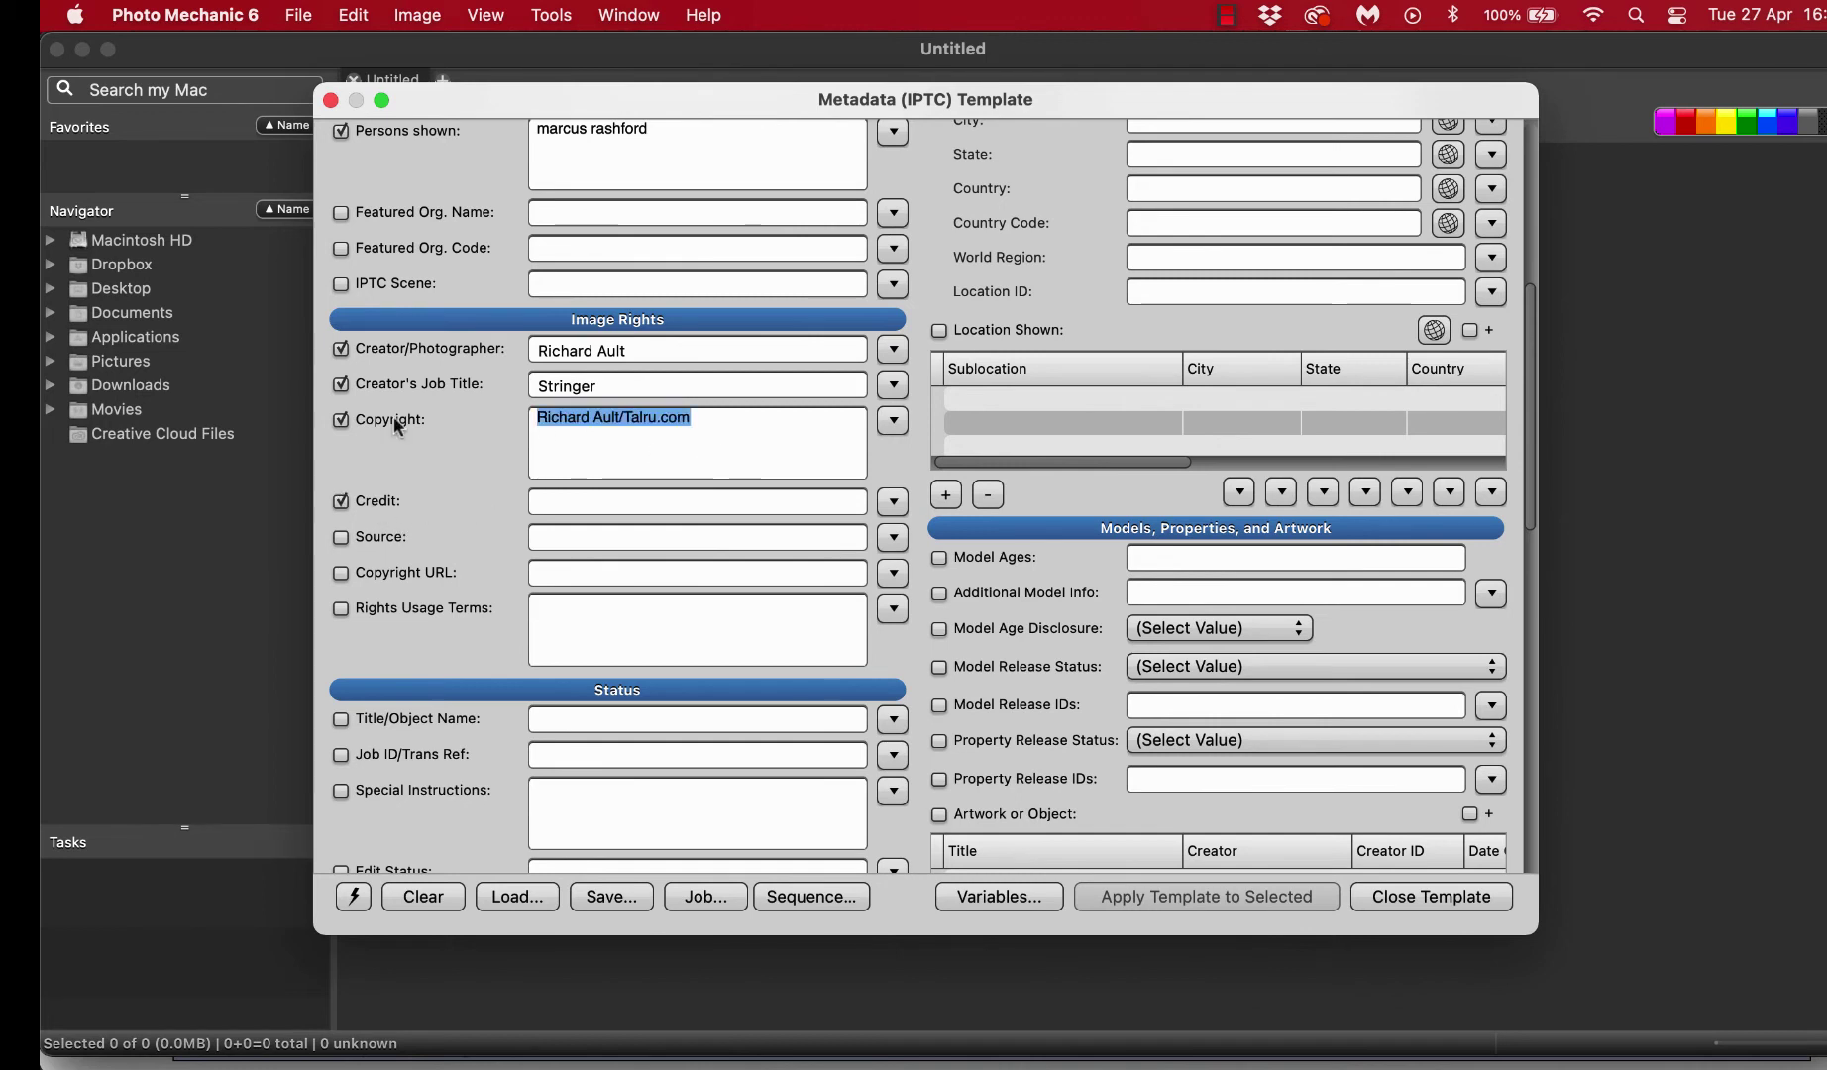
{"action": "left_click", "coordinate": [613, 506]}
{"action": "key", "text": "super+v"}
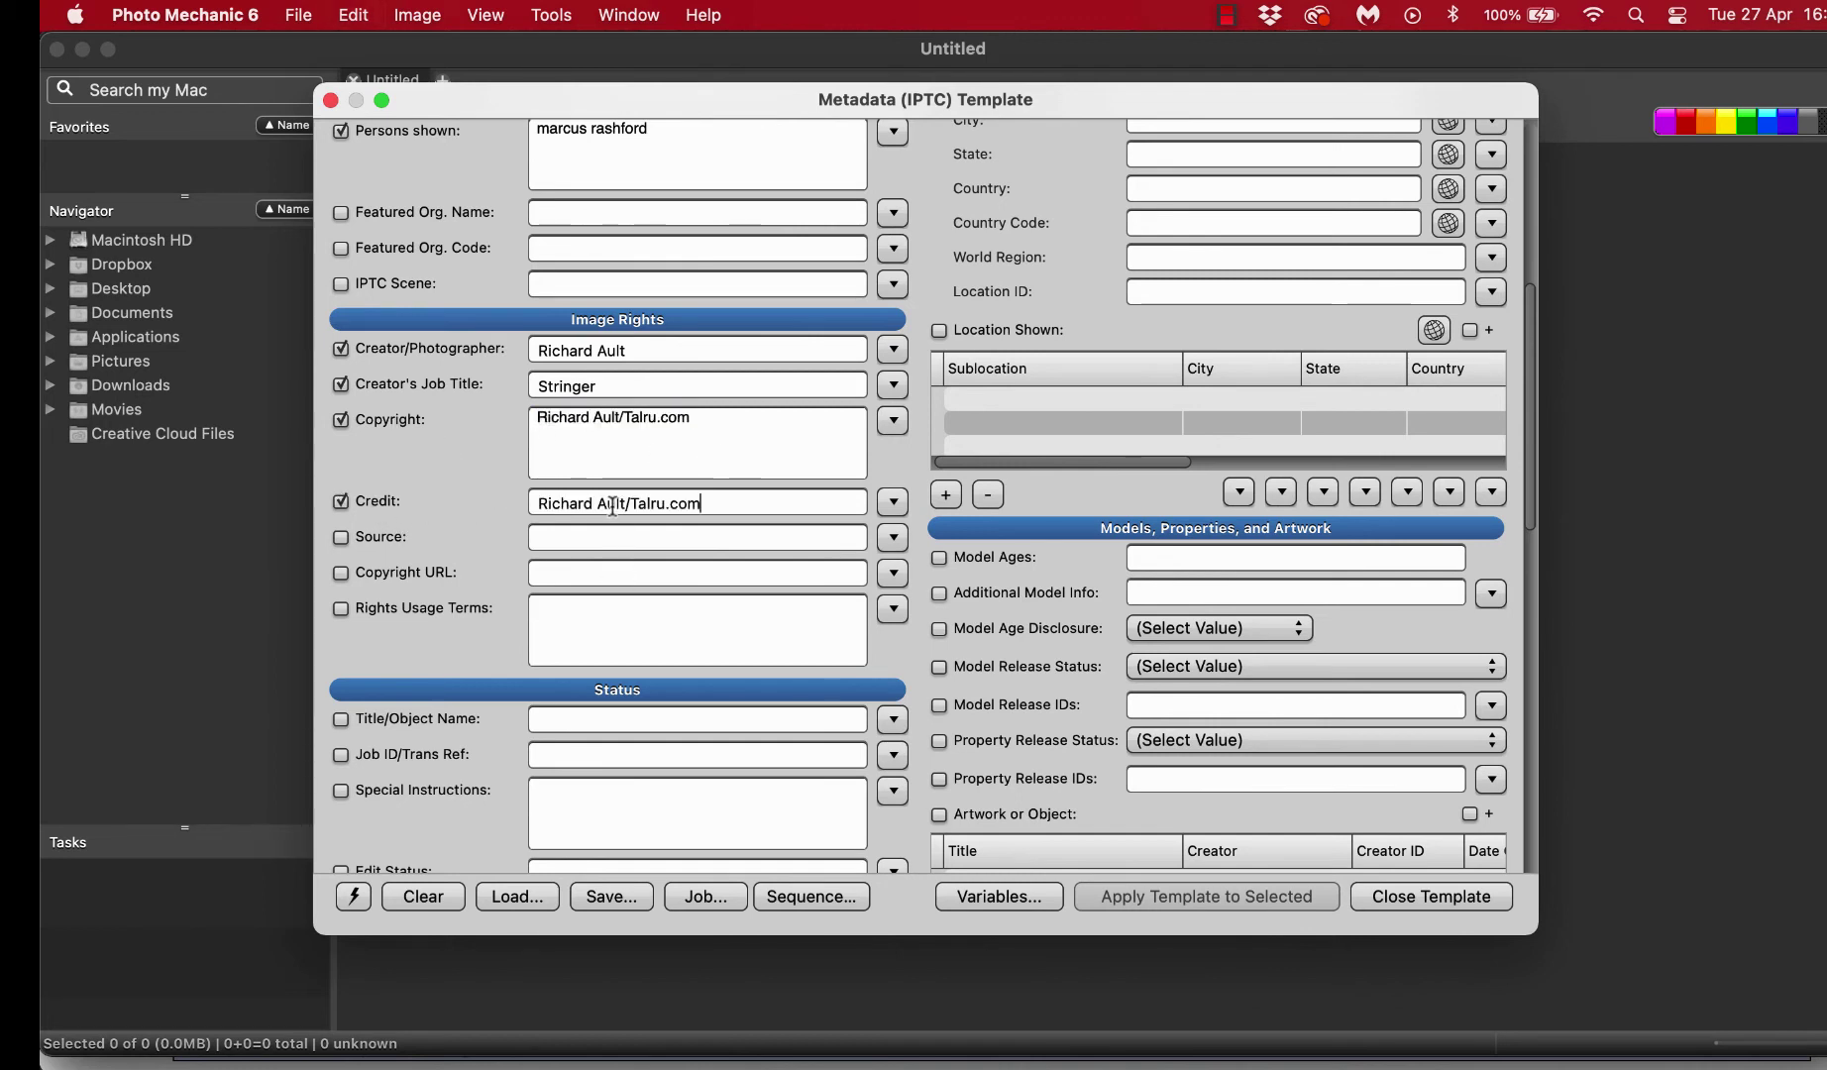
{"action": "left_click", "coordinate": [341, 538]}
{"action": "left_click", "coordinate": [341, 537]}
{"action": "left_click", "coordinate": [602, 574]}
{"action": "type", "text": "www.talru.com"}
{"action": "left_click", "coordinate": [341, 609]}
Enter 'NO UNPAID USAGE. Editorial use only. **The Daily News EXCLUDED**' as the Rights Usage Terms
{"action": "left_click", "coordinate": [661, 613]}
{"action": "type", "text": "NO UNPAIR"}
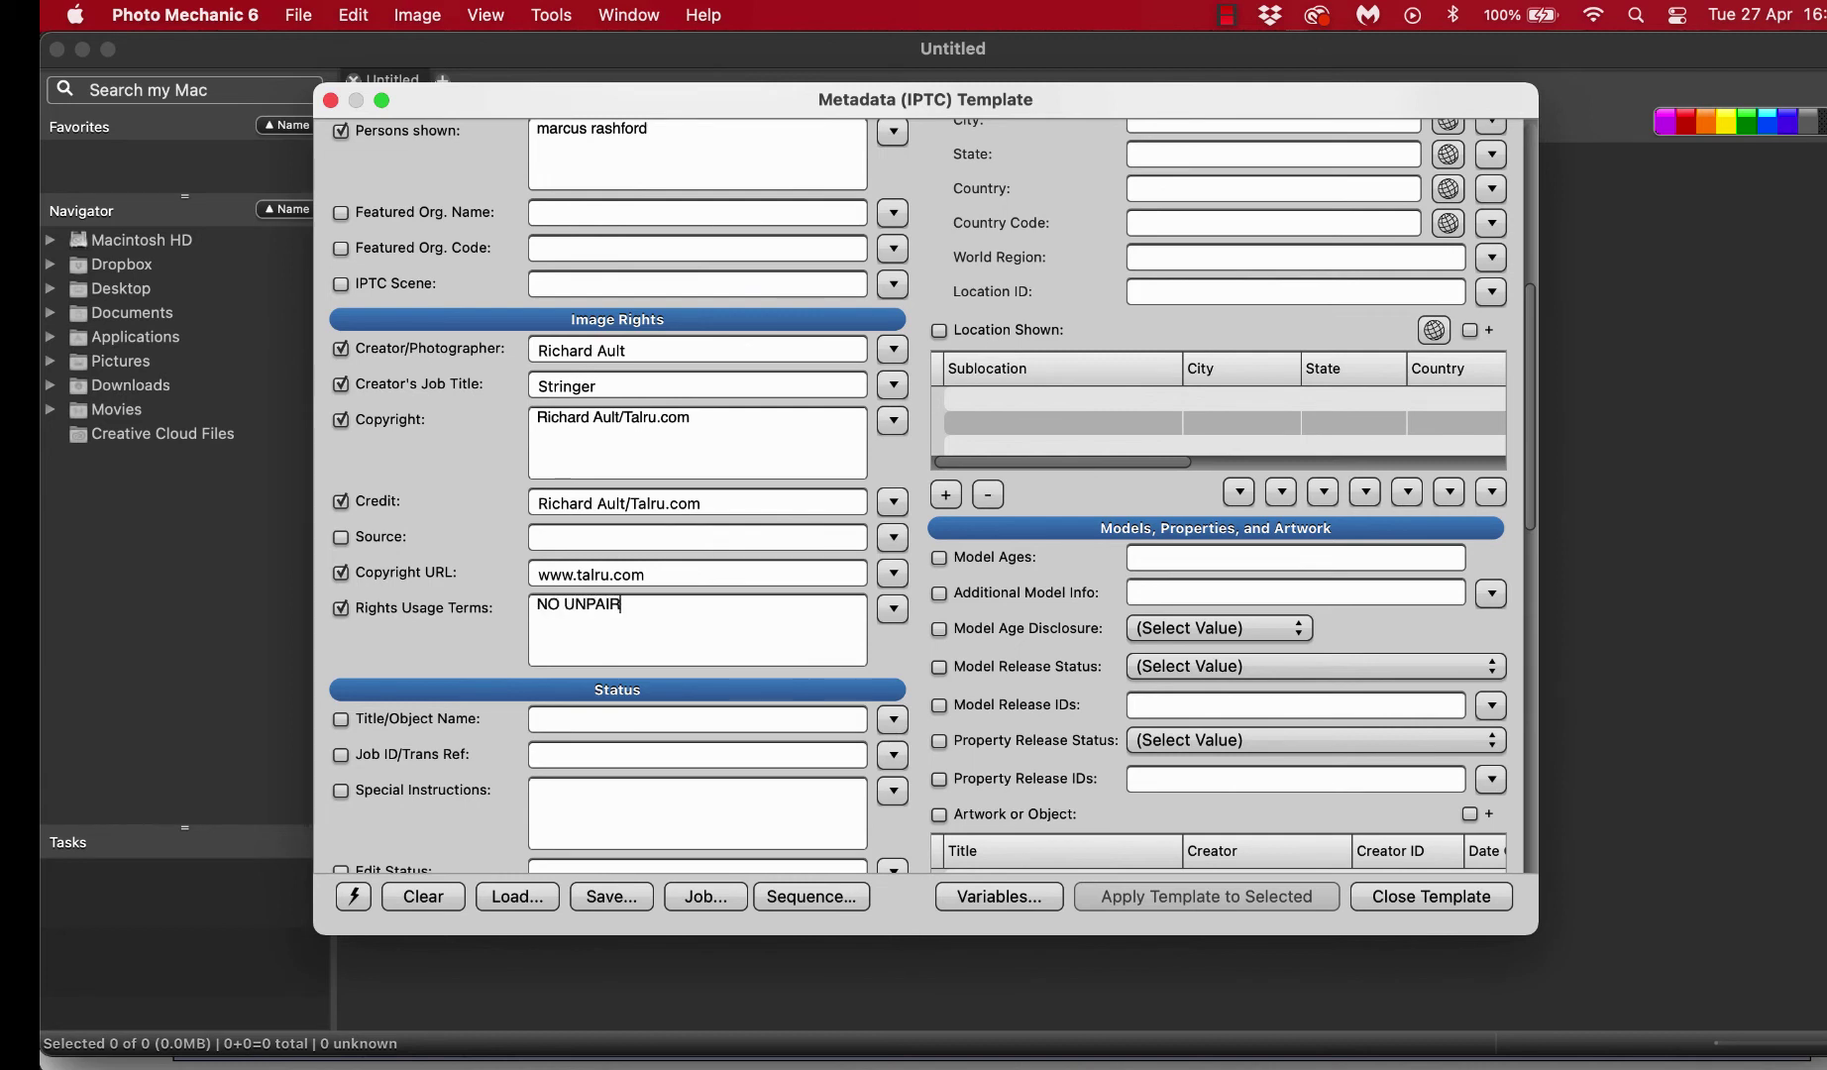
{"action": "key", "text": "BackSpace"}
{"action": "type", "text": "D USAGE. Editorial use only."}
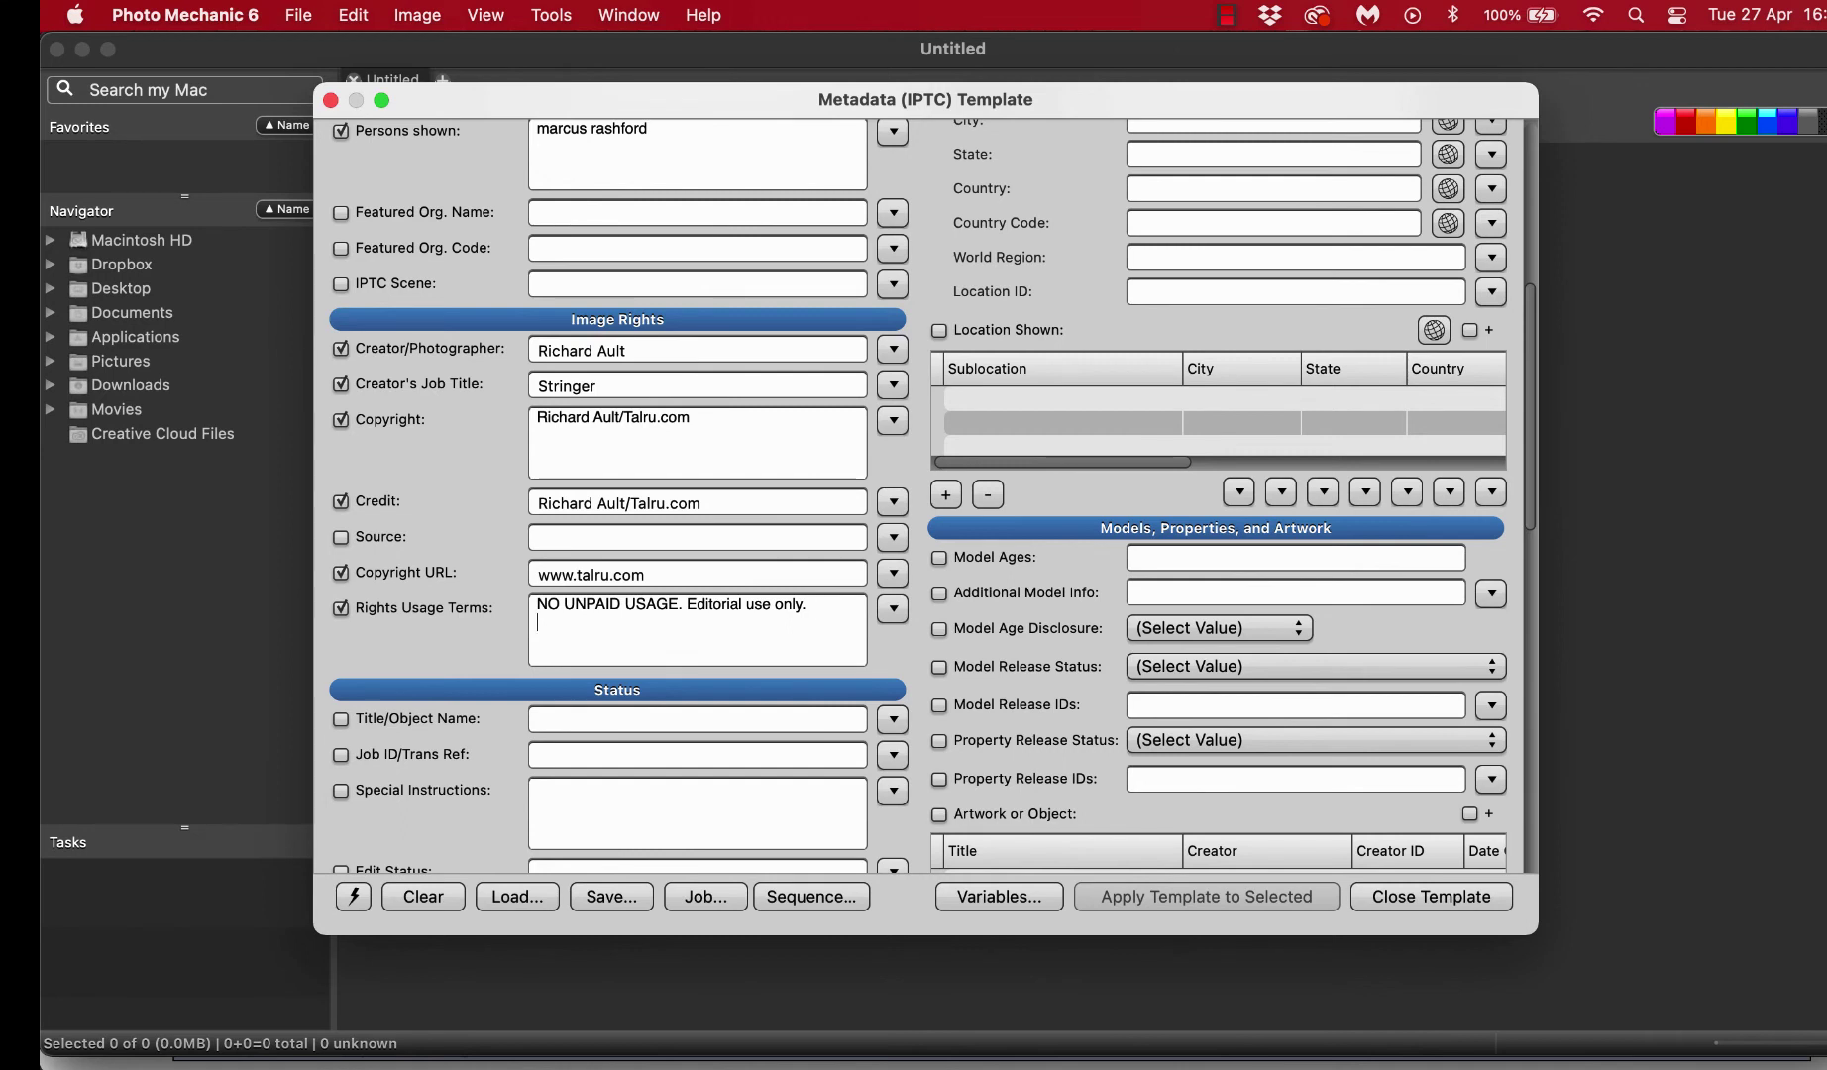
{"action": "type", "text": "**The Daily News**"}
{"action": "key", "text": "BackSpace"}
{"action": "key", "text": "BackSpace"}
{"action": "type", "text": "EXCLUDED**"}
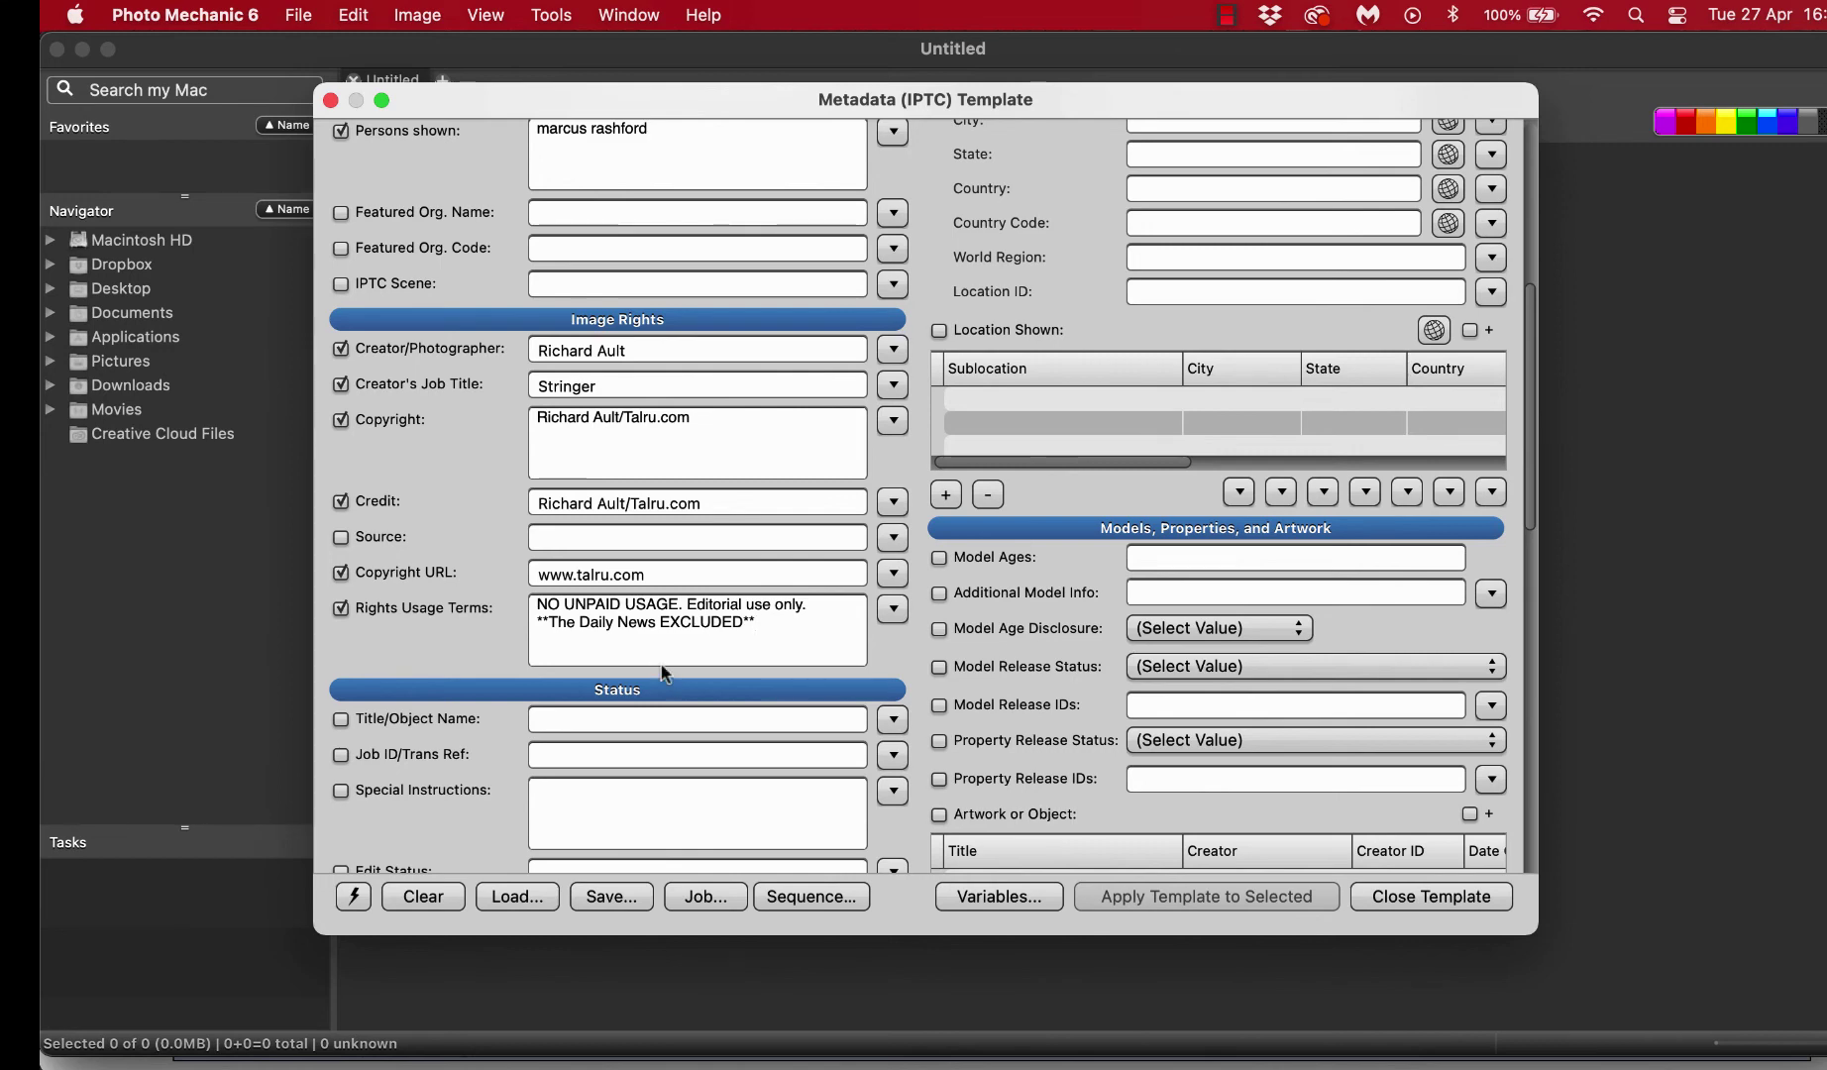
Clear the stray text from Category and exclude Category from the template
{"action": "scroll", "coordinate": [667, 678], "scroll_direction": "down", "scroll_amount": 8}
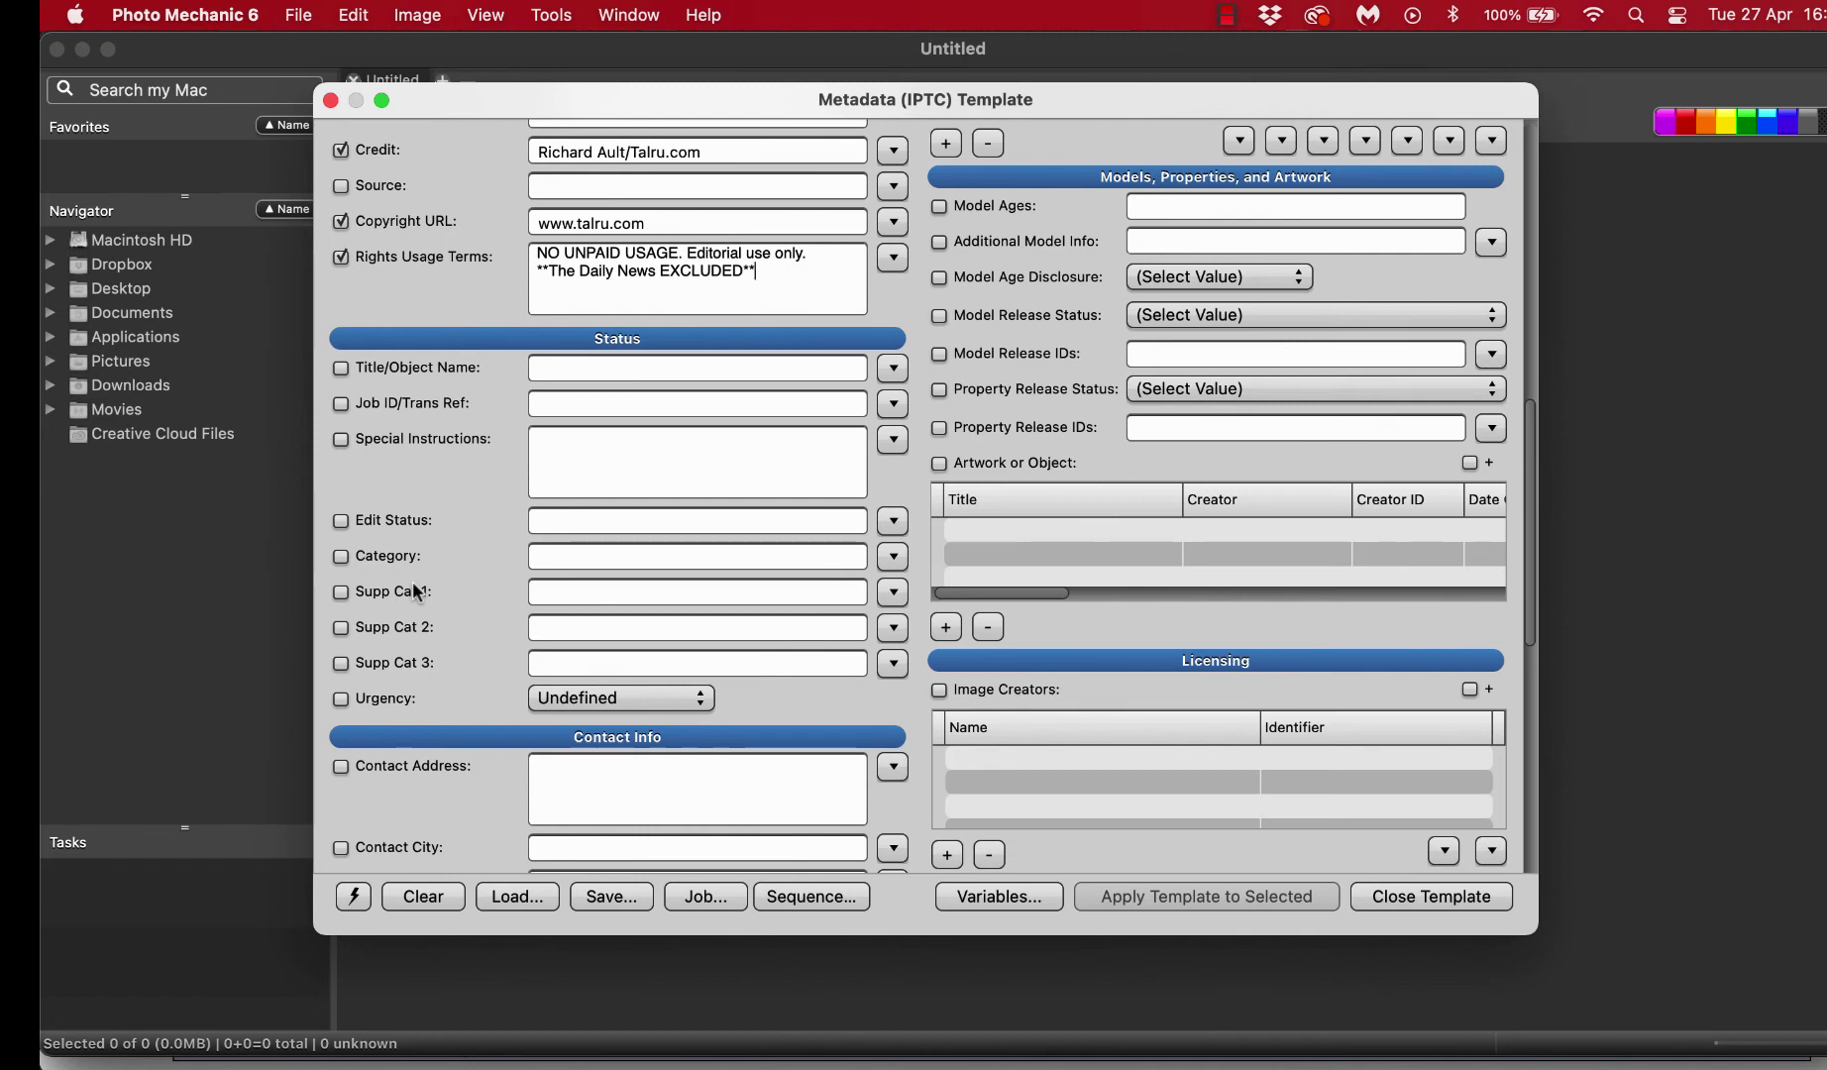
{"action": "left_click", "coordinate": [563, 557]}
{"action": "type", "text": "sdasd"}
{"action": "left_click_drag", "start_coordinate": [640, 550], "coordinate": [520, 553]}
{"action": "key", "text": "BackSpace"}
{"action": "left_click", "coordinate": [343, 556]}
Include the empty Contact Address field in the template
{"action": "scroll", "coordinate": [928, 832], "scroll_direction": "down", "scroll_amount": 10}
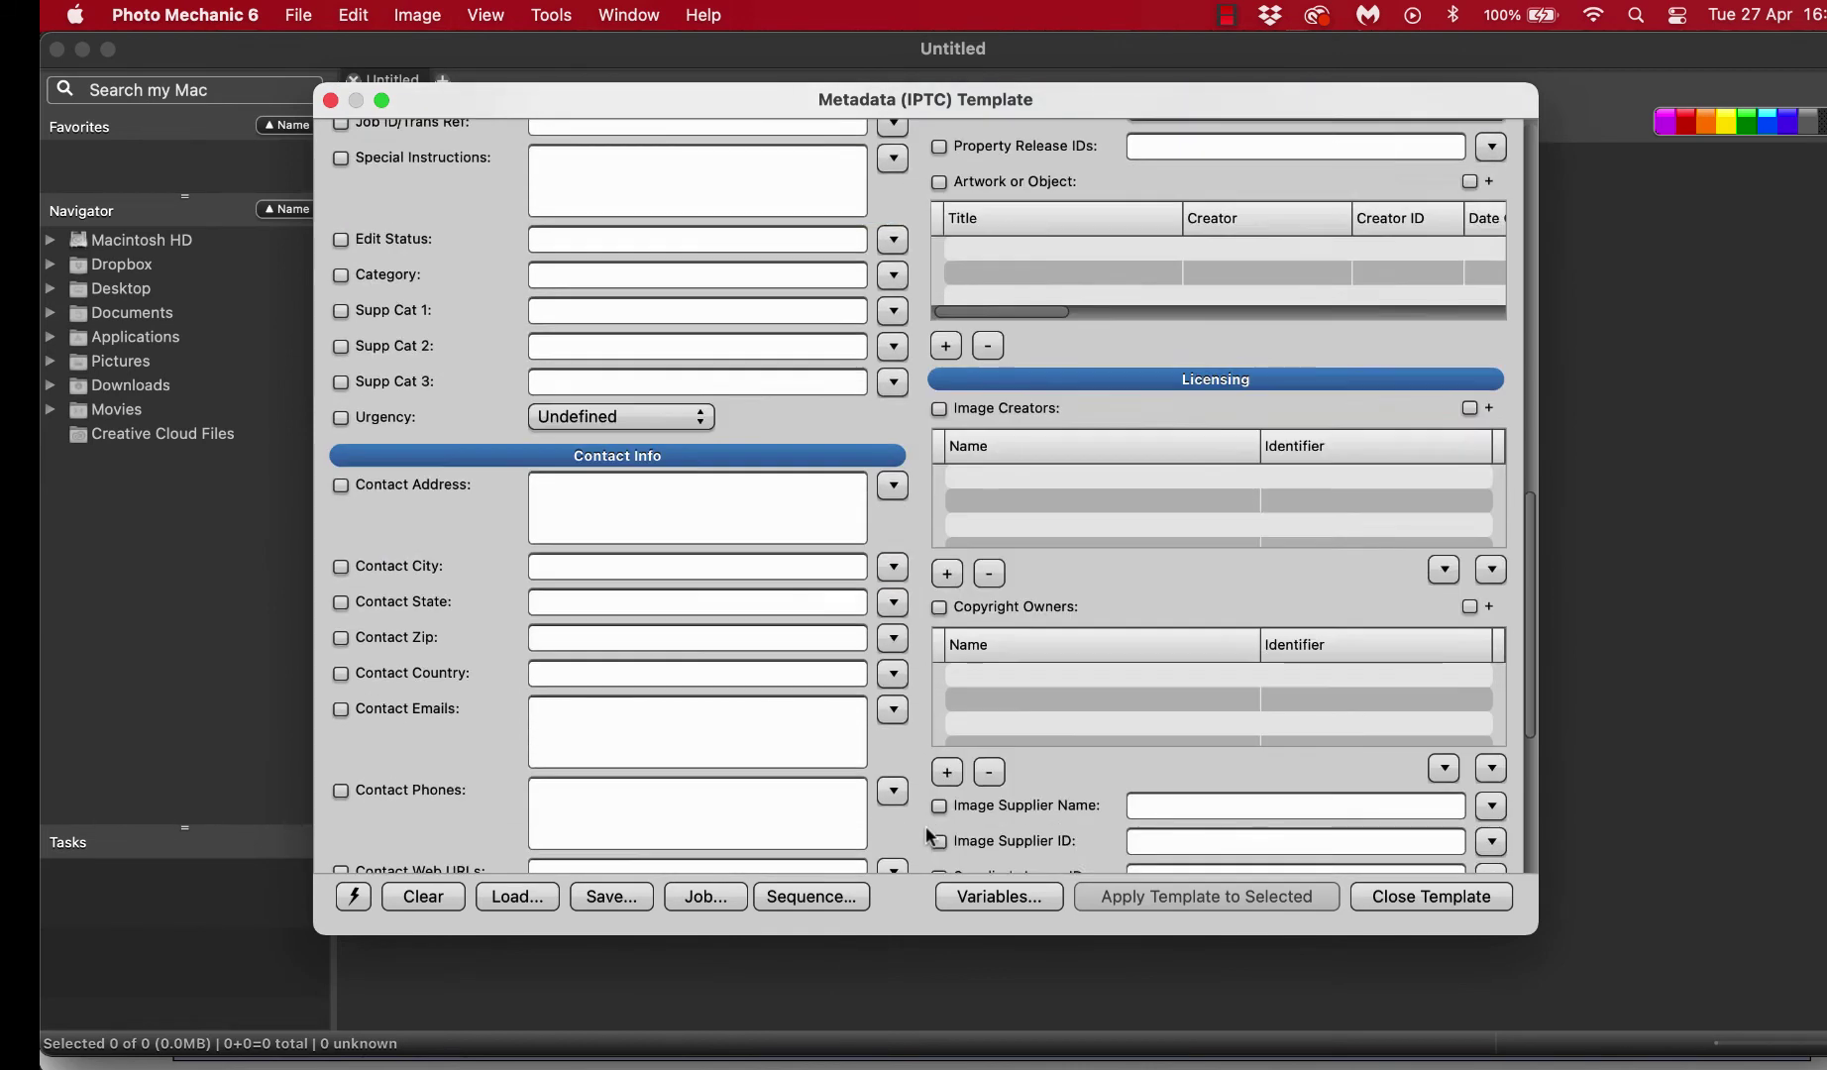
{"action": "scroll", "coordinate": [929, 836], "scroll_direction": "down", "scroll_amount": 1}
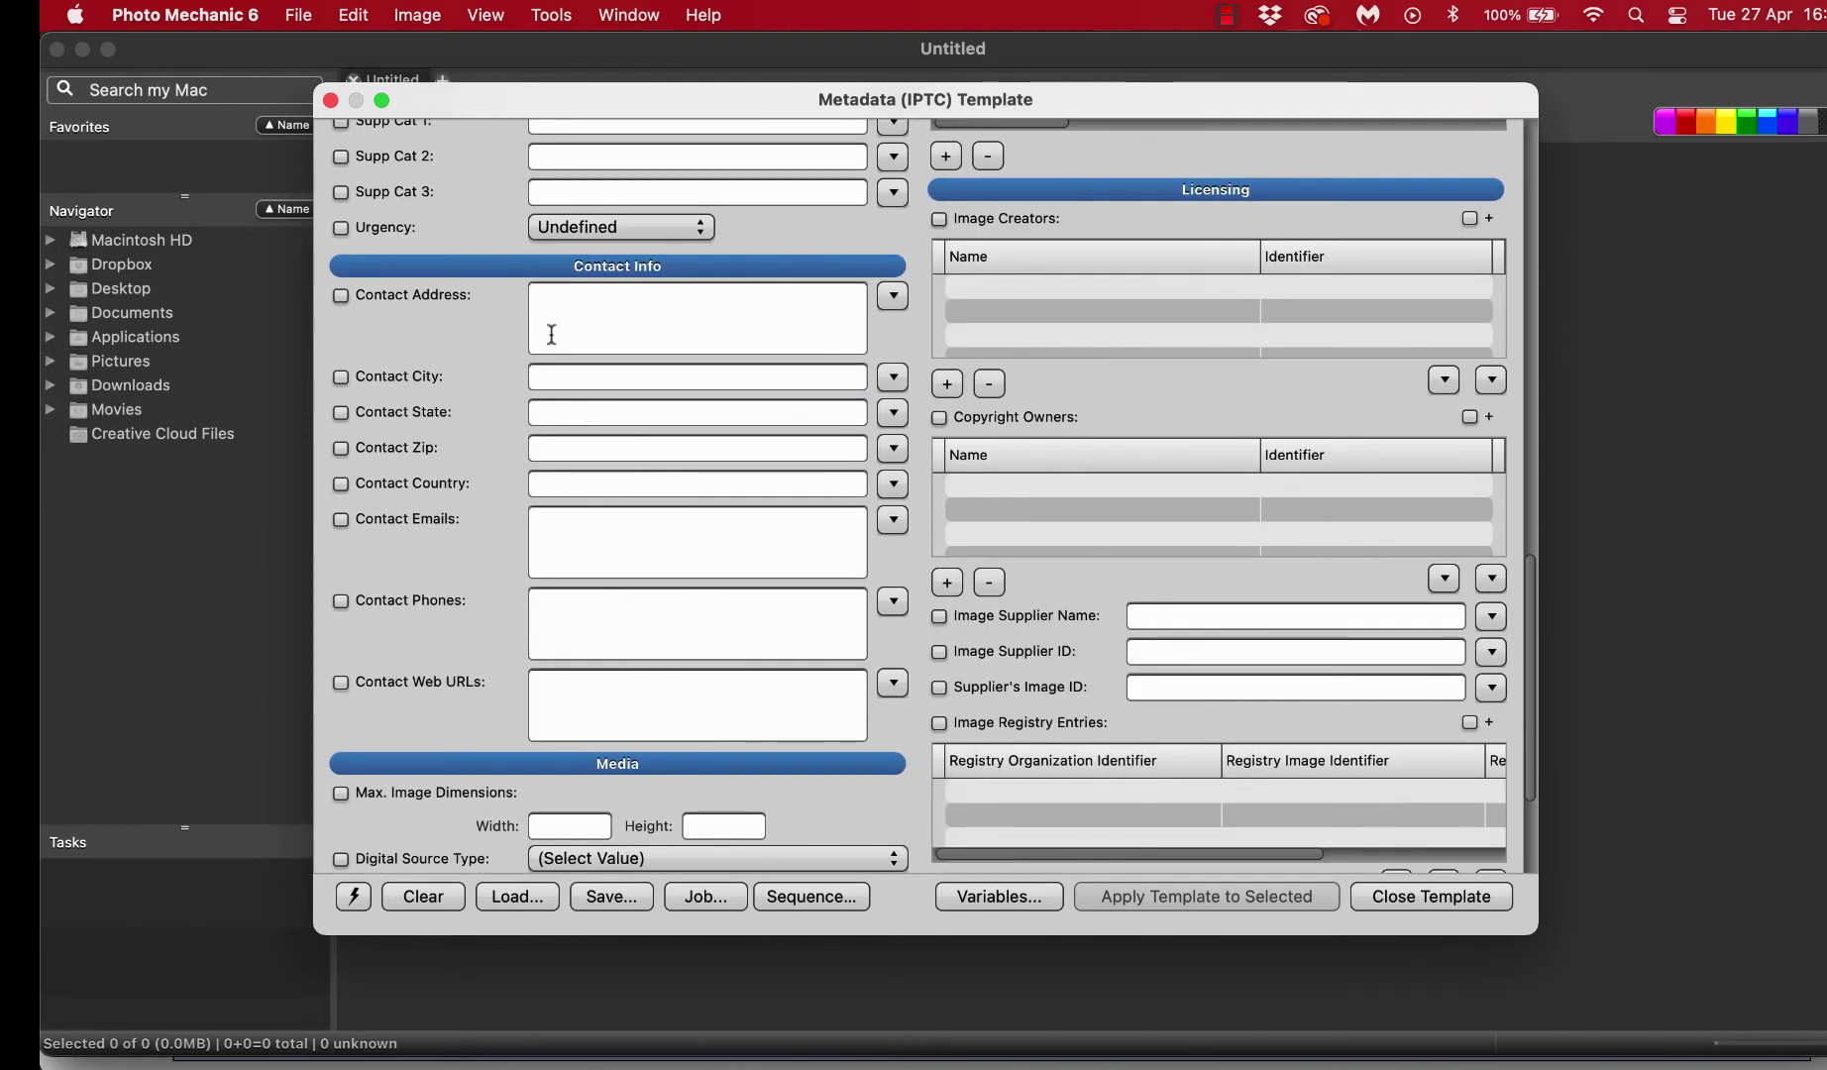
{"action": "left_click", "coordinate": [341, 297]}
{"action": "scroll", "coordinate": [912, 757], "scroll_direction": "down", "scroll_amount": 5}
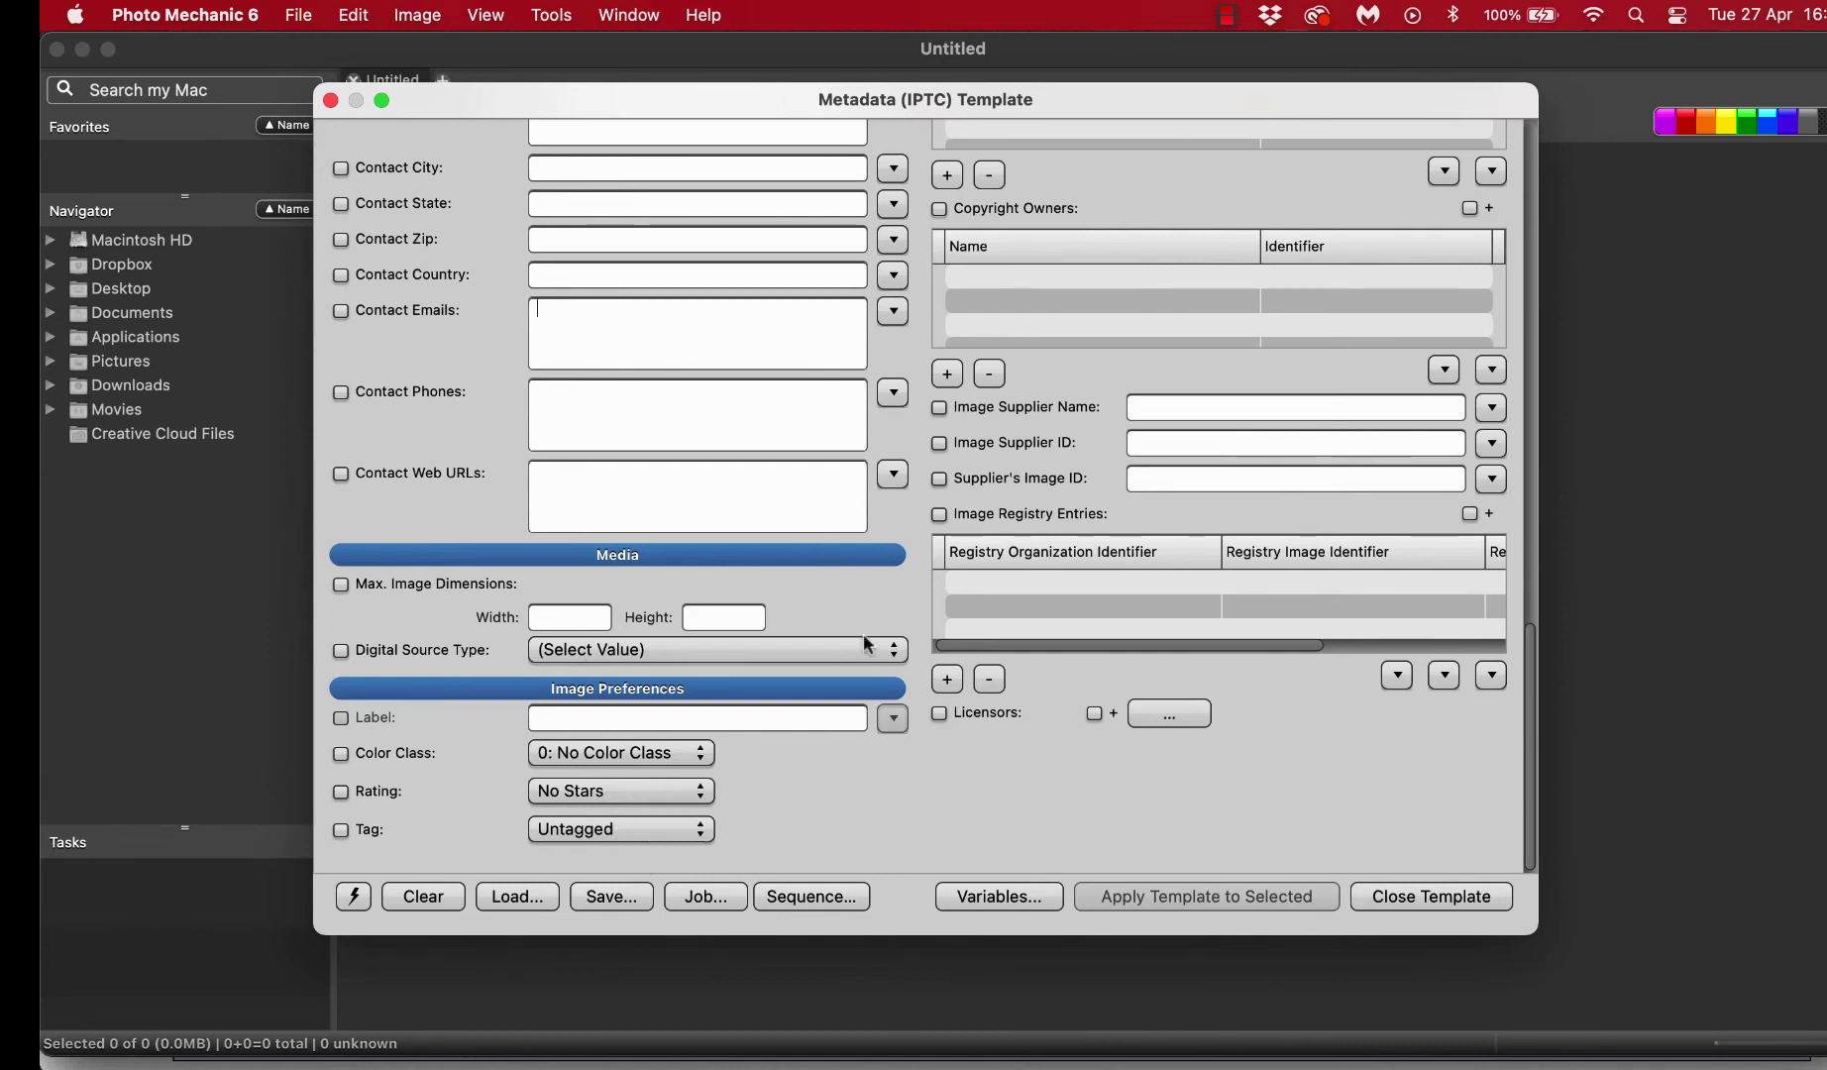
Review the Event, IPTC Subject Code and ISO Country Code fields, leaving them blank
{"action": "scroll", "coordinate": [904, 201], "scroll_direction": "up", "scroll_amount": 10}
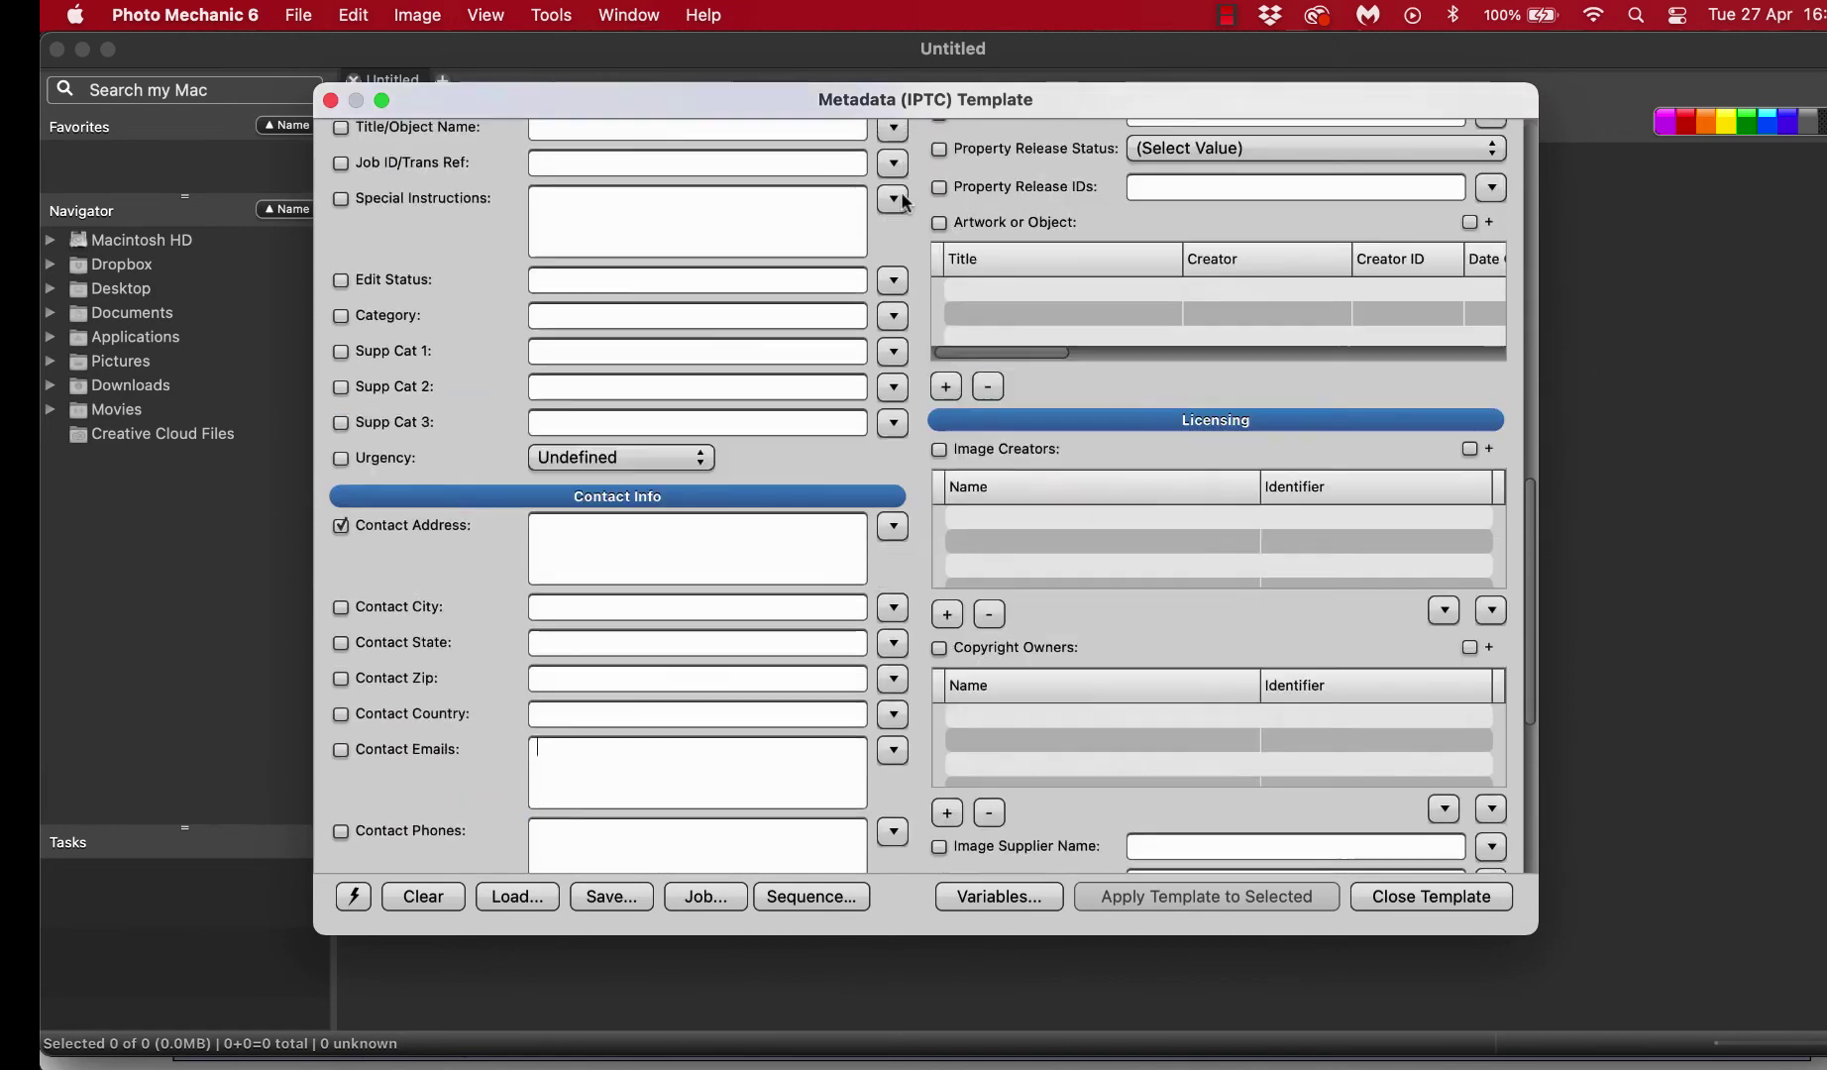
{"action": "scroll", "coordinate": [902, 199], "scroll_direction": "up", "scroll_amount": 20}
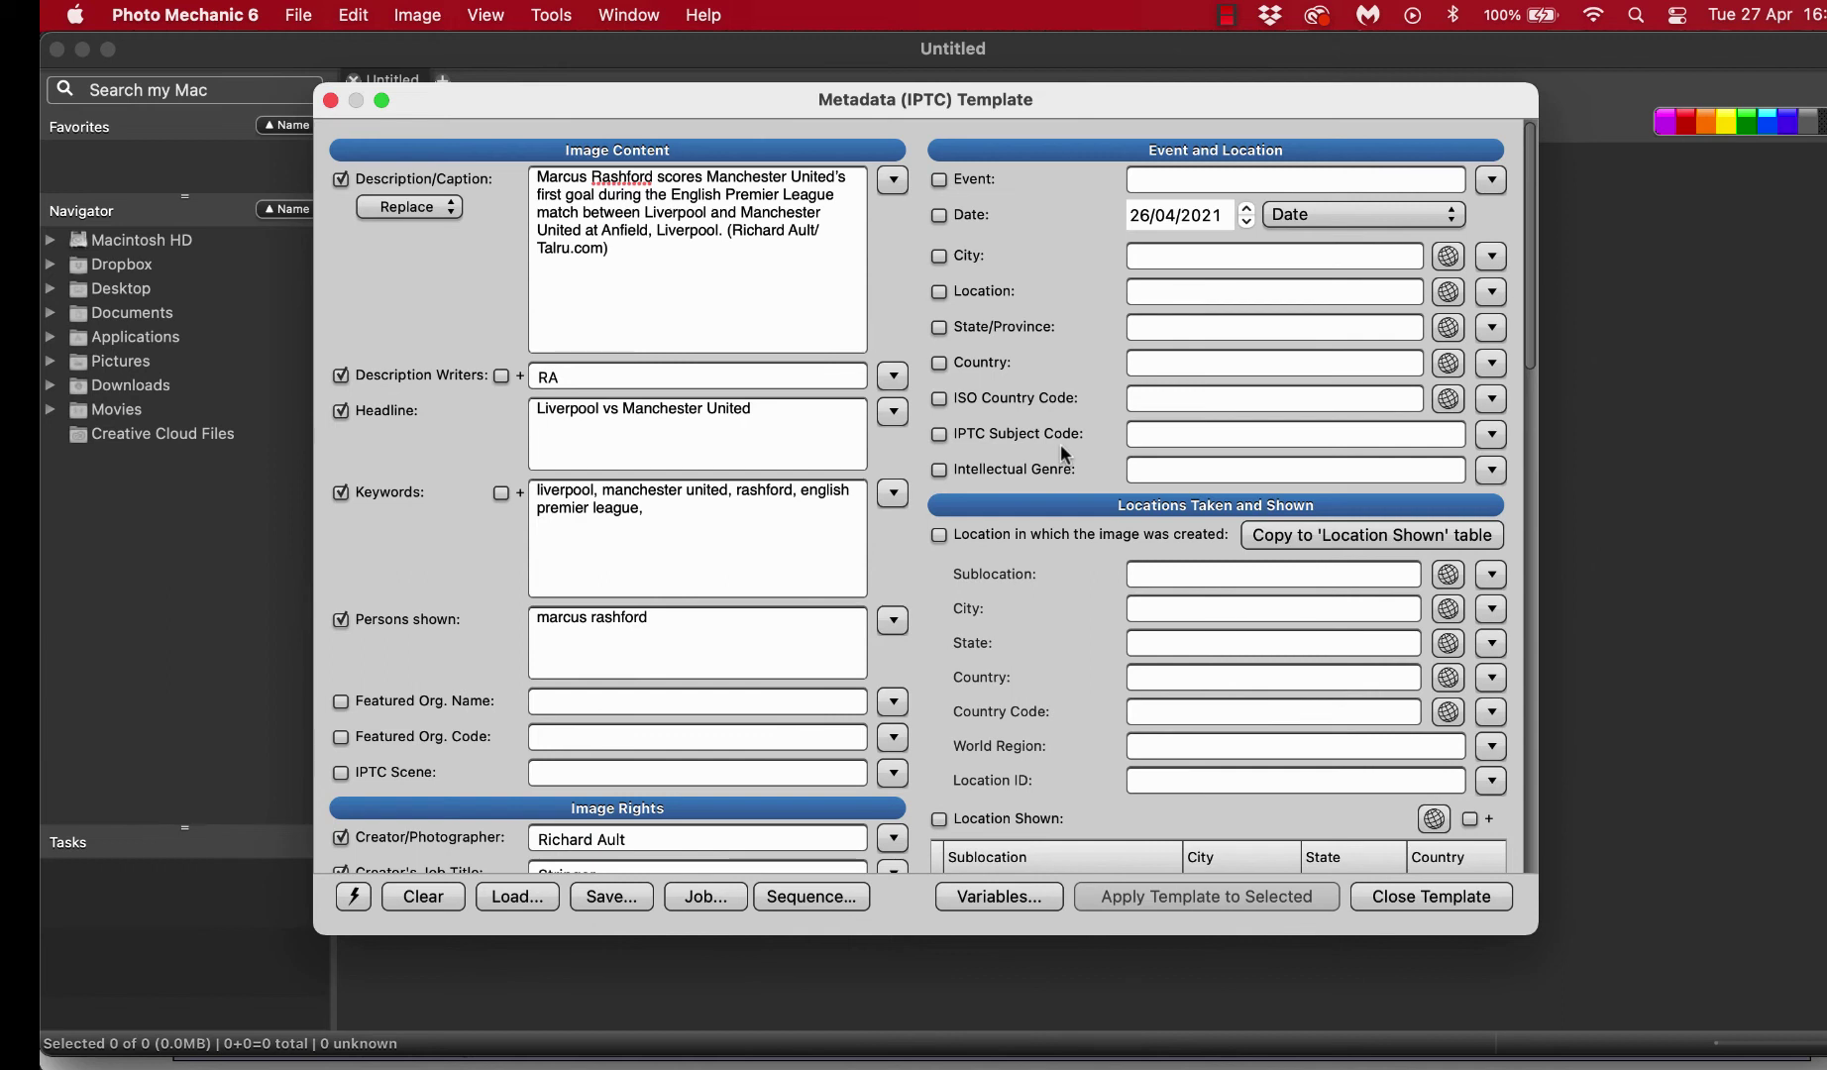
{"action": "left_click", "coordinate": [1226, 189]}
{"action": "left_click", "coordinate": [1149, 433]}
{"action": "left_click", "coordinate": [1155, 402]}
{"action": "left_click", "coordinate": [1156, 426]}
Include 'Location in which the image was created' in the template
{"action": "scroll", "coordinate": [1083, 628], "scroll_direction": "down", "scroll_amount": 5}
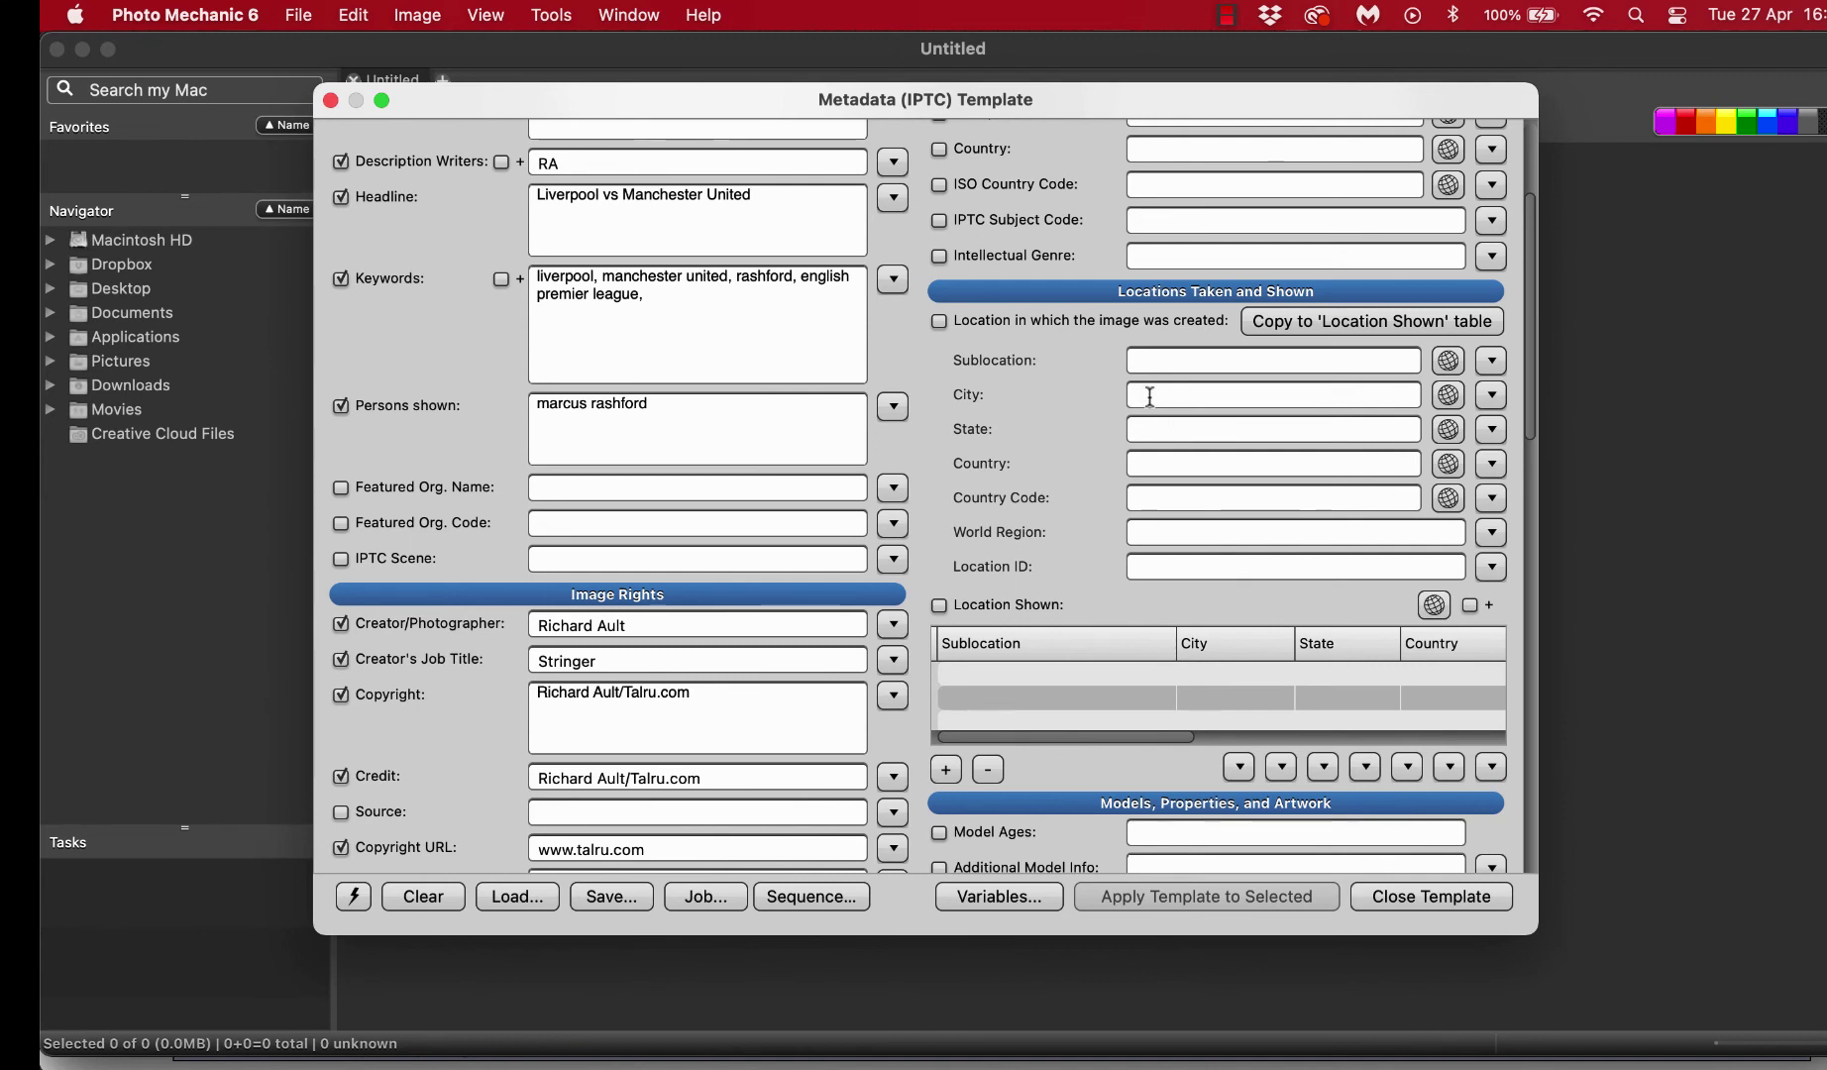
{"action": "left_click", "coordinate": [1450, 396]}
{"action": "scroll", "coordinate": [1061, 595], "scroll_direction": "down", "scroll_amount": 3}
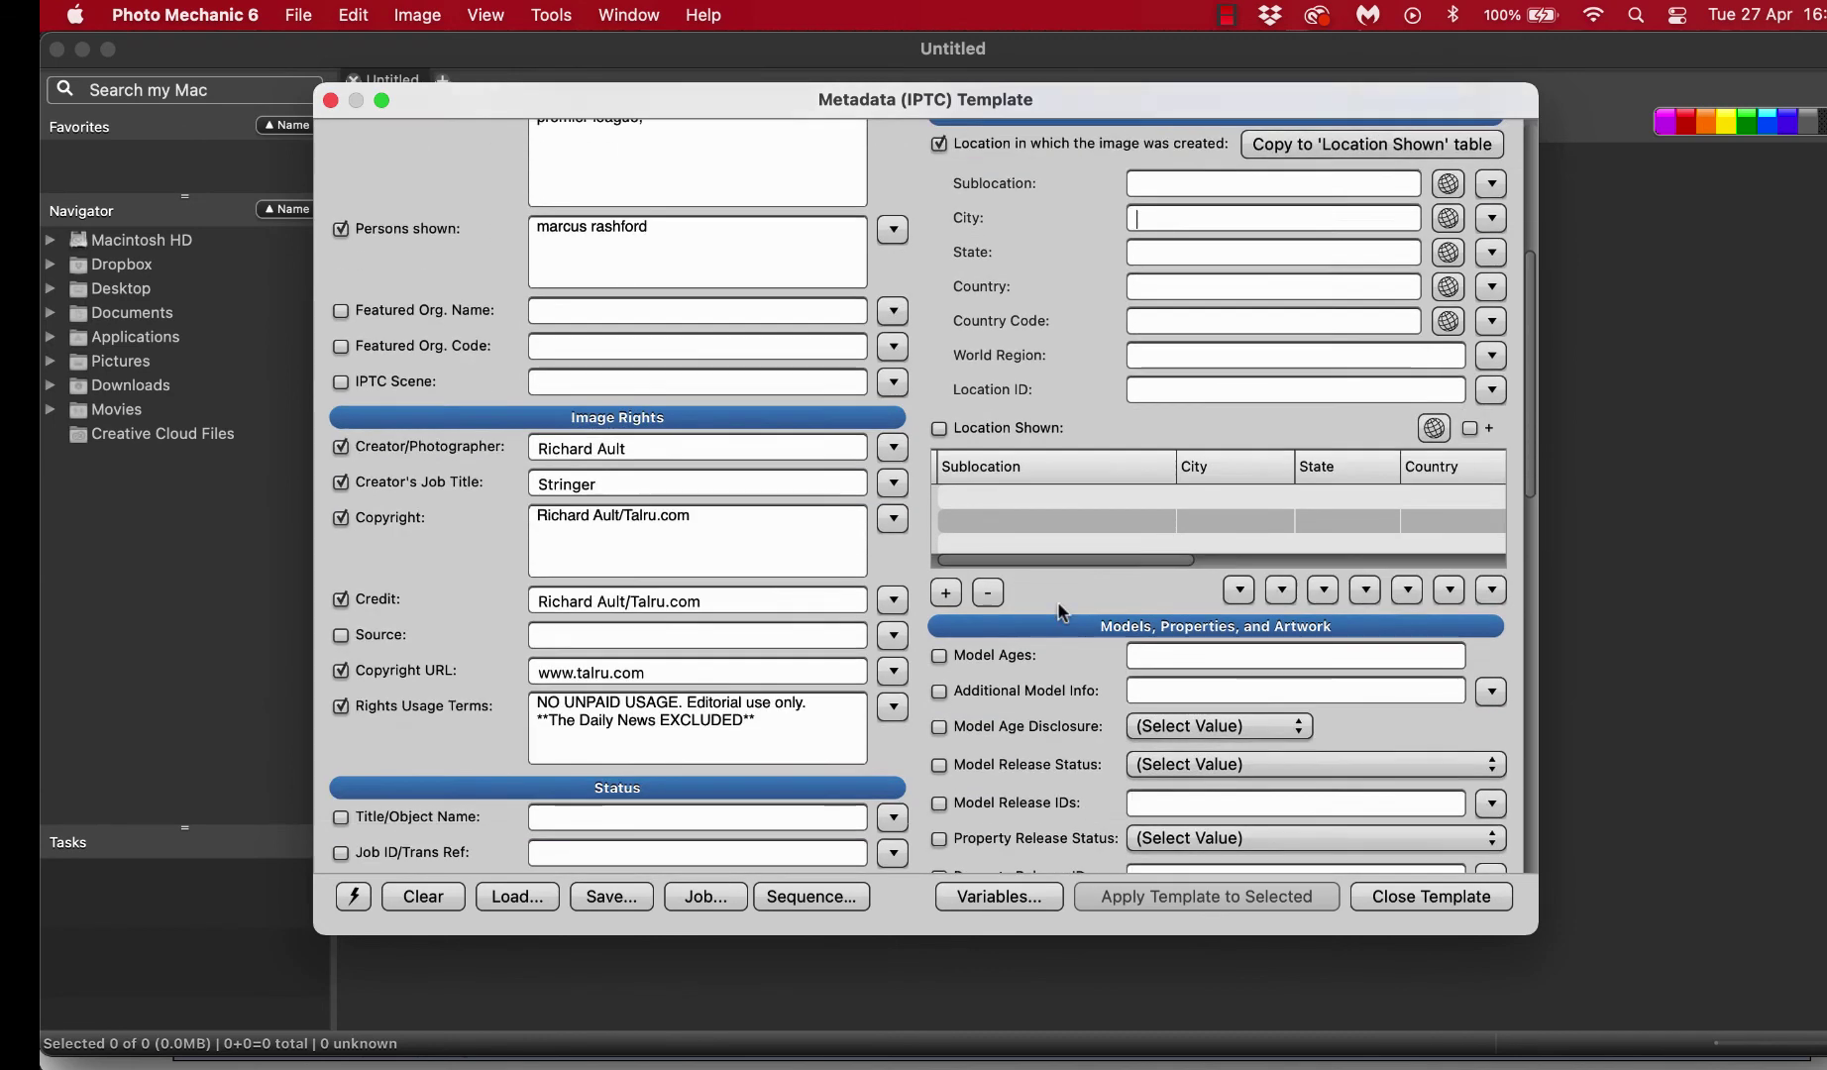
{"action": "scroll", "coordinate": [1060, 611], "scroll_direction": "down", "scroll_amount": 6}
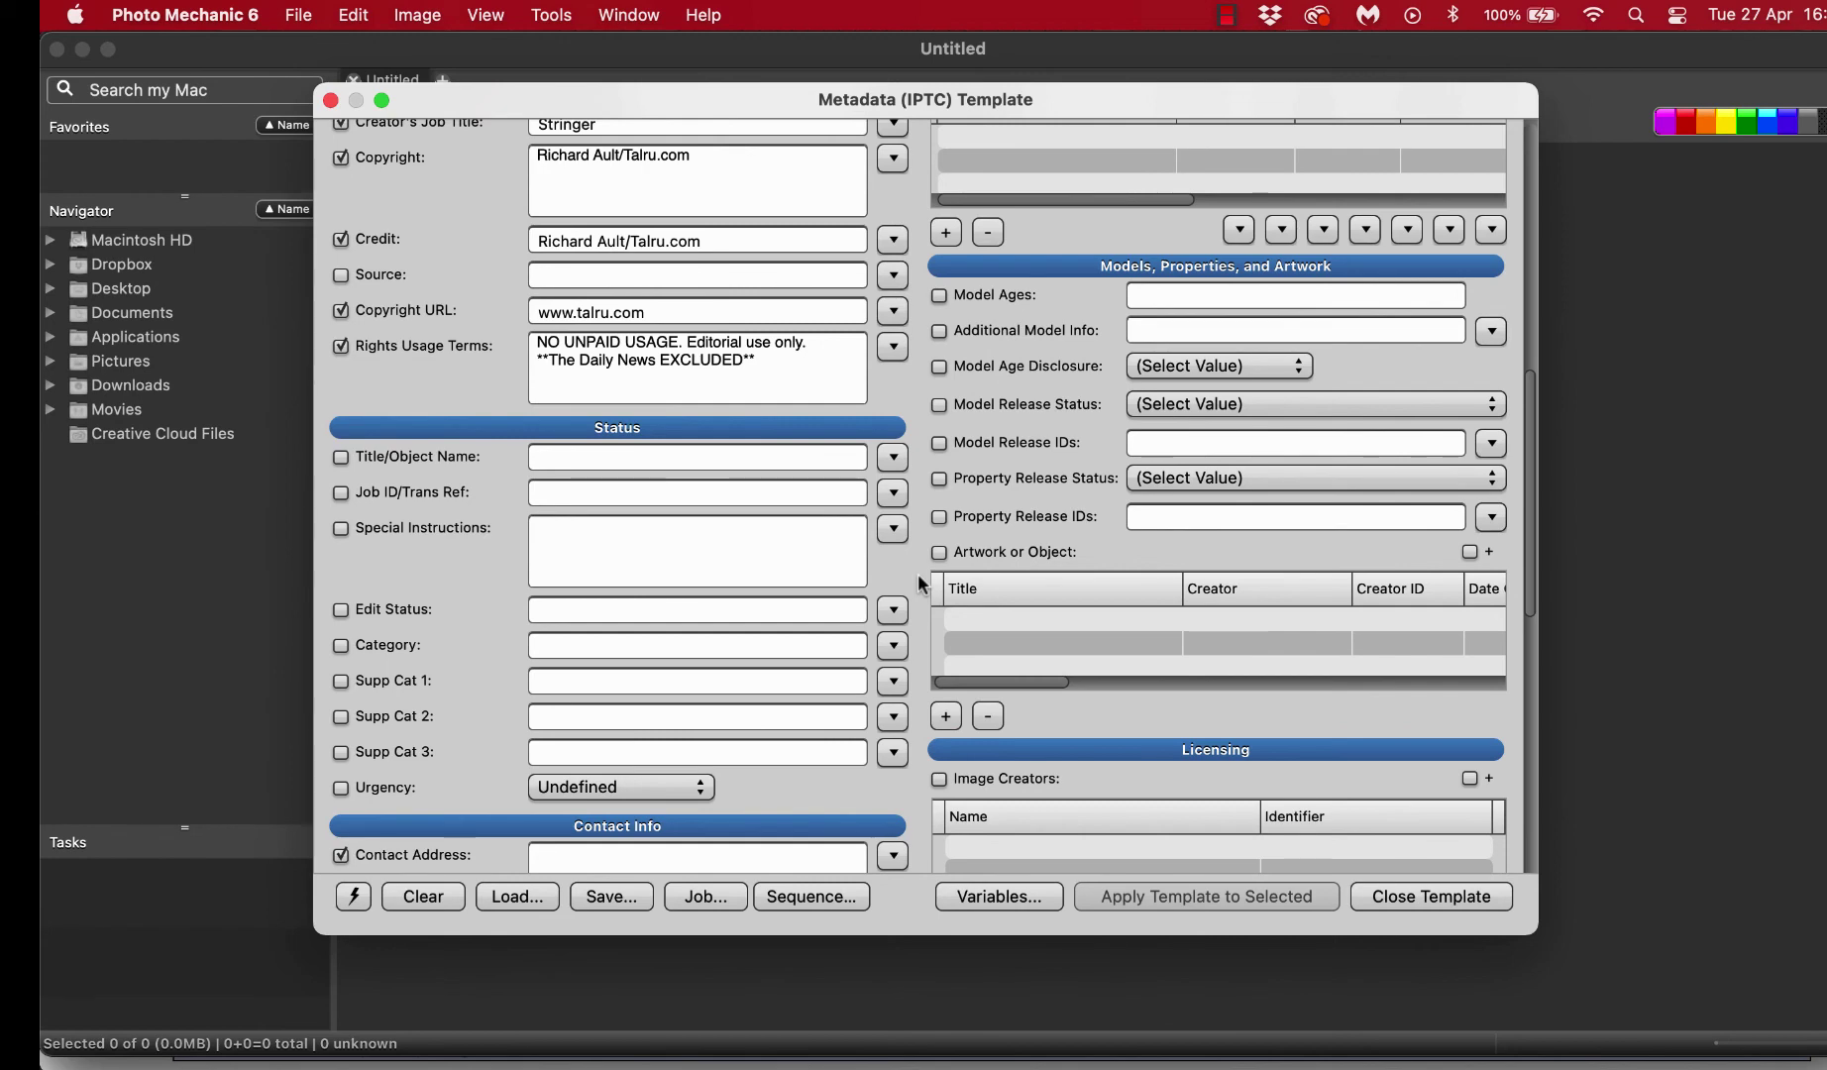
{"action": "scroll", "coordinate": [918, 572], "scroll_direction": "down", "scroll_amount": 5}
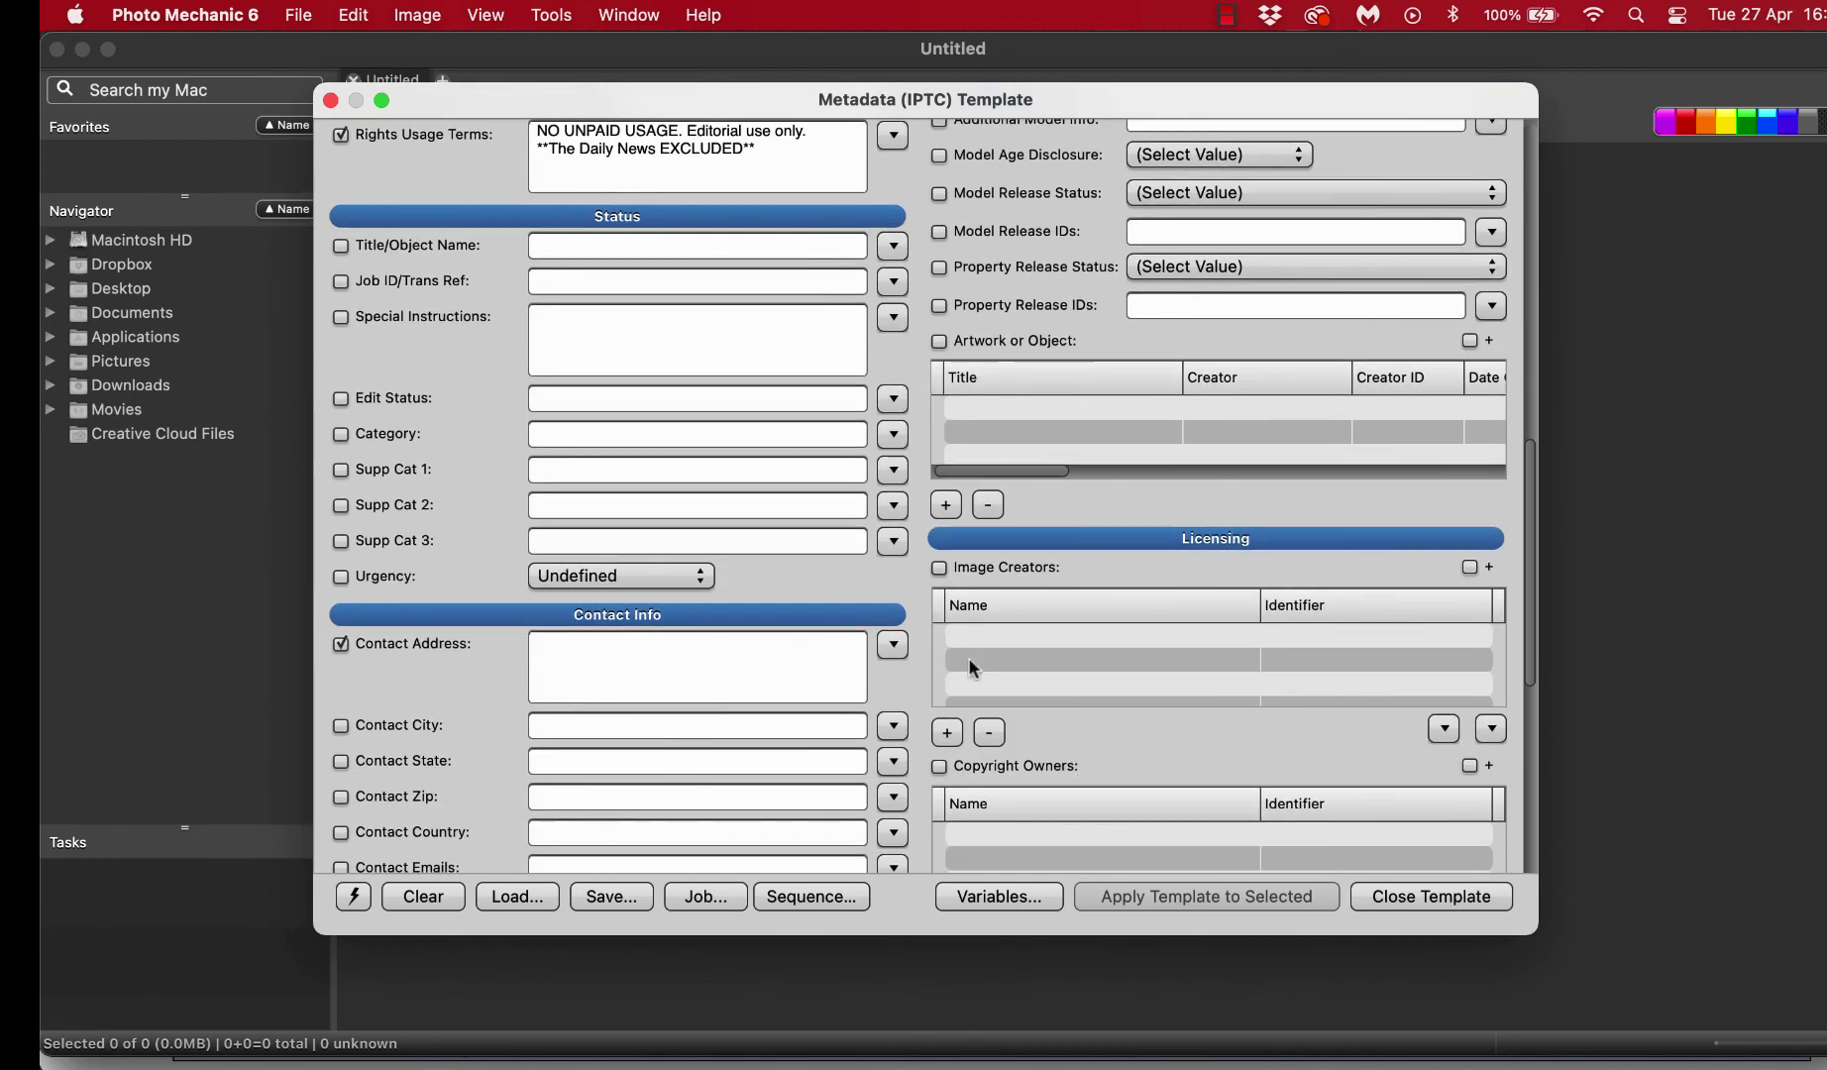
{"action": "scroll", "coordinate": [927, 722], "scroll_direction": "down", "scroll_amount": 5}
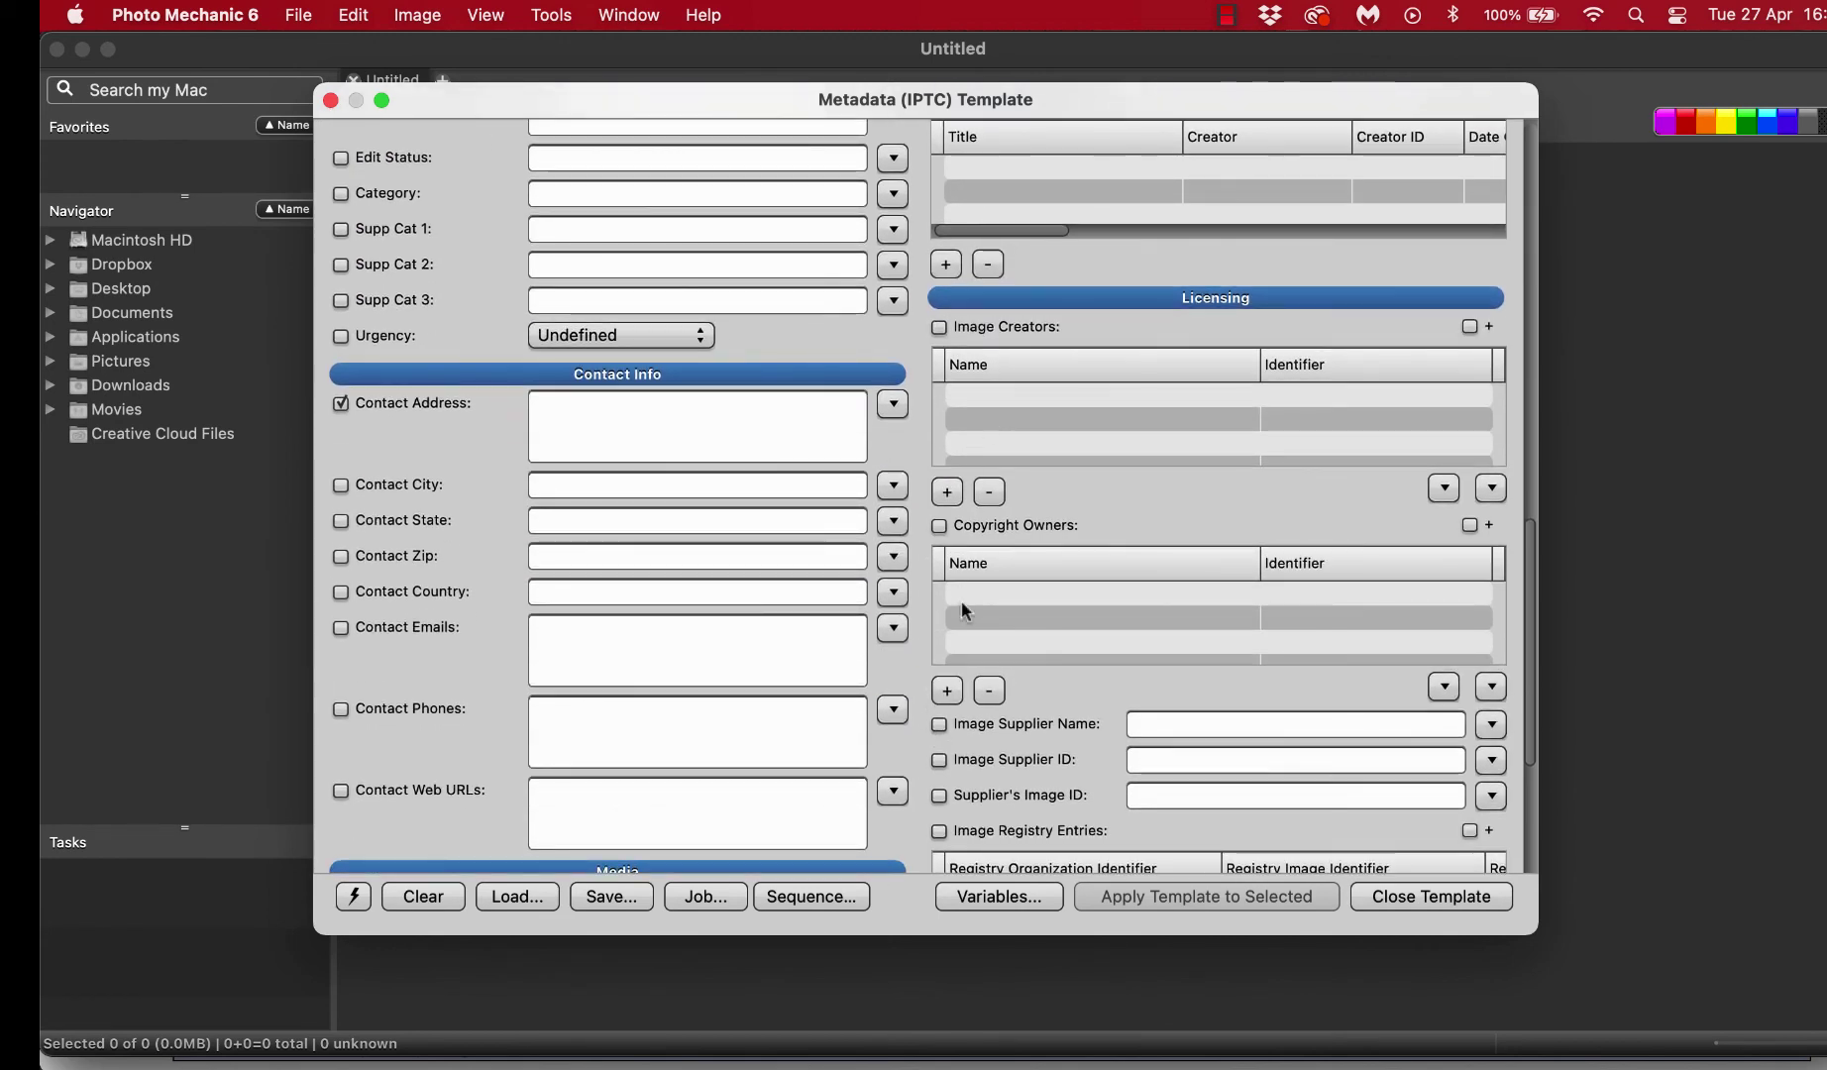
{"action": "scroll", "coordinate": [929, 724], "scroll_direction": "down", "scroll_amount": 3}
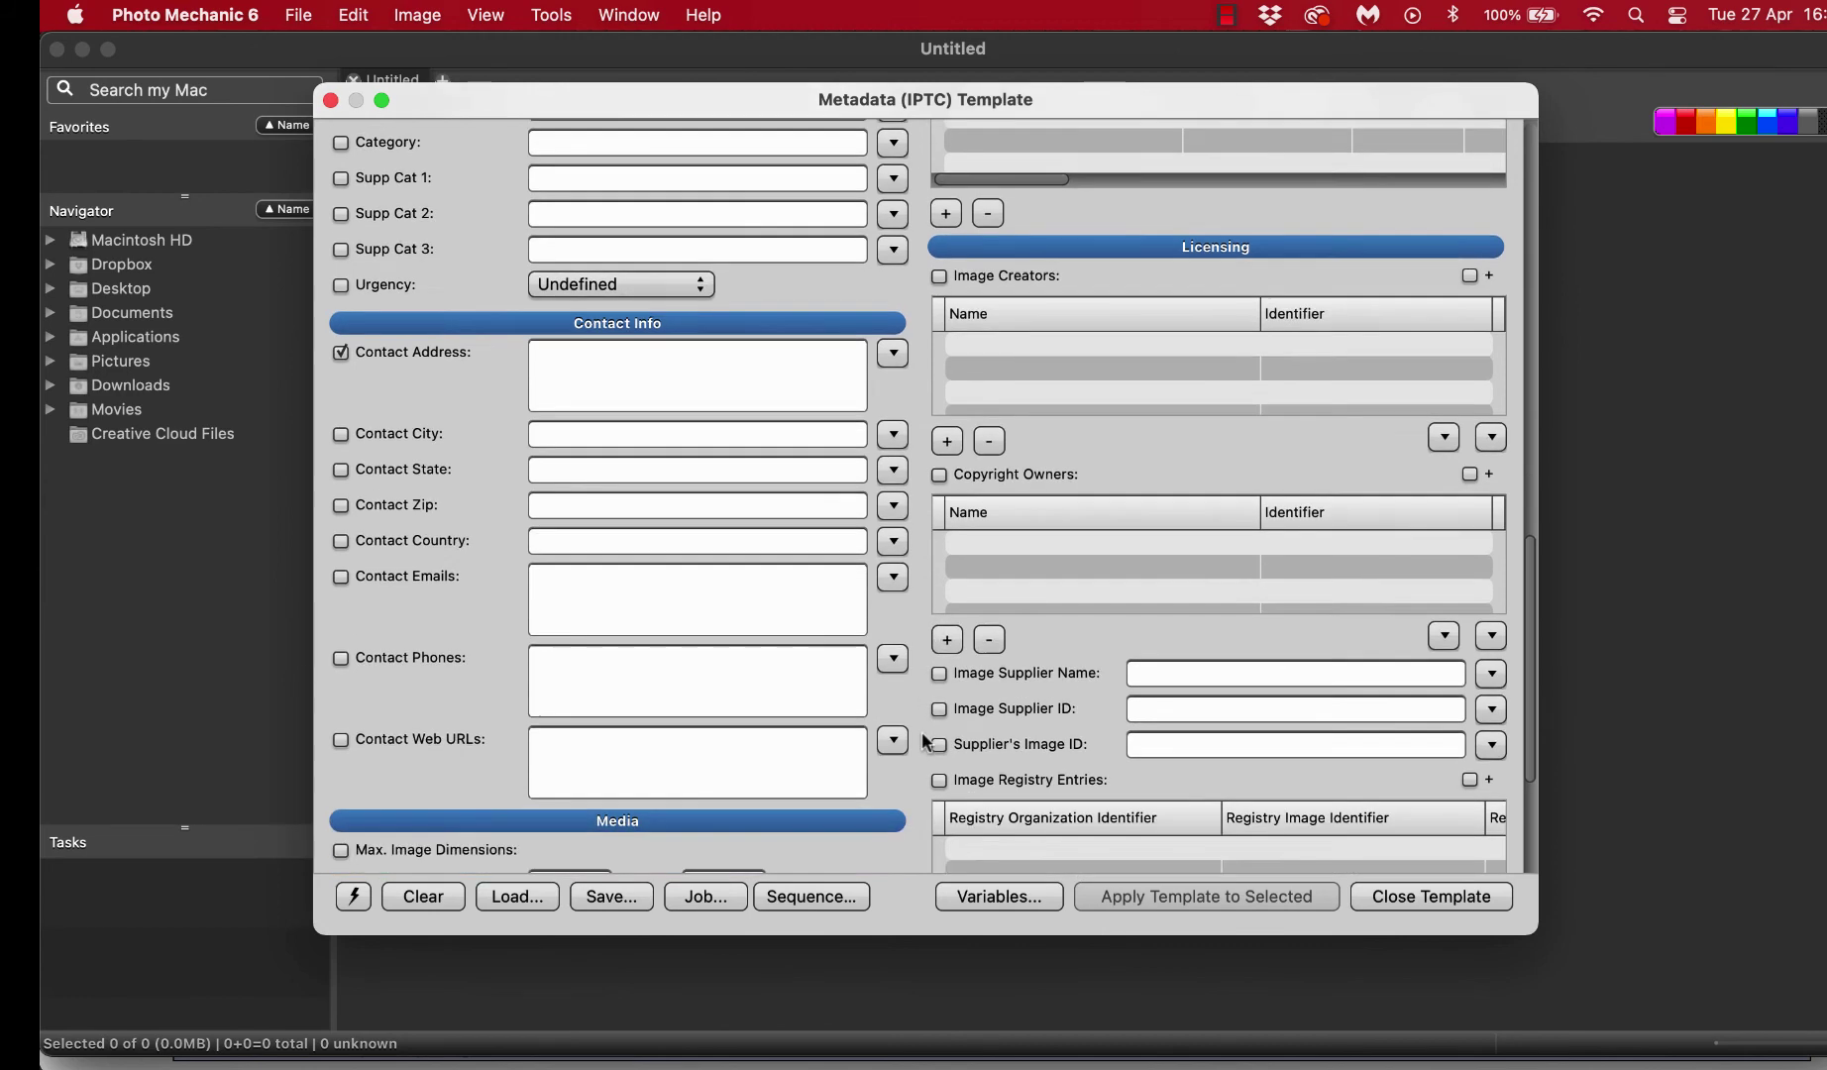
{"action": "scroll", "coordinate": [922, 731], "scroll_direction": "down", "scroll_amount": 3}
{"action": "scroll", "coordinate": [922, 731], "scroll_direction": "up", "scroll_amount": 5}
{"action": "scroll", "coordinate": [923, 732], "scroll_direction": "down", "scroll_amount": 5}
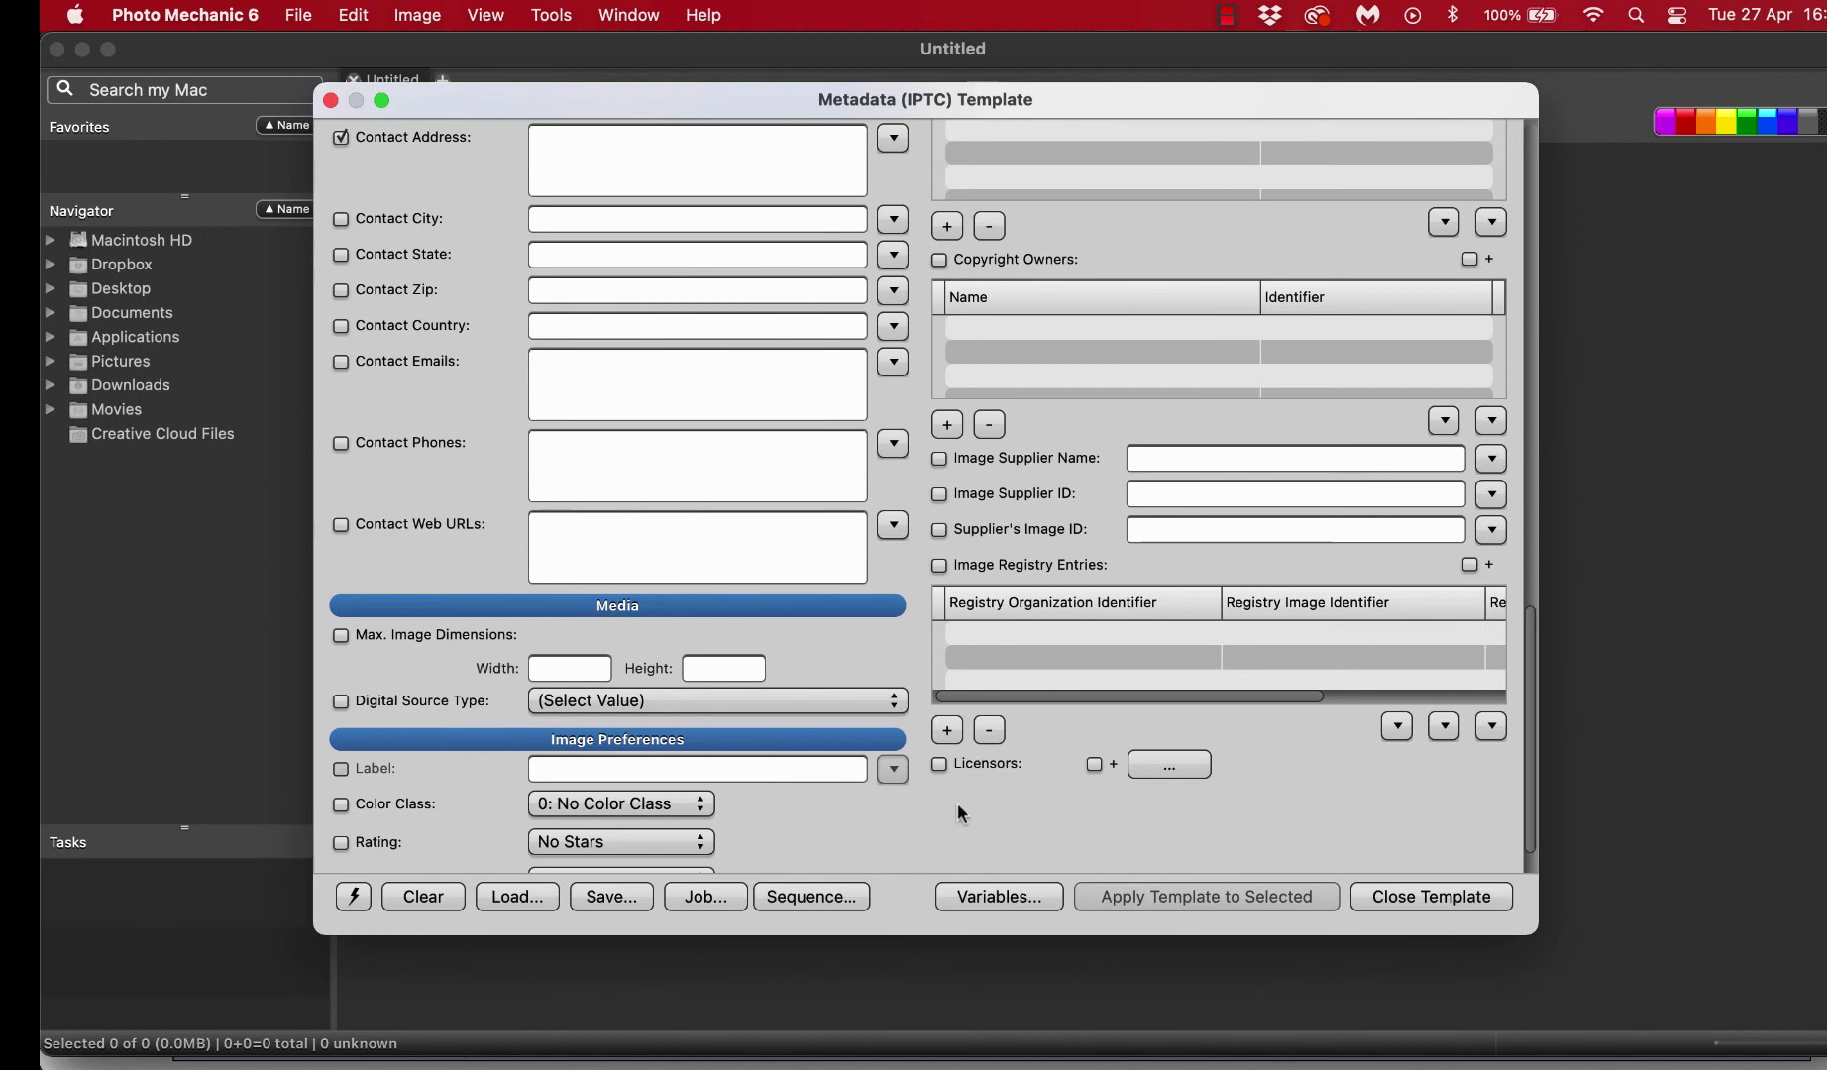
{"action": "scroll", "coordinate": [965, 801], "scroll_direction": "down", "scroll_amount": 2}
{"action": "scroll", "coordinate": [965, 800], "scroll_direction": "up", "scroll_amount": 15}
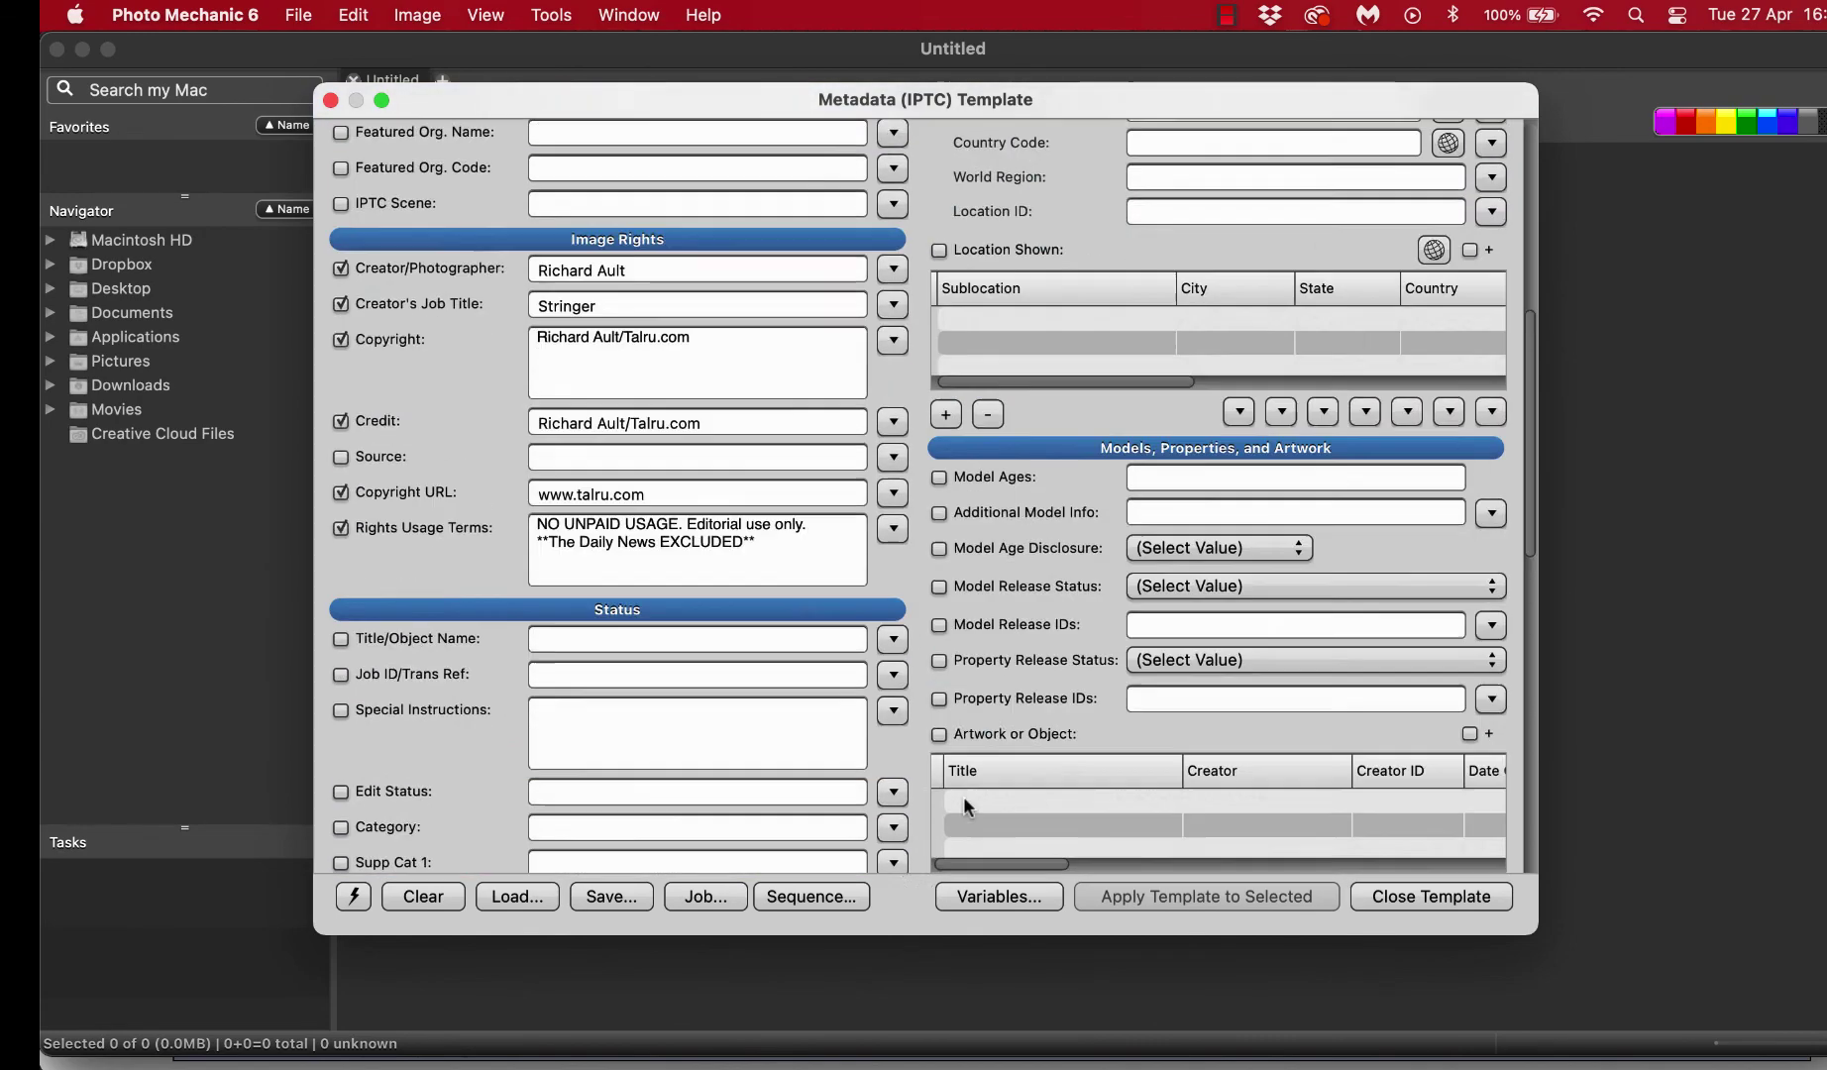
{"action": "scroll", "coordinate": [963, 795], "scroll_direction": "down", "scroll_amount": 1}
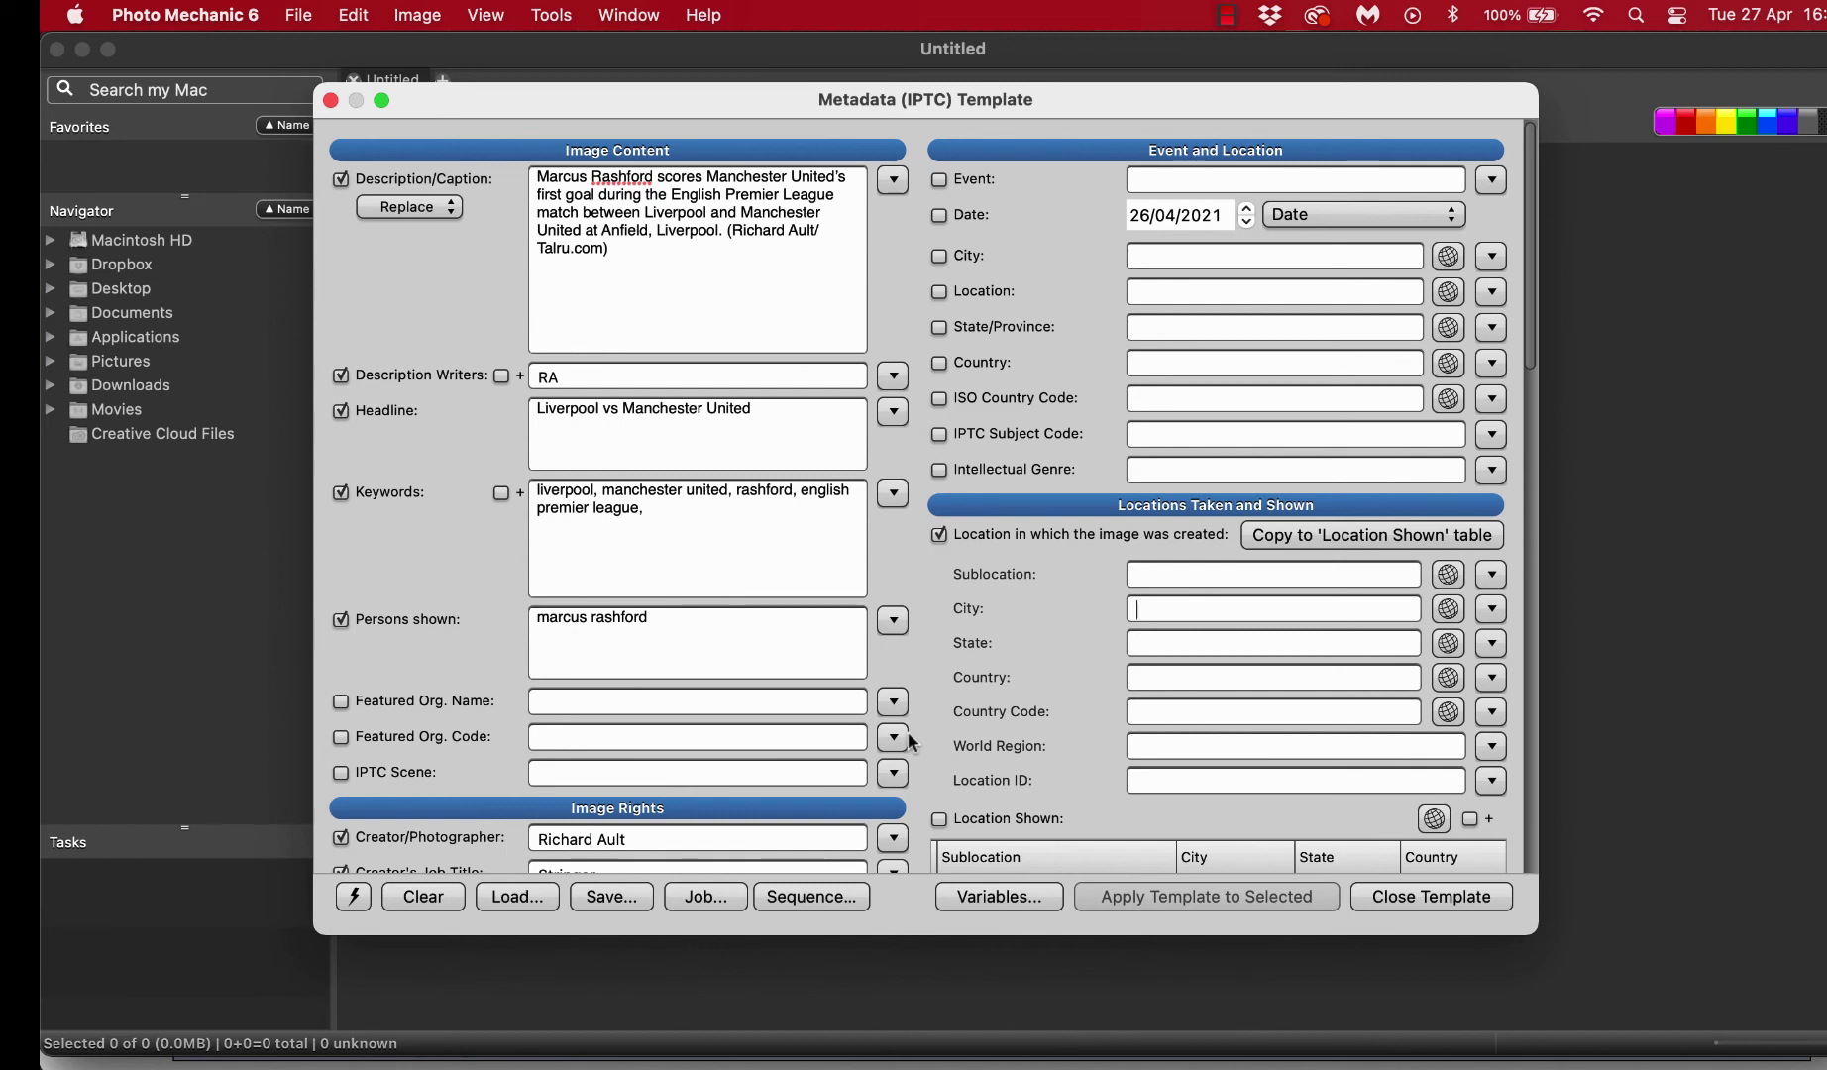
Switch to the IPTC Photo Metadata overview tab in Safari and scroll through it
{"action": "left_click", "coordinate": [205, 1053]}
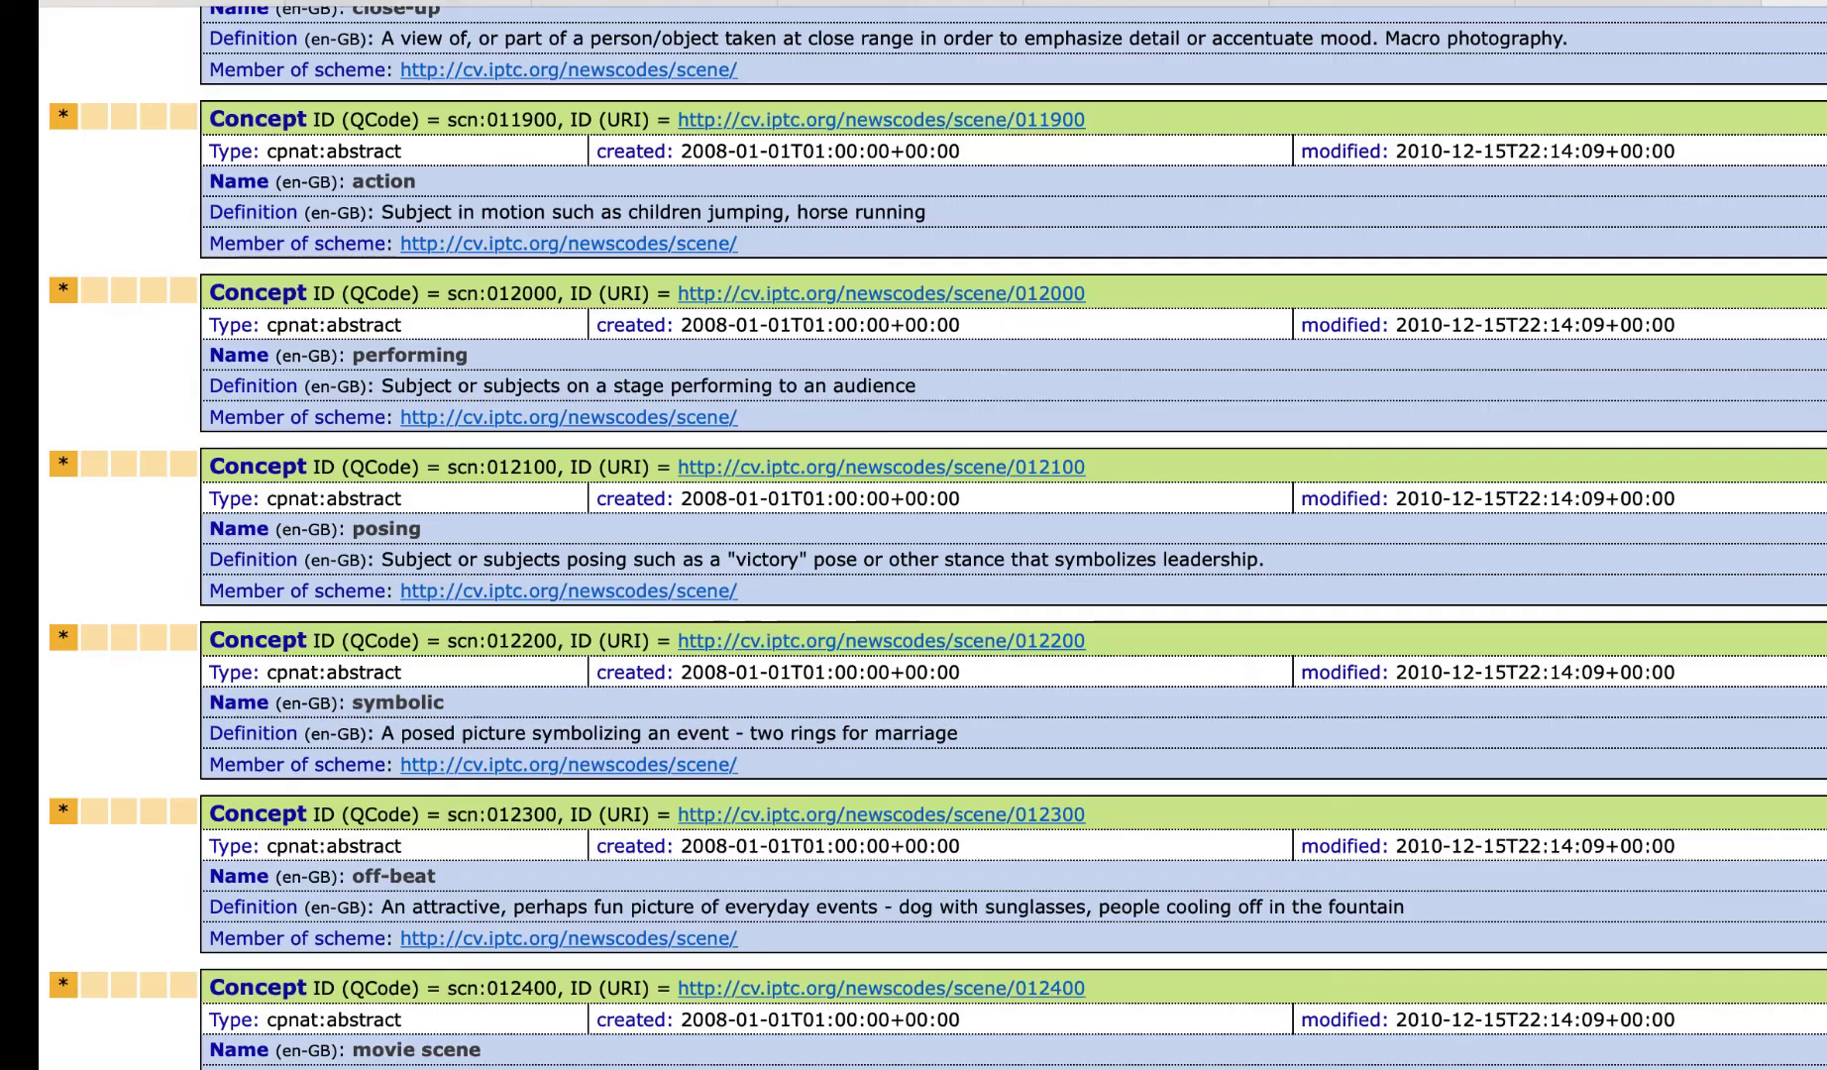
{"action": "scroll", "coordinate": [1201, 384], "scroll_direction": "up", "scroll_amount": 20}
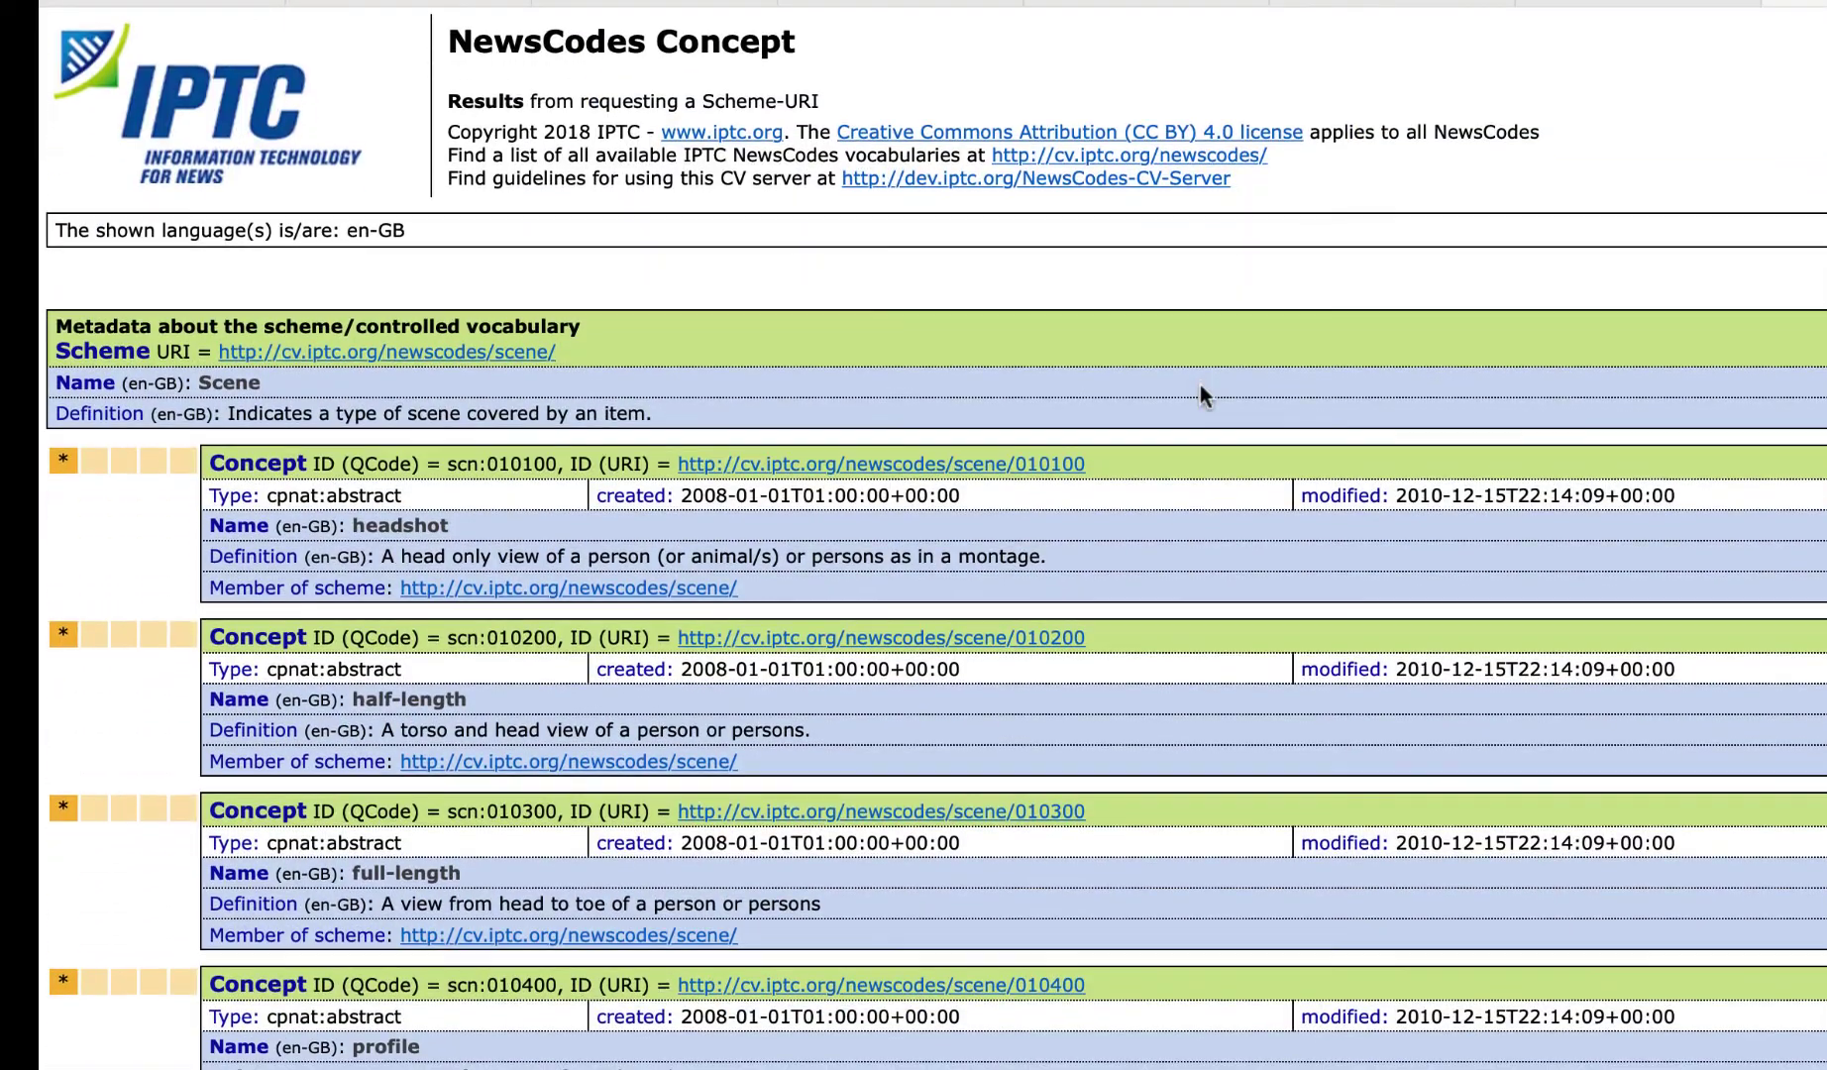
{"action": "key", "text": "ctrl+Tab"}
{"action": "scroll", "coordinate": [647, 302], "scroll_direction": "up", "scroll_amount": 10}
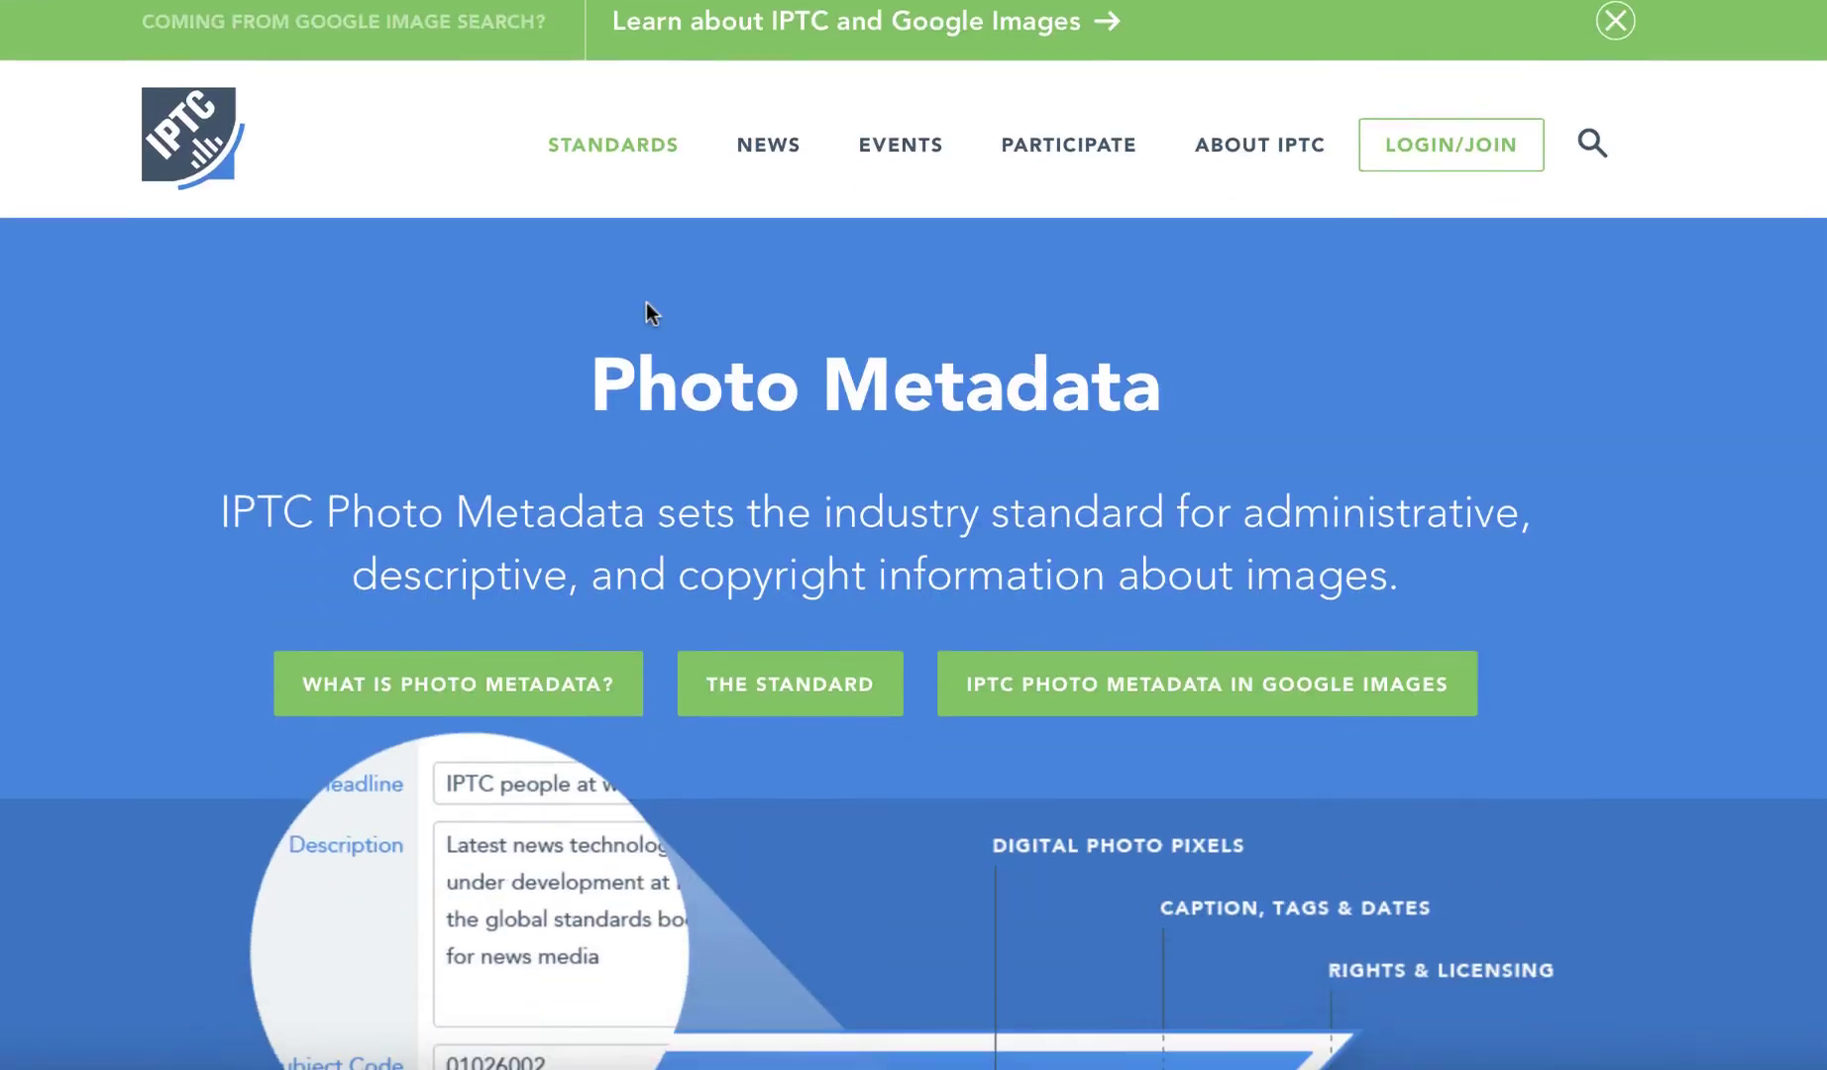
{"action": "scroll", "coordinate": [617, 518], "scroll_direction": "down", "scroll_amount": 5}
{"action": "scroll", "coordinate": [616, 514], "scroll_direction": "up", "scroll_amount": 5}
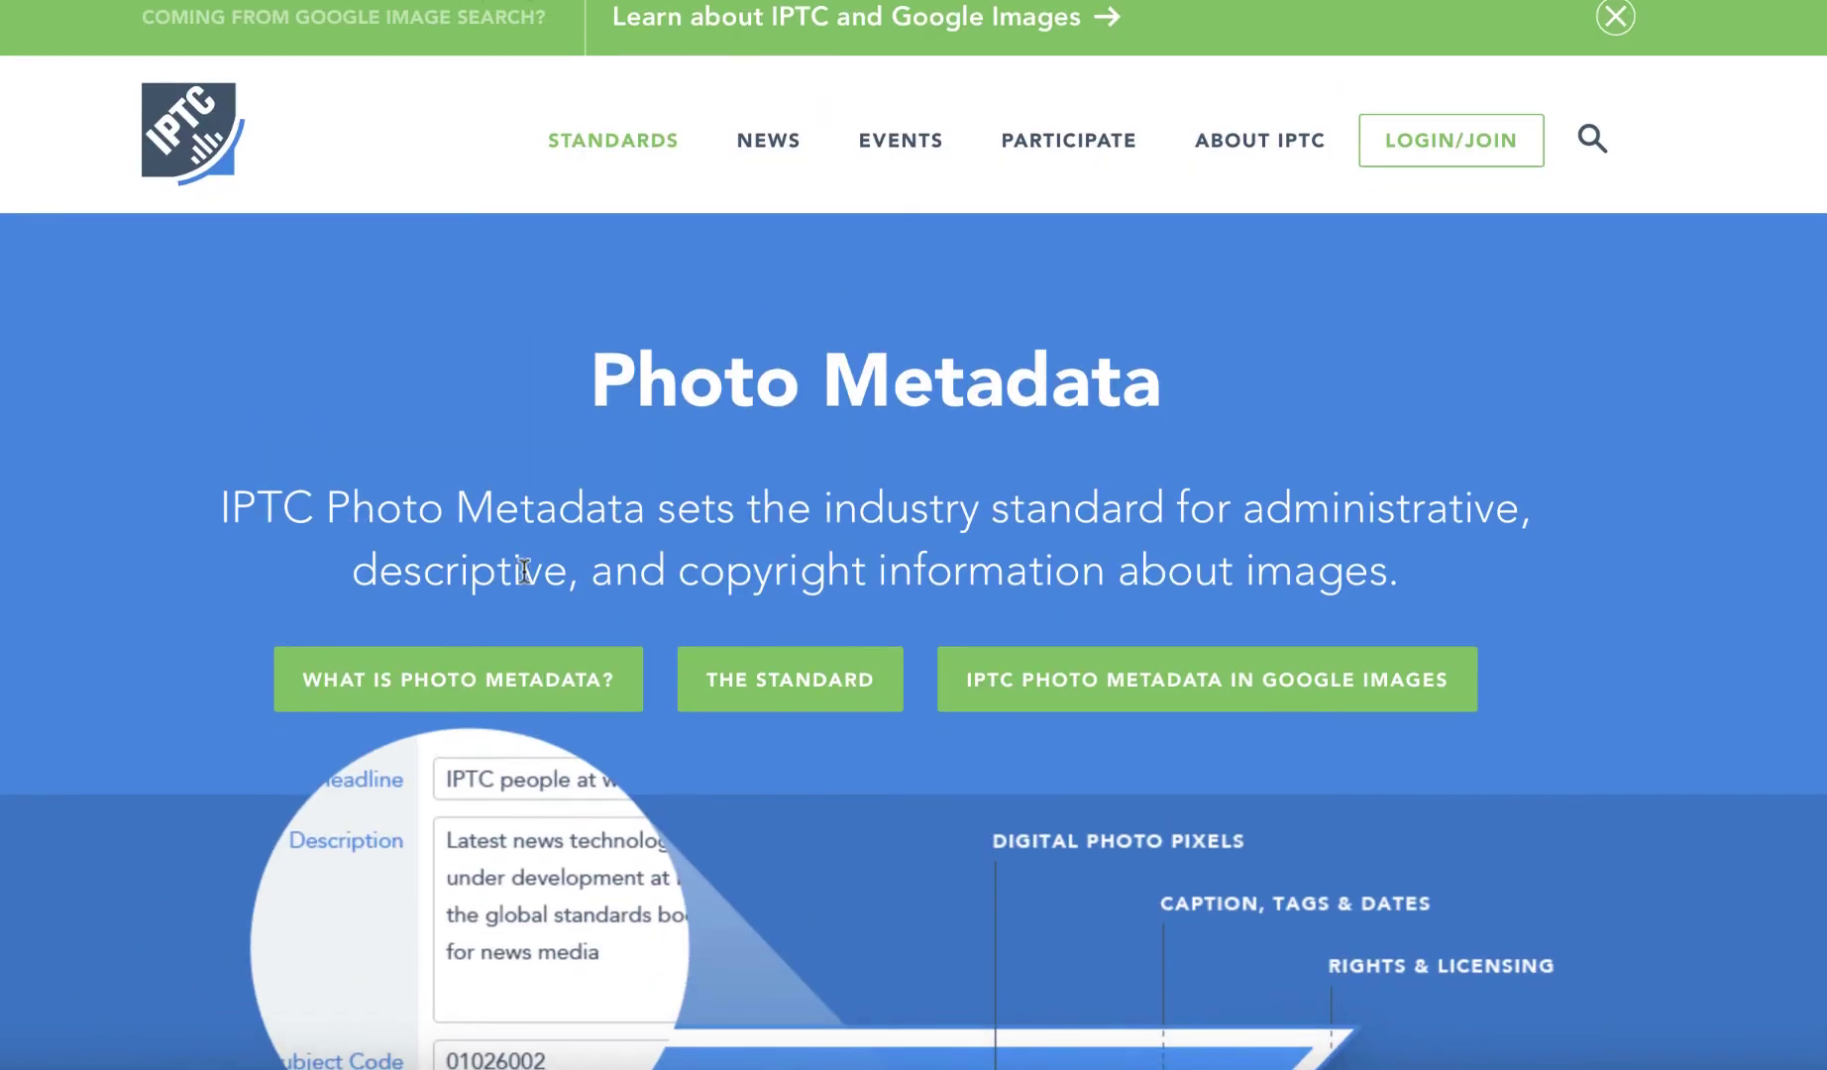
{"action": "scroll", "coordinate": [522, 571], "scroll_direction": "down", "scroll_amount": 8}
{"action": "scroll", "coordinate": [527, 570], "scroll_direction": "up", "scroll_amount": 4}
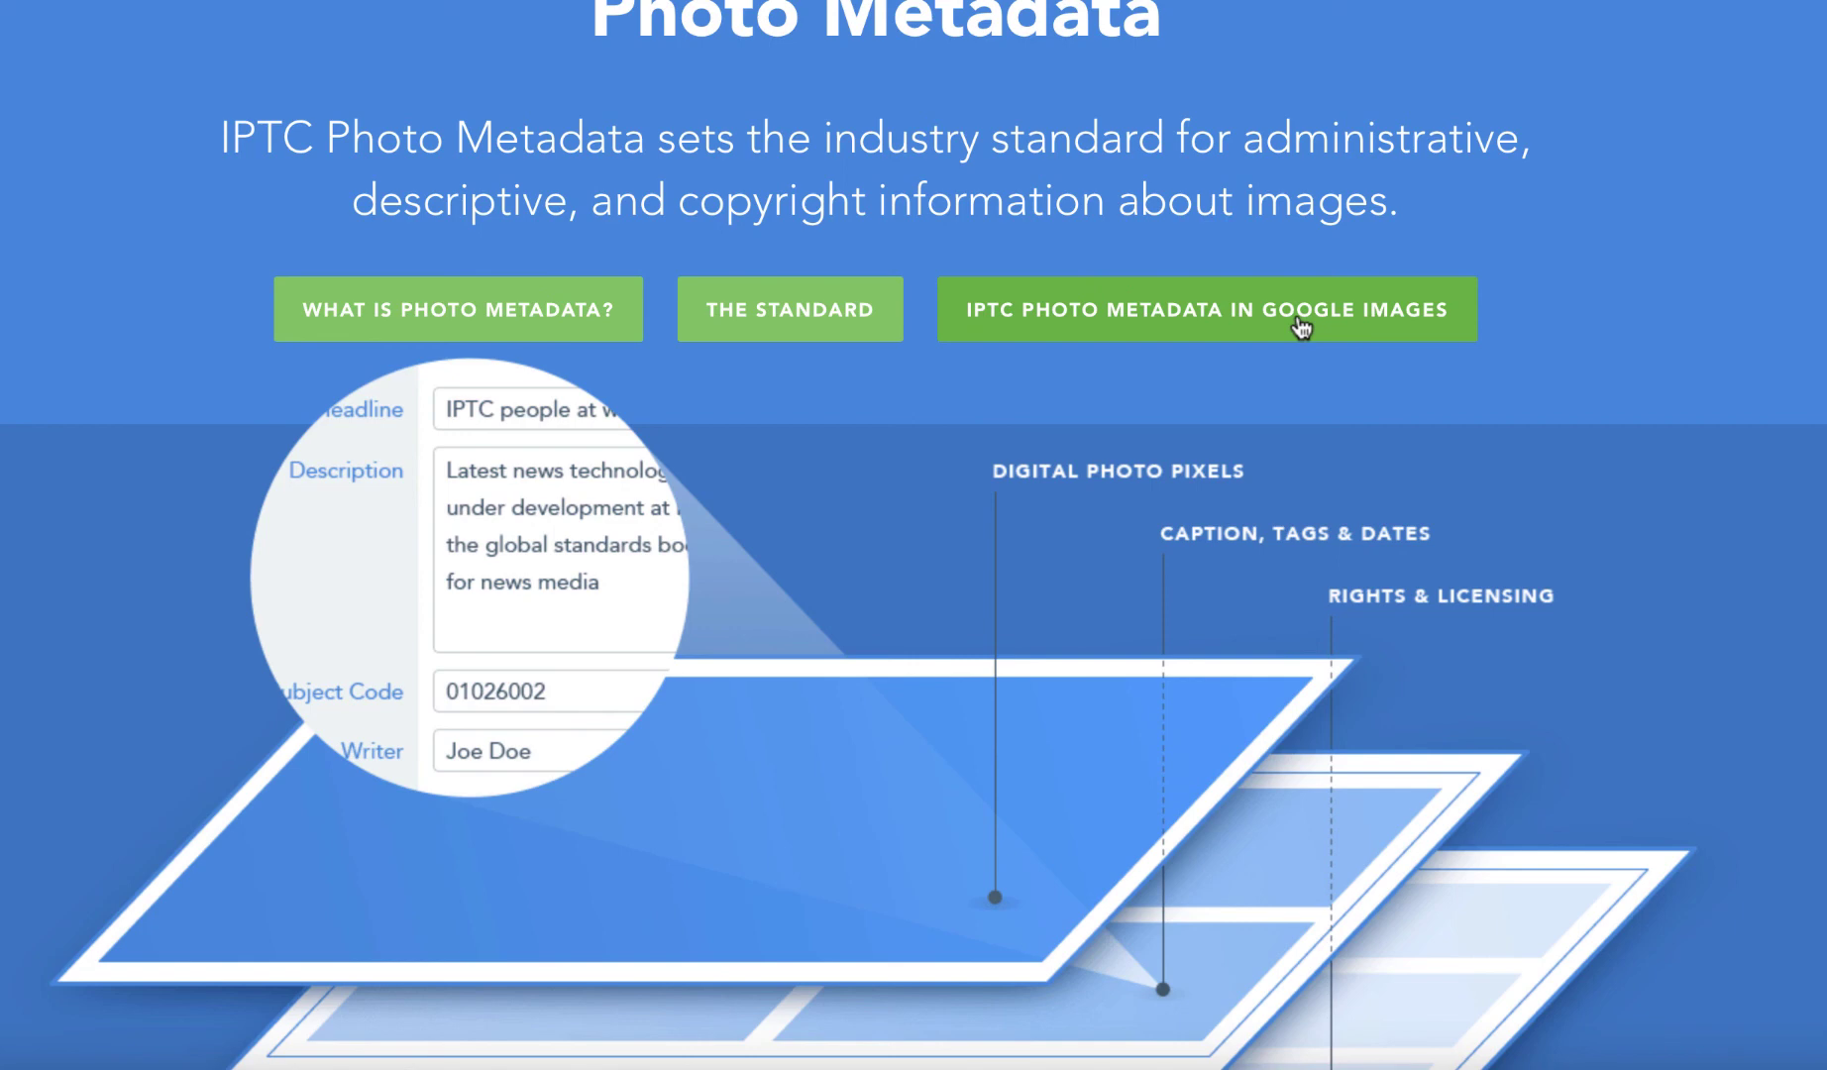
{"action": "scroll", "coordinate": [1423, 515], "scroll_direction": "down", "scroll_amount": 3}
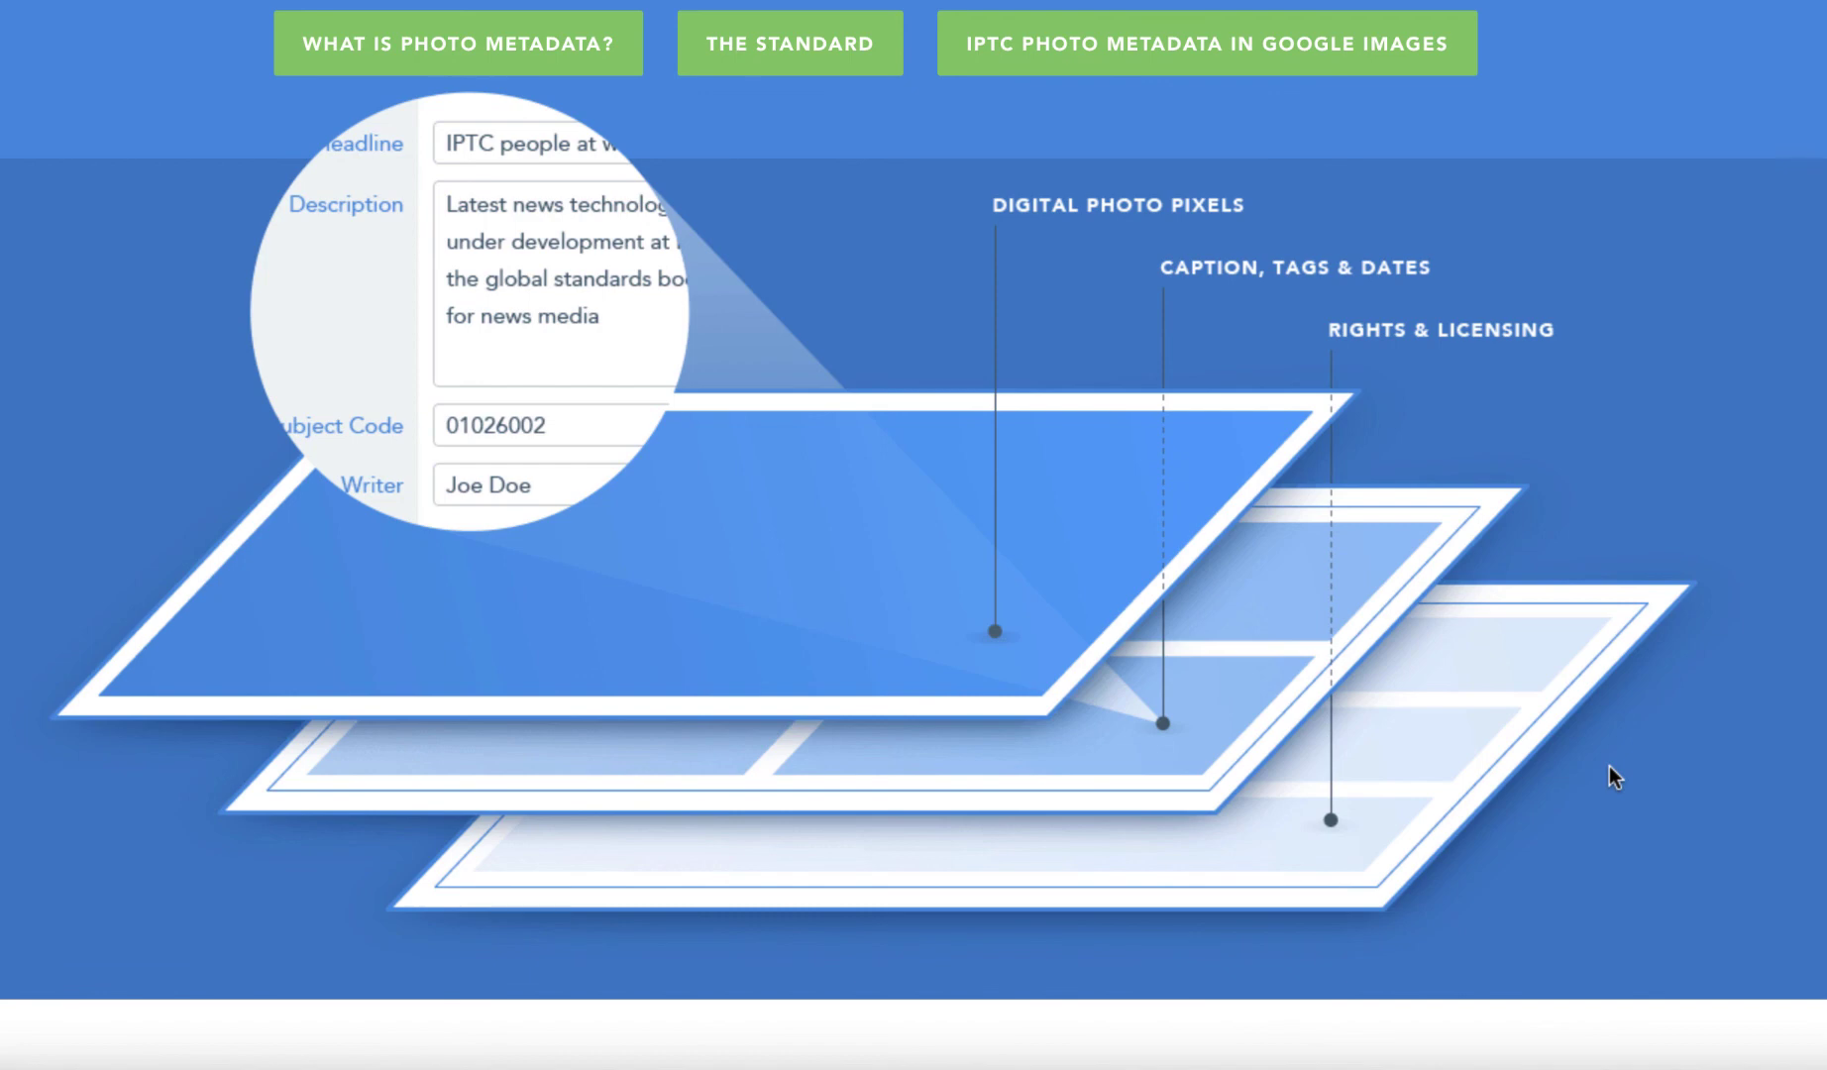
{"action": "scroll", "coordinate": [1609, 767], "scroll_direction": "down", "scroll_amount": 10}
{"action": "scroll", "coordinate": [1609, 767], "scroll_direction": "down", "scroll_amount": 4}
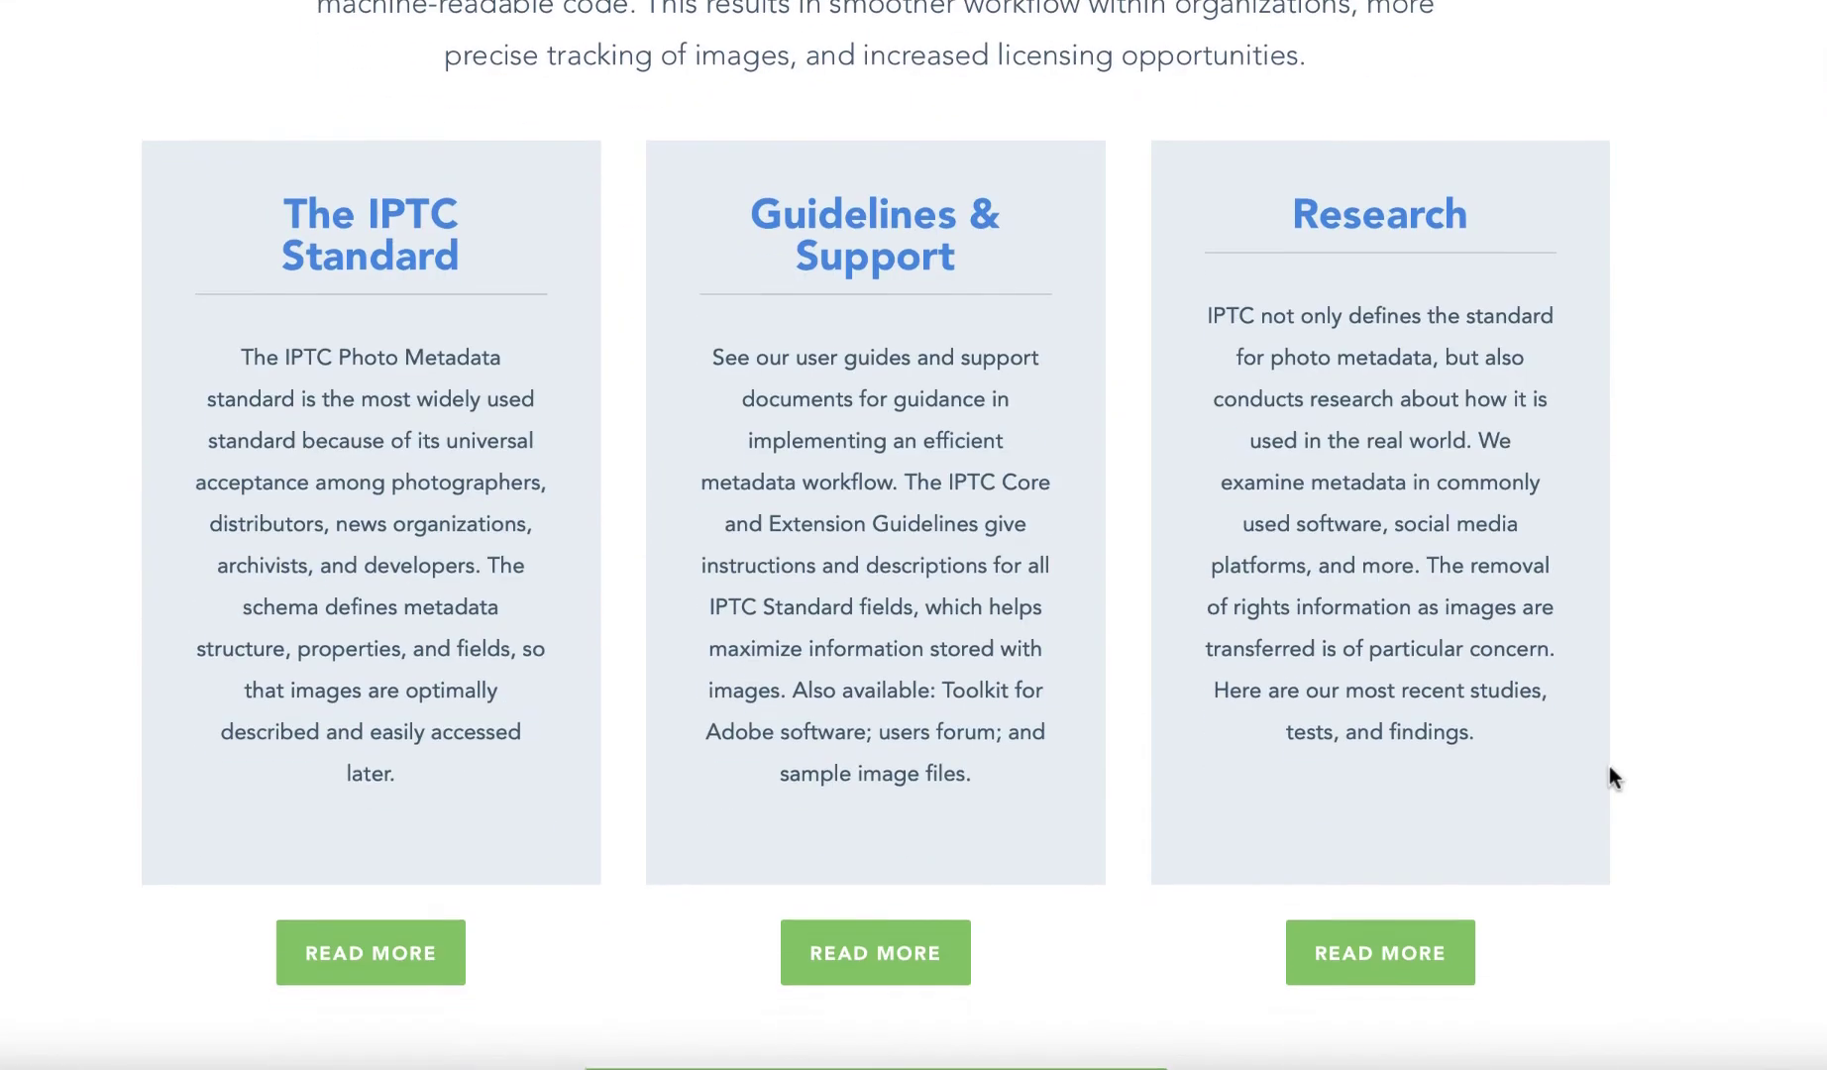
Open the IPTC Photo Metadata Standard page via READ MORE and skim it
{"action": "left_click", "coordinate": [440, 950]}
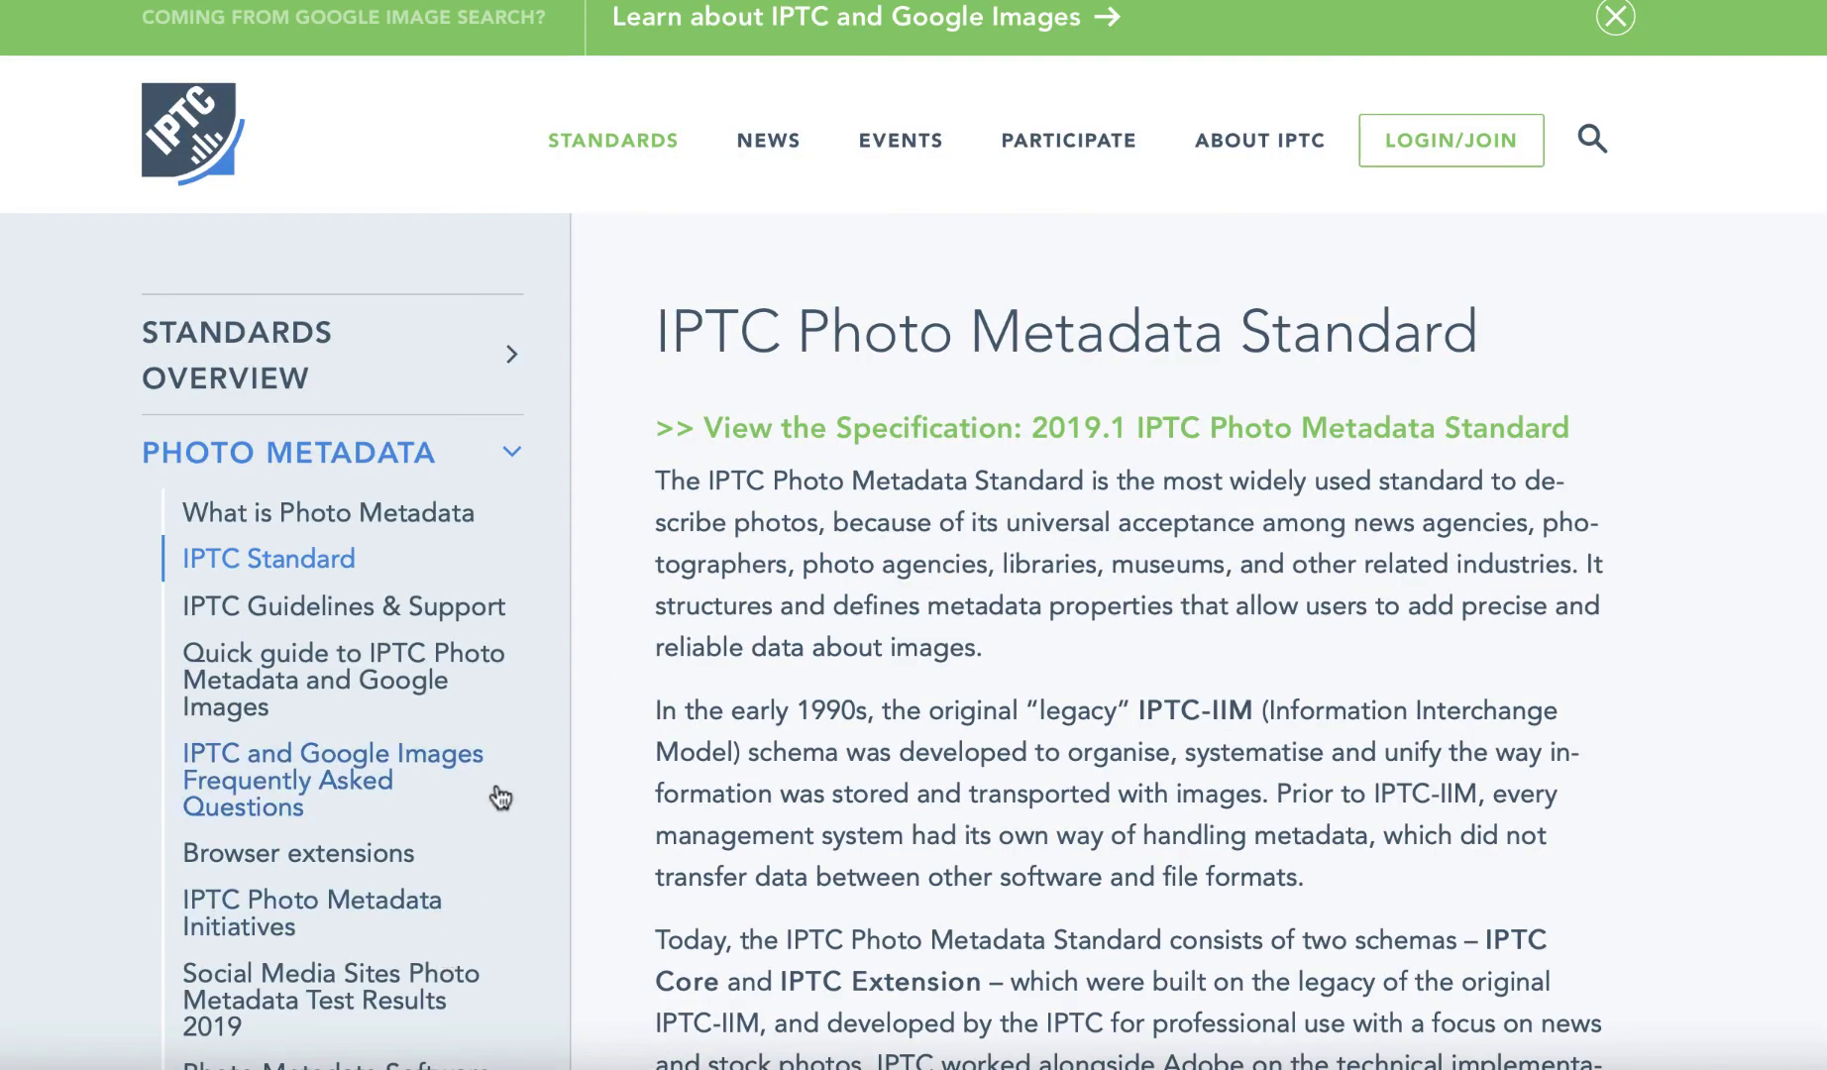
{"action": "scroll", "coordinate": [493, 798], "scroll_direction": "down", "scroll_amount": 10}
{"action": "scroll", "coordinate": [495, 804], "scroll_direction": "up", "scroll_amount": 8}
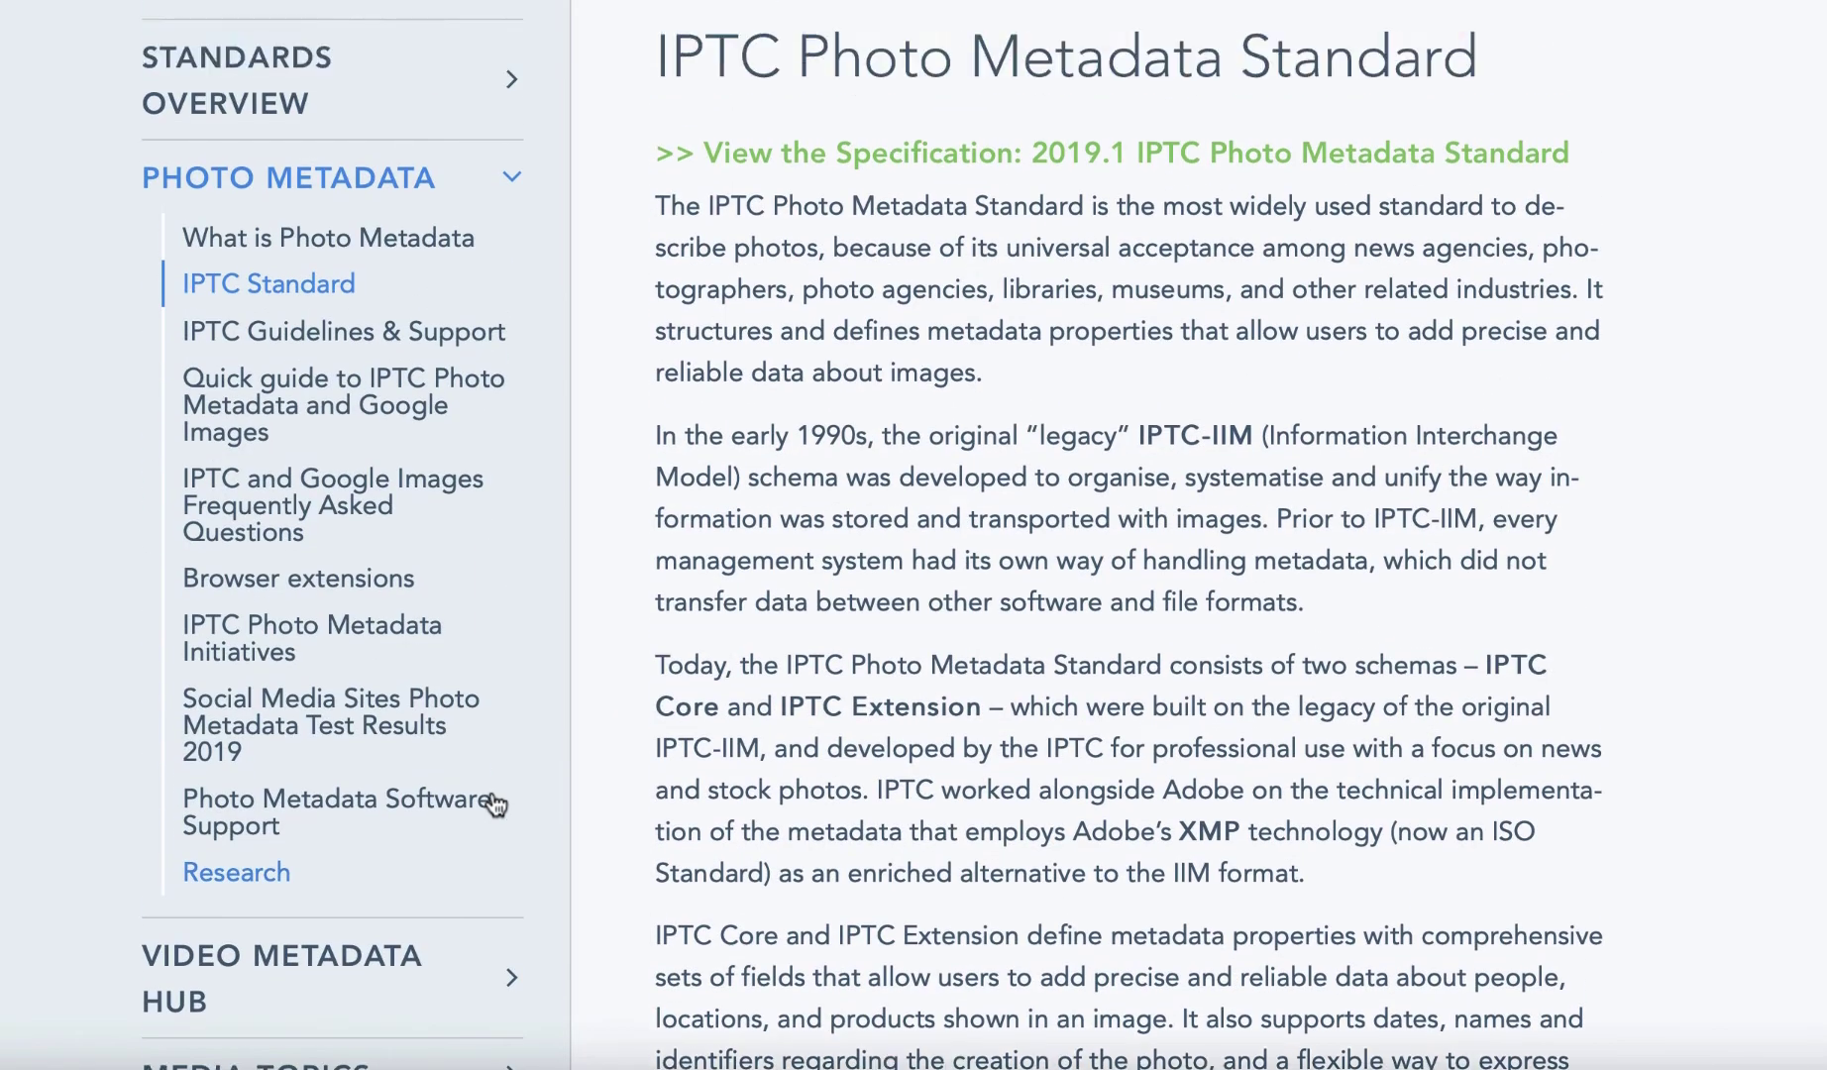
{"action": "scroll", "coordinate": [403, 873], "scroll_direction": "down", "scroll_amount": 20}
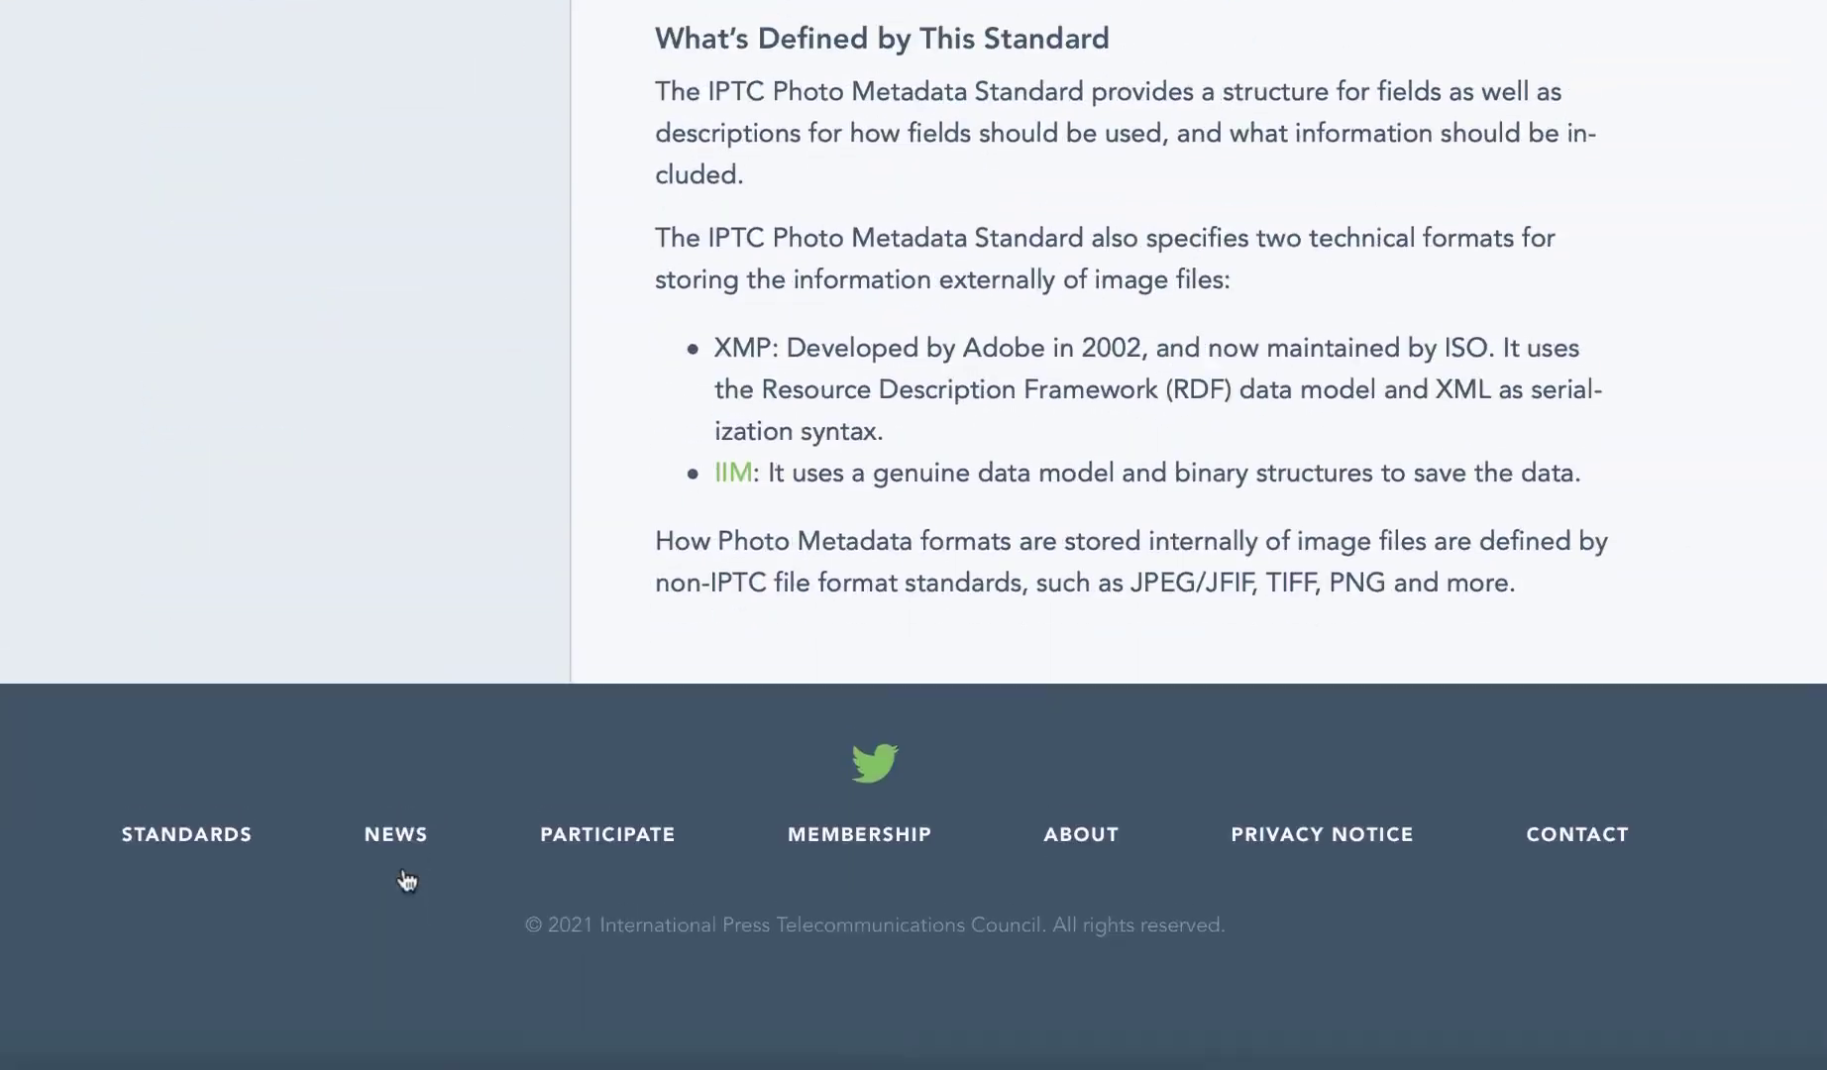
{"action": "scroll", "coordinate": [403, 873], "scroll_direction": "up", "scroll_amount": 20}
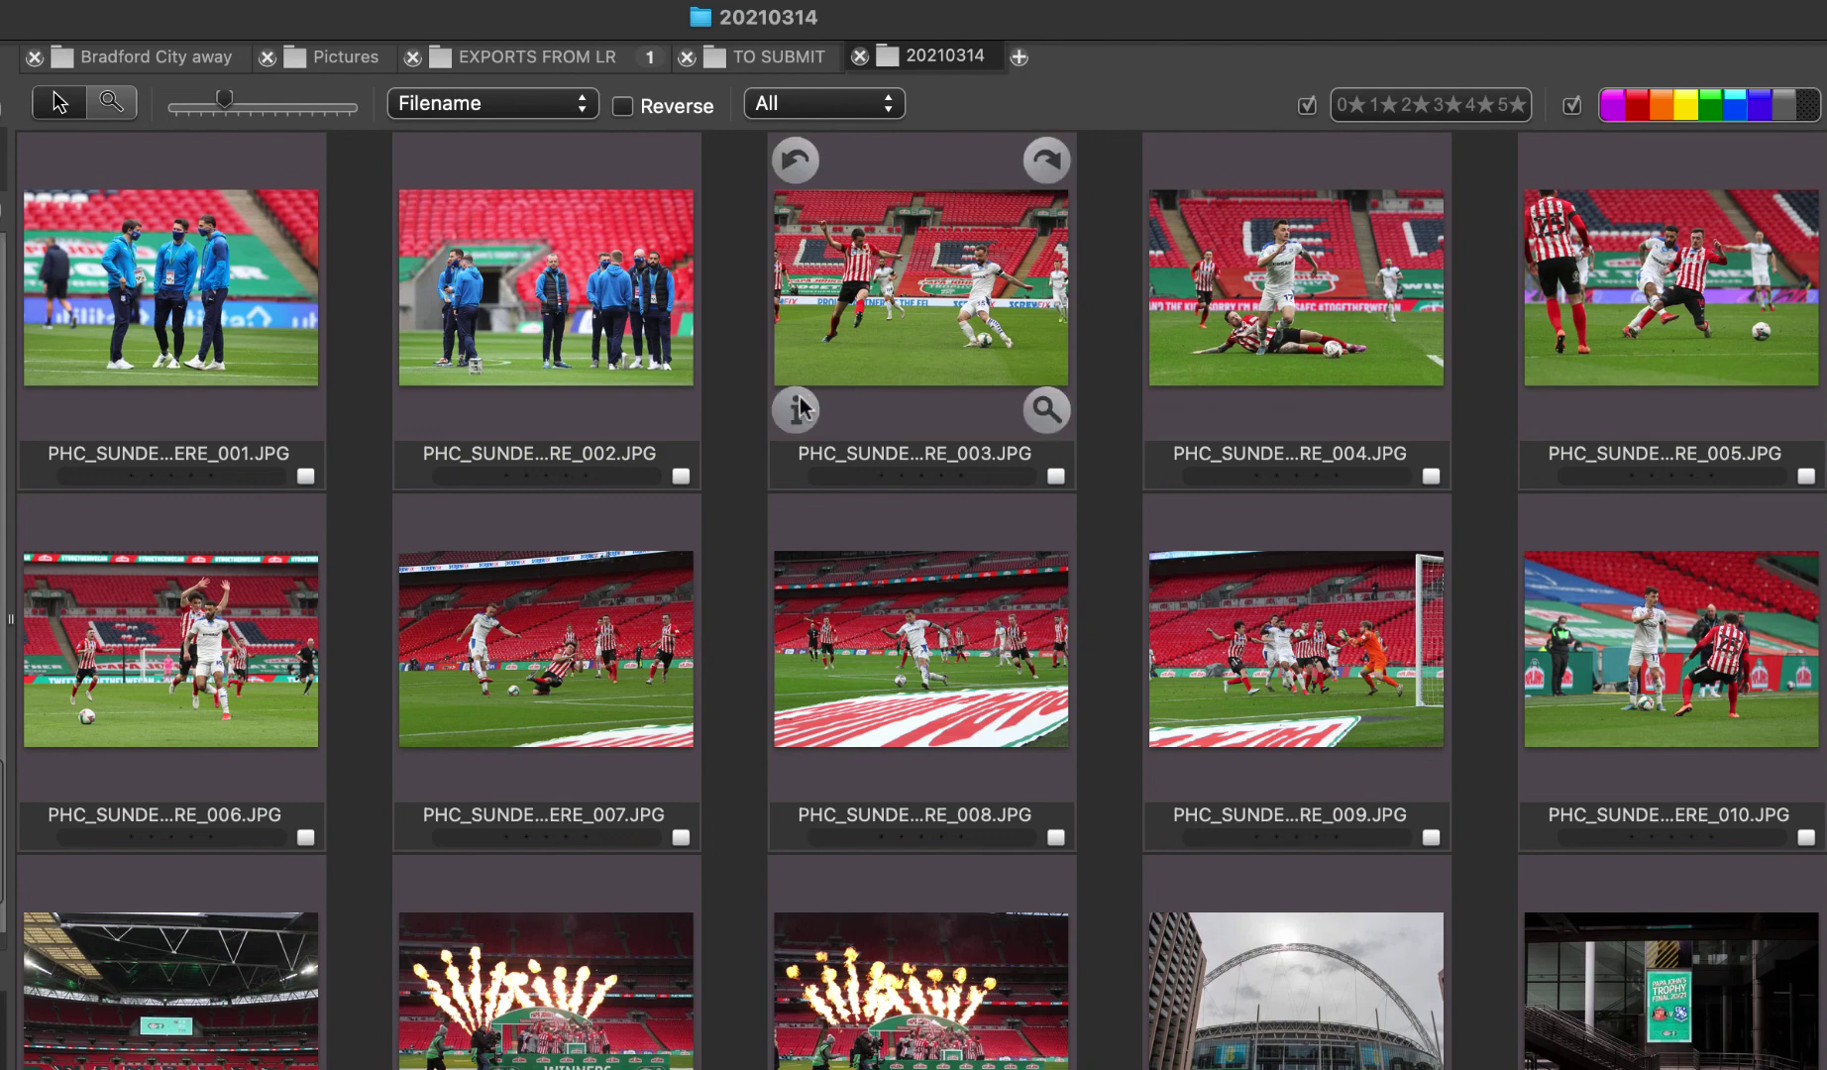
In photo 003's IPTC info, replace caption X with the Tranmere player crossing under Sunderland pressure
{"action": "left_click", "coordinate": [907, 424]}
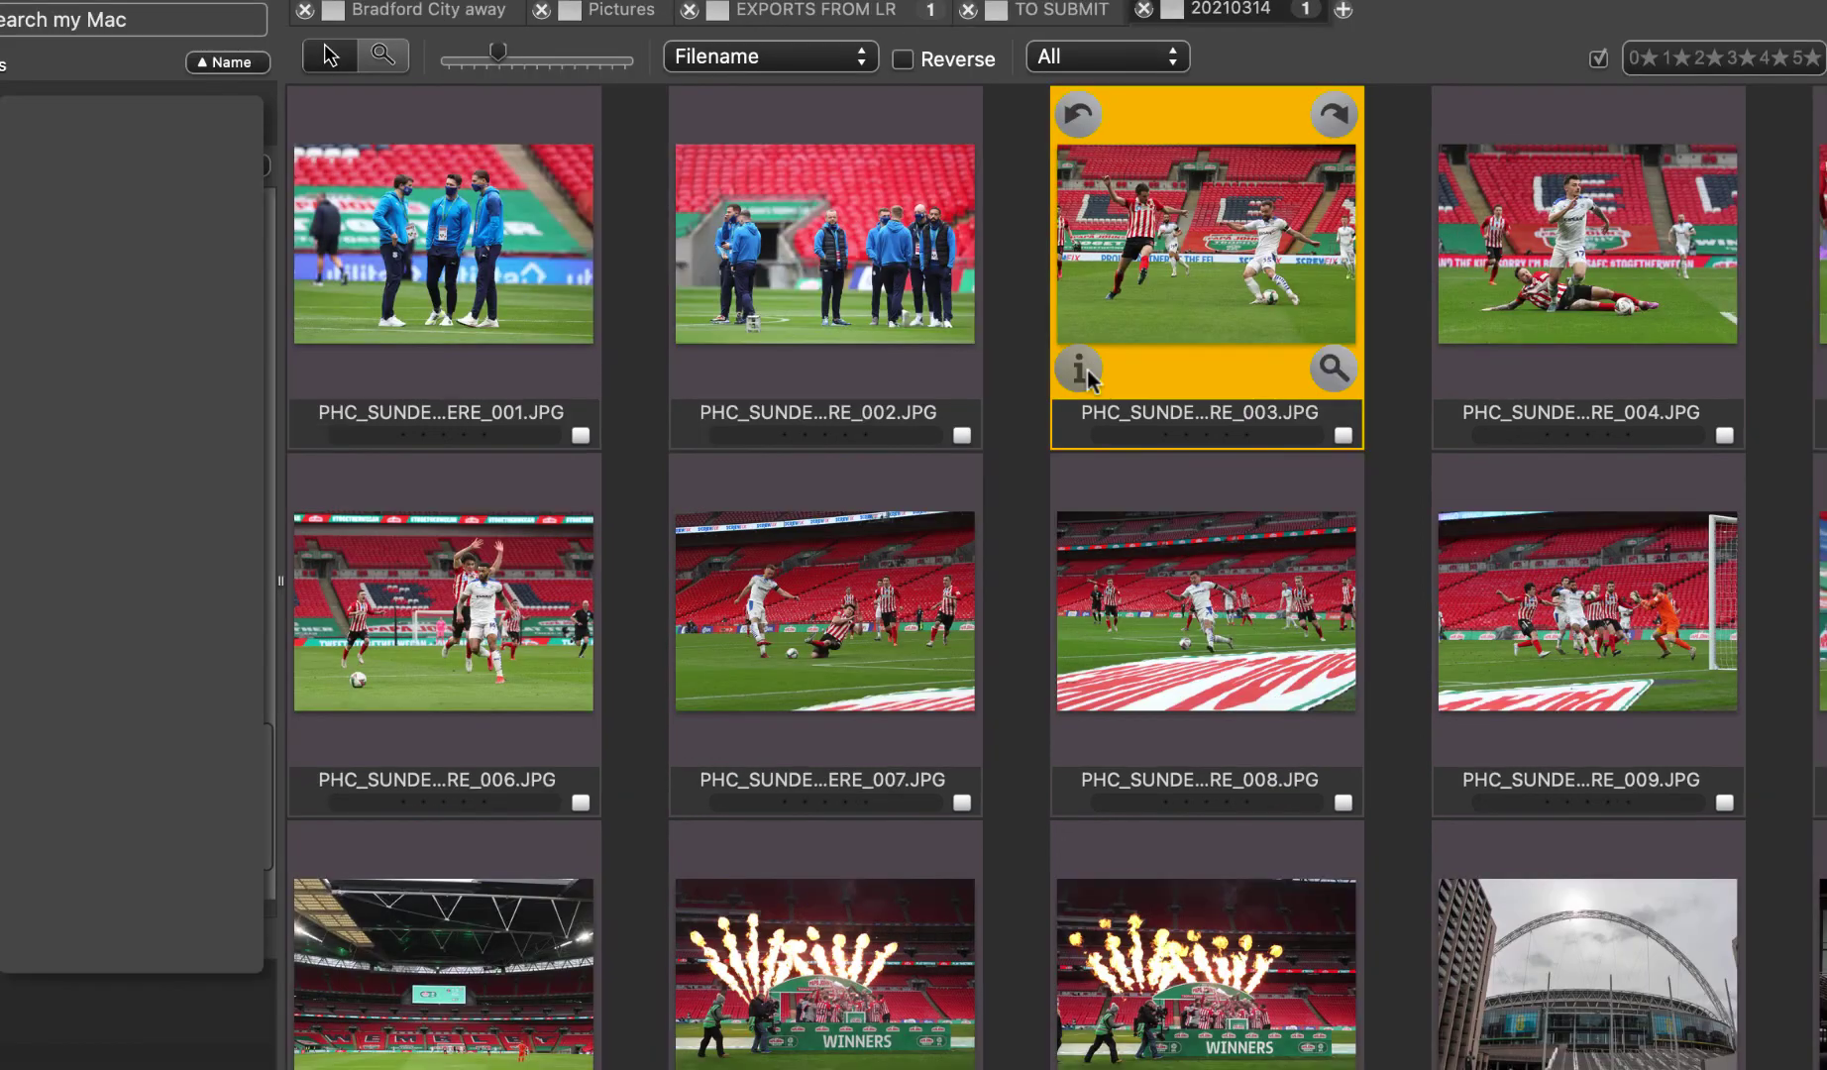
{"action": "left_click", "coordinate": [805, 414]}
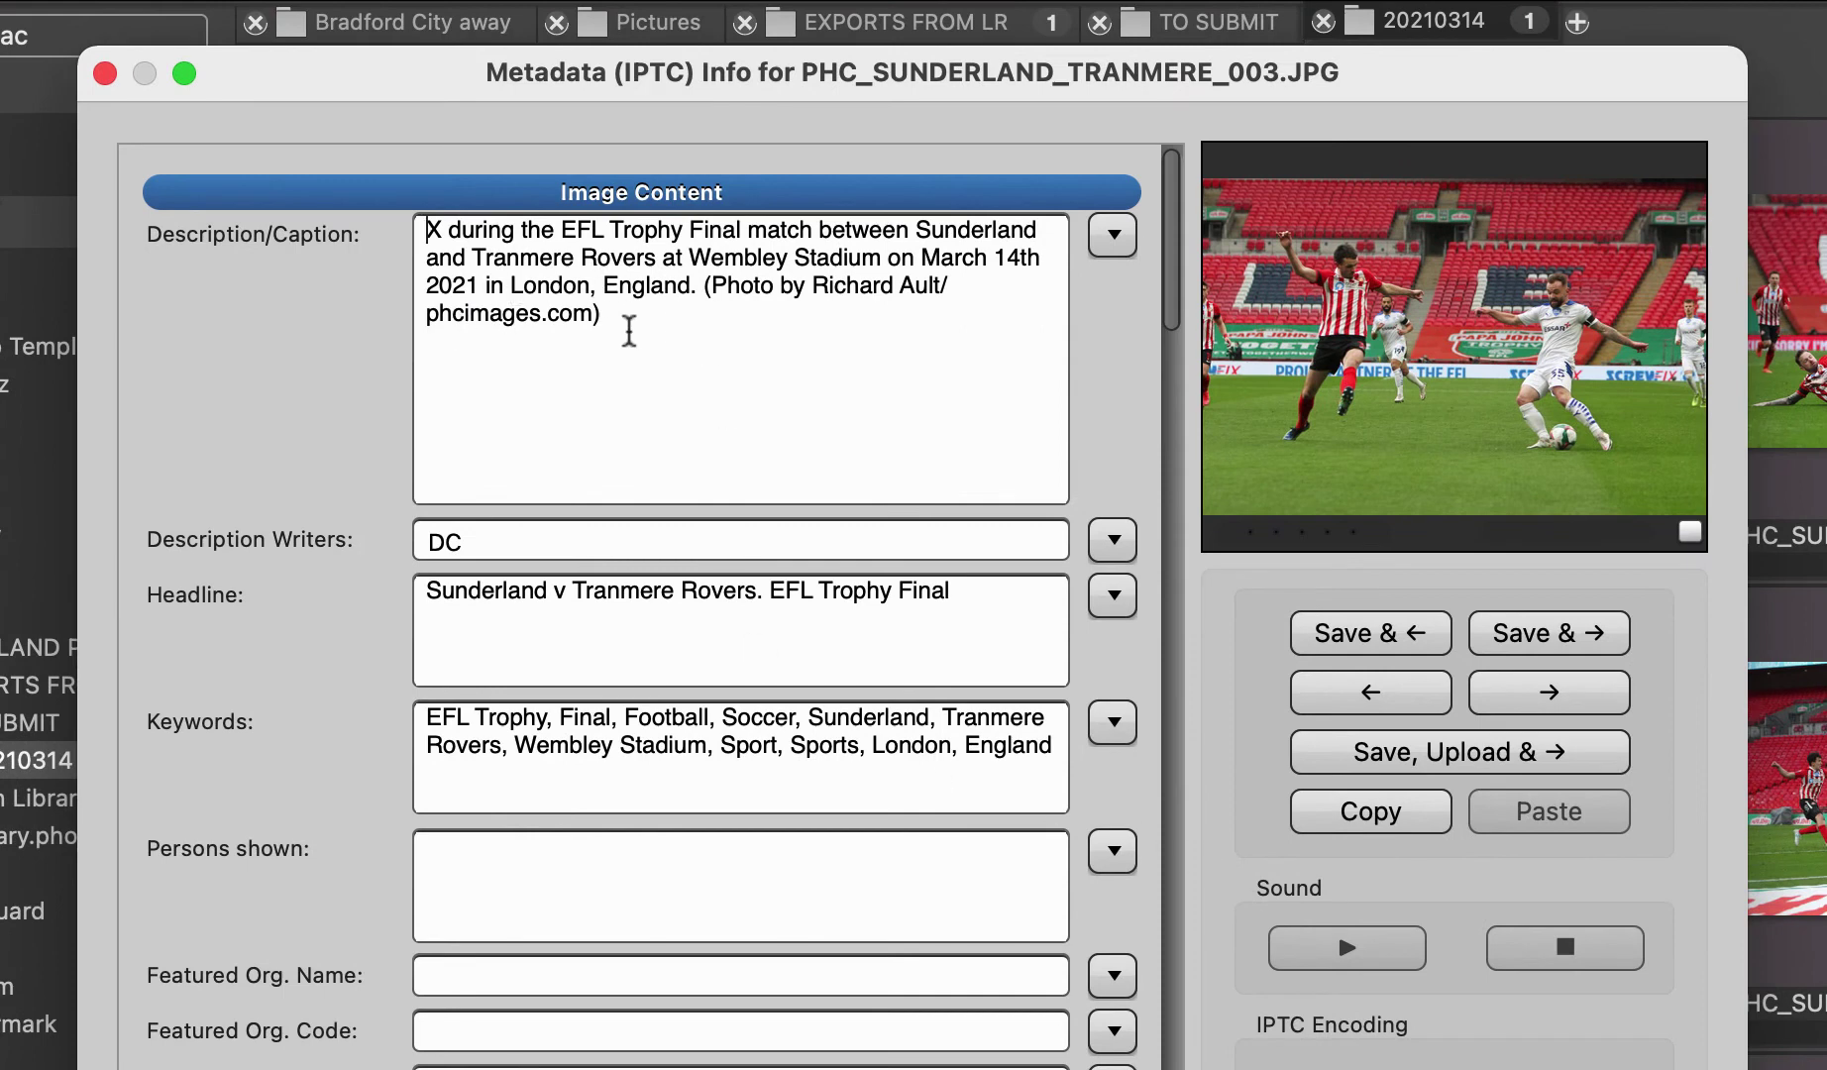
{"action": "double_click", "coordinate": [424, 231]}
{"action": "type", "text": "Danny llo"}
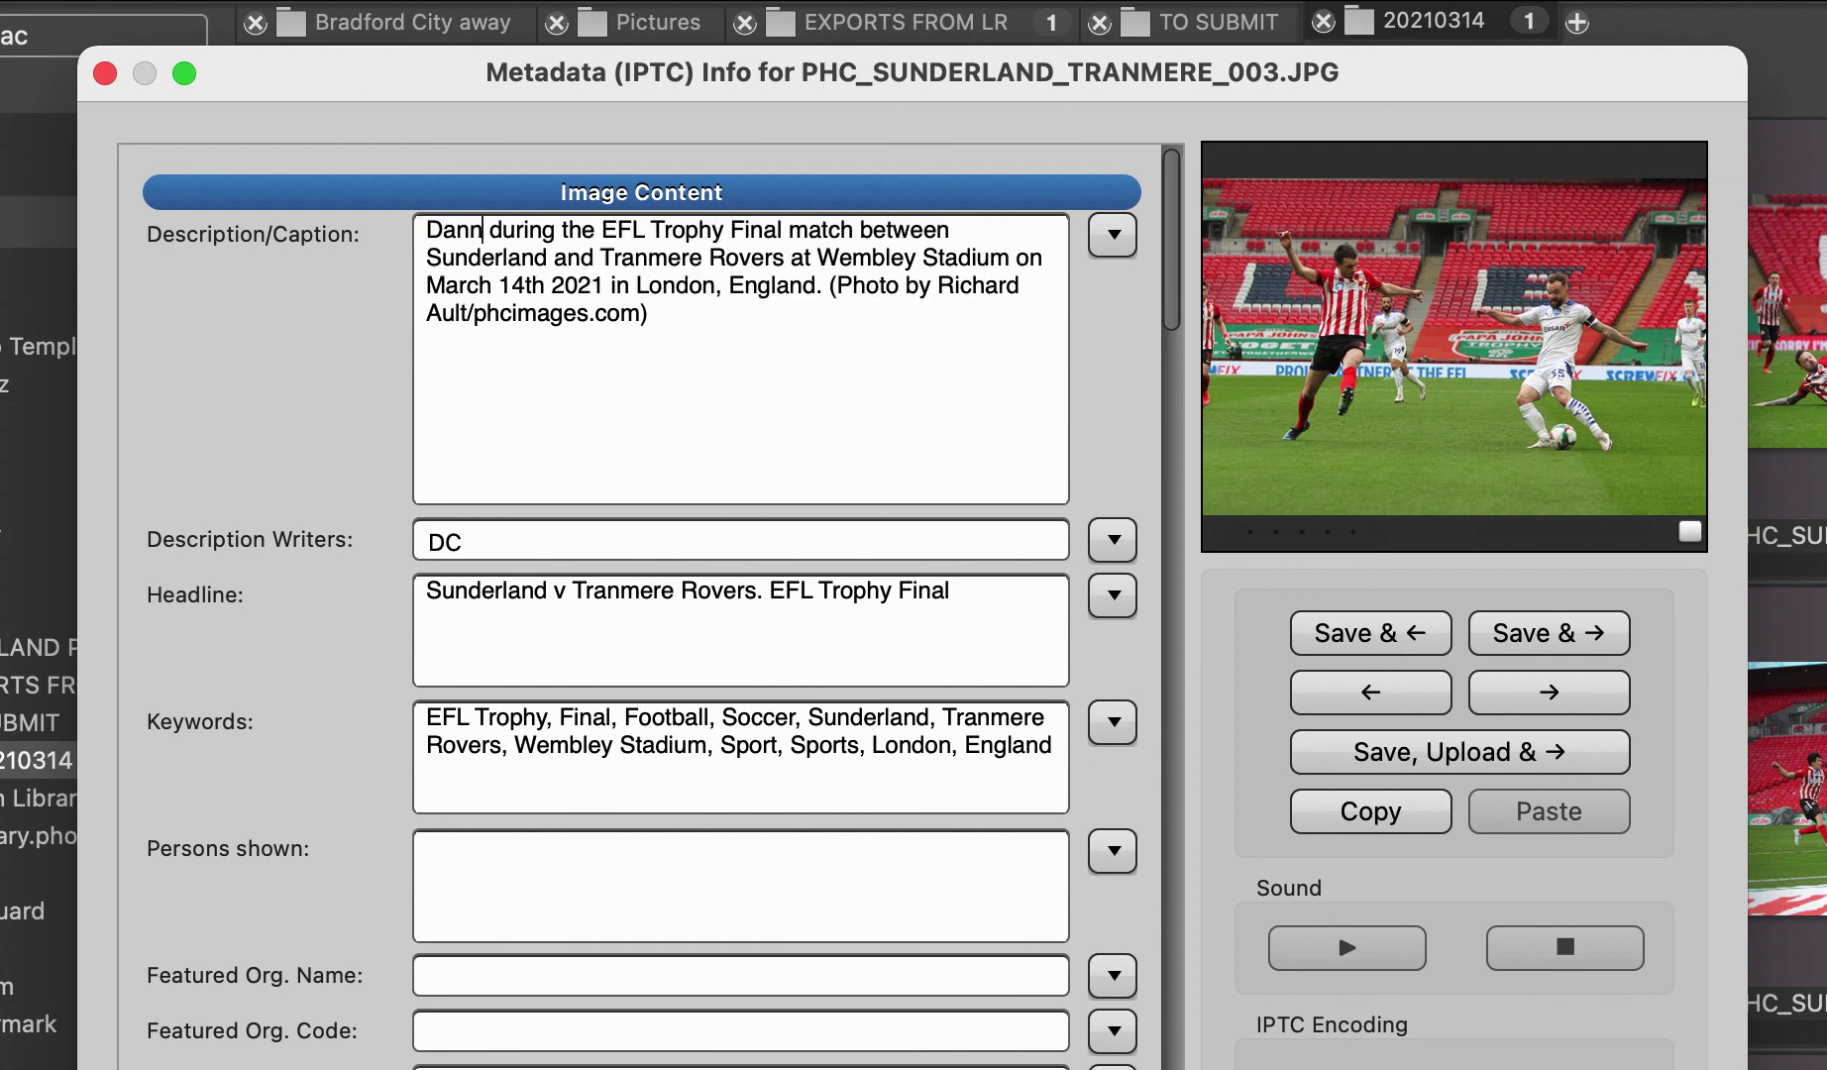
{"action": "key", "text": "BackSpace"}
{"action": "key", "text": "BackSpace"}
{"action": "key", "text": "BackSpace"}
{"action": "type", "text": "Lloyd "}
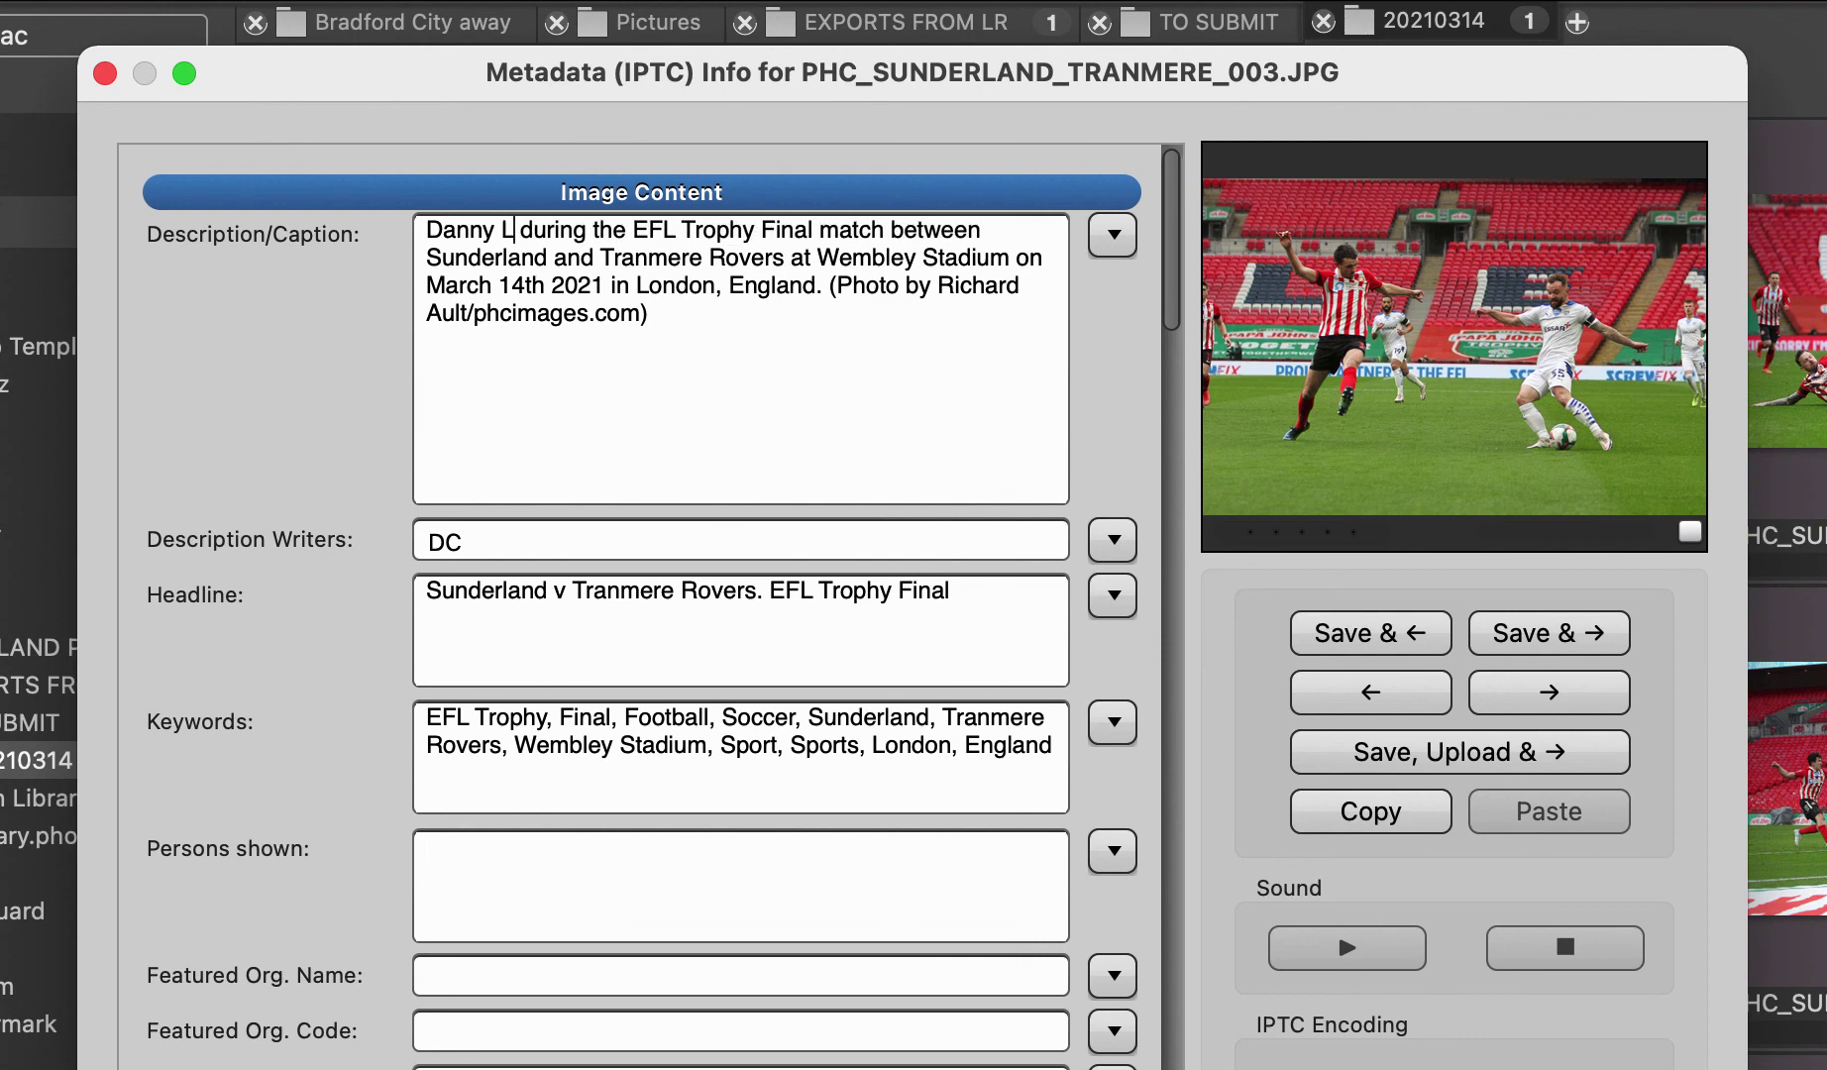
{"action": "type", "text": "of Tranmere Rove"}
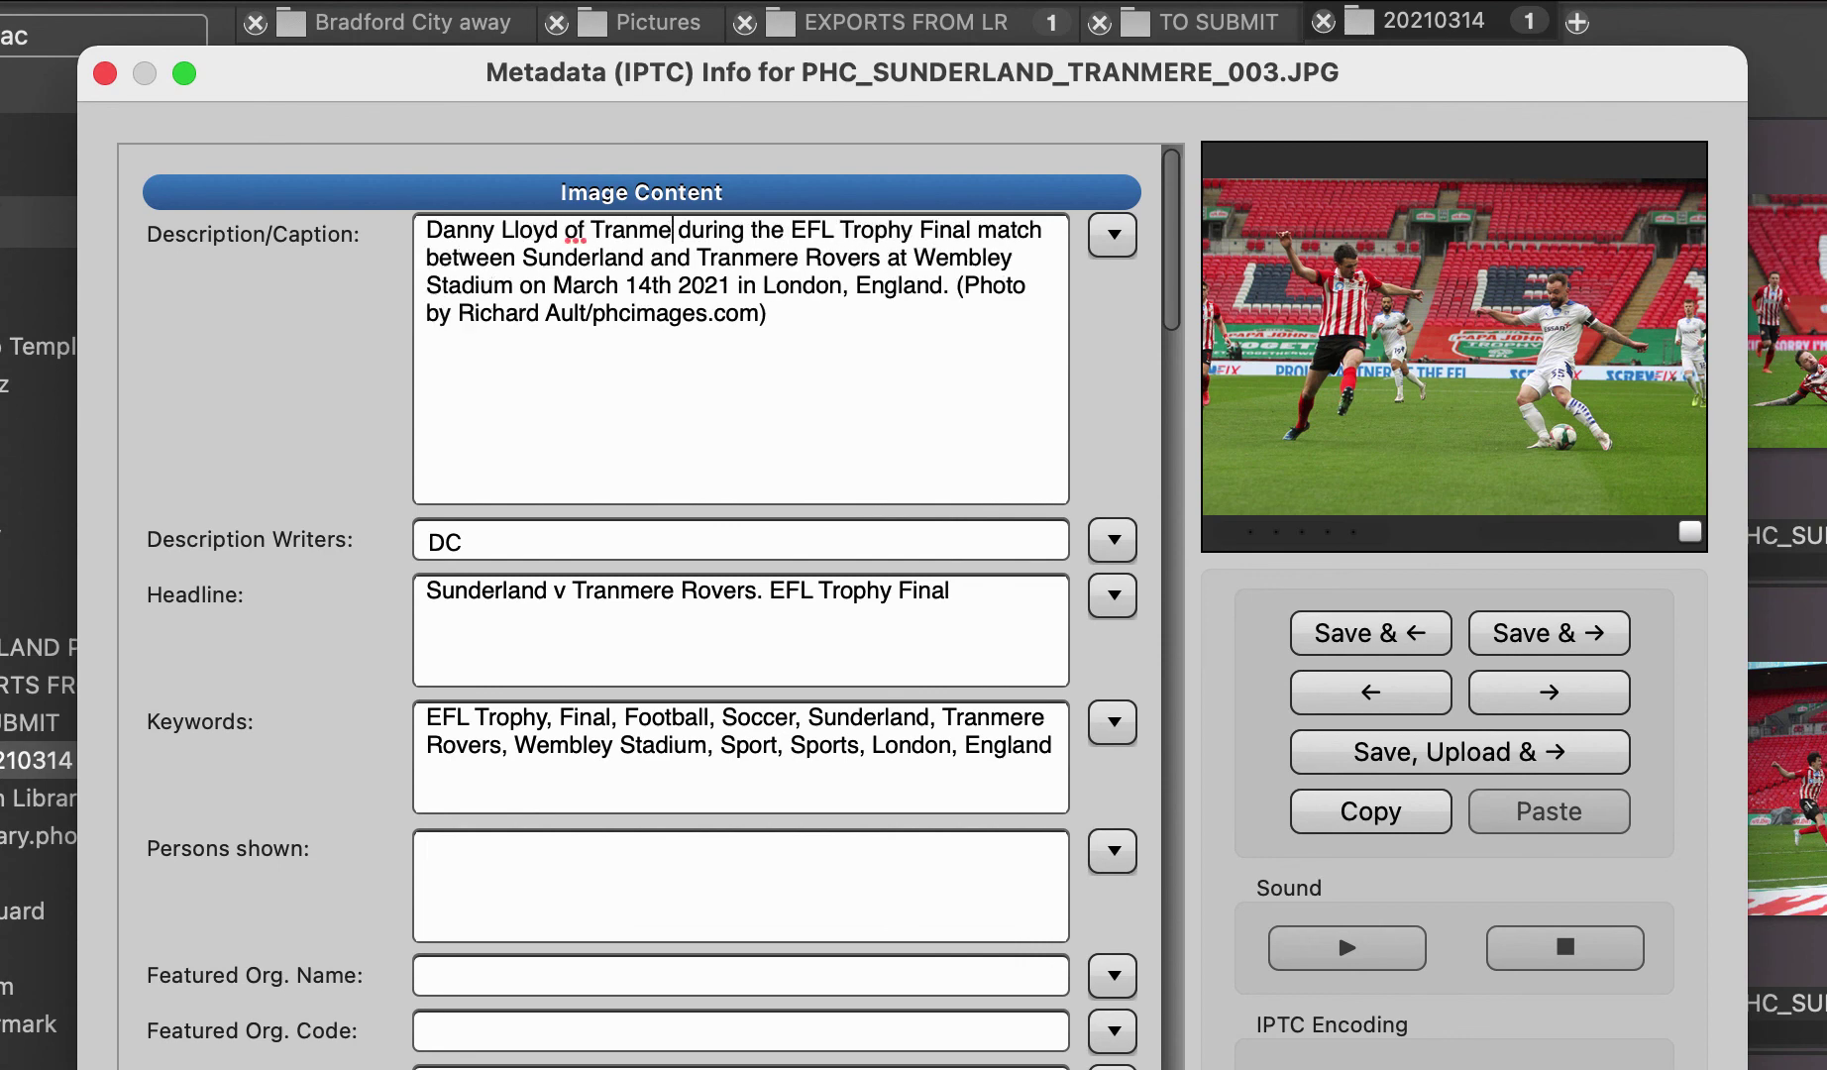
{"action": "type", "text": "rs crosses the"}
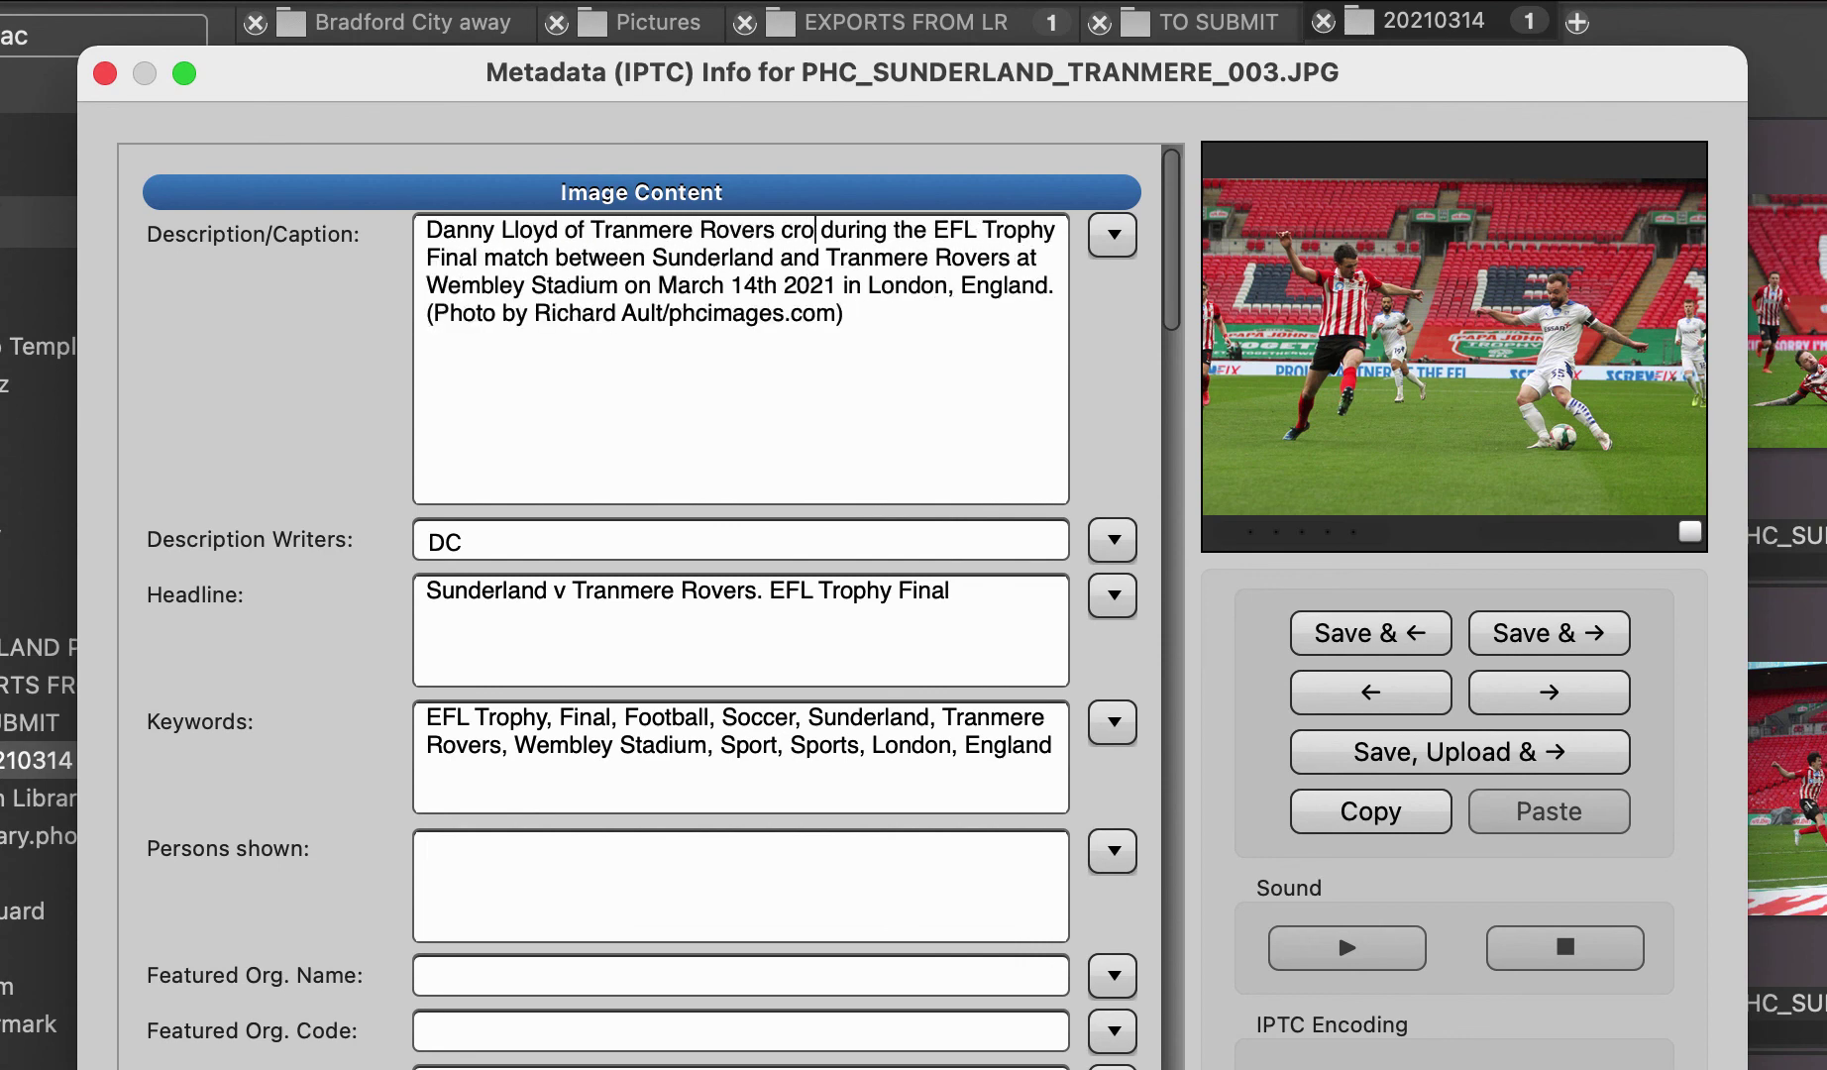
{"action": "type", "text": " ball"}
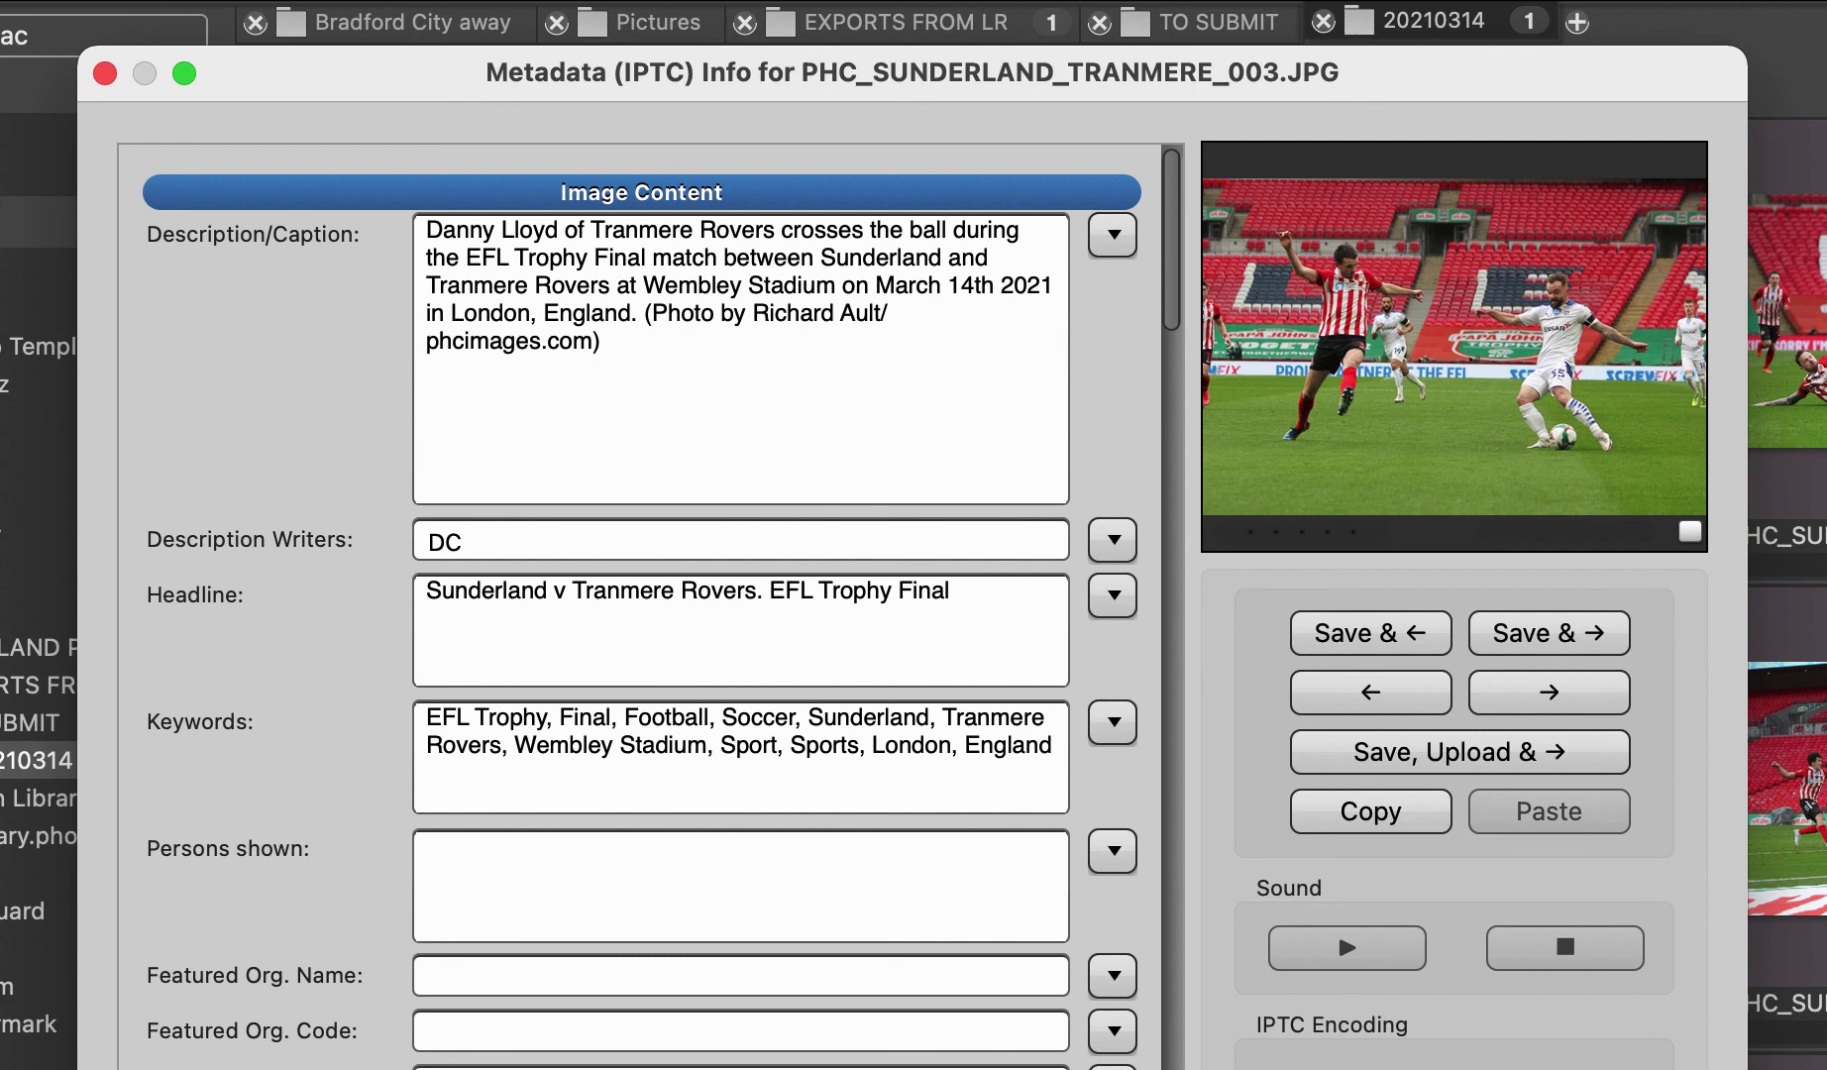
{"action": "type", "text": "under press"}
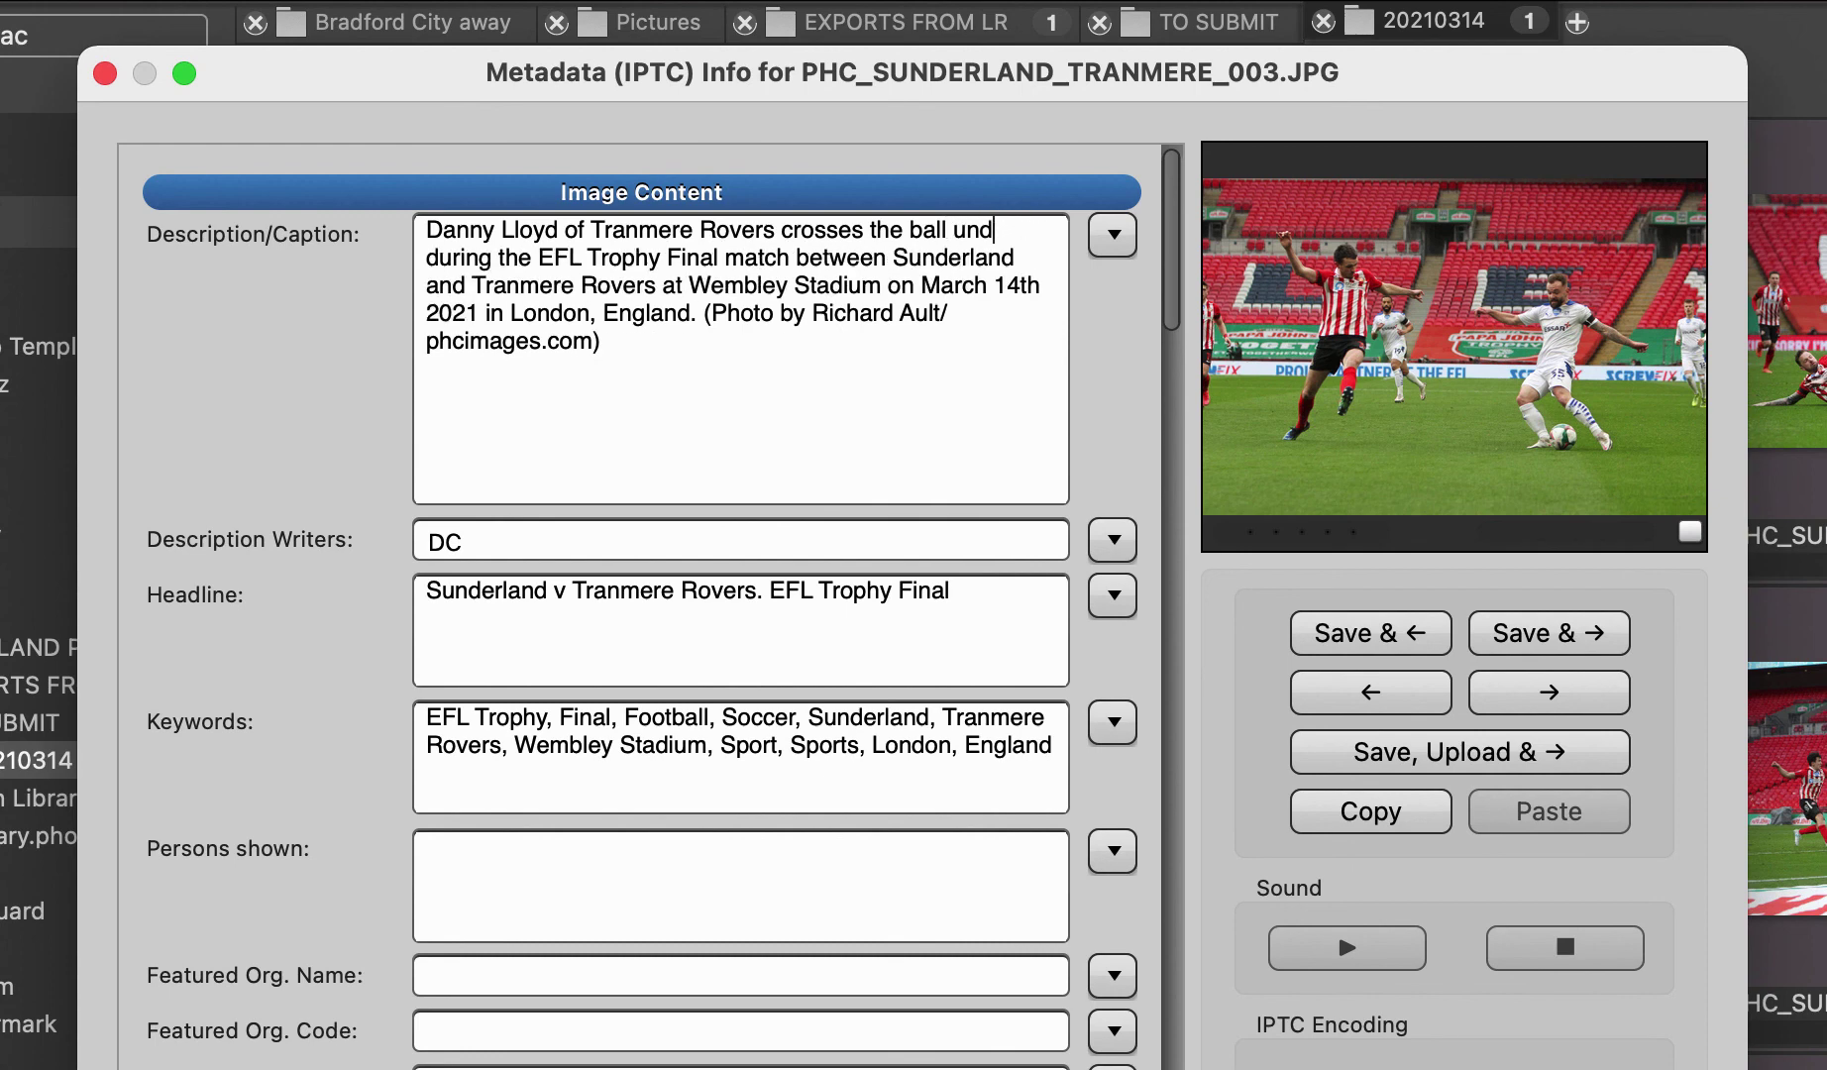
{"action": "type", "text": "ure from __ "}
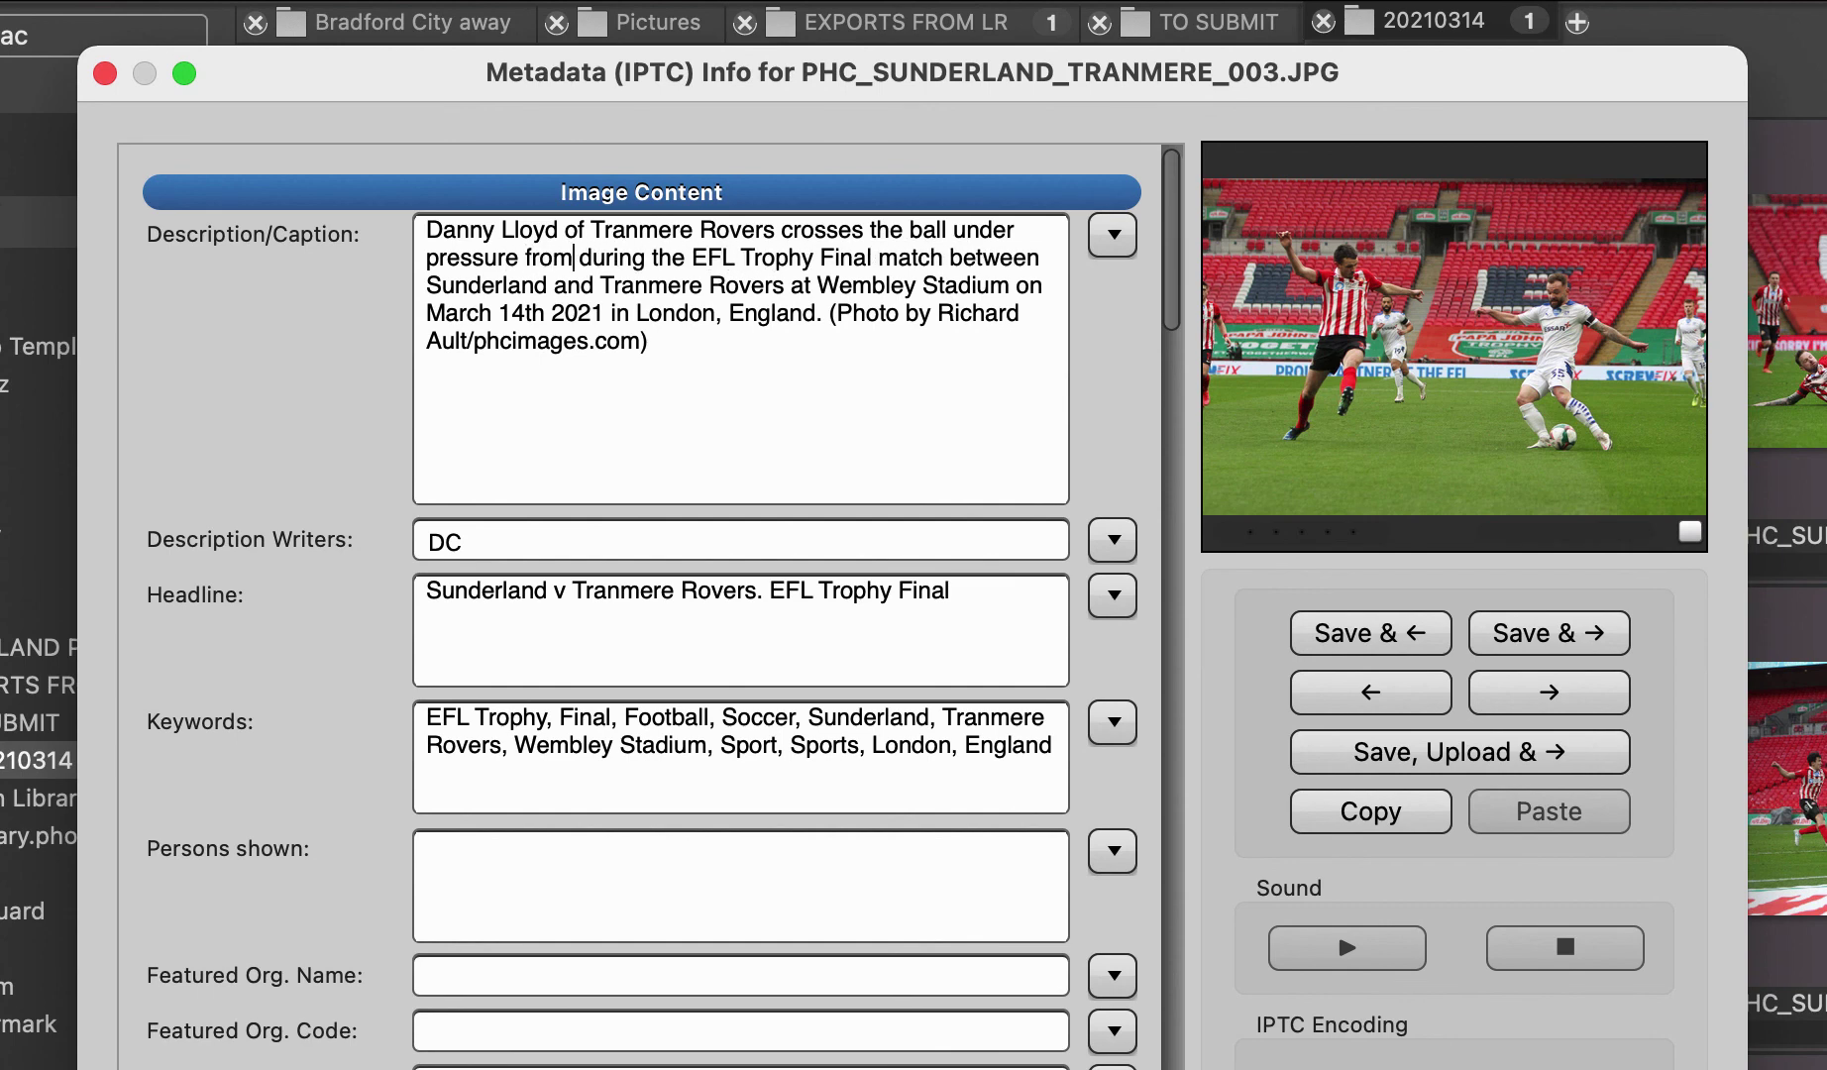
{"action": "type", "text": "of Sunderland"}
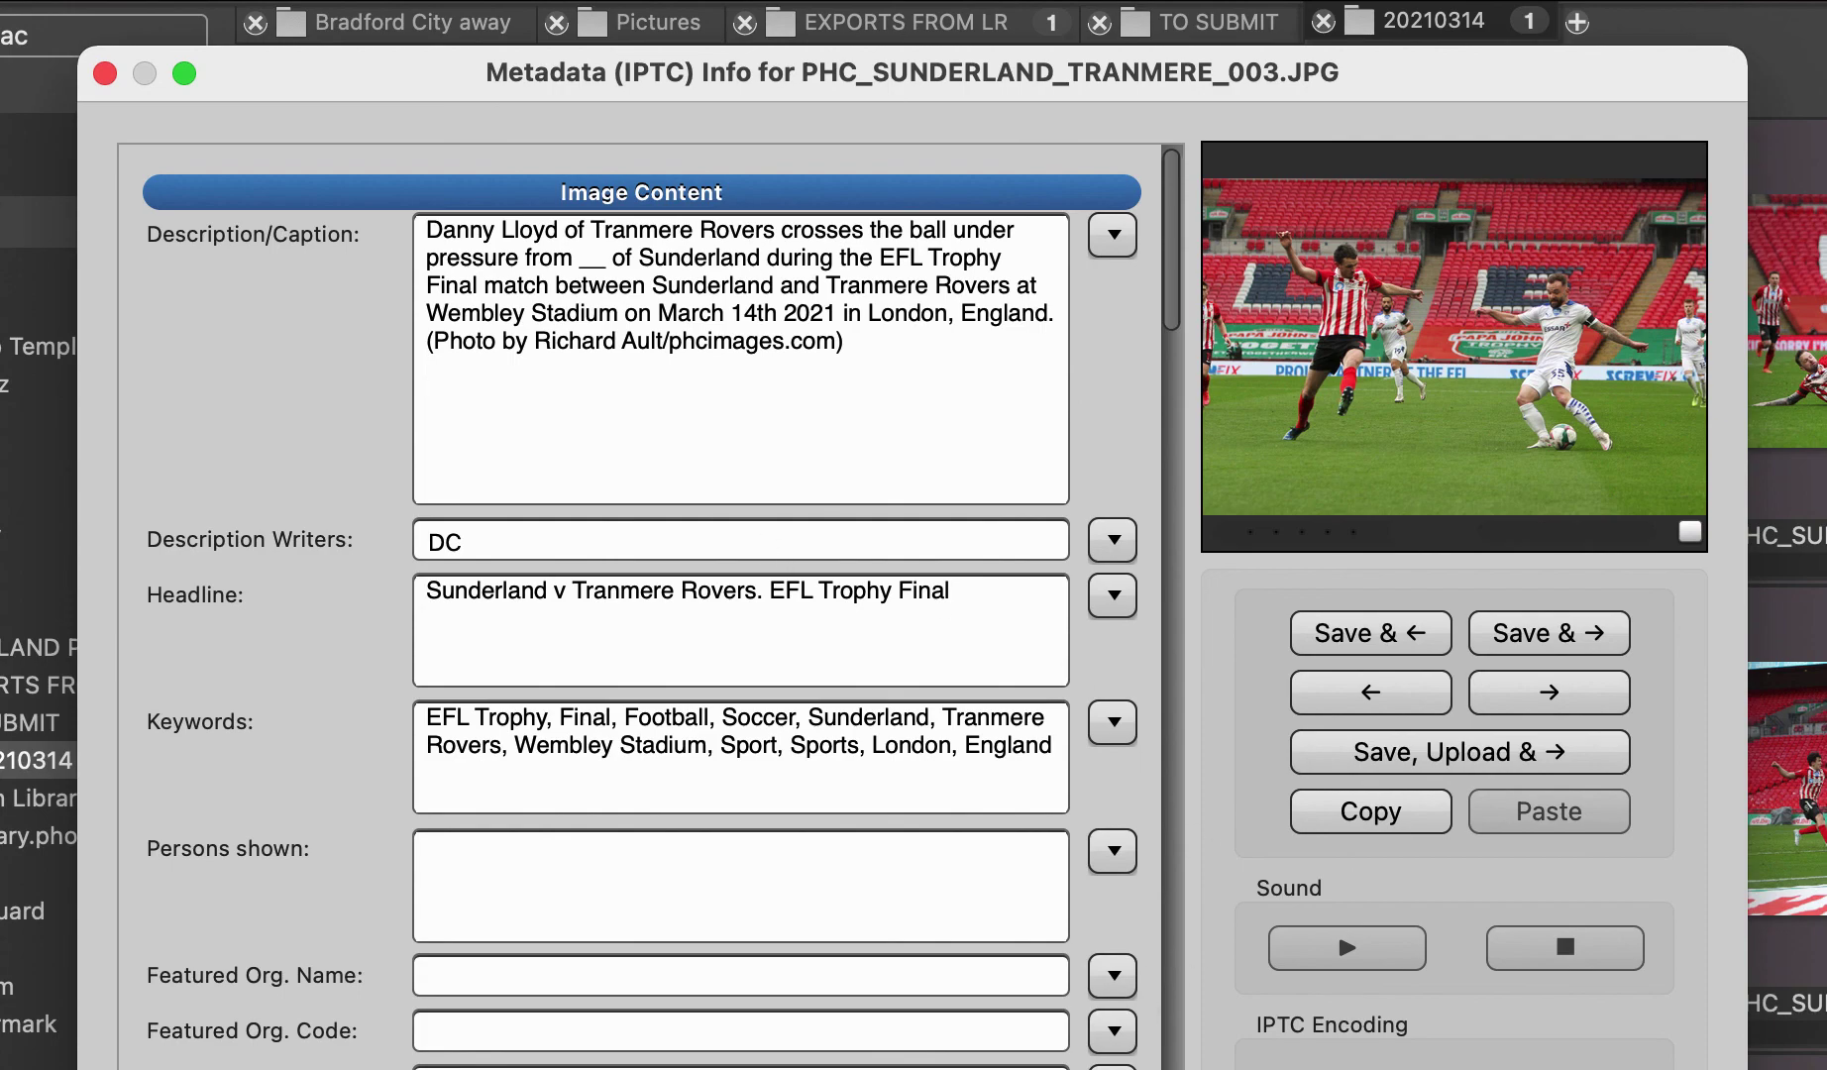
Close photo 003's IPTC Info window, discarding the caption changes
{"action": "key", "text": "Escape"}
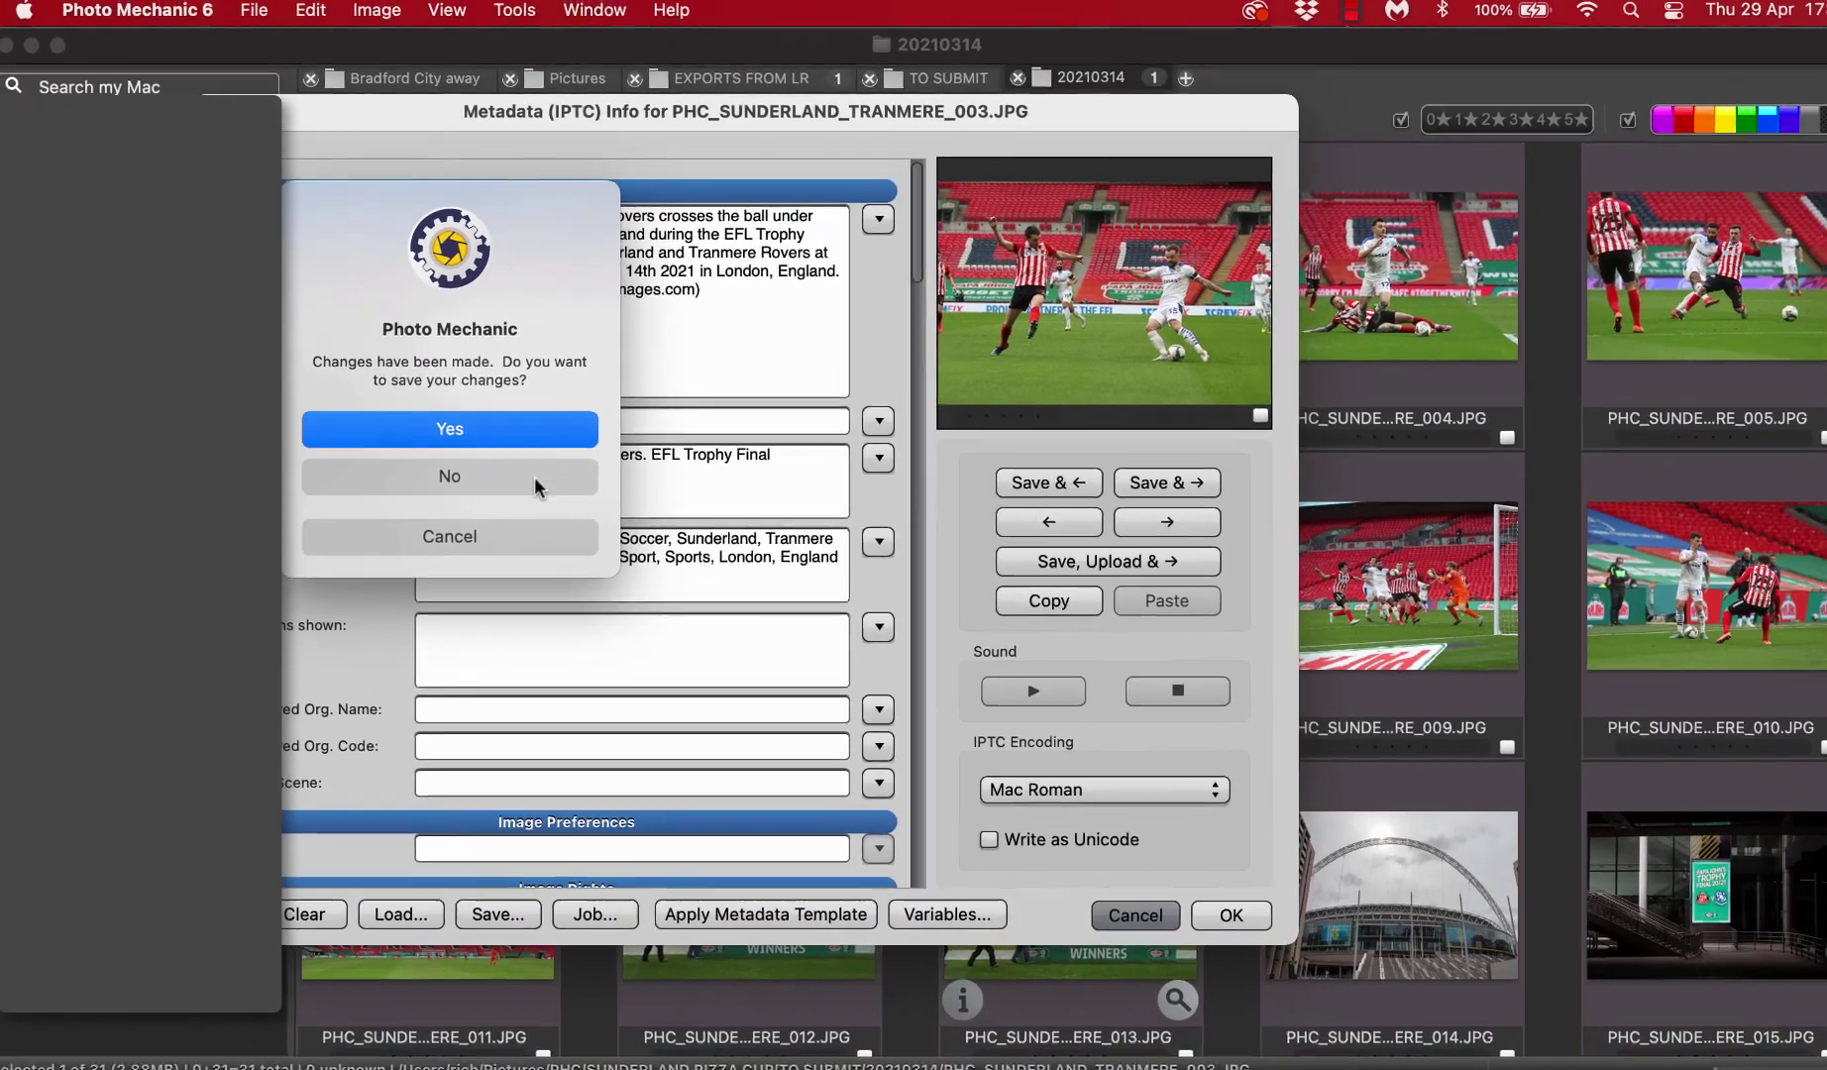
{"action": "left_click", "coordinate": [578, 585]}
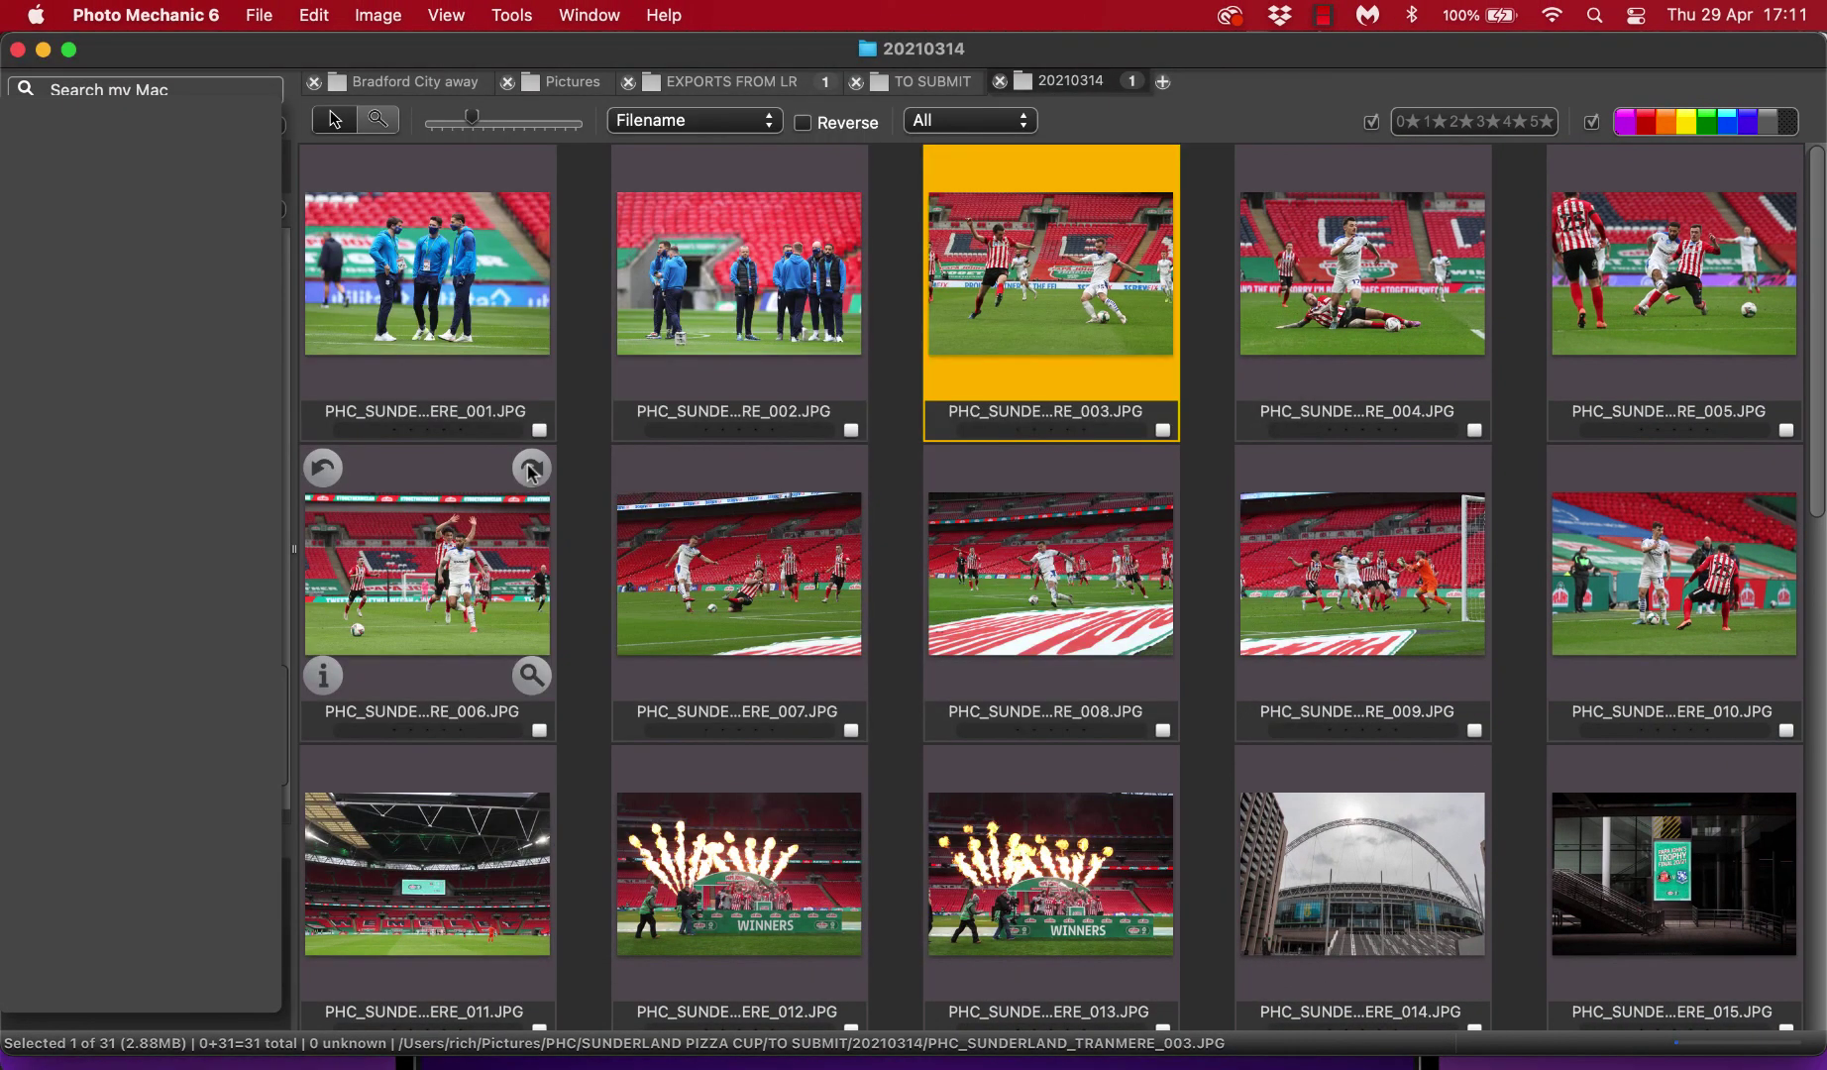